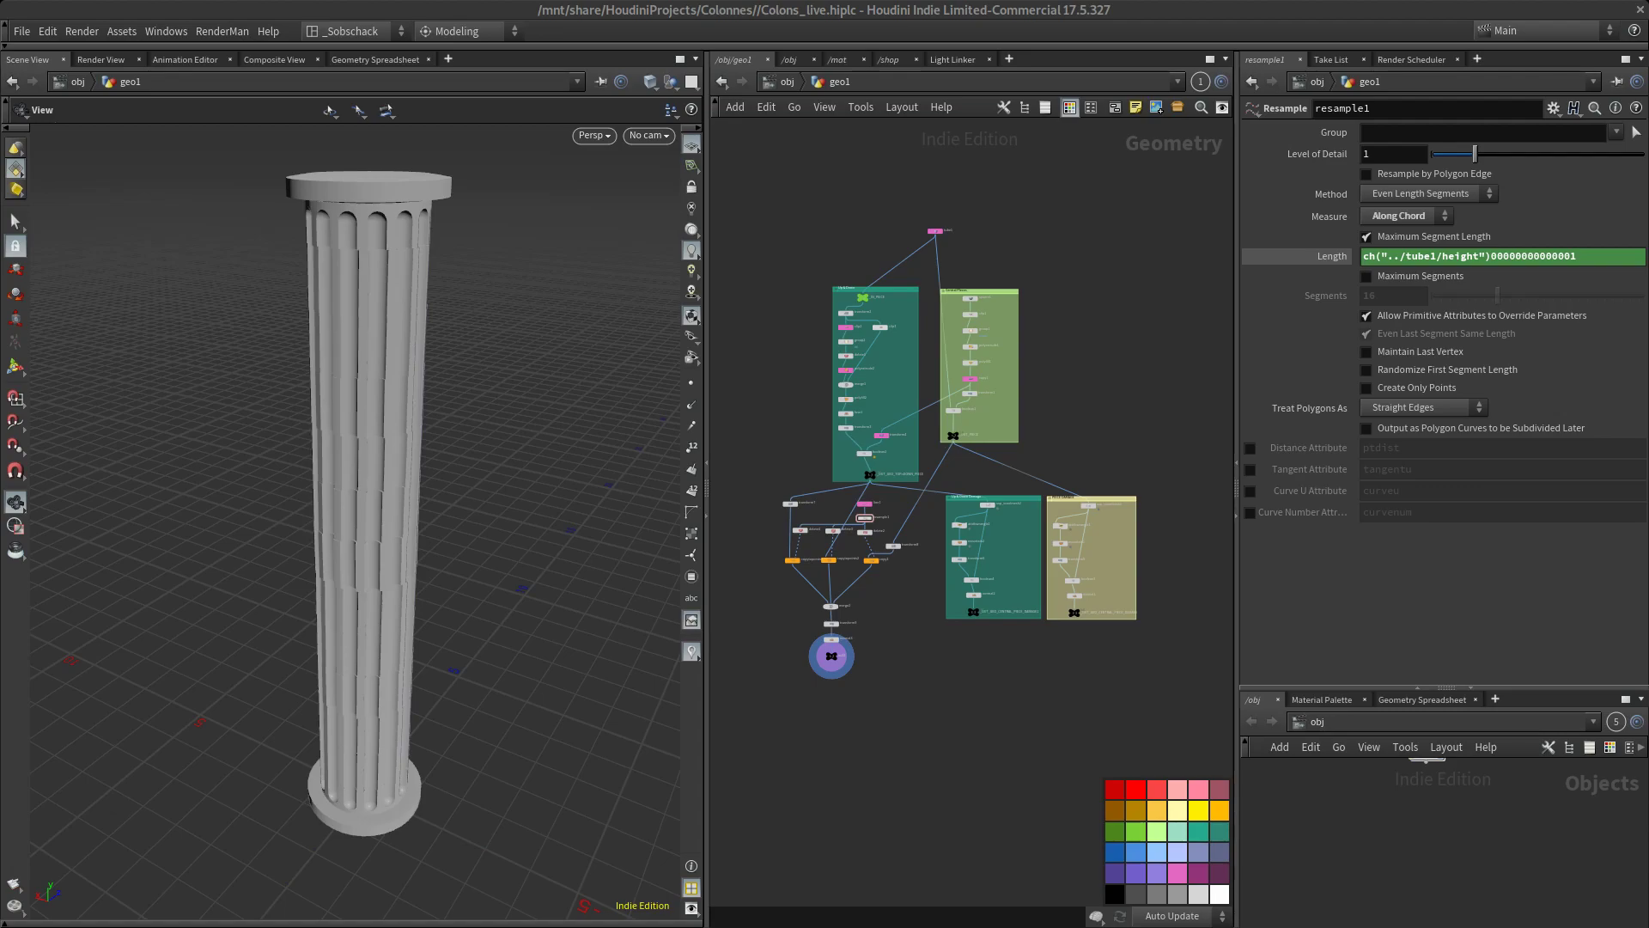
scroll(986, 699, "up", 3)
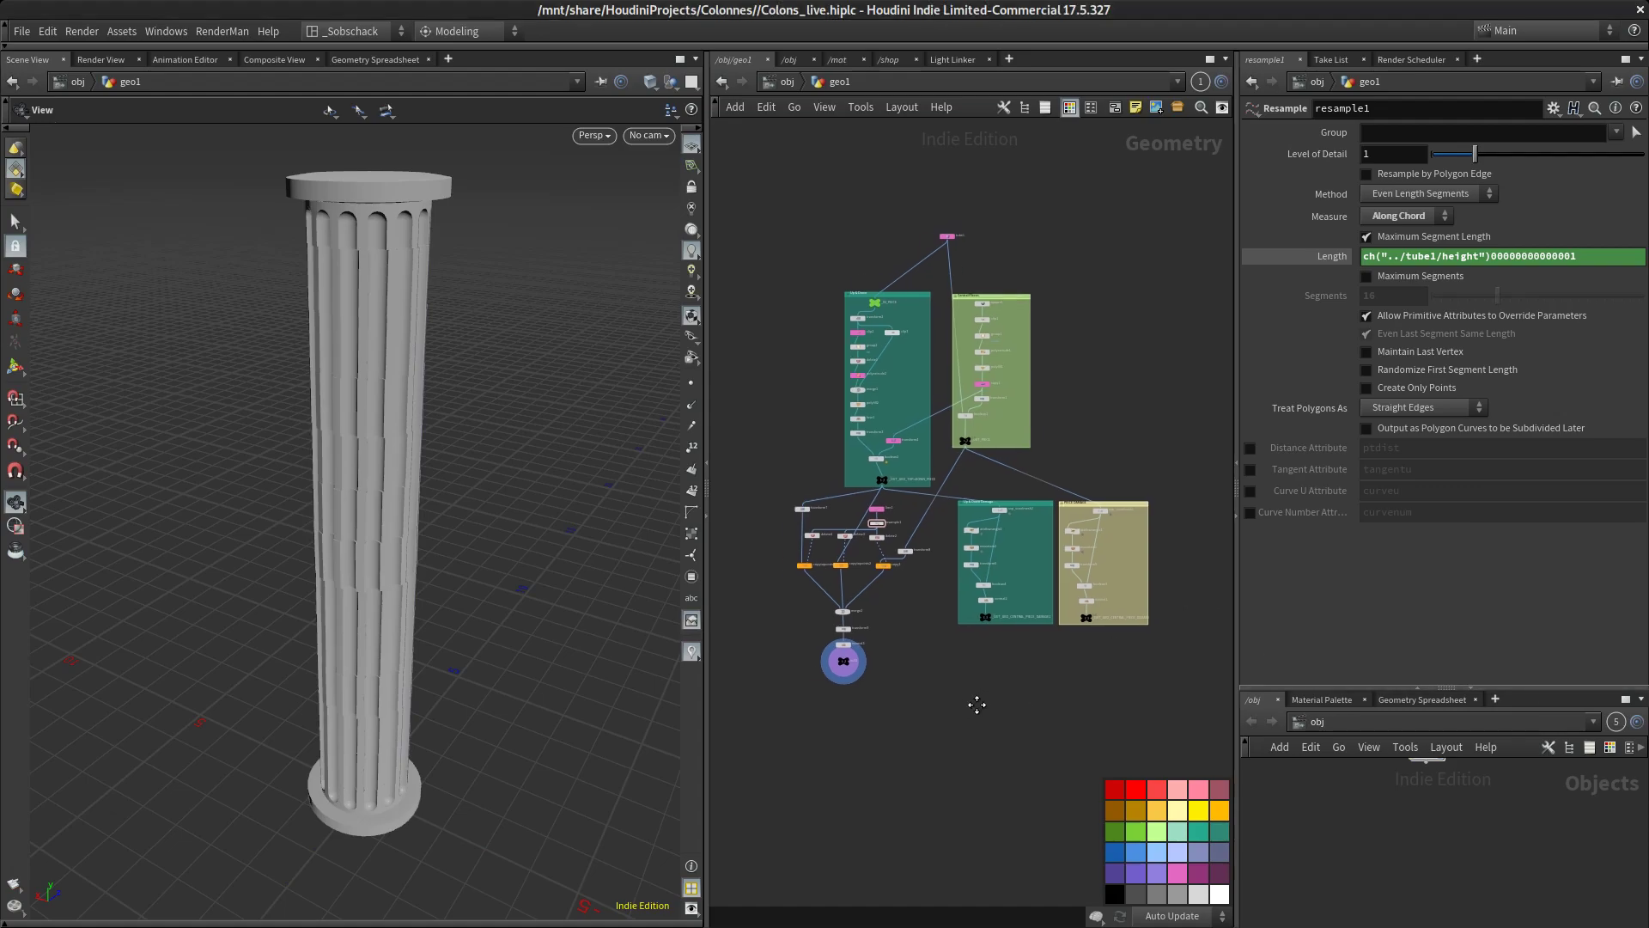
middle_click_drag(989, 704, 992, 711)
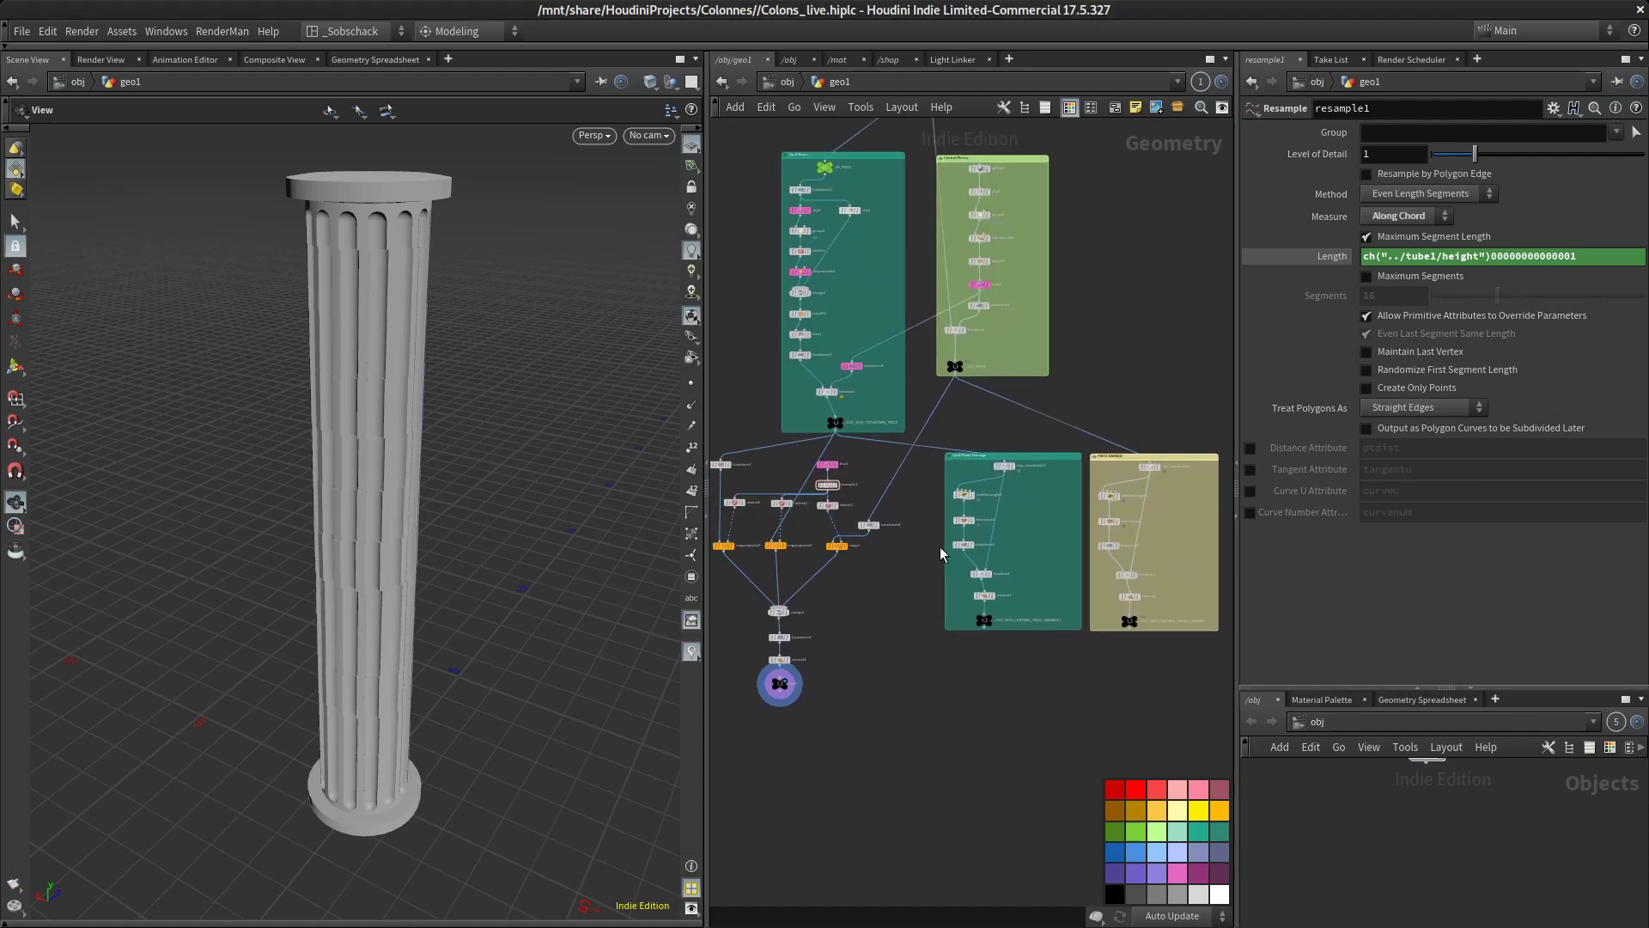
scroll(945, 516, "down", 3)
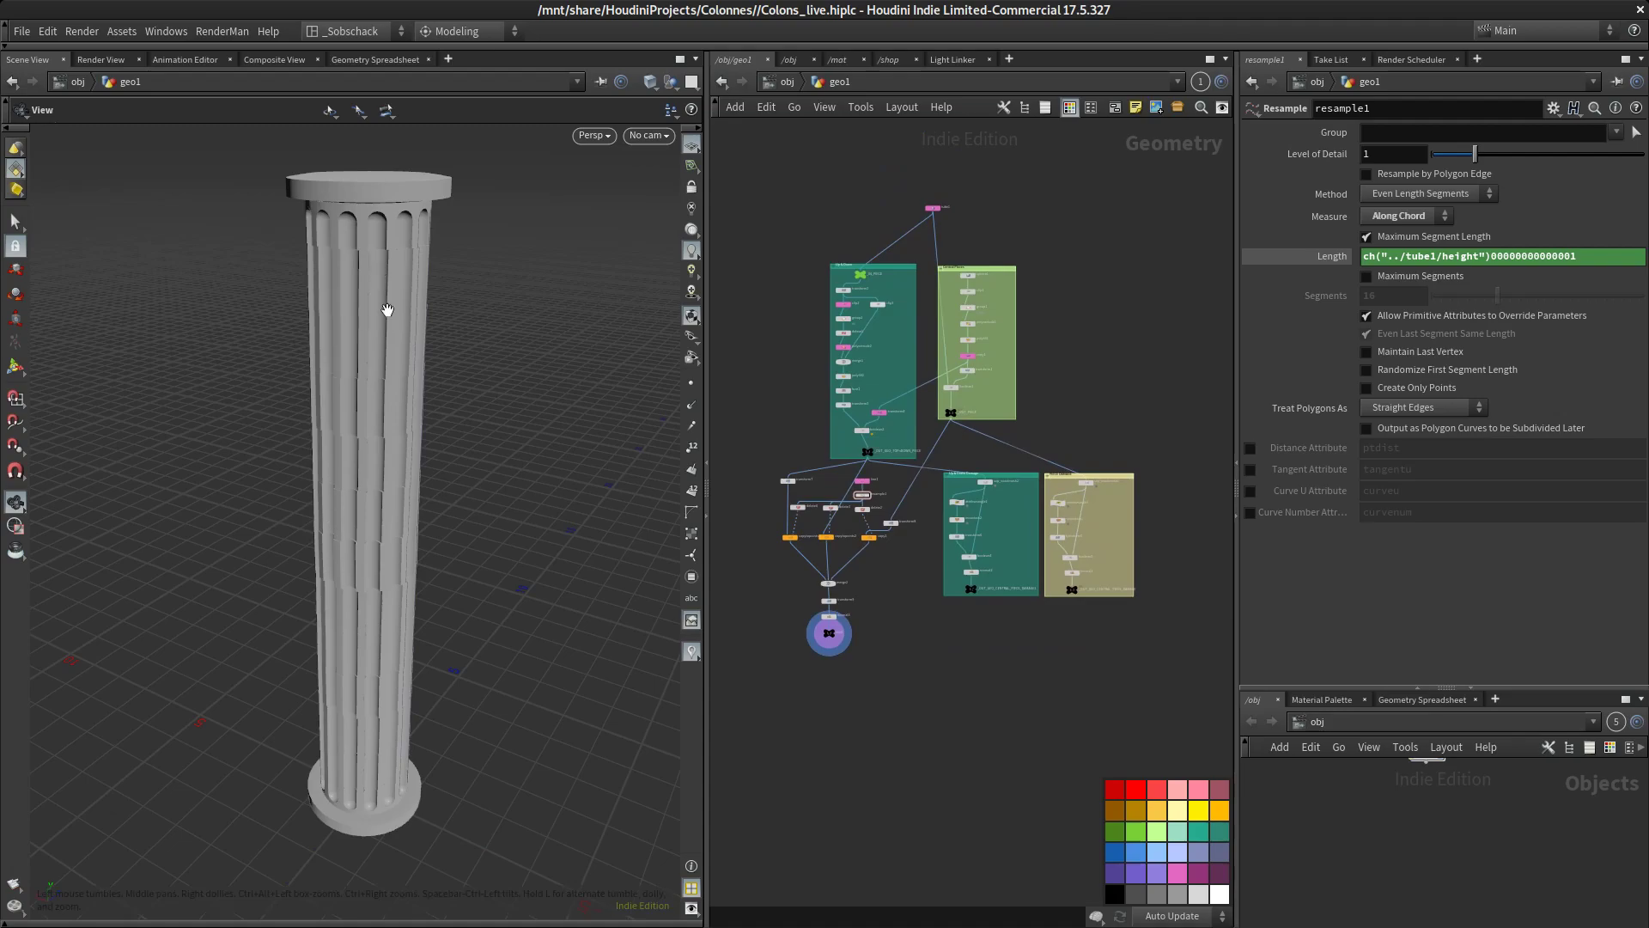
middle_click_drag(1072, 272, 1089, 265)
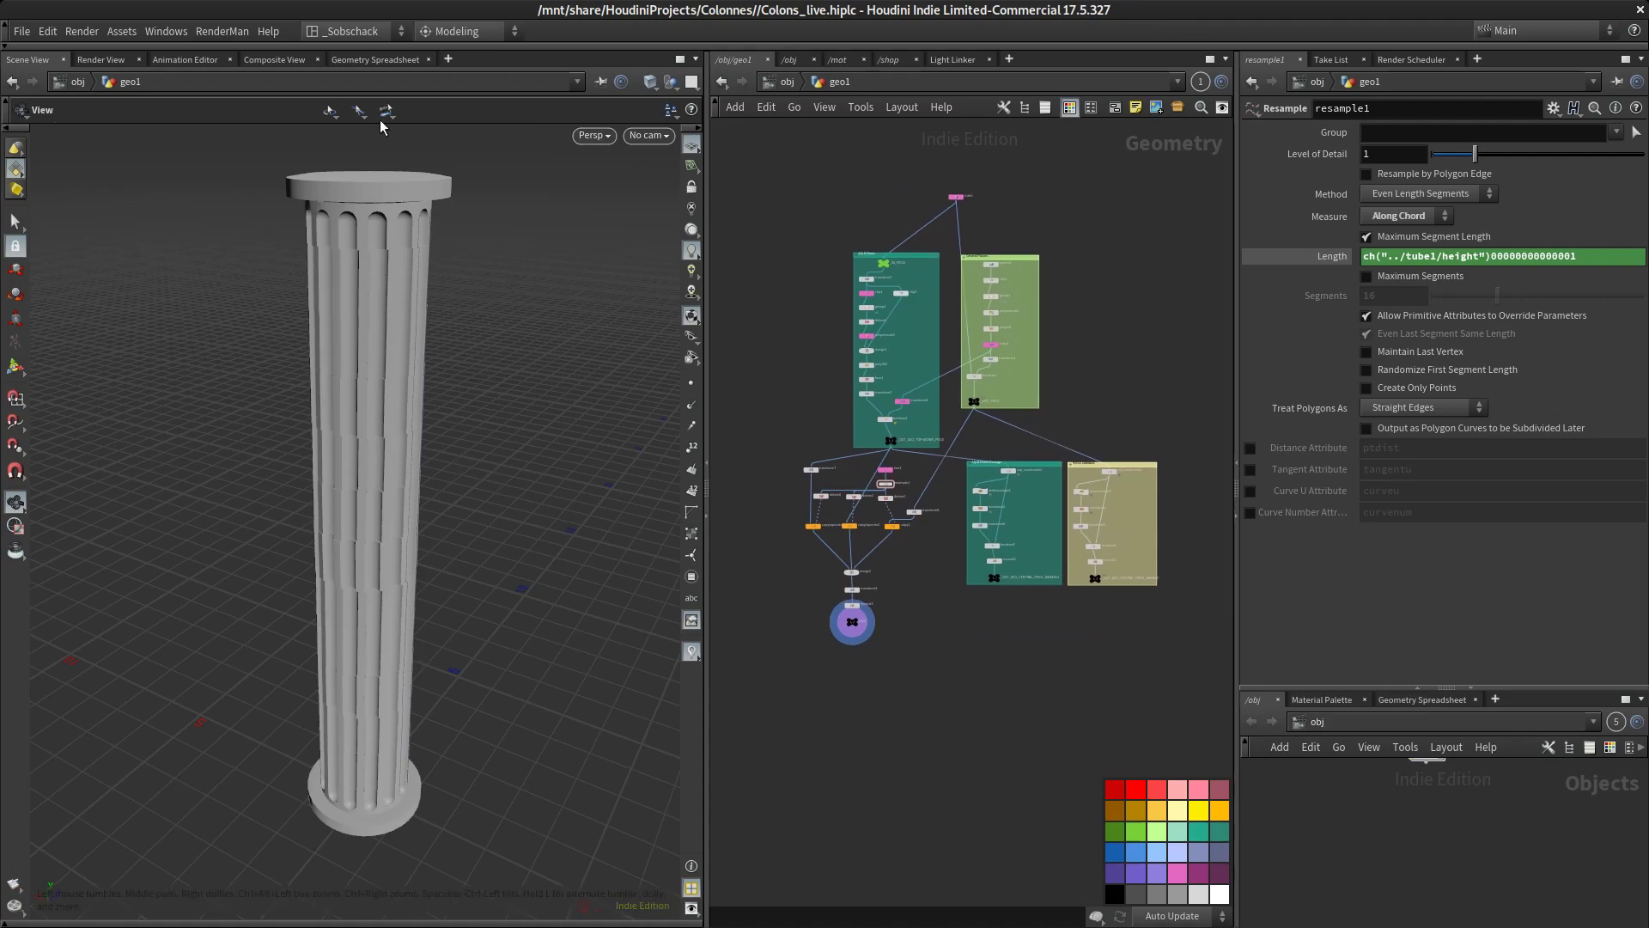
Save the current scene file
left_click(18, 34)
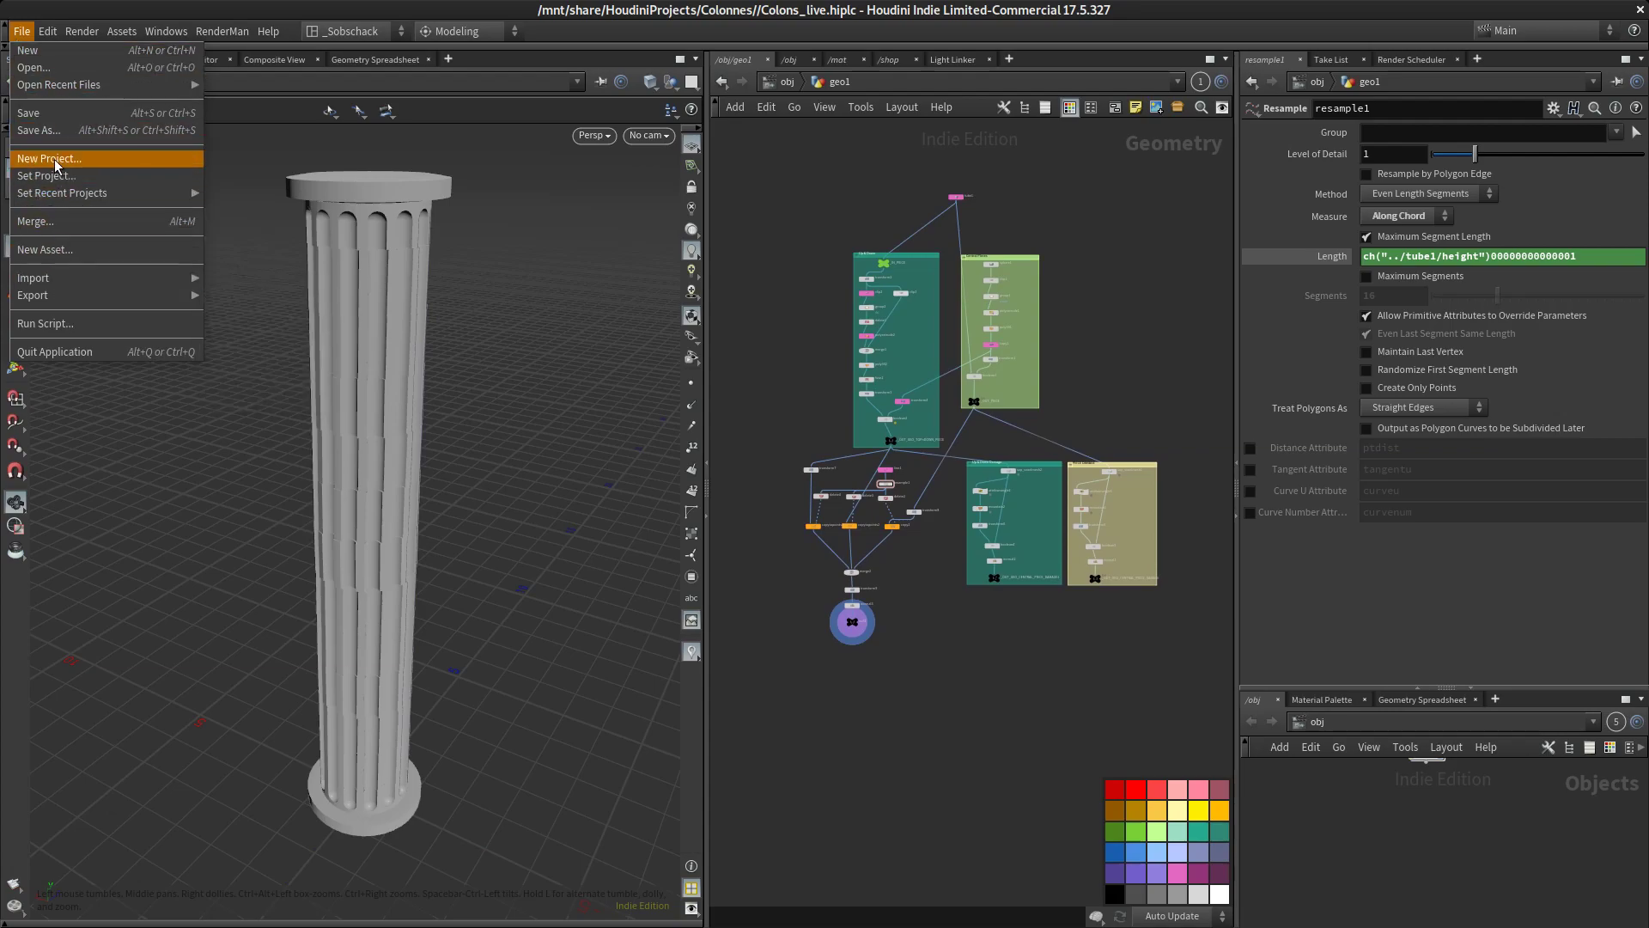
left_click(55, 115)
Collapse all the nodes of the column network into a single subnetwork
left_click_drag(737, 154, 1197, 713)
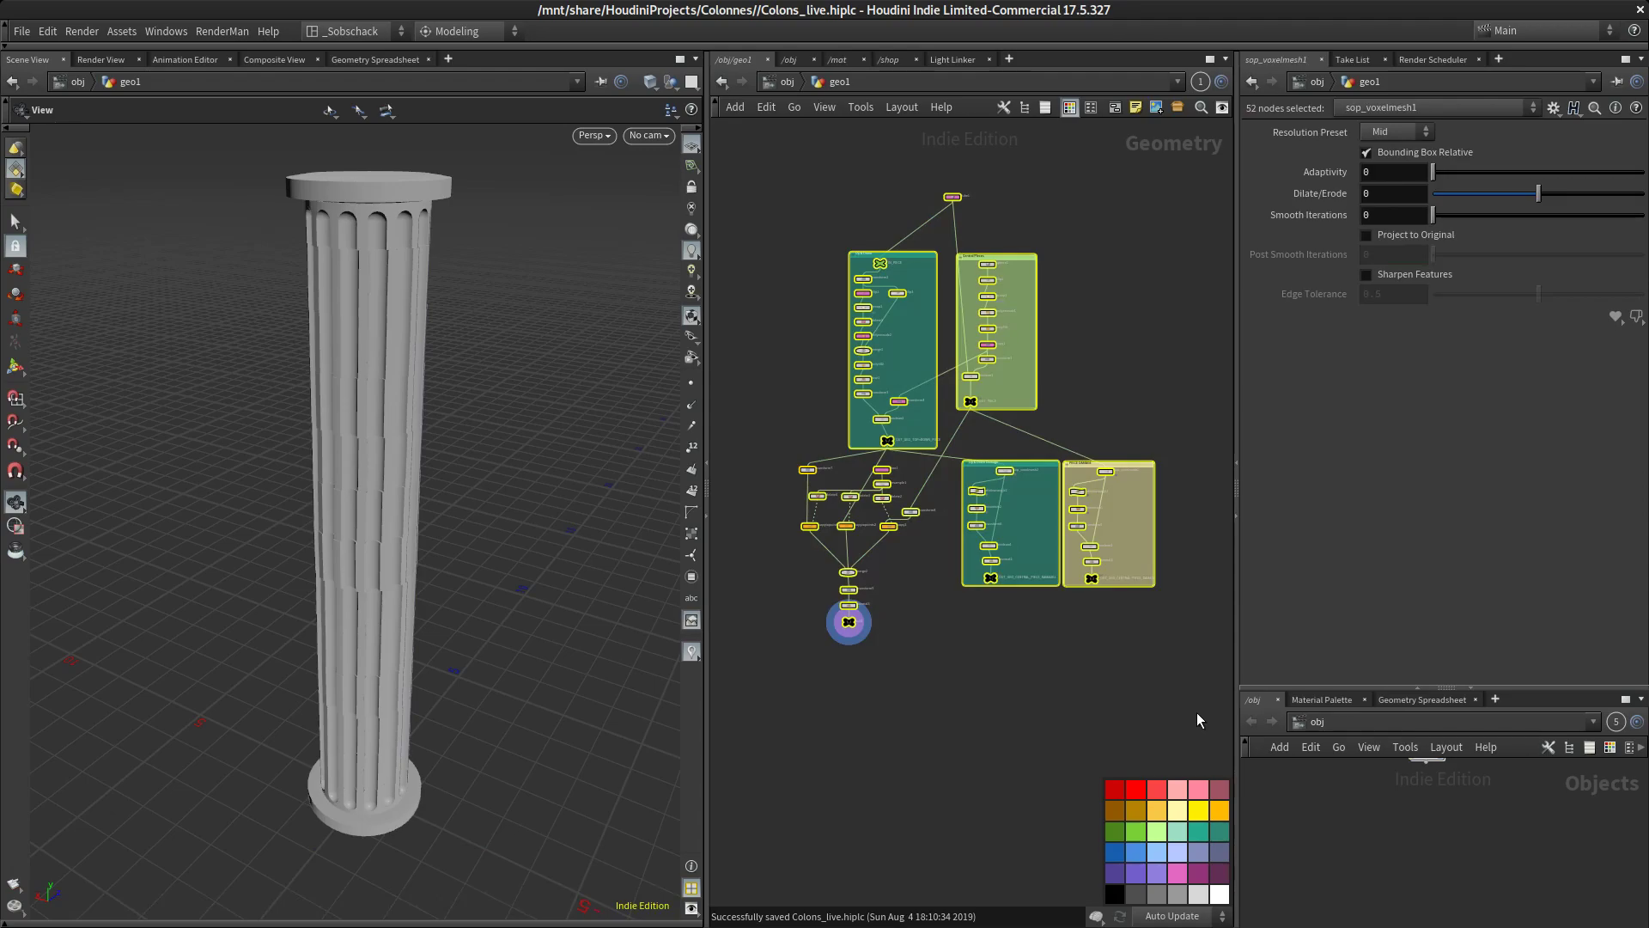
key("shift+c")
left_click_drag(1134, 449, 916, 388)
scroll(918, 396, "up", 2)
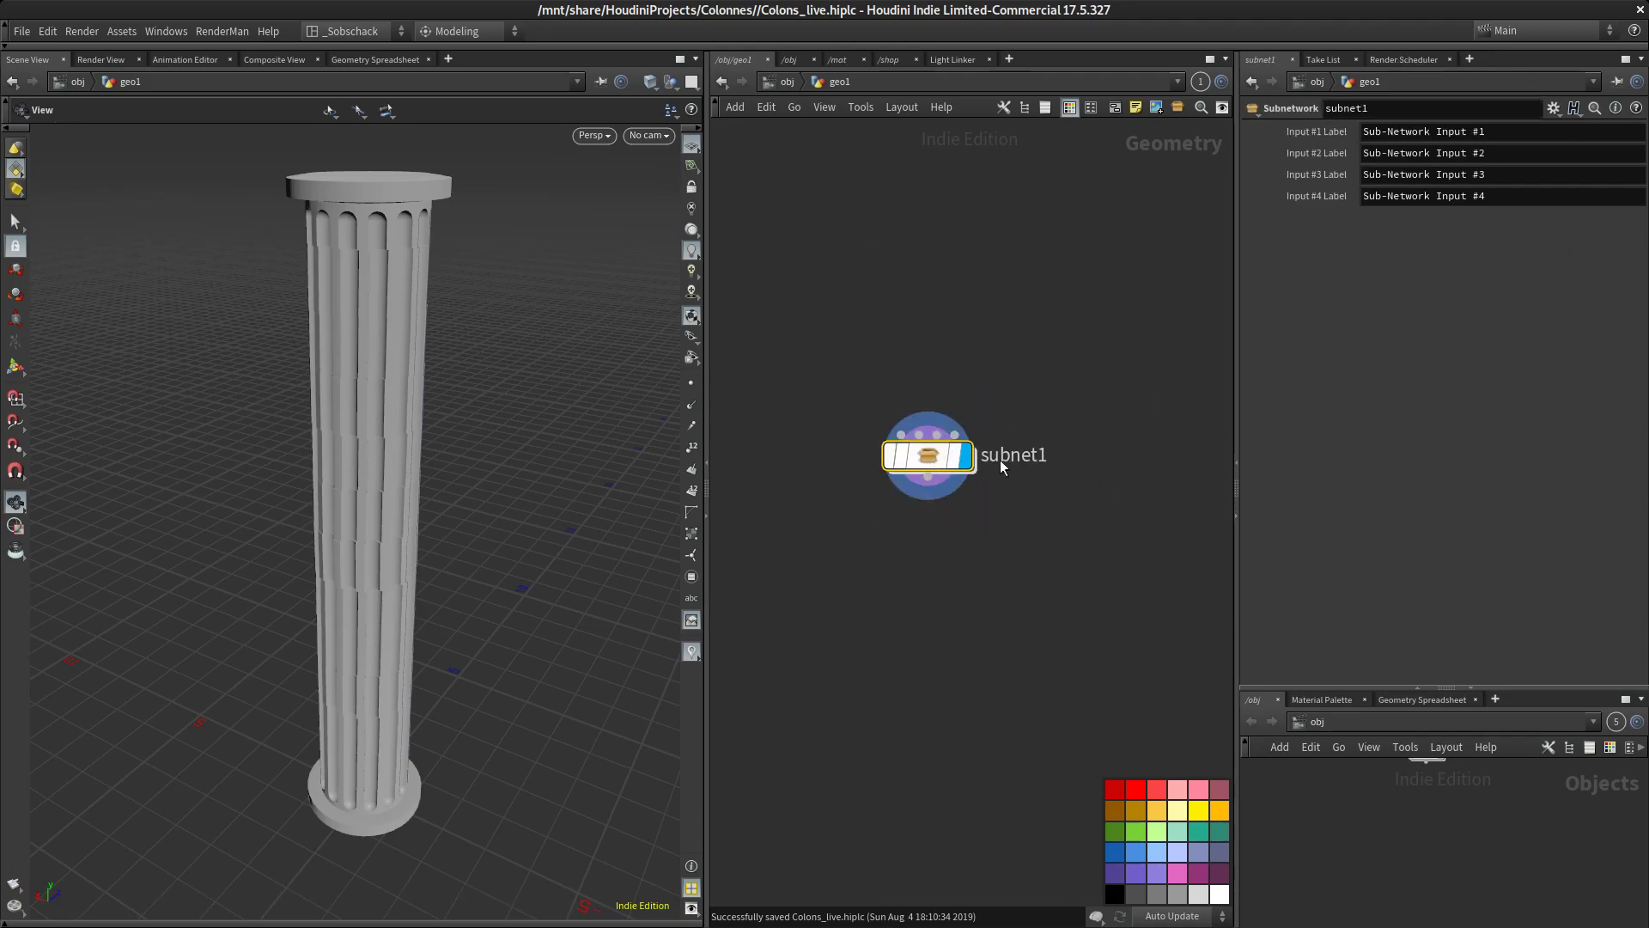
scroll(965, 456, "up", 4)
middle_click_drag(1108, 561, 1059, 607)
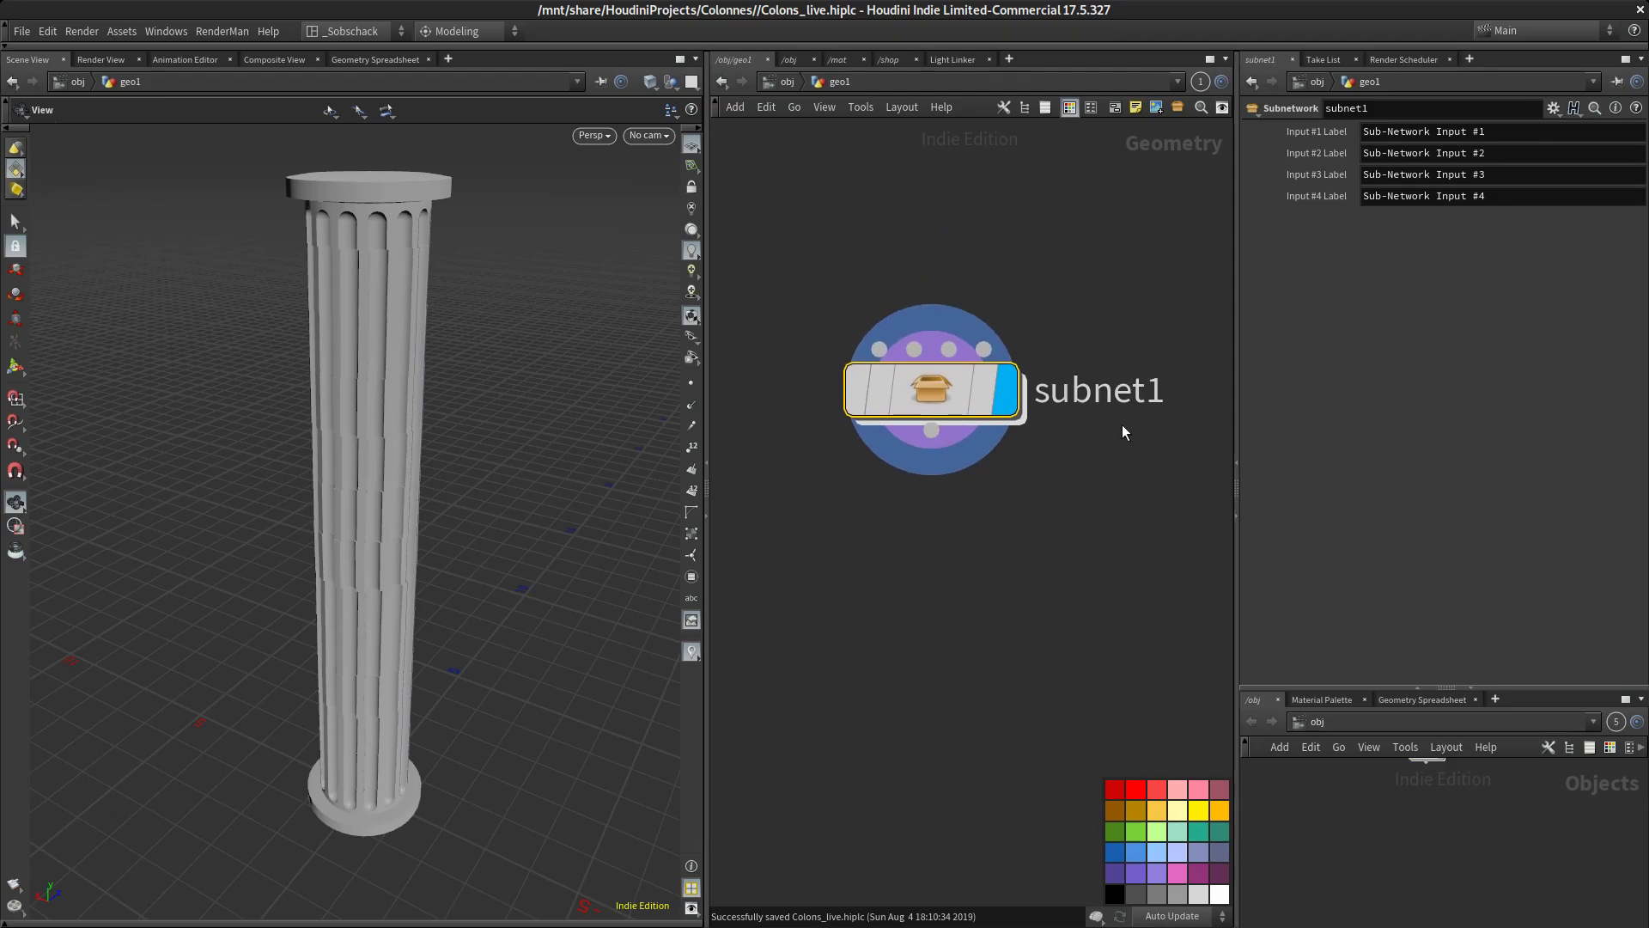
Create a digital asset from the subnetwork, keeping the proposed operator name, label and library path
right_click(967, 401)
mouse_move(1024, 473)
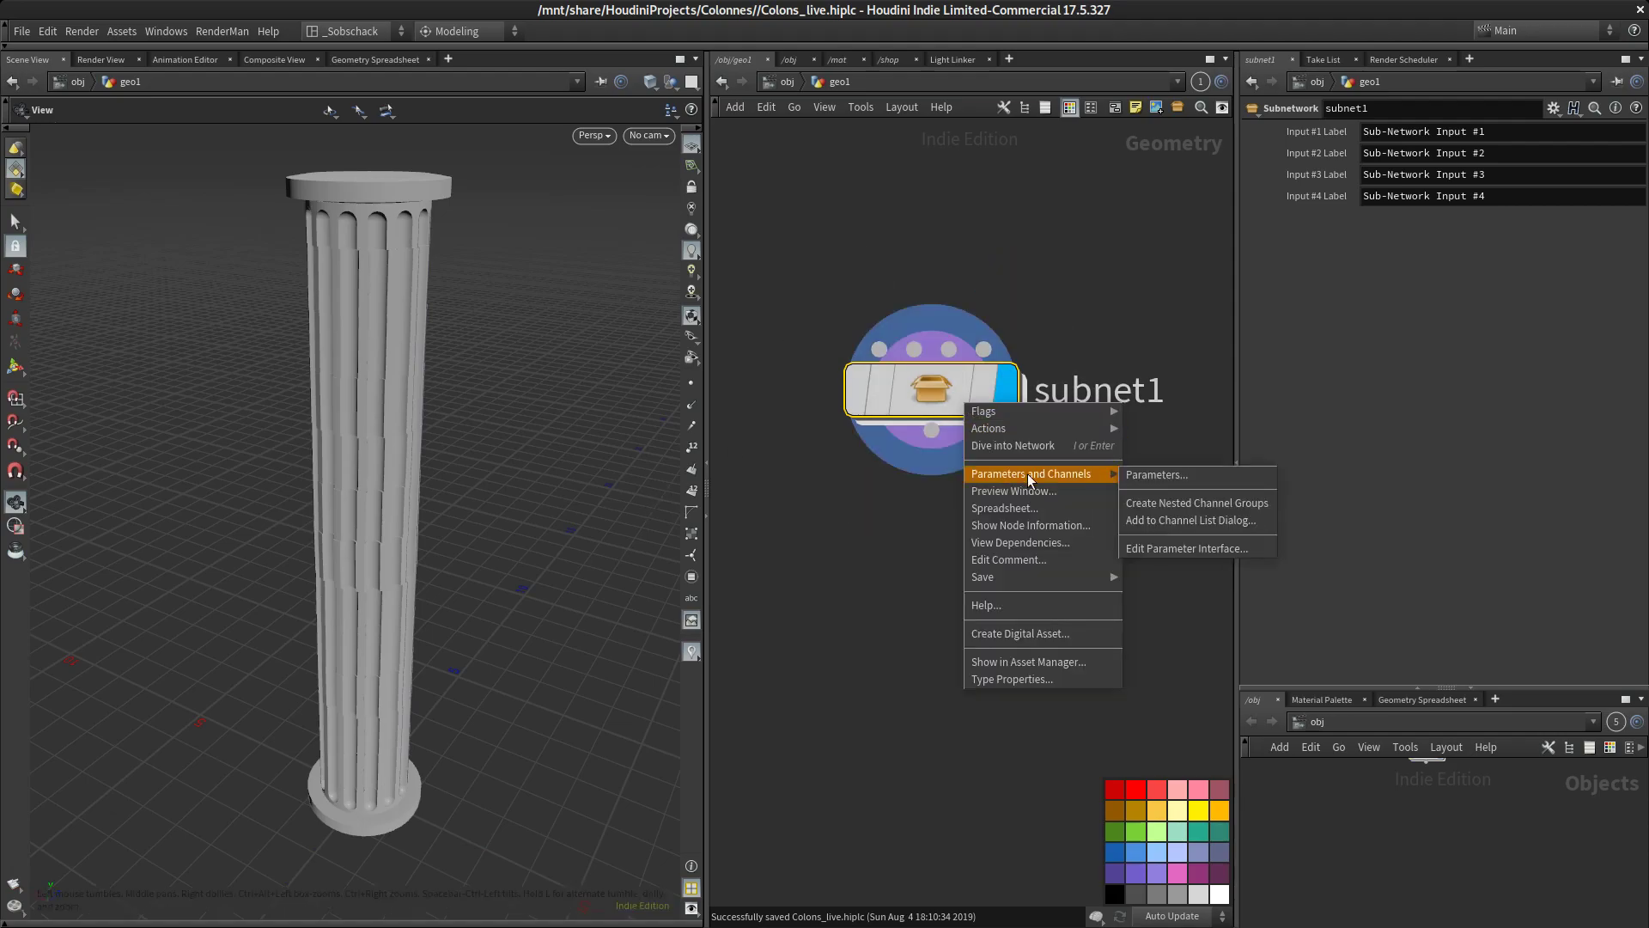
left_click(1080, 632)
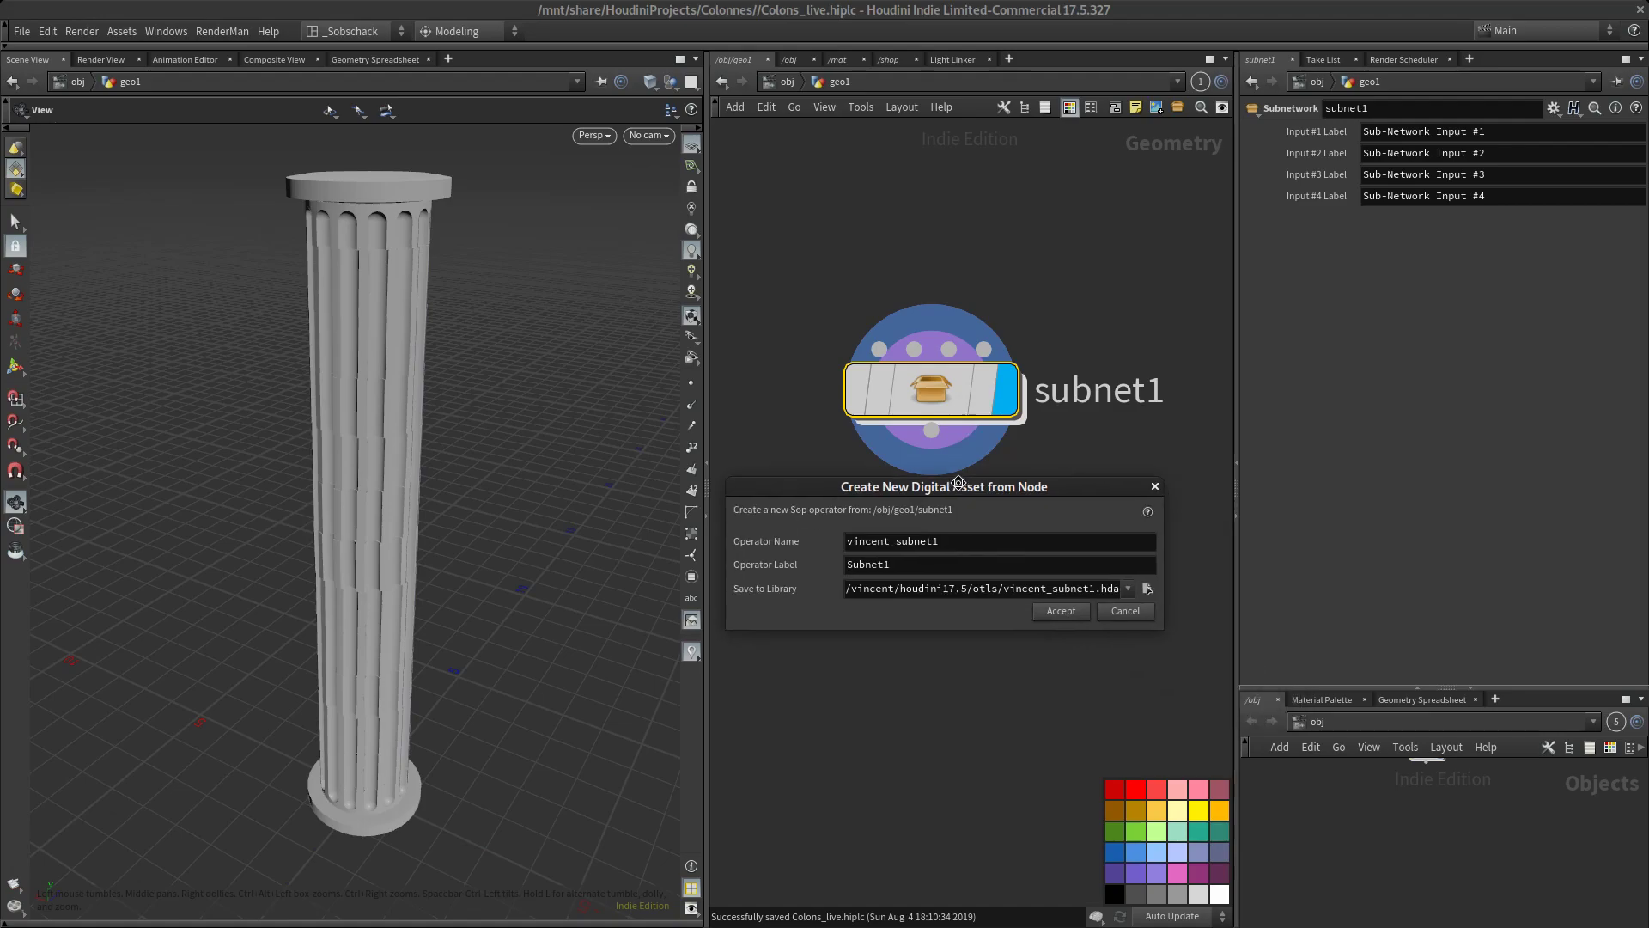
left_click(1057, 606)
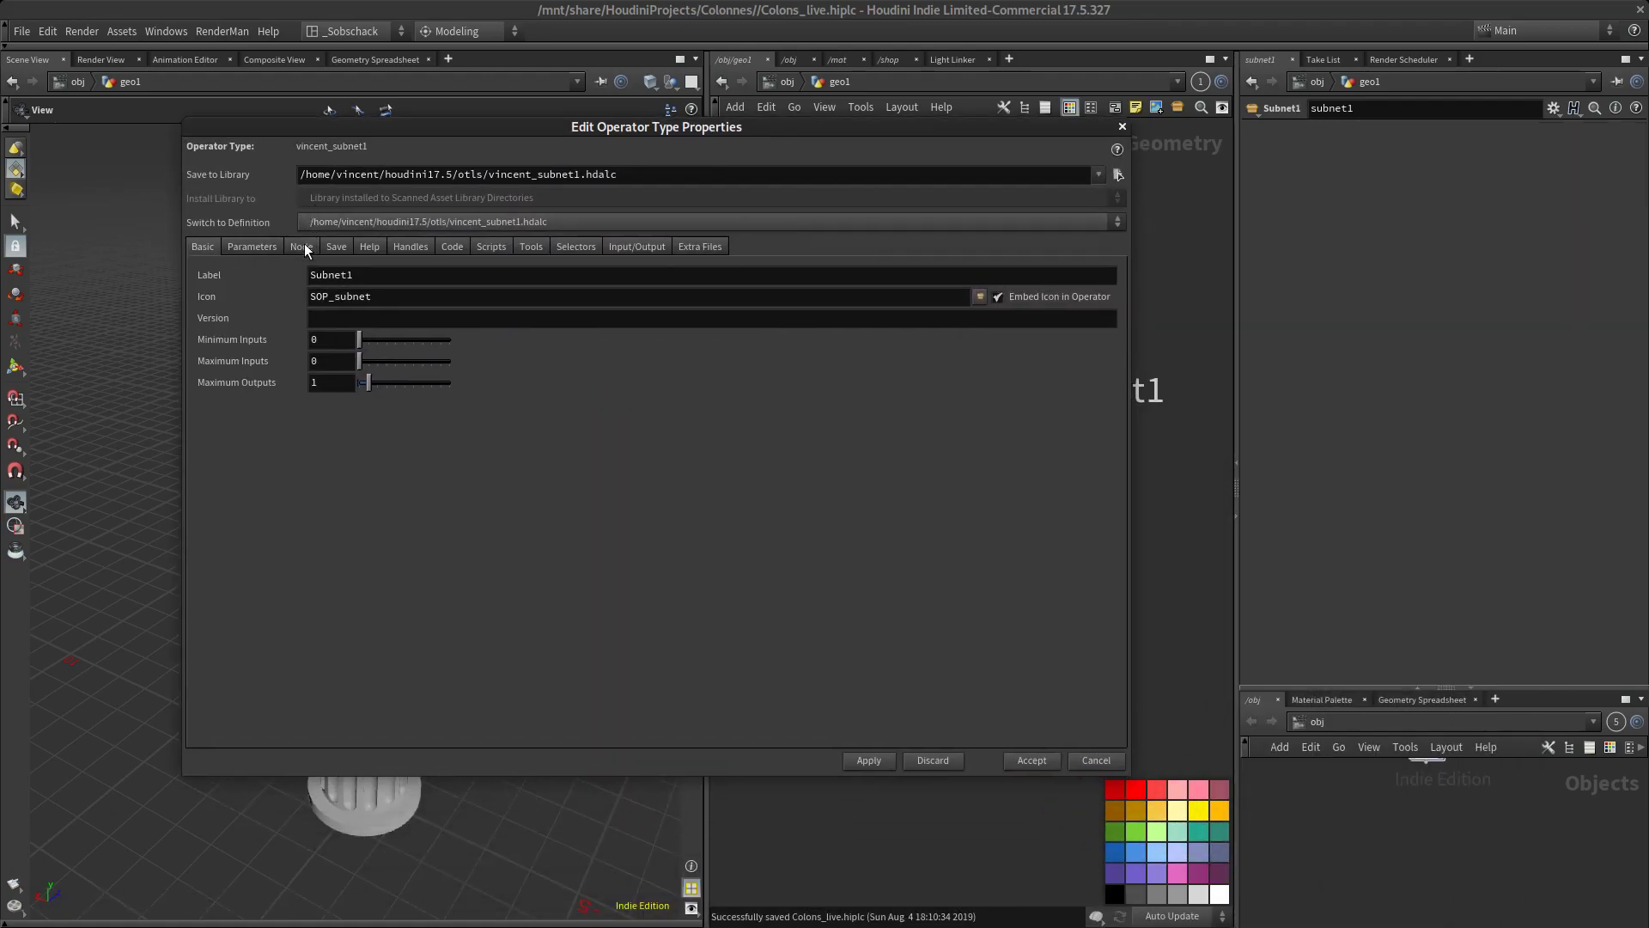
Show the asset's parameter definitions and move and resize the type properties window for editing them
left_click(252, 247)
left_click_drag(581, 127, 629, 160)
right_click(559, 164)
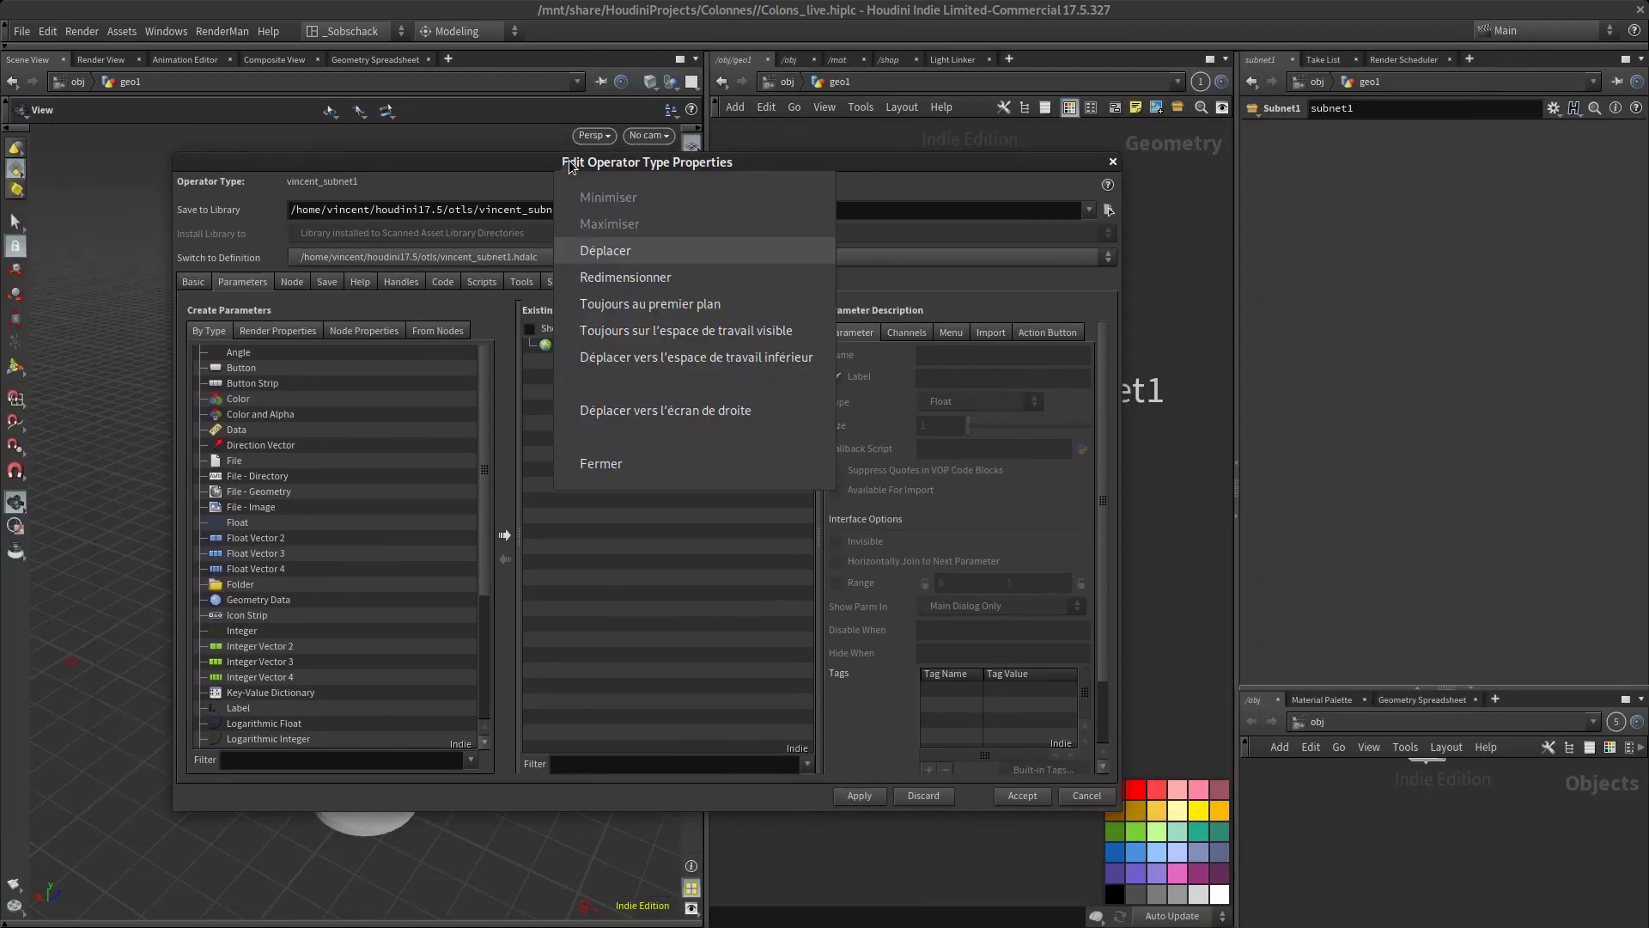
left_click(737, 311)
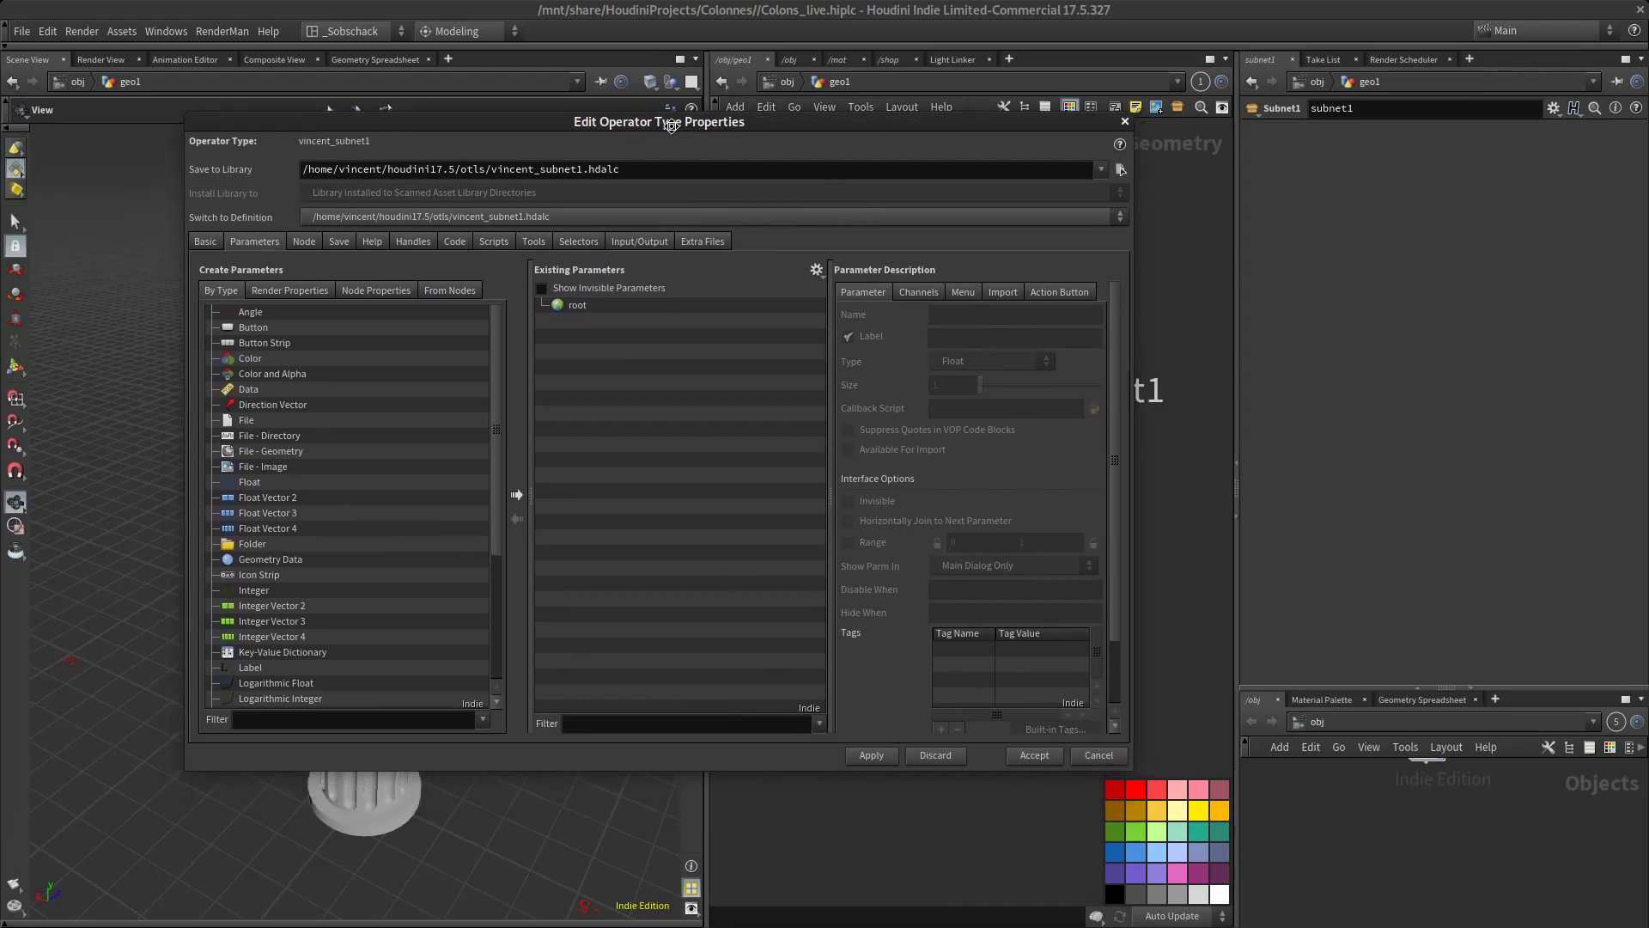
left_click_drag(1078, 358, 771, 397)
left_click_drag(931, 388, 975, 402)
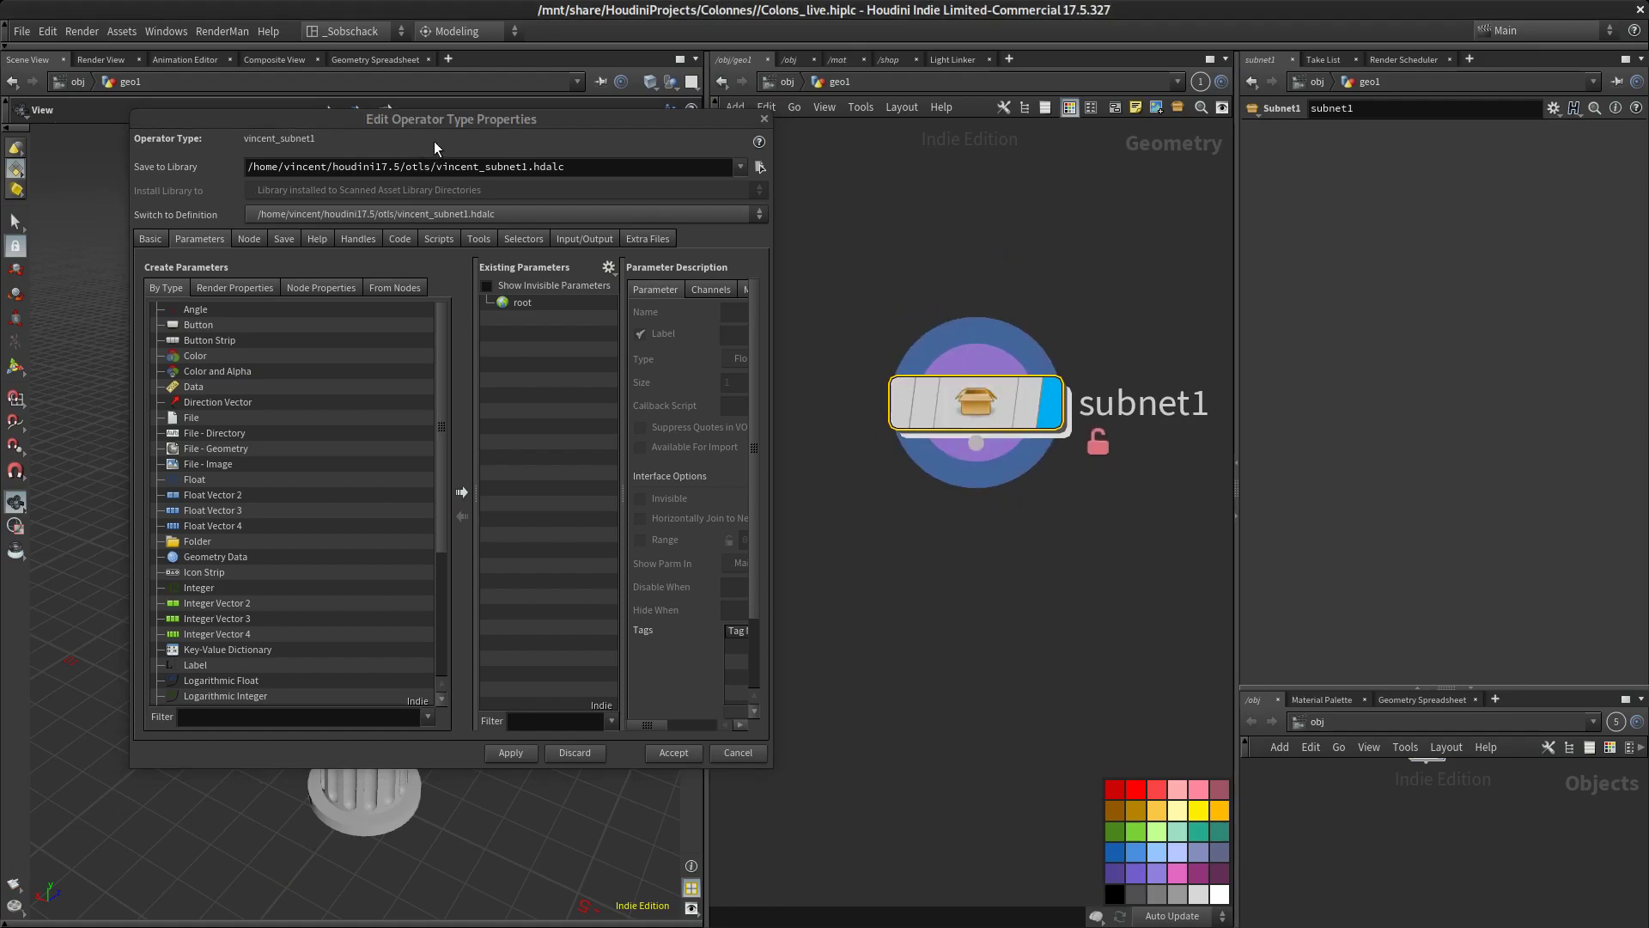
left_click_drag(438, 125, 546, 117)
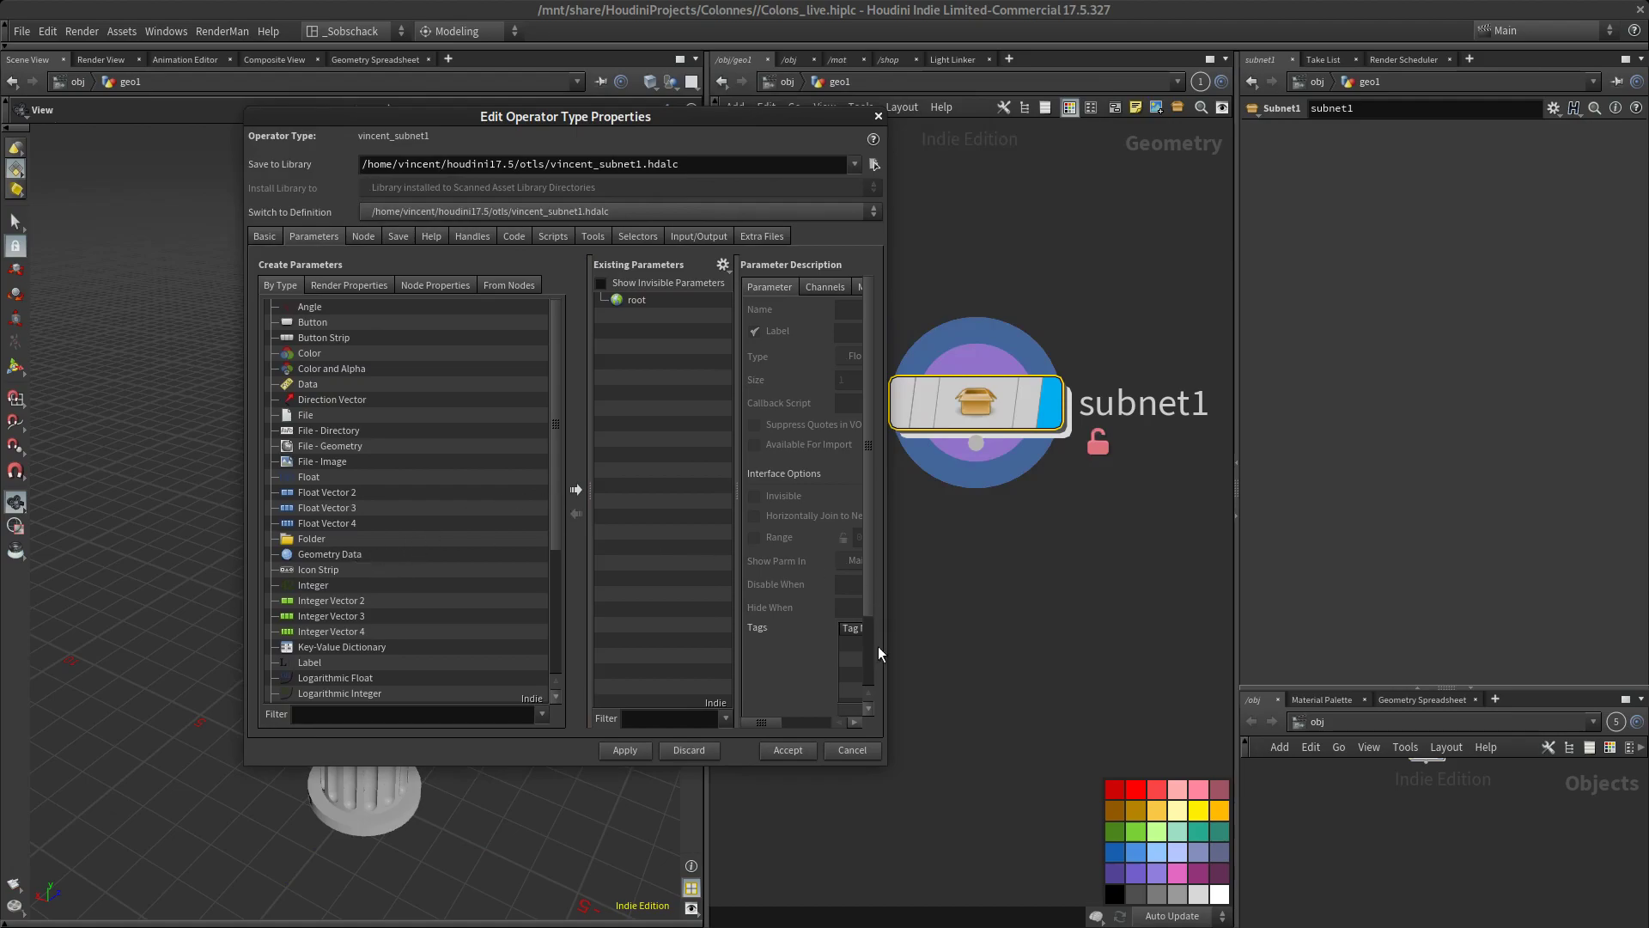
left_click_drag(881, 629, 1101, 629)
Add three folder parameters under root in the asset's existing parameters
left_click_drag(311, 538, 674, 319)
left_click_drag(314, 538, 745, 378)
left_click_drag(340, 539, 706, 316)
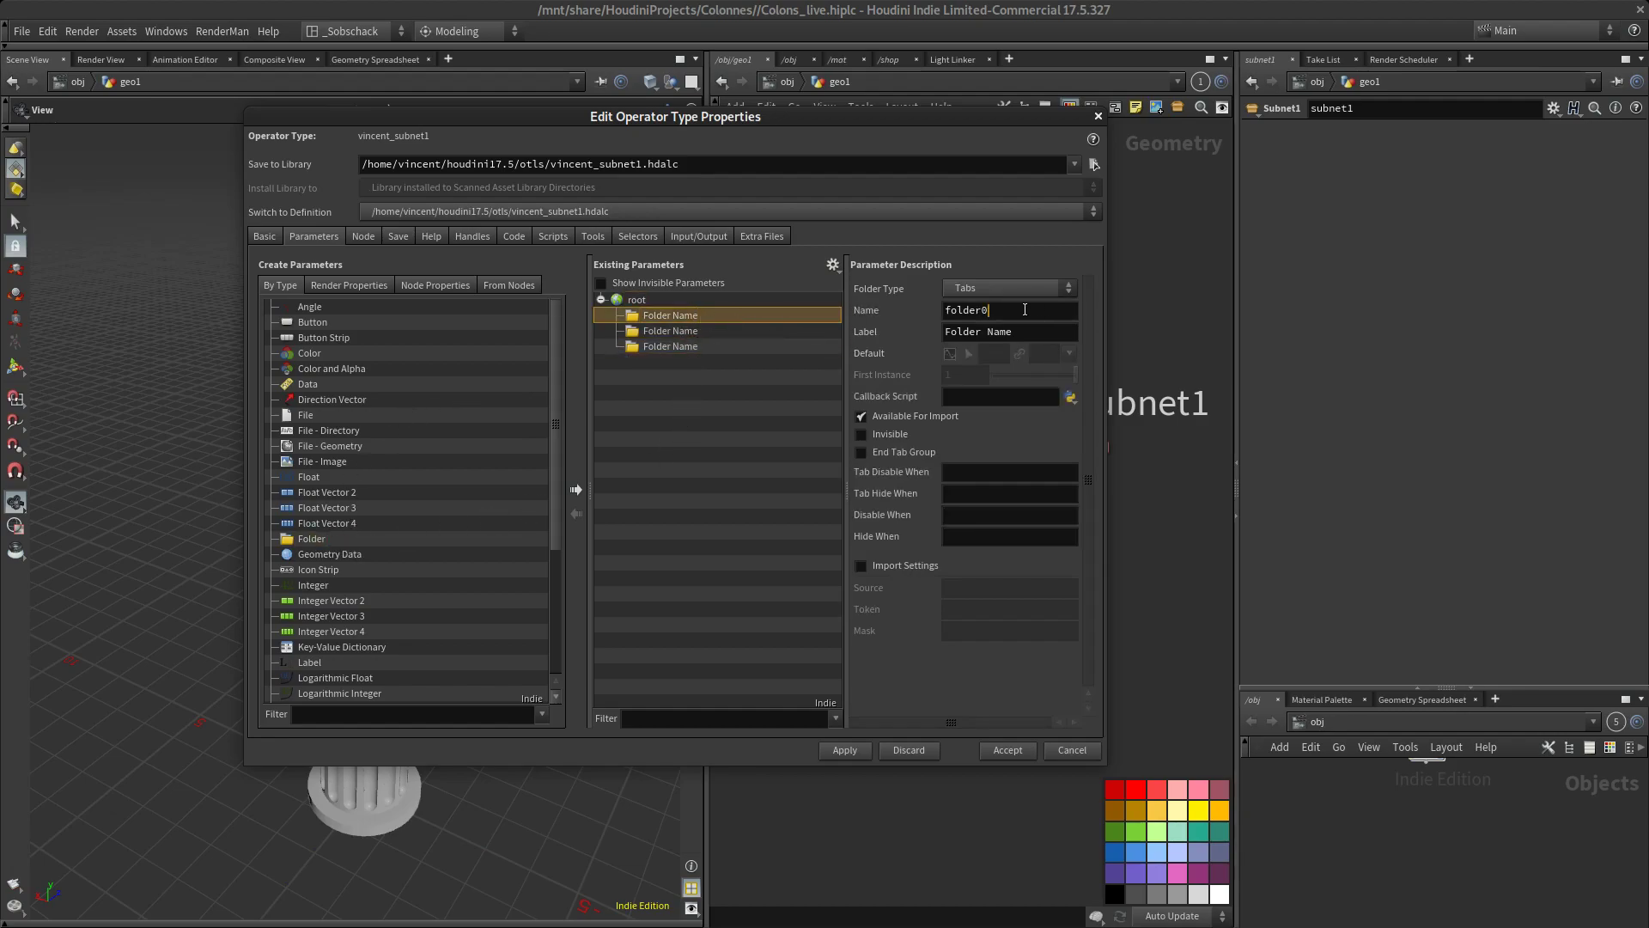
Label the first folder parameter Dessus
left_click_drag(1034, 310, 813, 292)
left_click_drag(1056, 331, 839, 337)
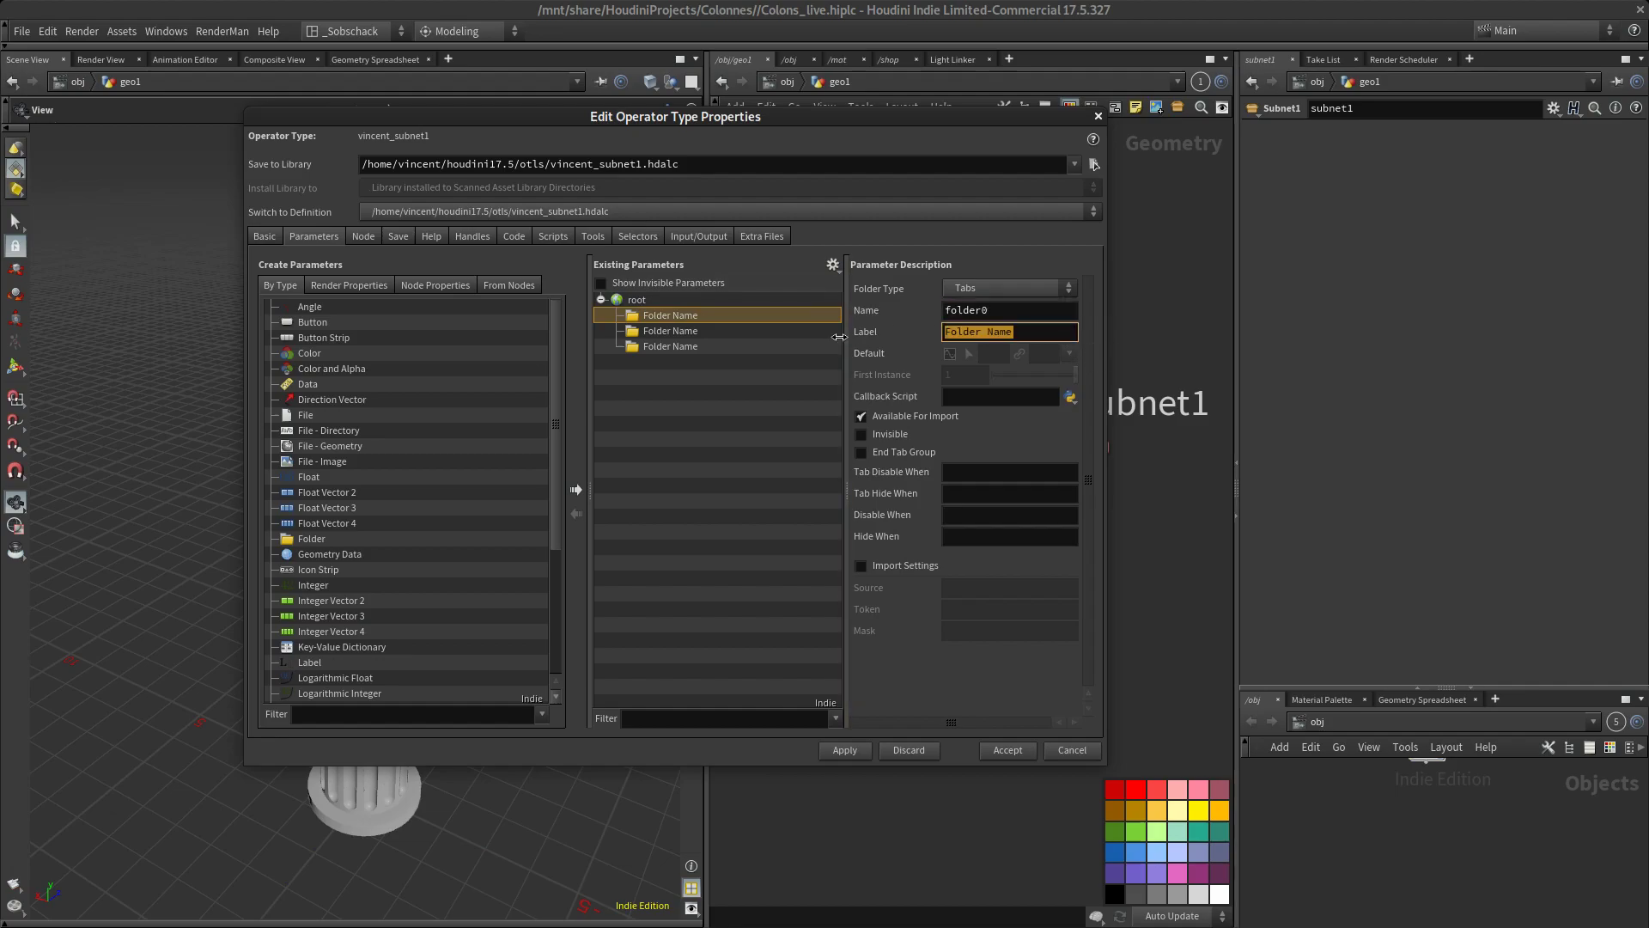
type("Dessus")
key("Return")
left_click(681, 332)
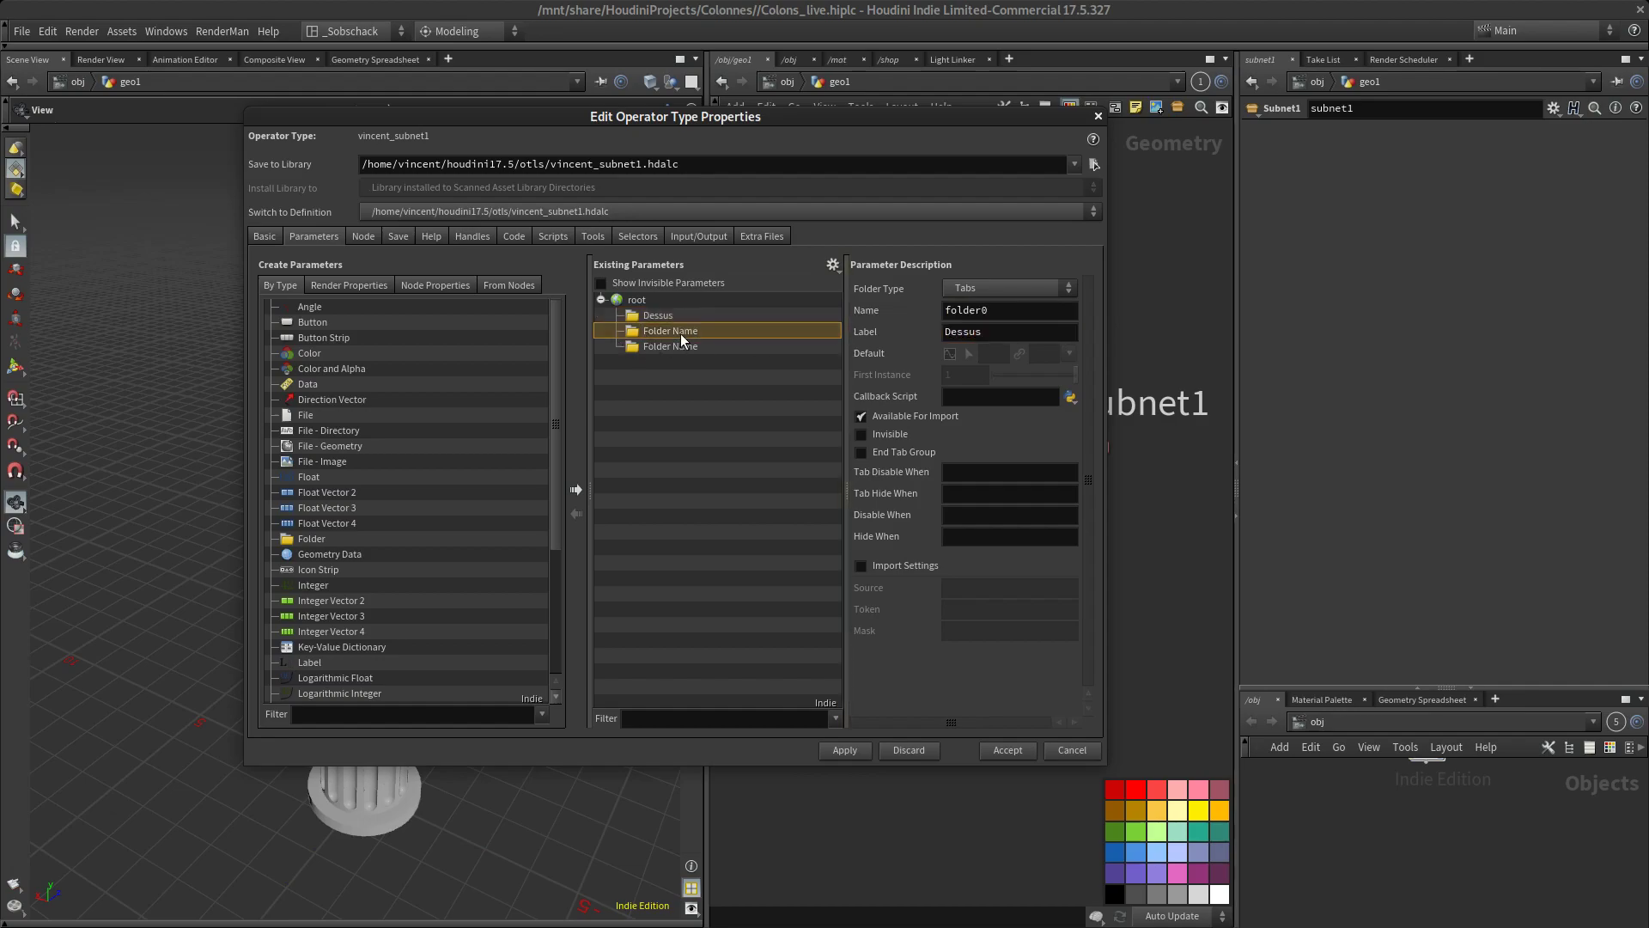
Relabel the first folder parameter as Common
left_click(688, 317)
double_click(965, 332)
type("Com")
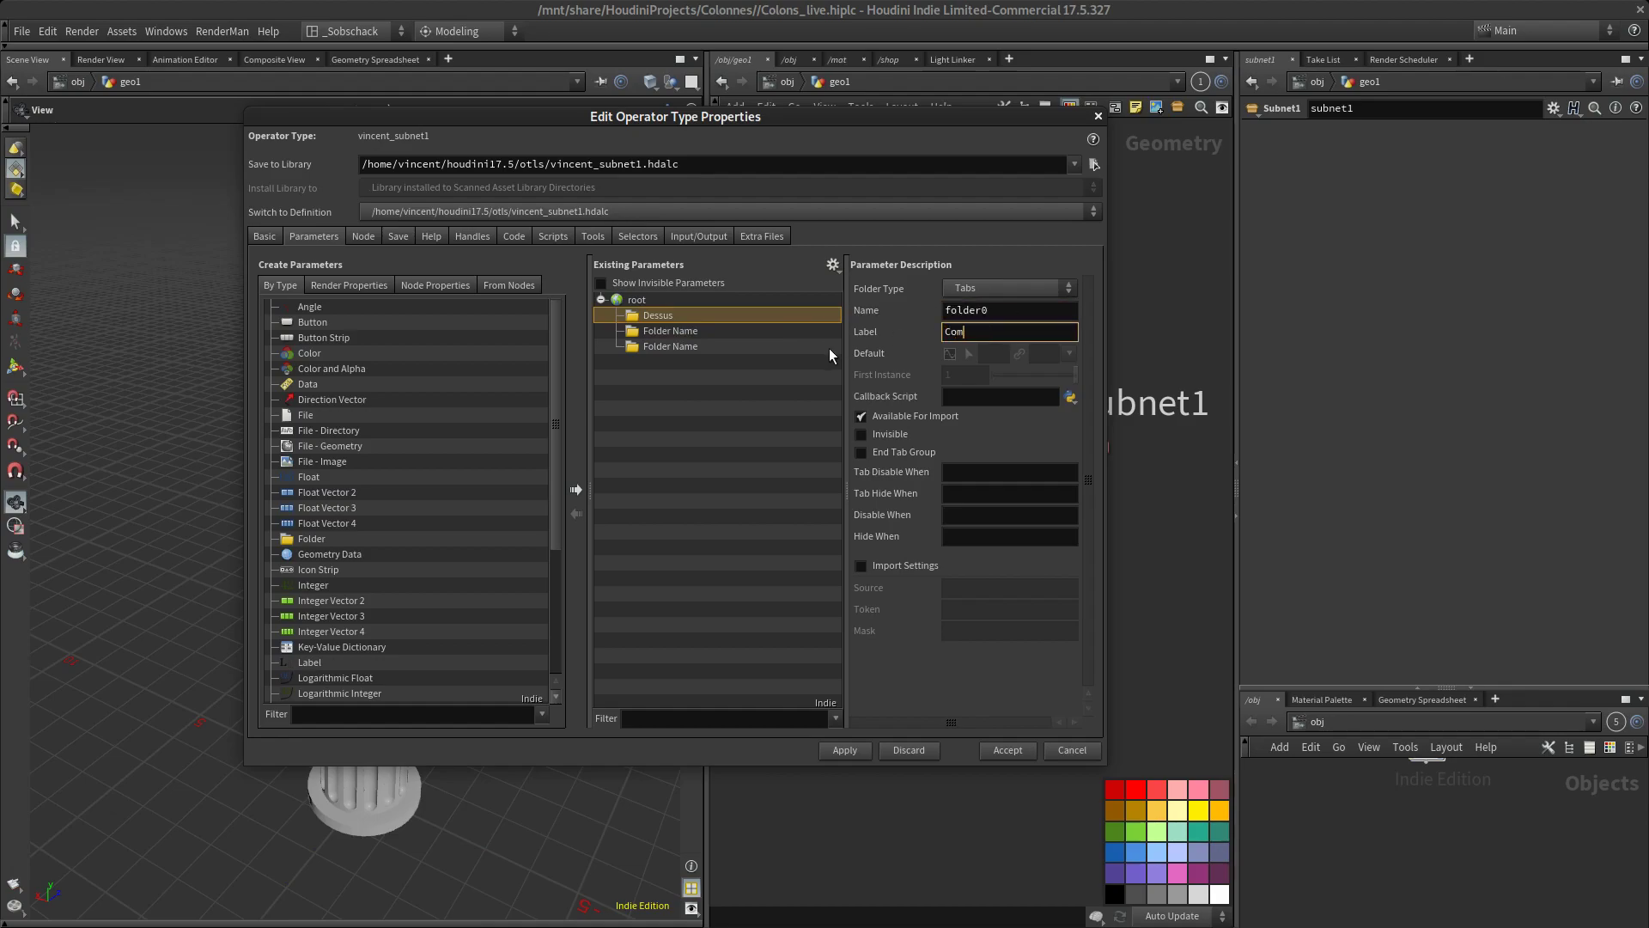
type("mon")
key("Return")
Try to label the second folder parameter Dessus
left_click(680, 329)
double_click(1072, 331)
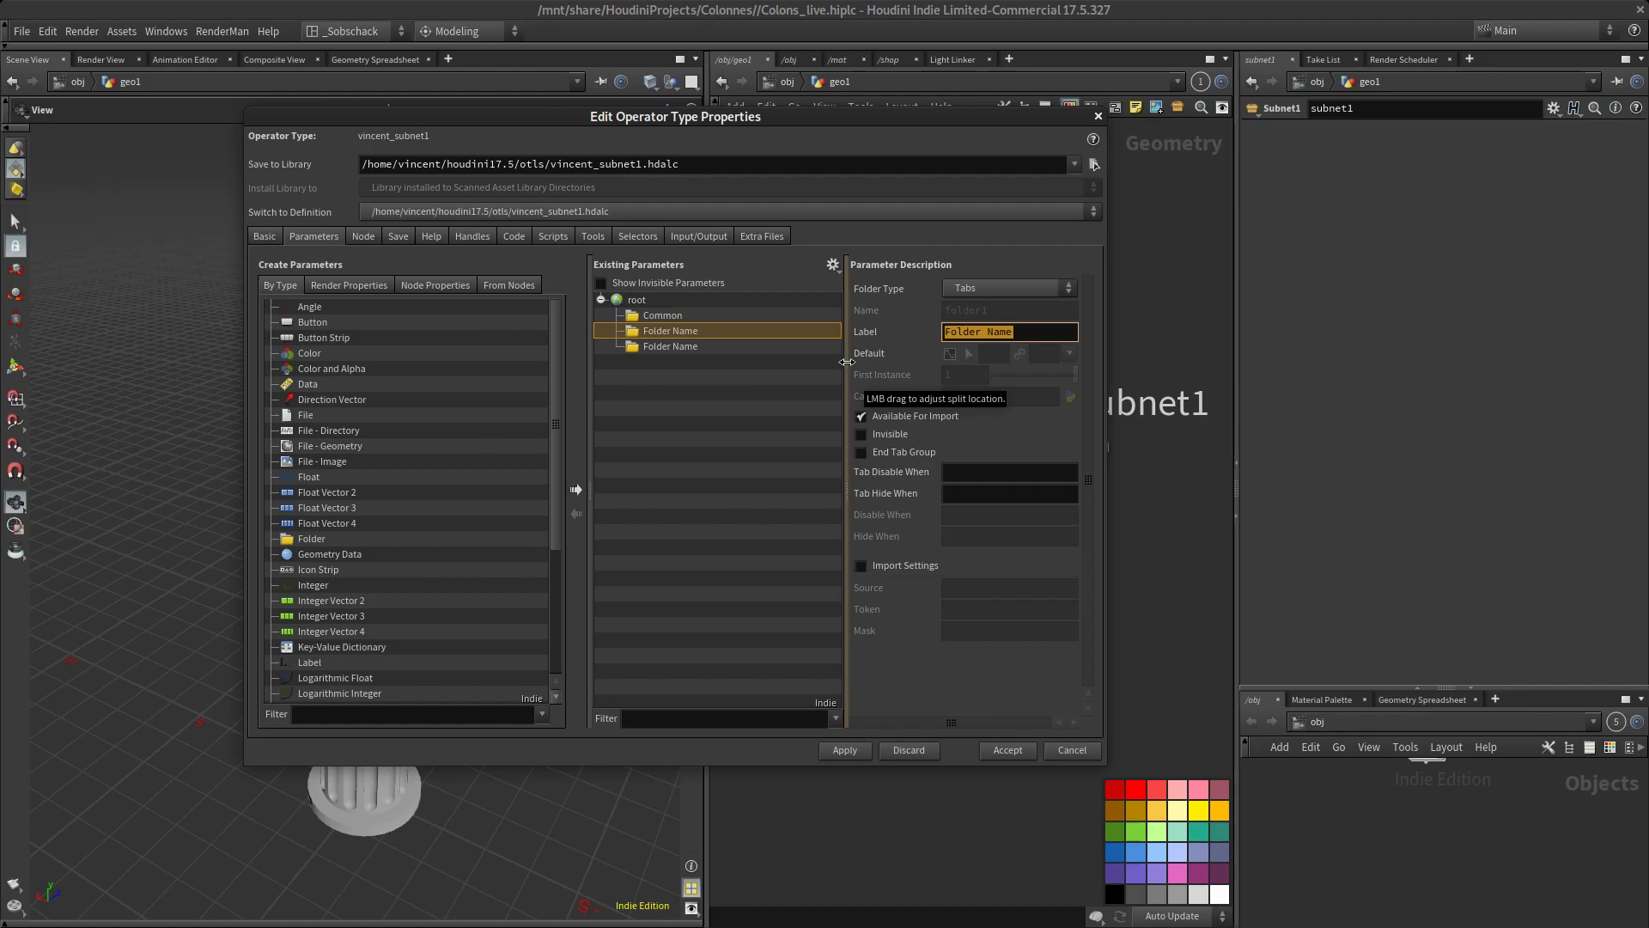
type("Dessus")
key("Return")
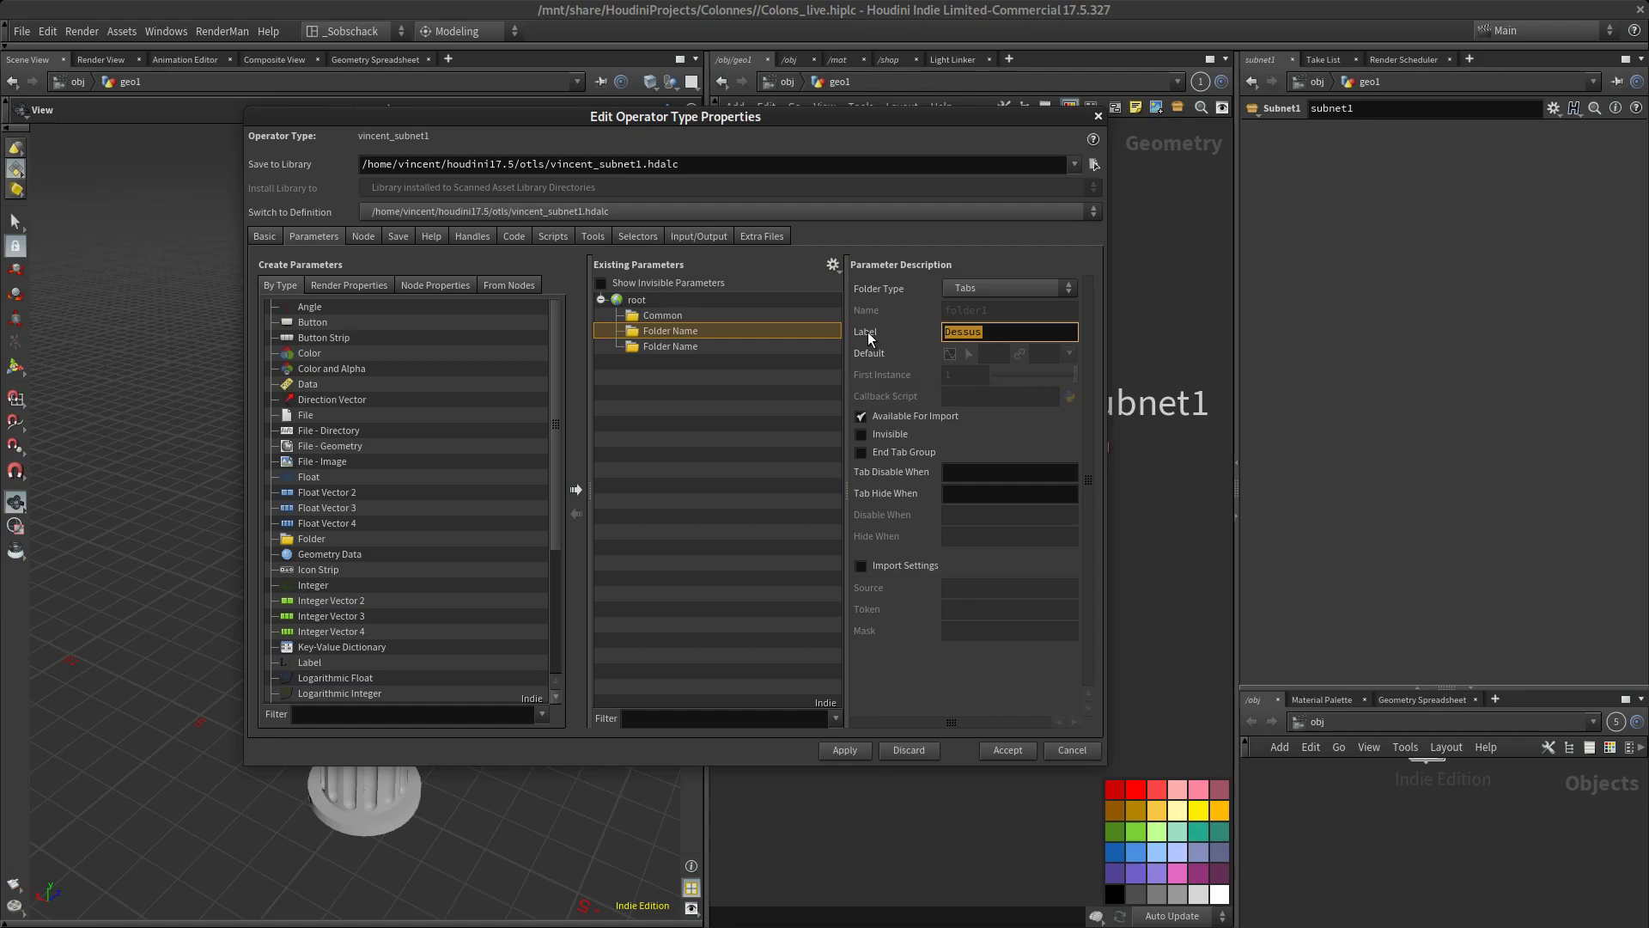
Label the third folder parameter Centre
left_click(700, 346)
left_click_drag(1031, 327, 835, 358)
type("Centre")
key("Return")
Label the second folder parameter Dessus.dessous
left_click(687, 333)
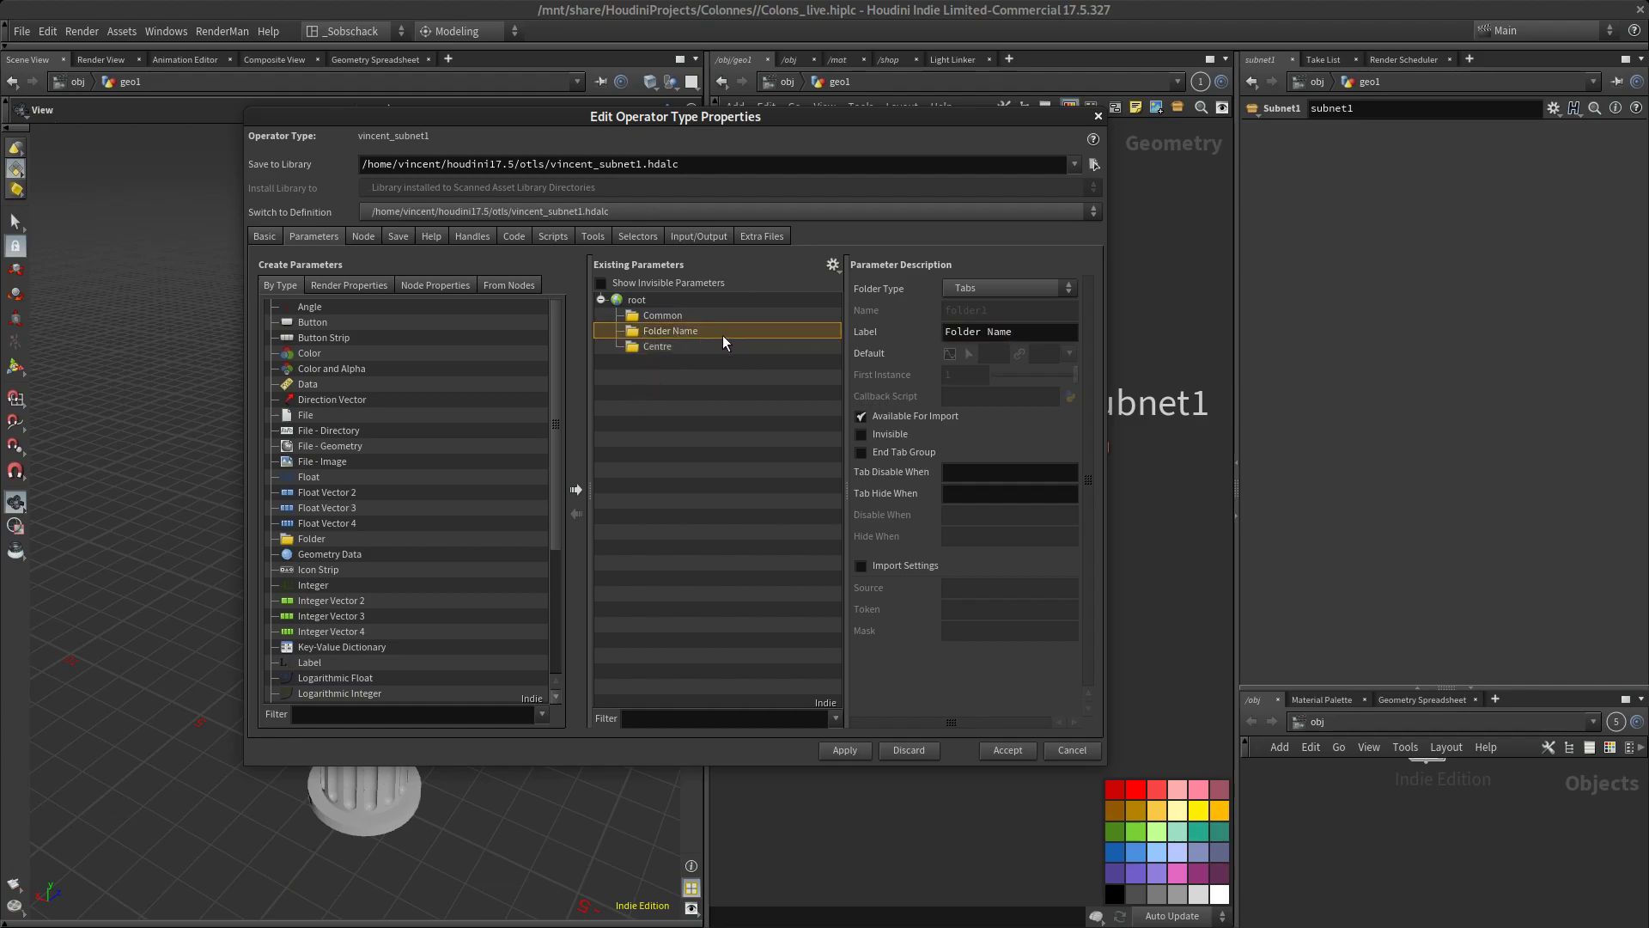
triple_click(952, 333)
type("Dessus/dessou")
key("Return")
left_click(1057, 339)
type("s")
key("Return")
Go inside the subnetwork and display the tube1 node's parameters, keeping the asset's Common folder selected and in view
left_click_drag(496, 117, 181, 209)
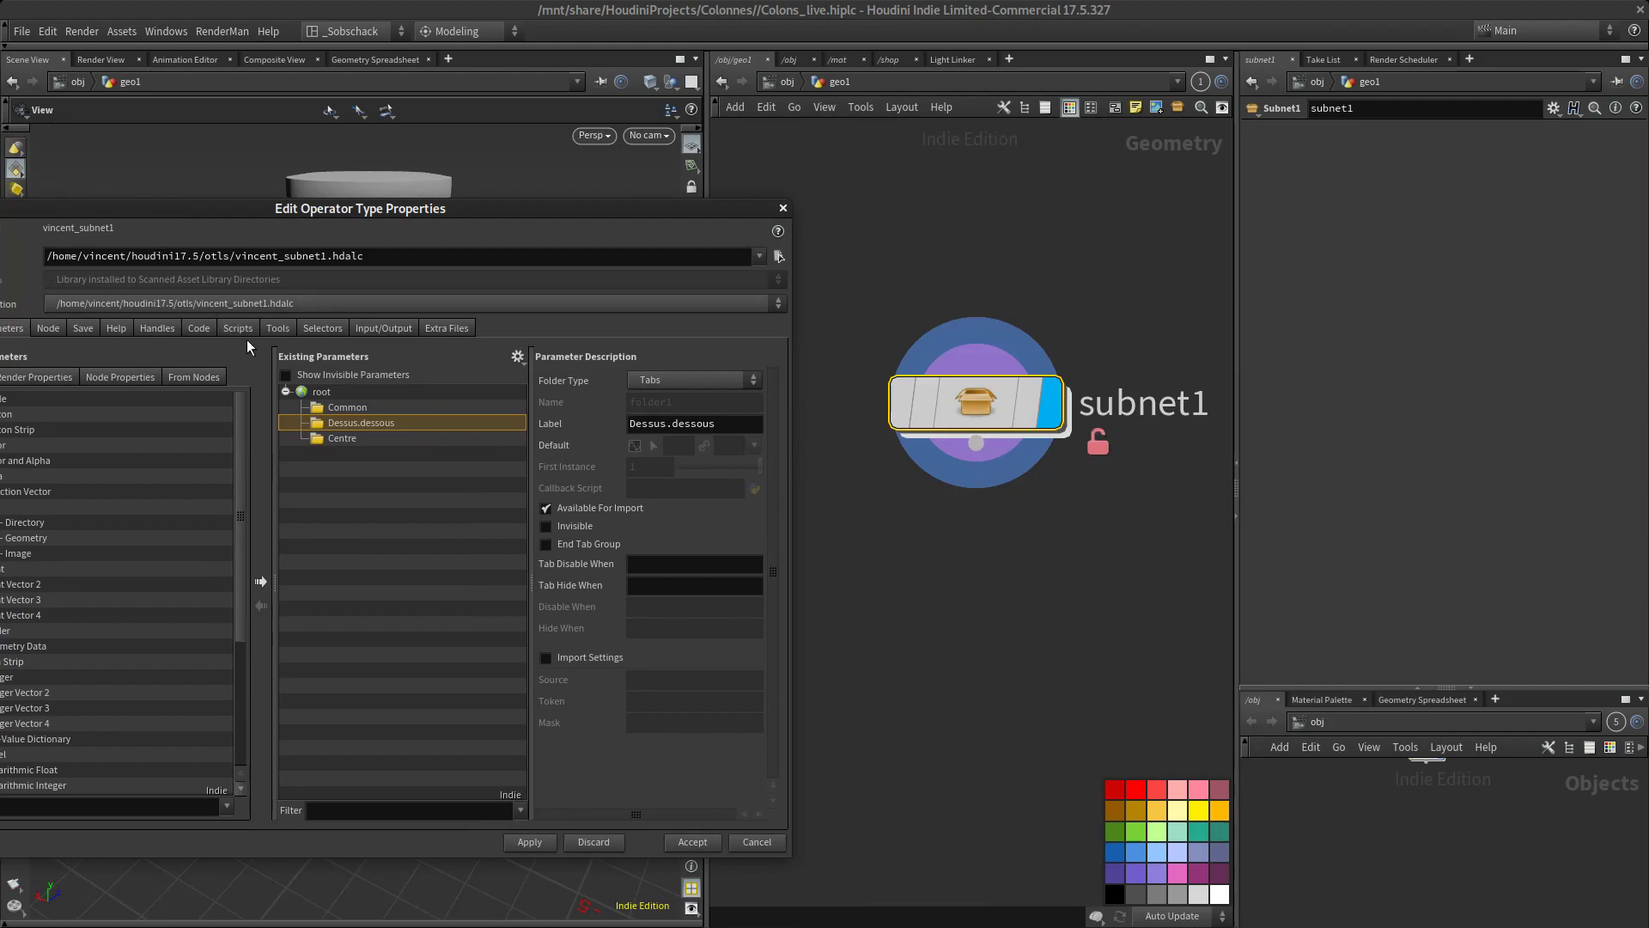
left_click(337, 405)
double_click(972, 394)
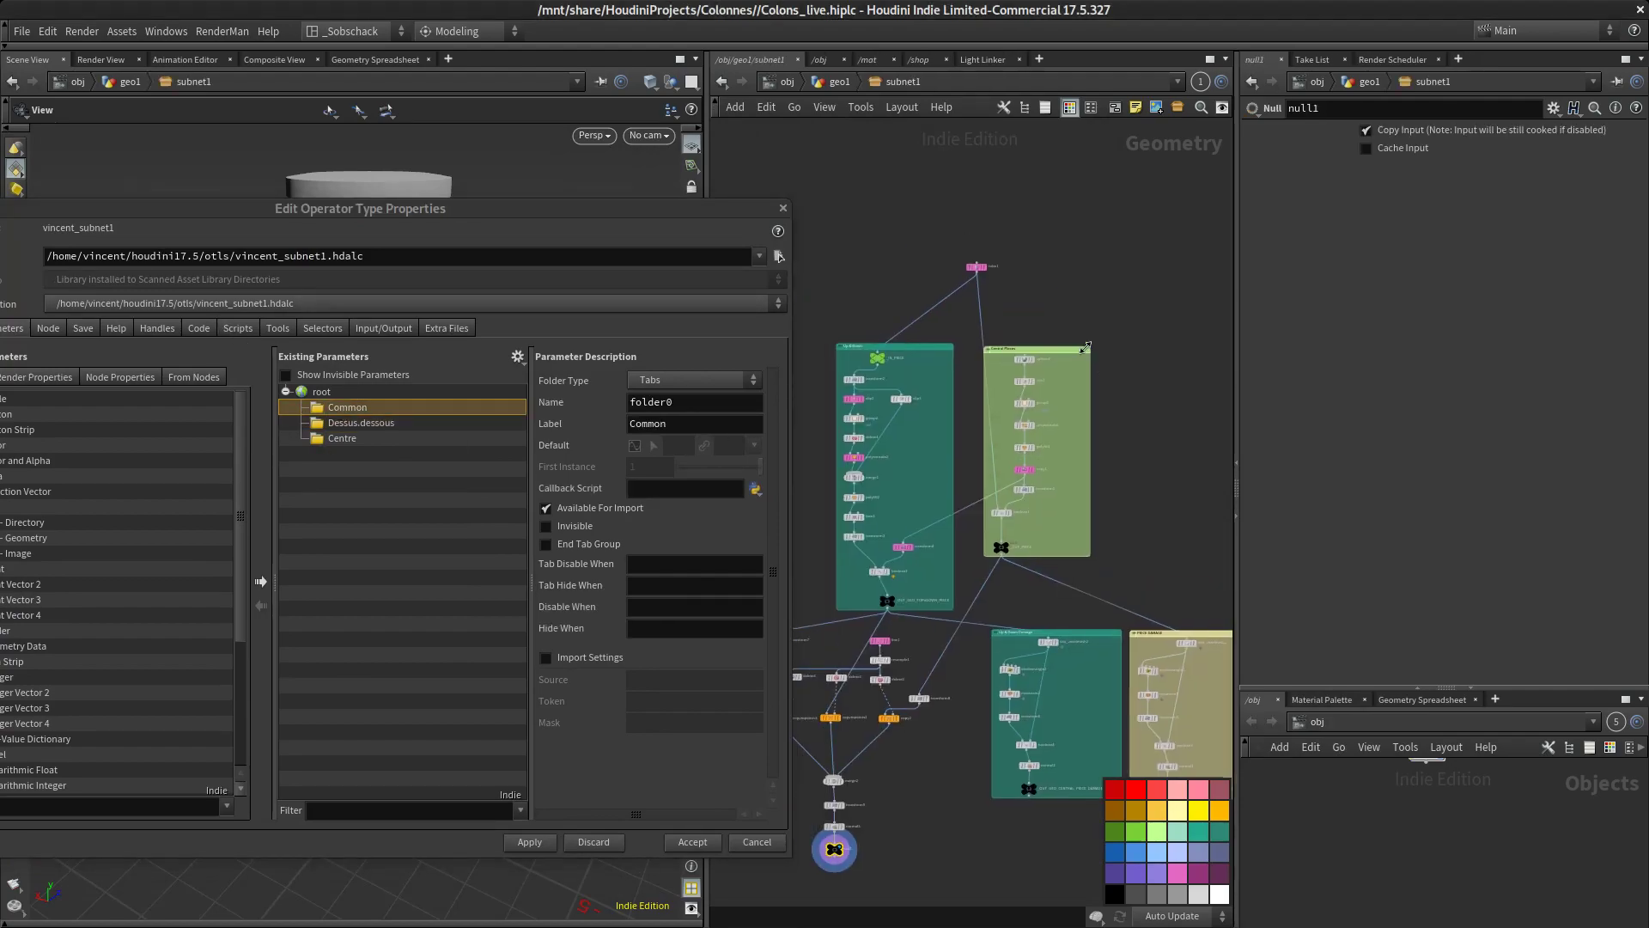
scroll(1008, 276, "up", 4)
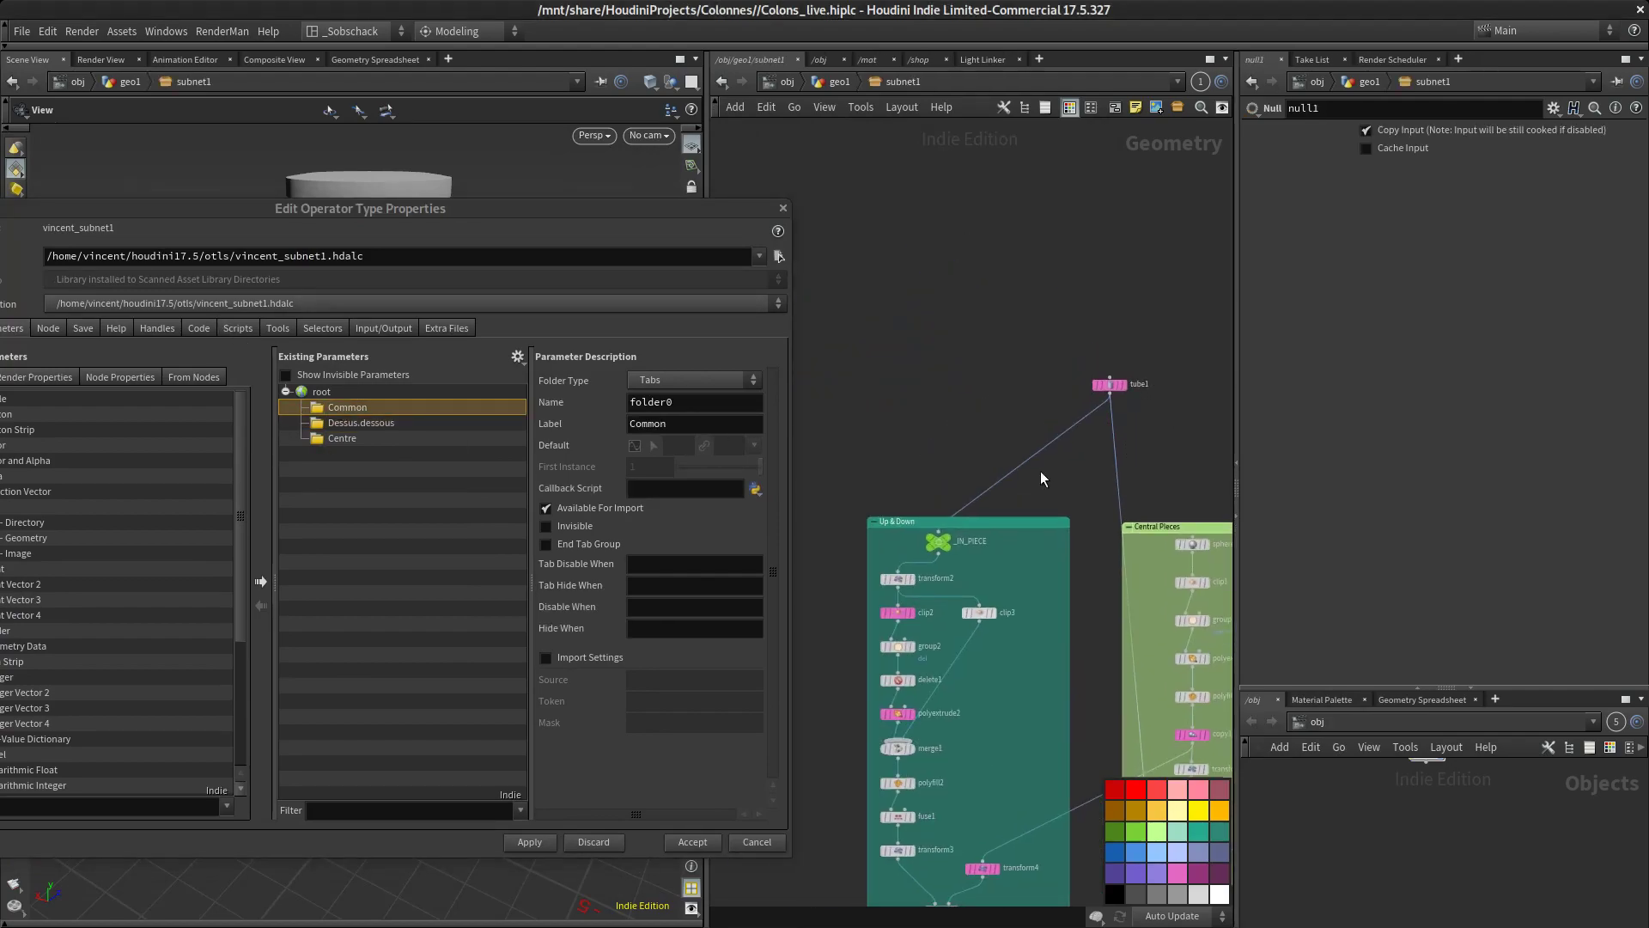
scroll(1080, 460, "down", 3)
scroll(1076, 461, "up", 6)
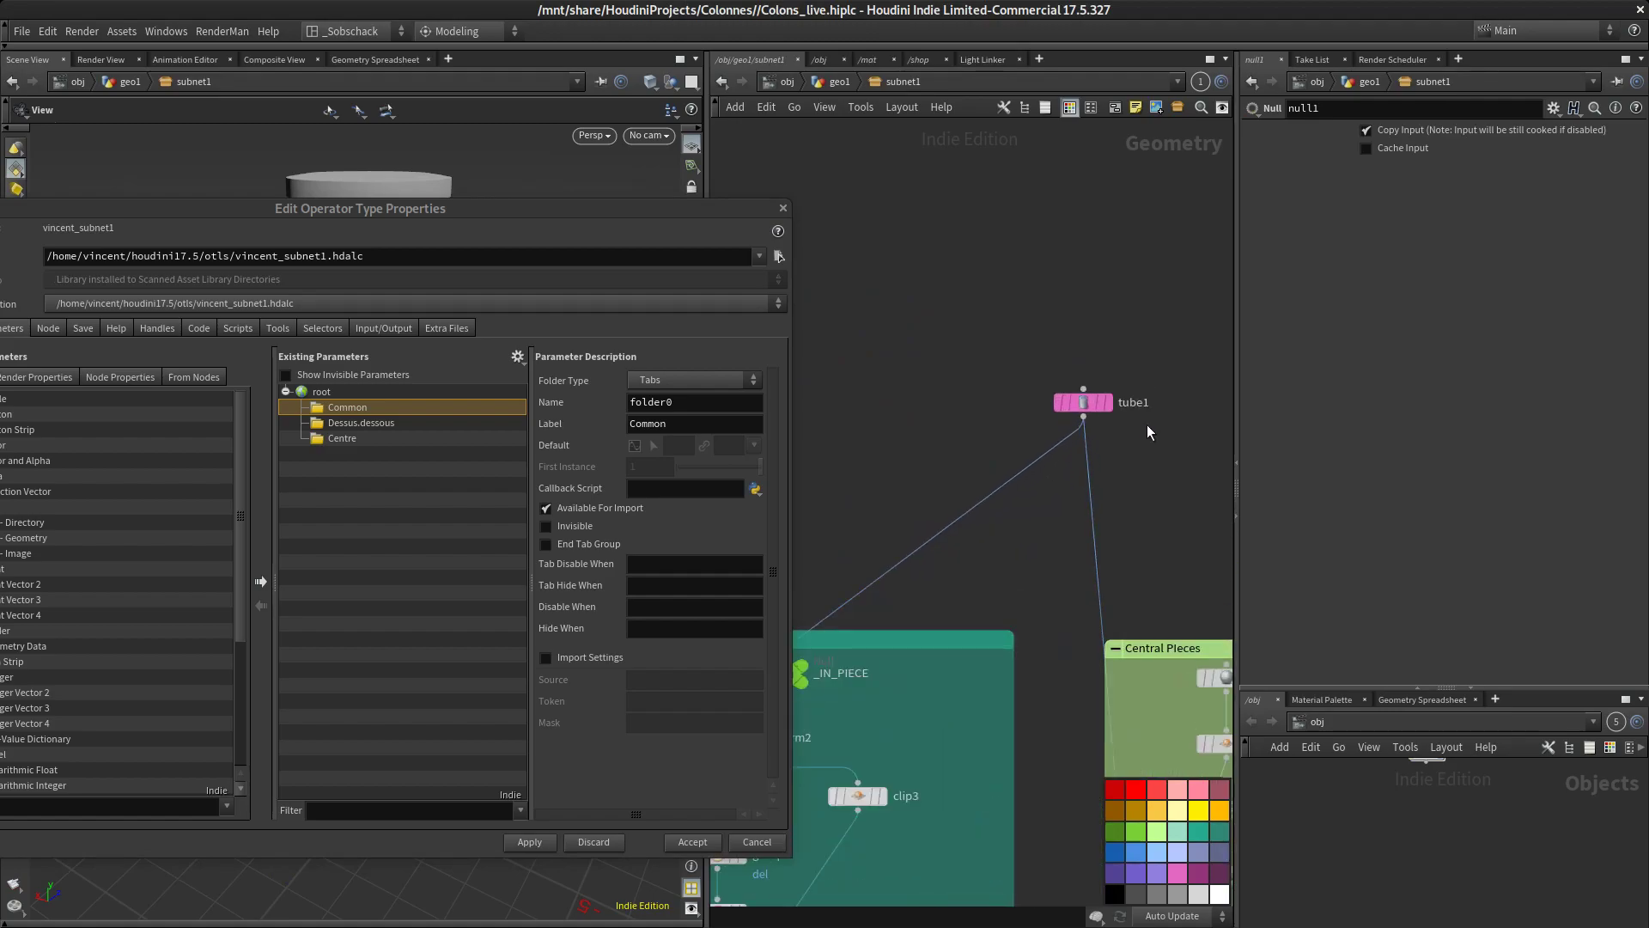
scroll(1079, 441, "up", 4)
left_click_drag(515, 230, 573, 362, "alt")
left_click(1040, 435)
middle_click_drag(1051, 320, 1039, 204)
left_click_drag(515, 354, 494, 374)
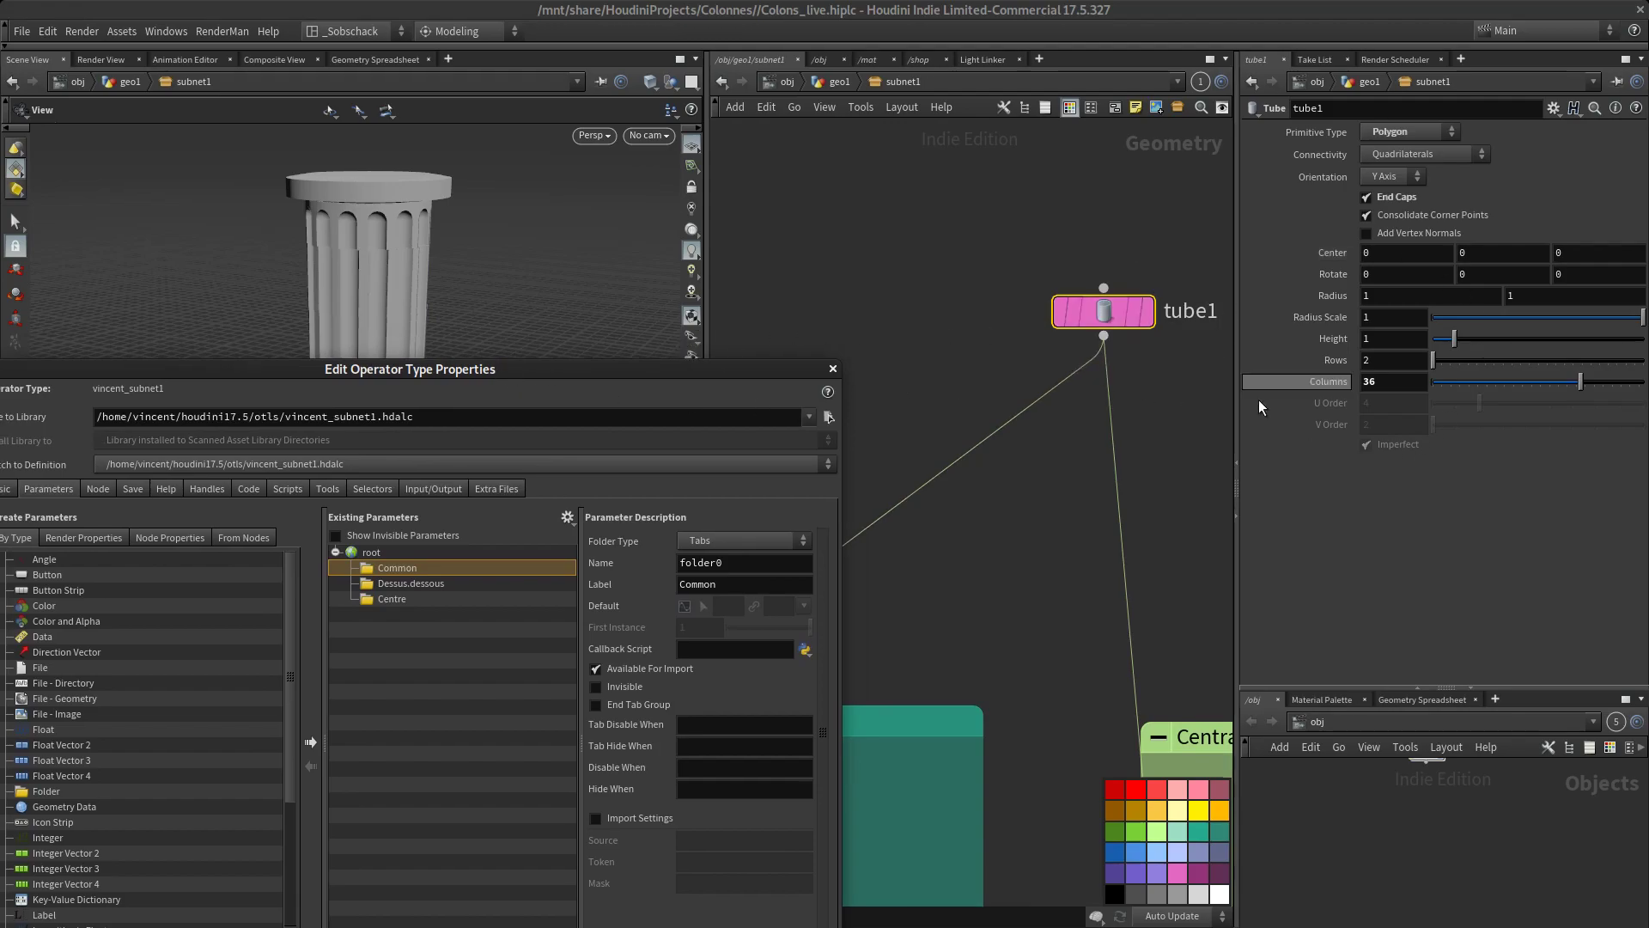
Add tube1's Height parameter to the Common folder and label it Piece Height
left_click_drag(573, 550, 416, 572)
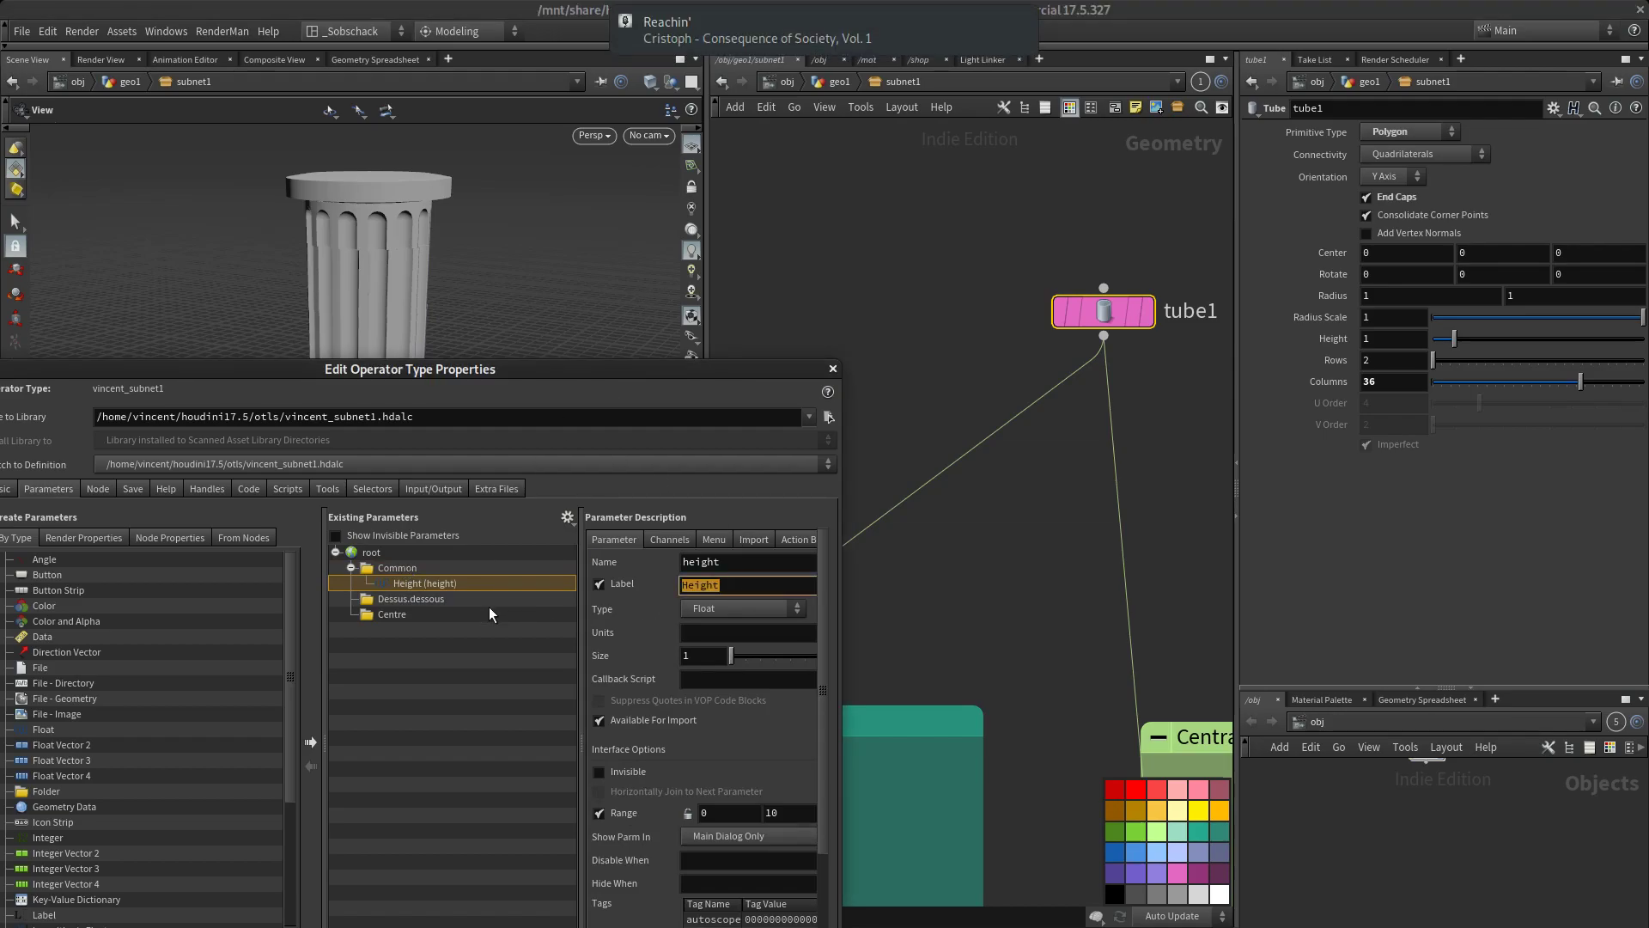
left_click(792, 587)
type("Piece")
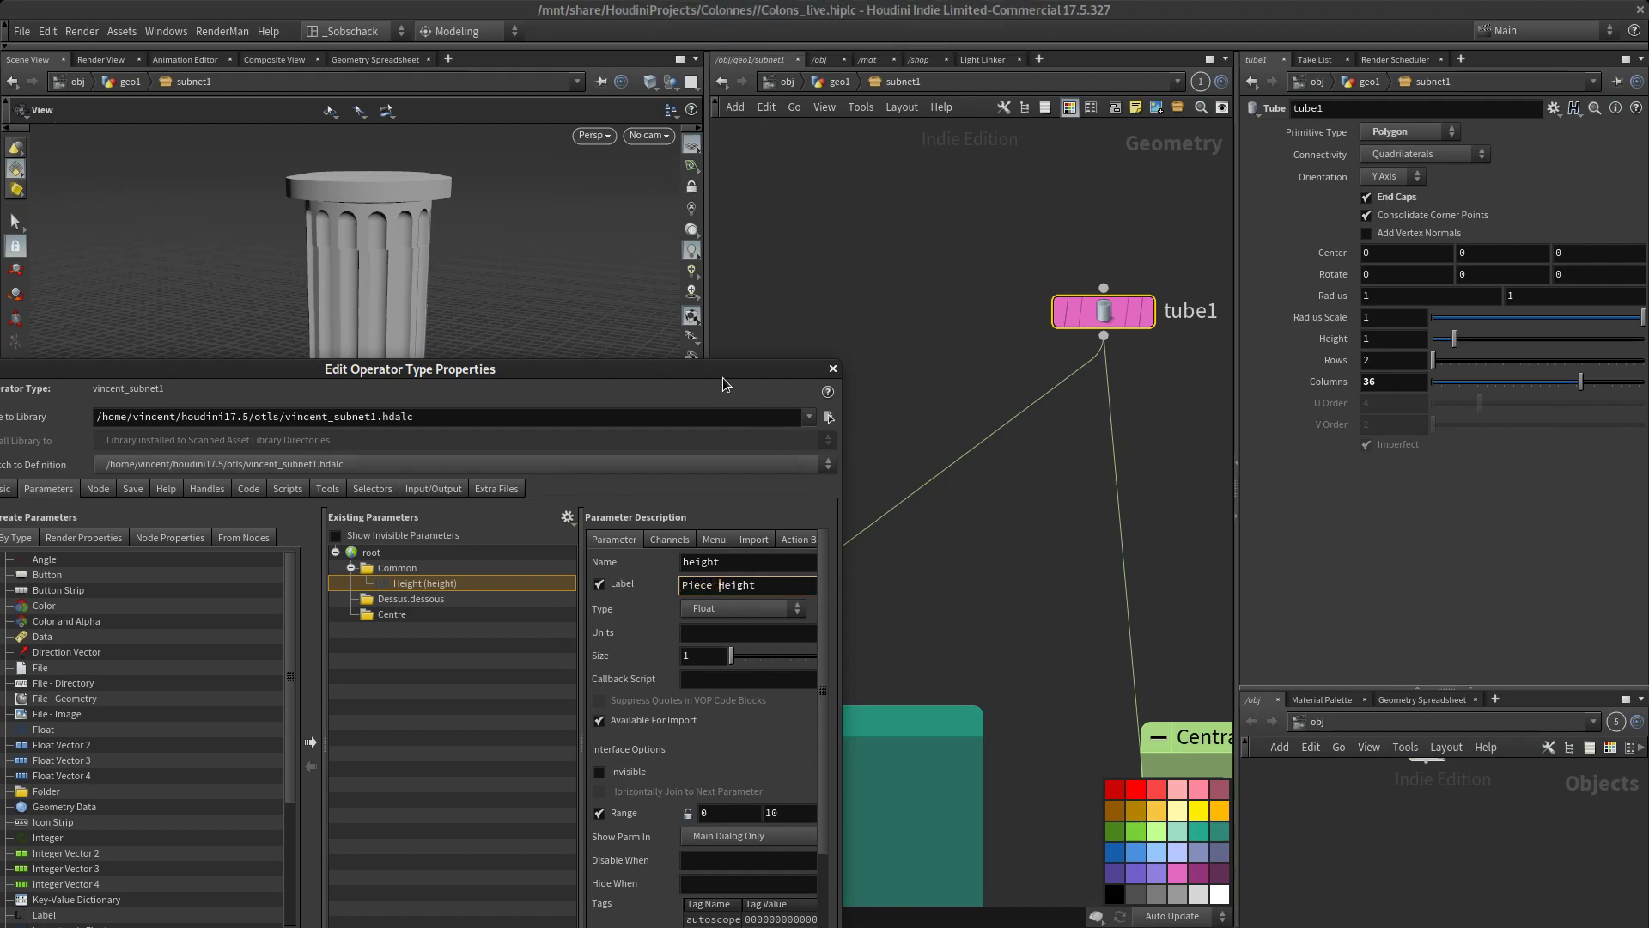
Set the Piece Height range from 0.5 to 2 with both limits locked, and check its linked channel
left_click_drag(737, 369, 704, 199)
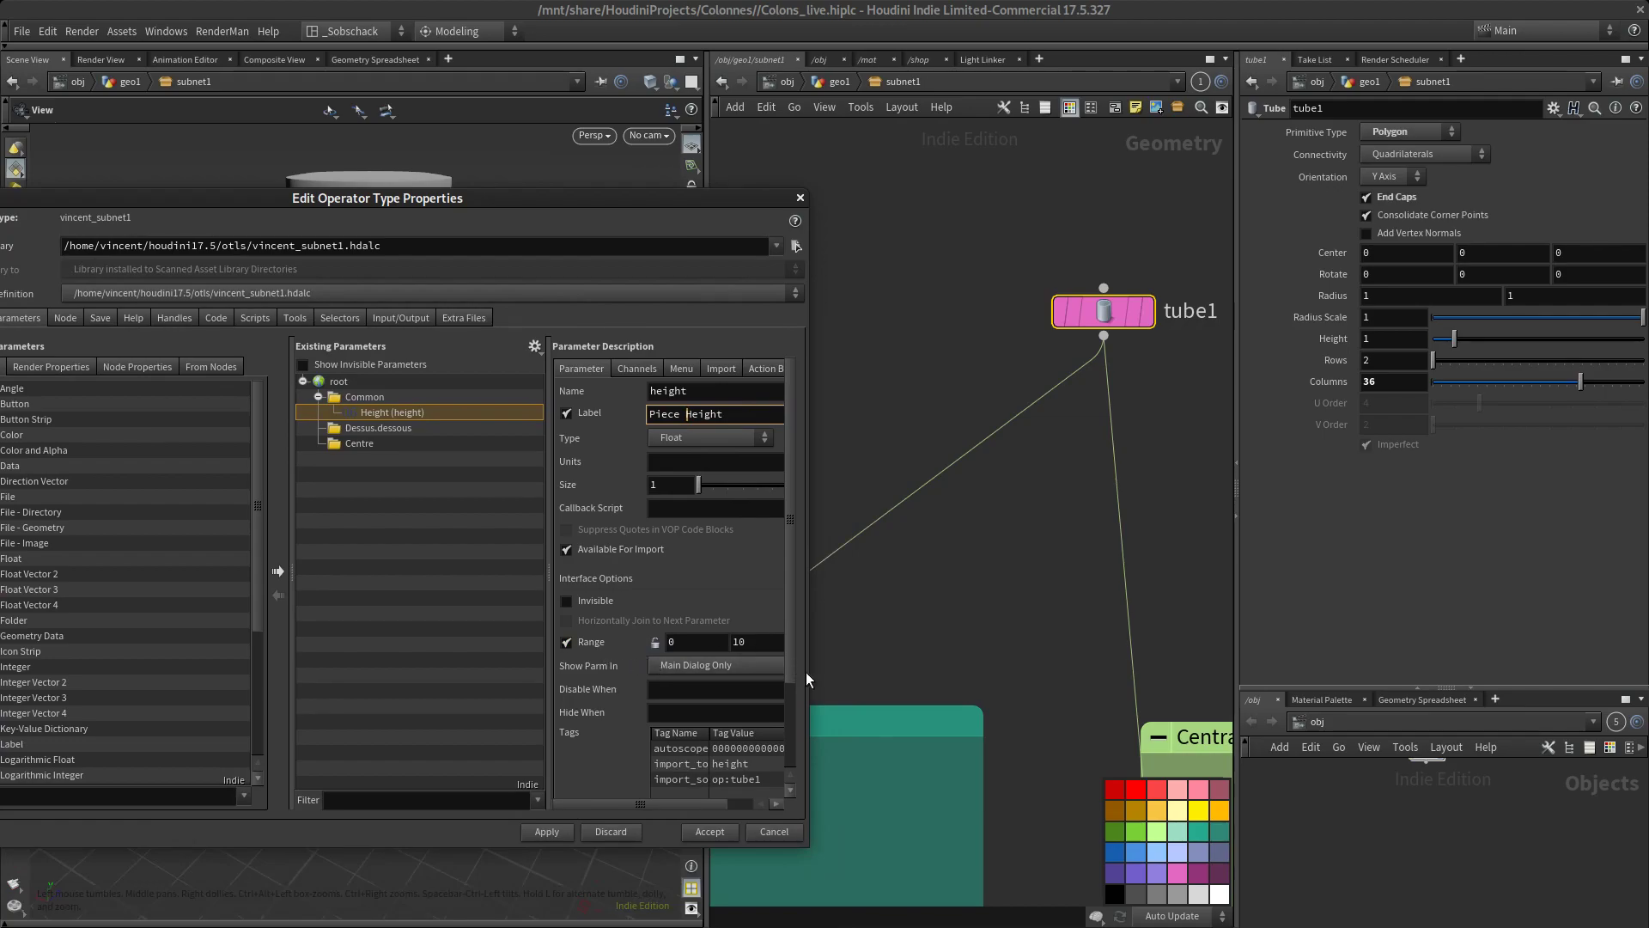
left_click_drag(803, 667, 932, 667)
left_click(697, 641)
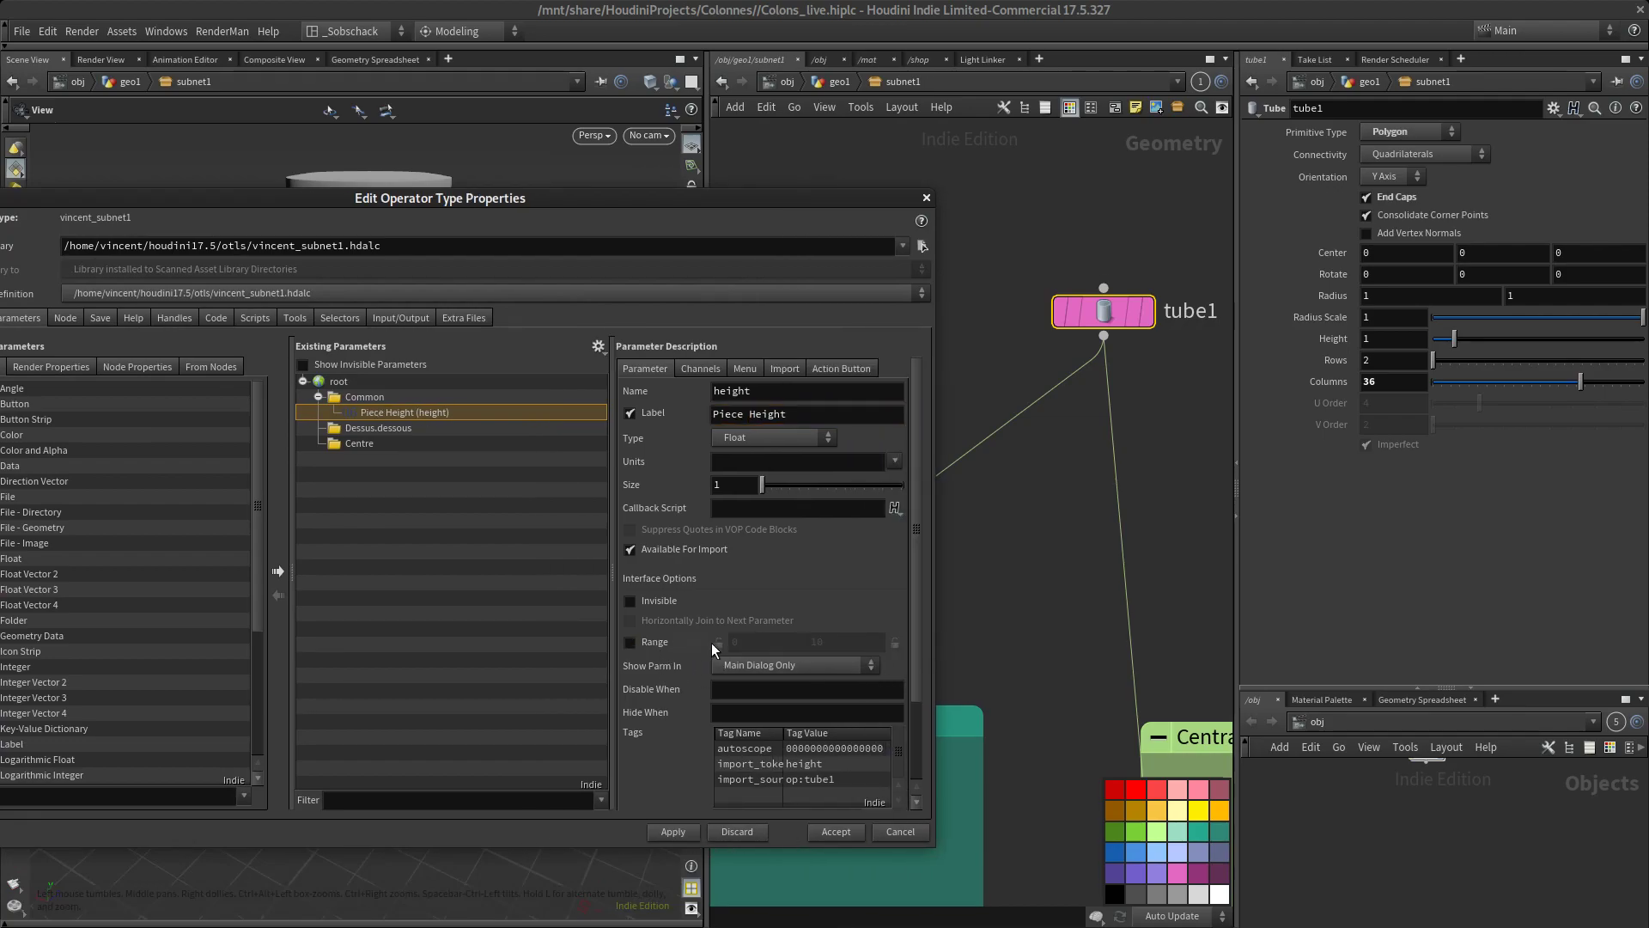
left_click(641, 642)
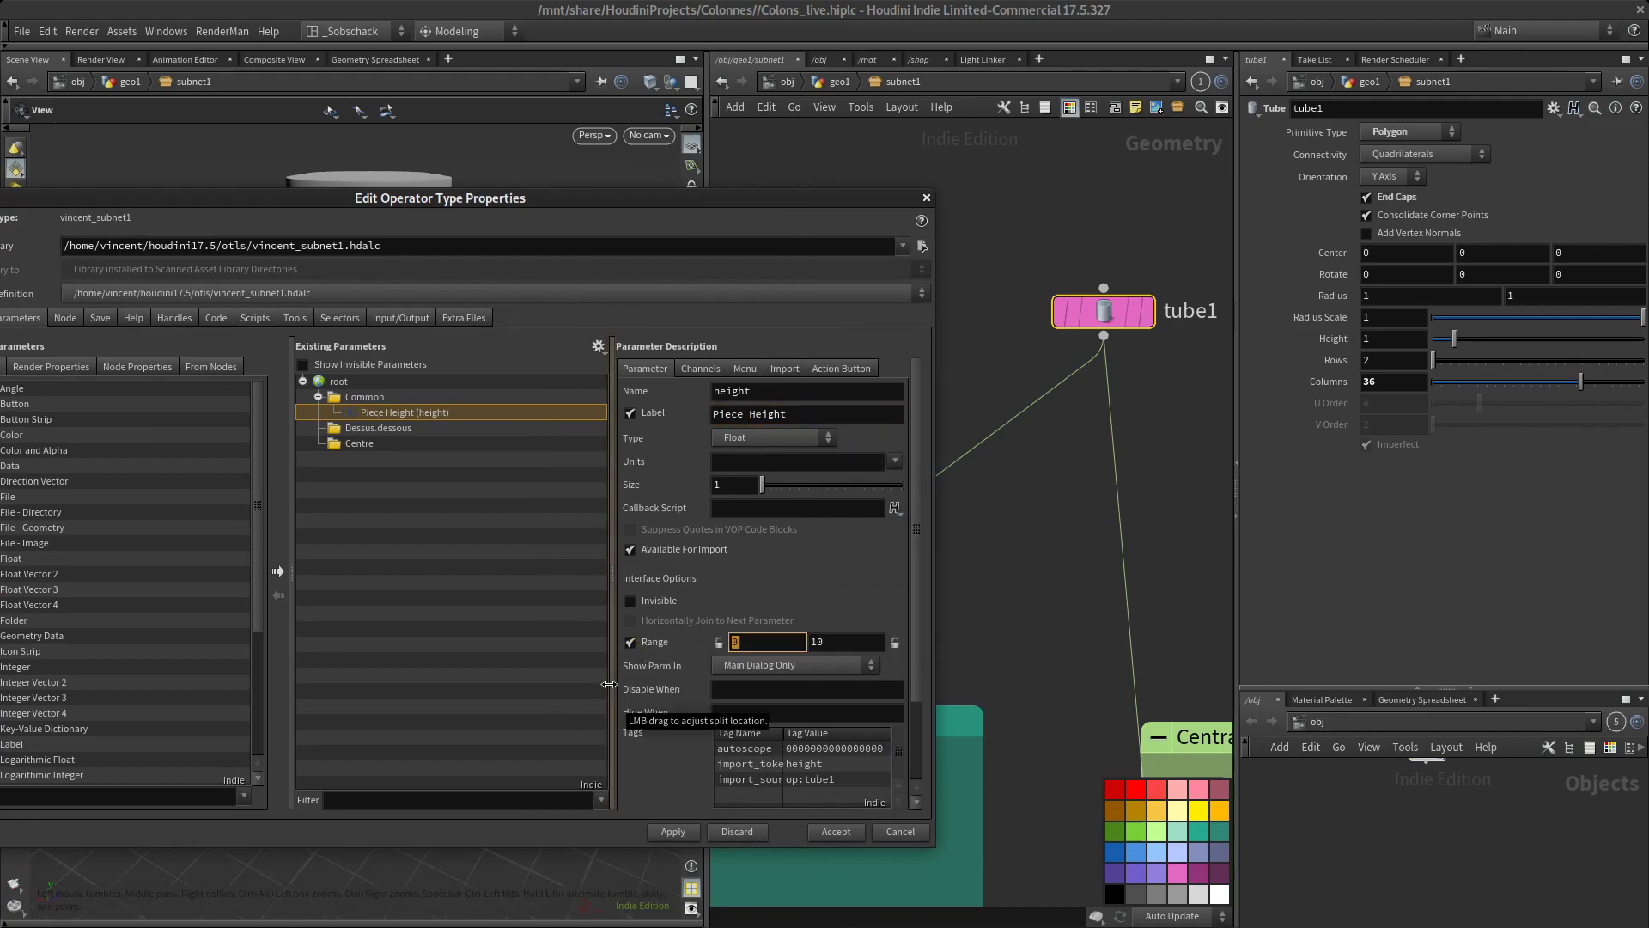
type("0.5")
key("Tab")
type("2")
key("Tab")
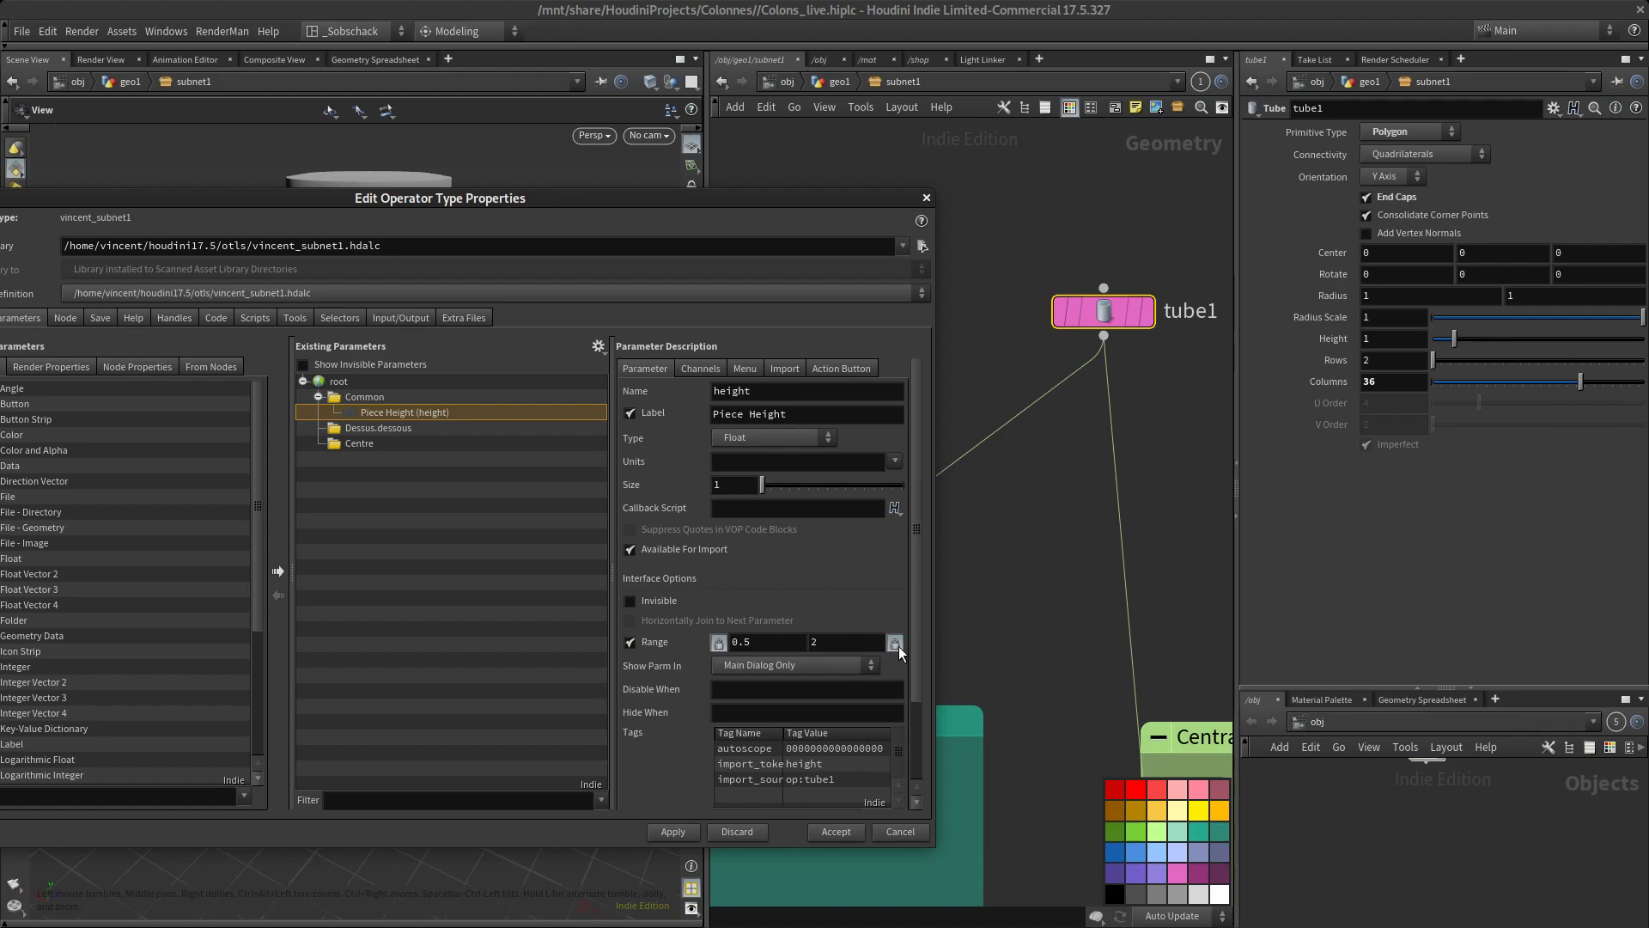
left_click(680, 367)
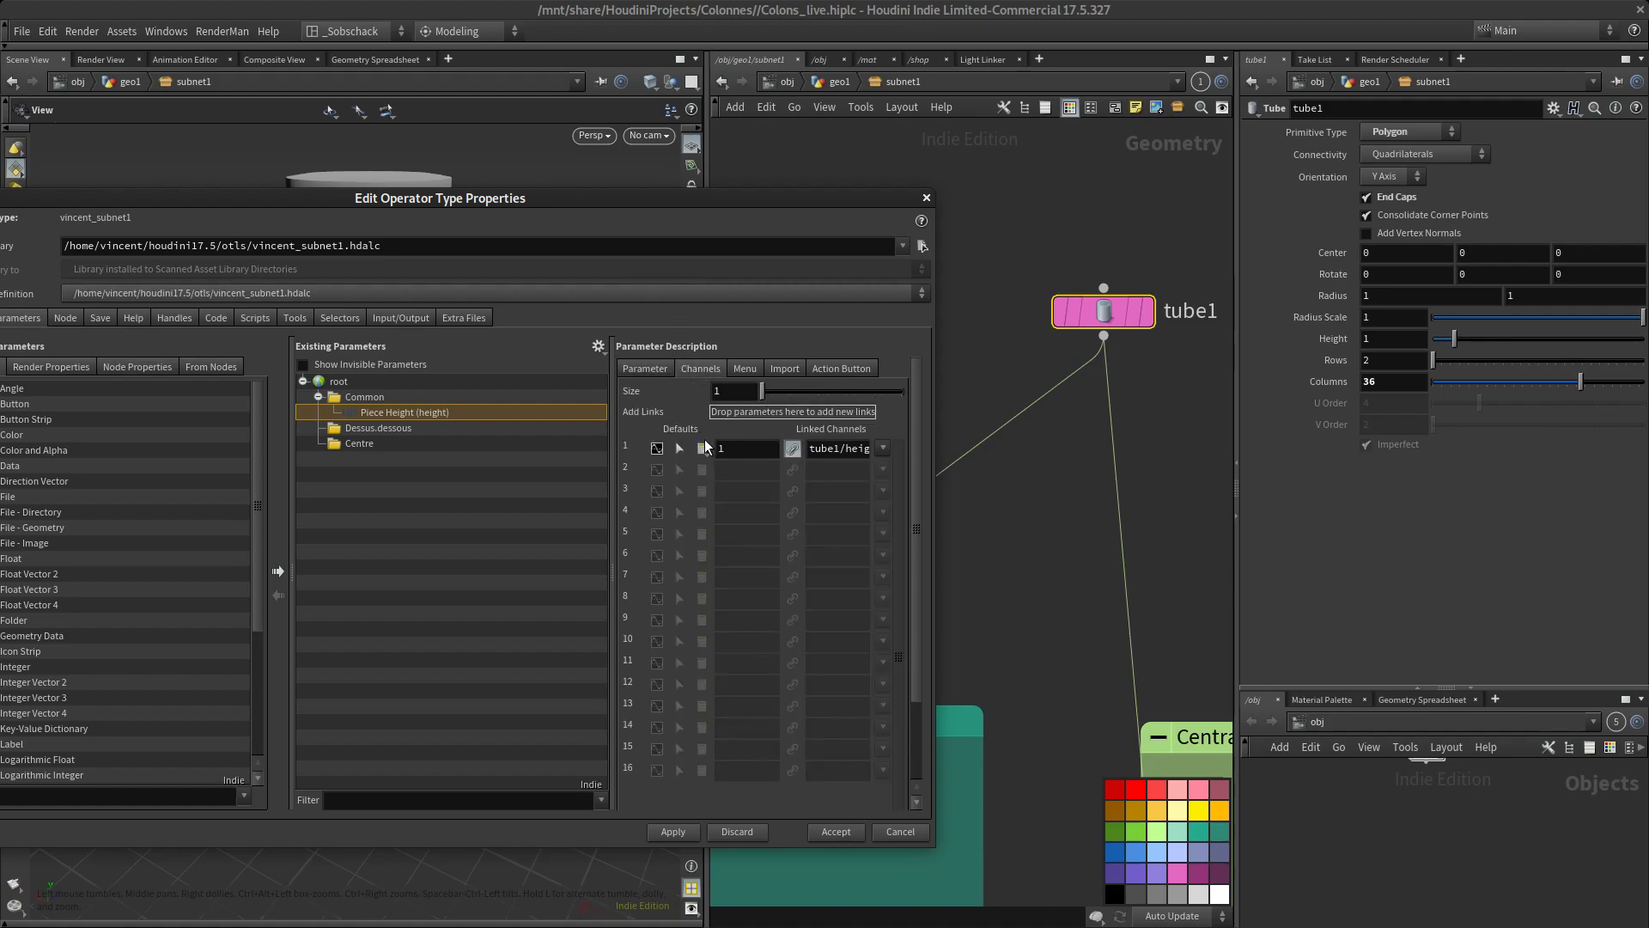
left_click(651, 368)
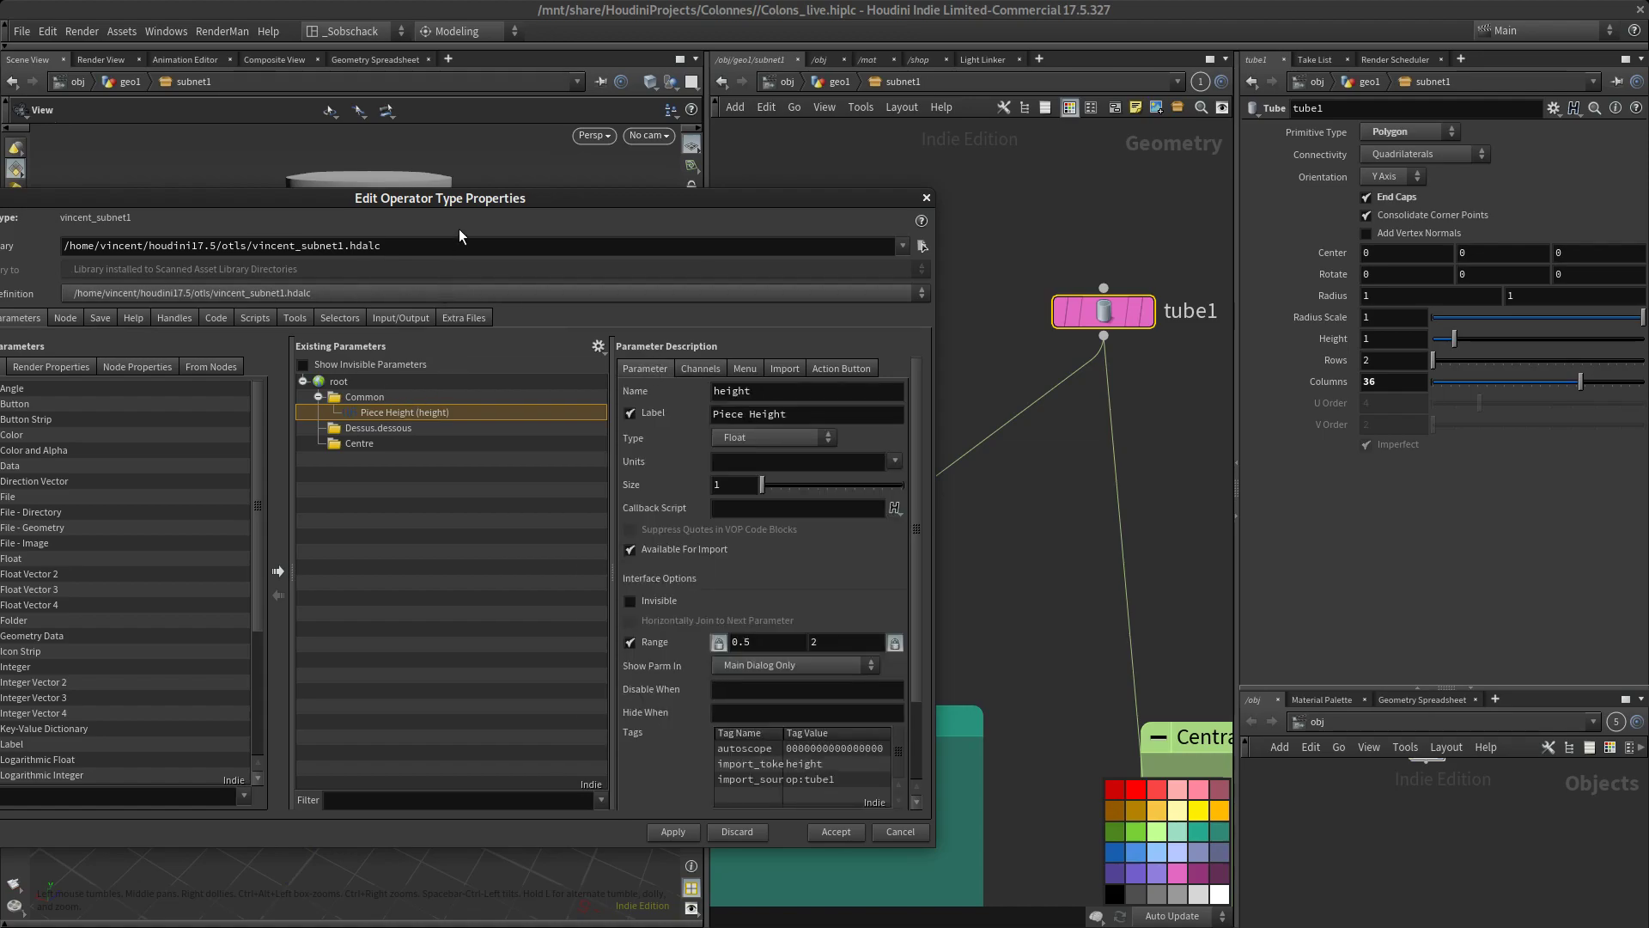
Add copy1's Total Number parameter to the Common folder beneath Piece Height and label it Groove count
left_click_drag(640, 200, 503, 205)
left_click(928, 406)
scroll(935, 416, "down", 5)
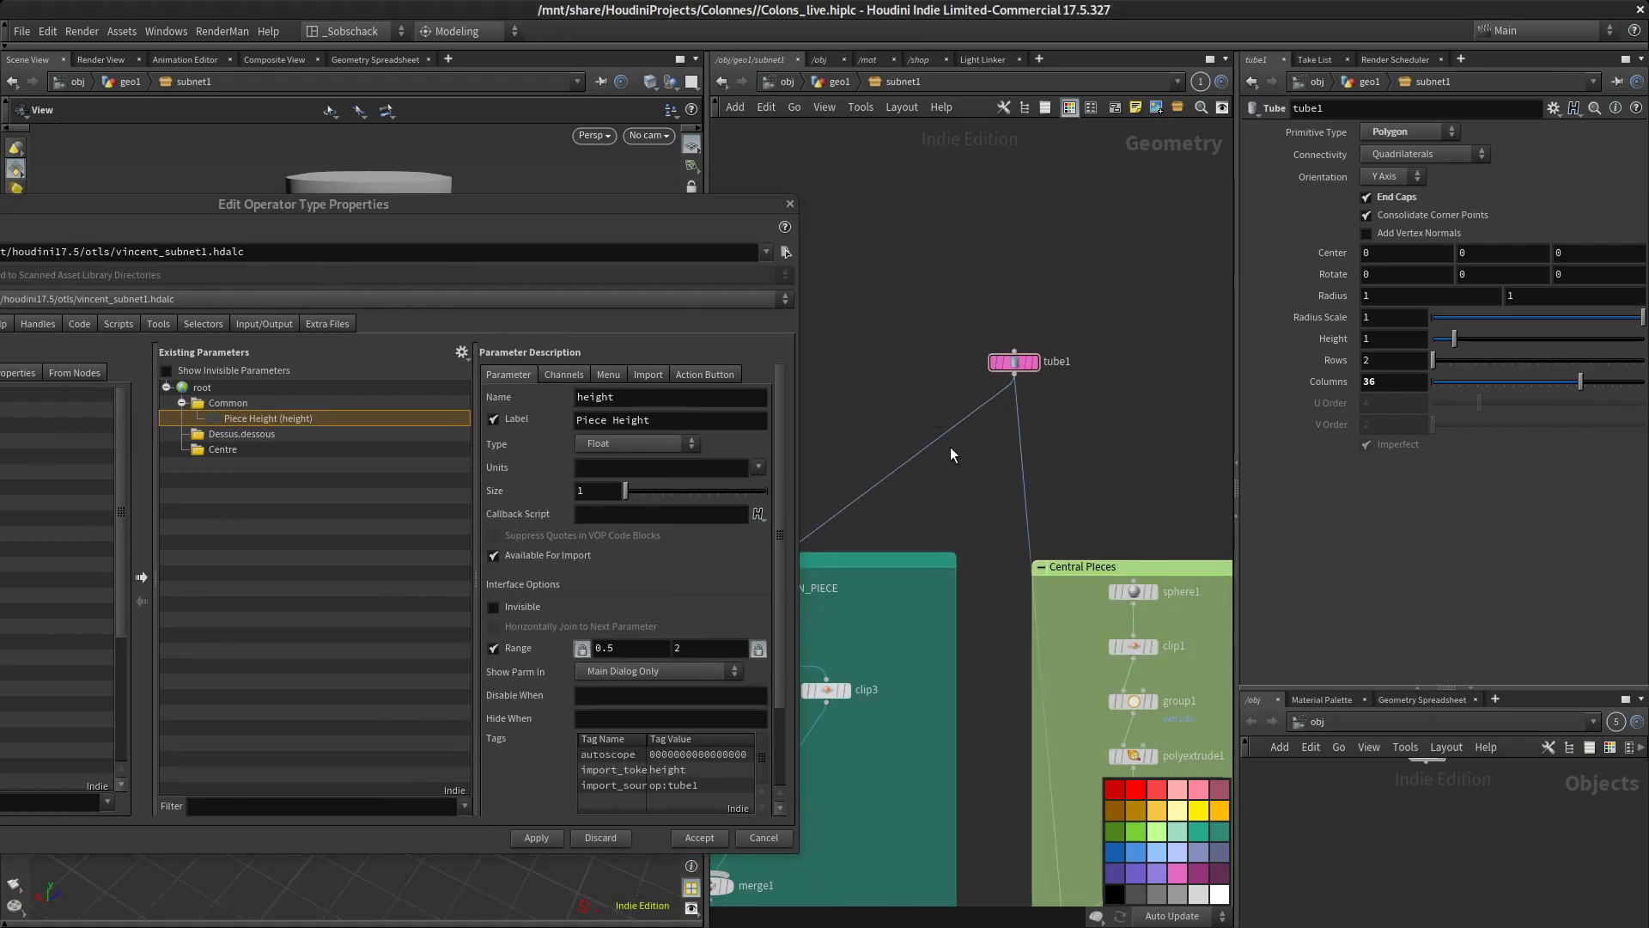
middle_click_drag(935, 416, 1104, 325)
scroll(1105, 326, "down", 5)
middle_click_drag(1144, 407, 1024, 579)
scroll(1037, 538, "up", 8)
left_click(1014, 507)
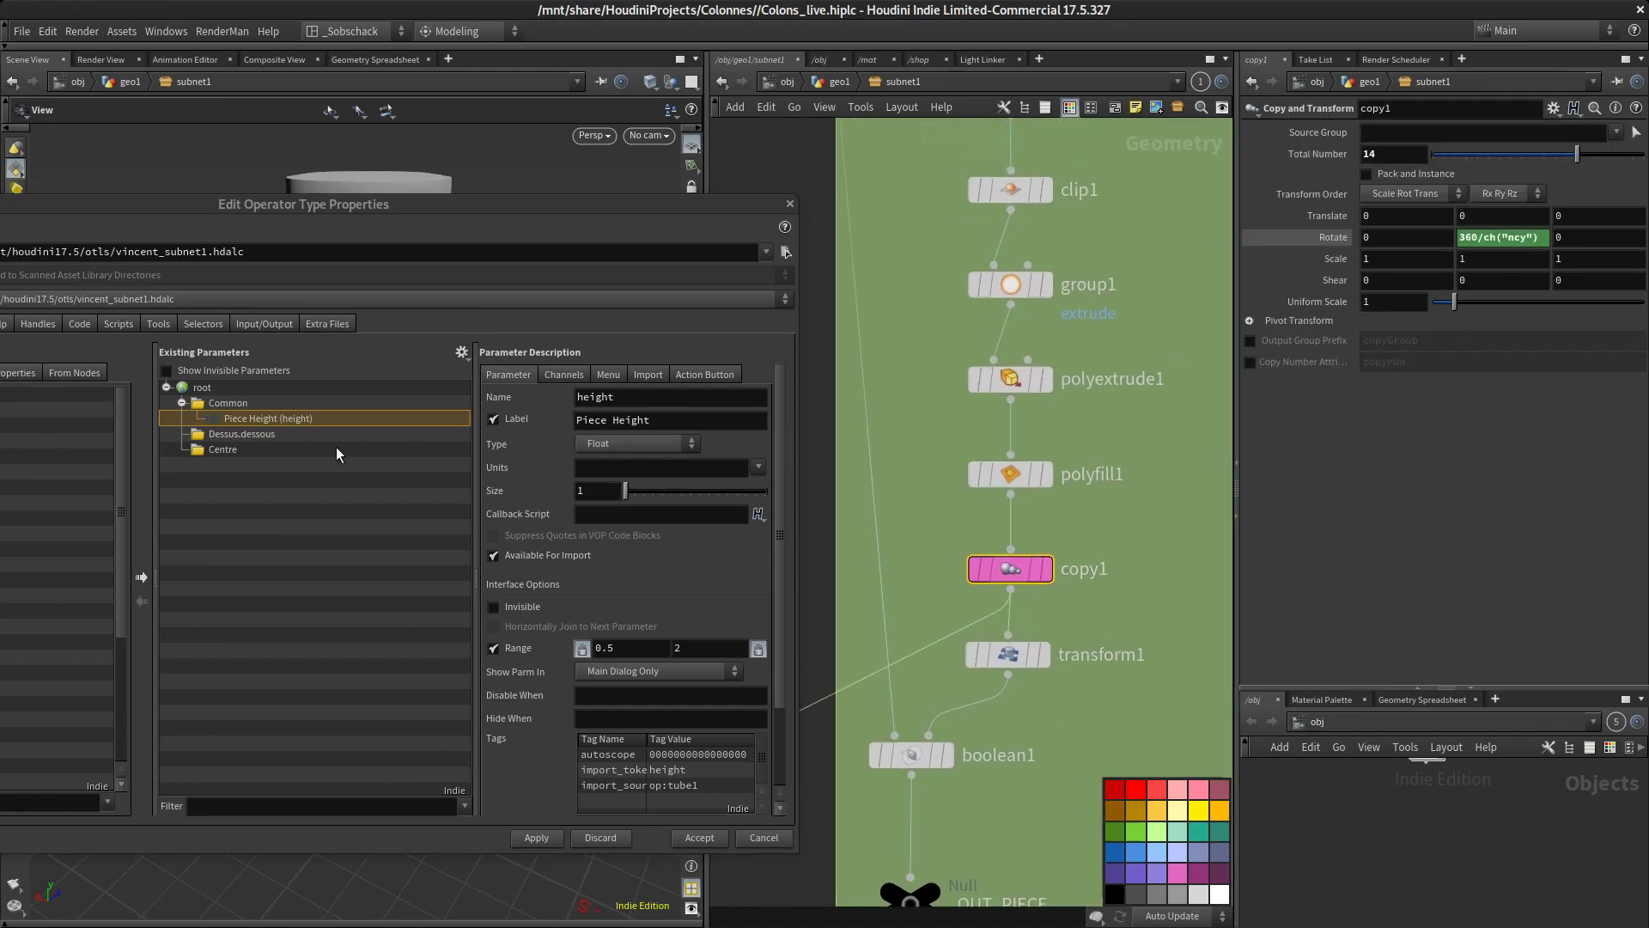
left_click_drag(1327, 155, 232, 407)
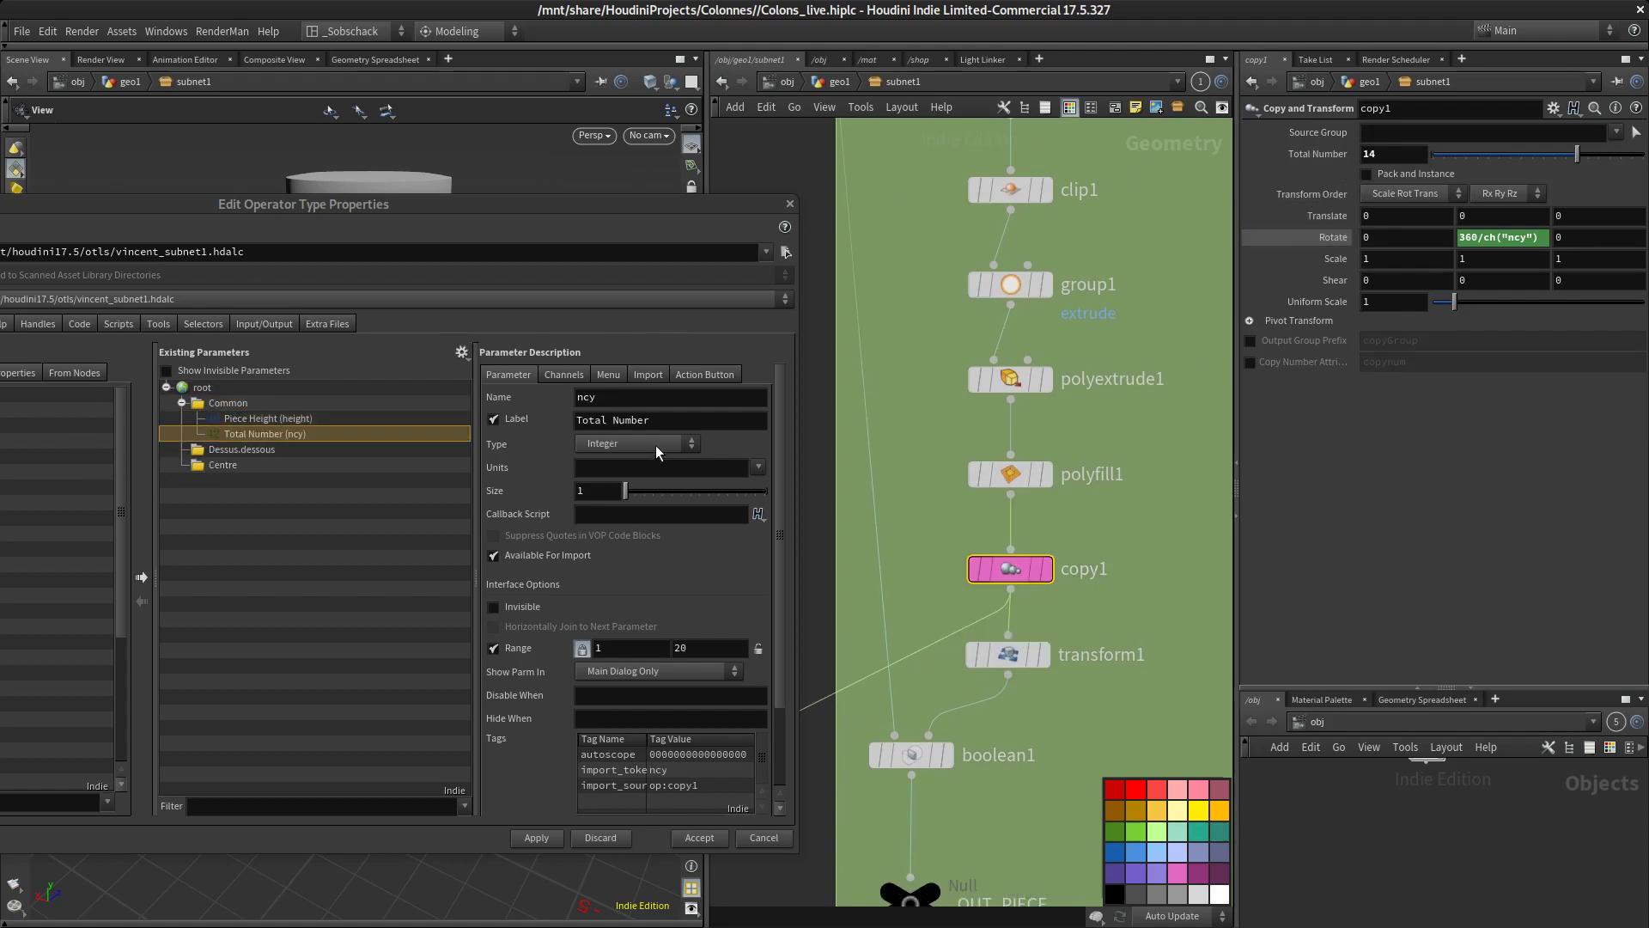
type("Croove")
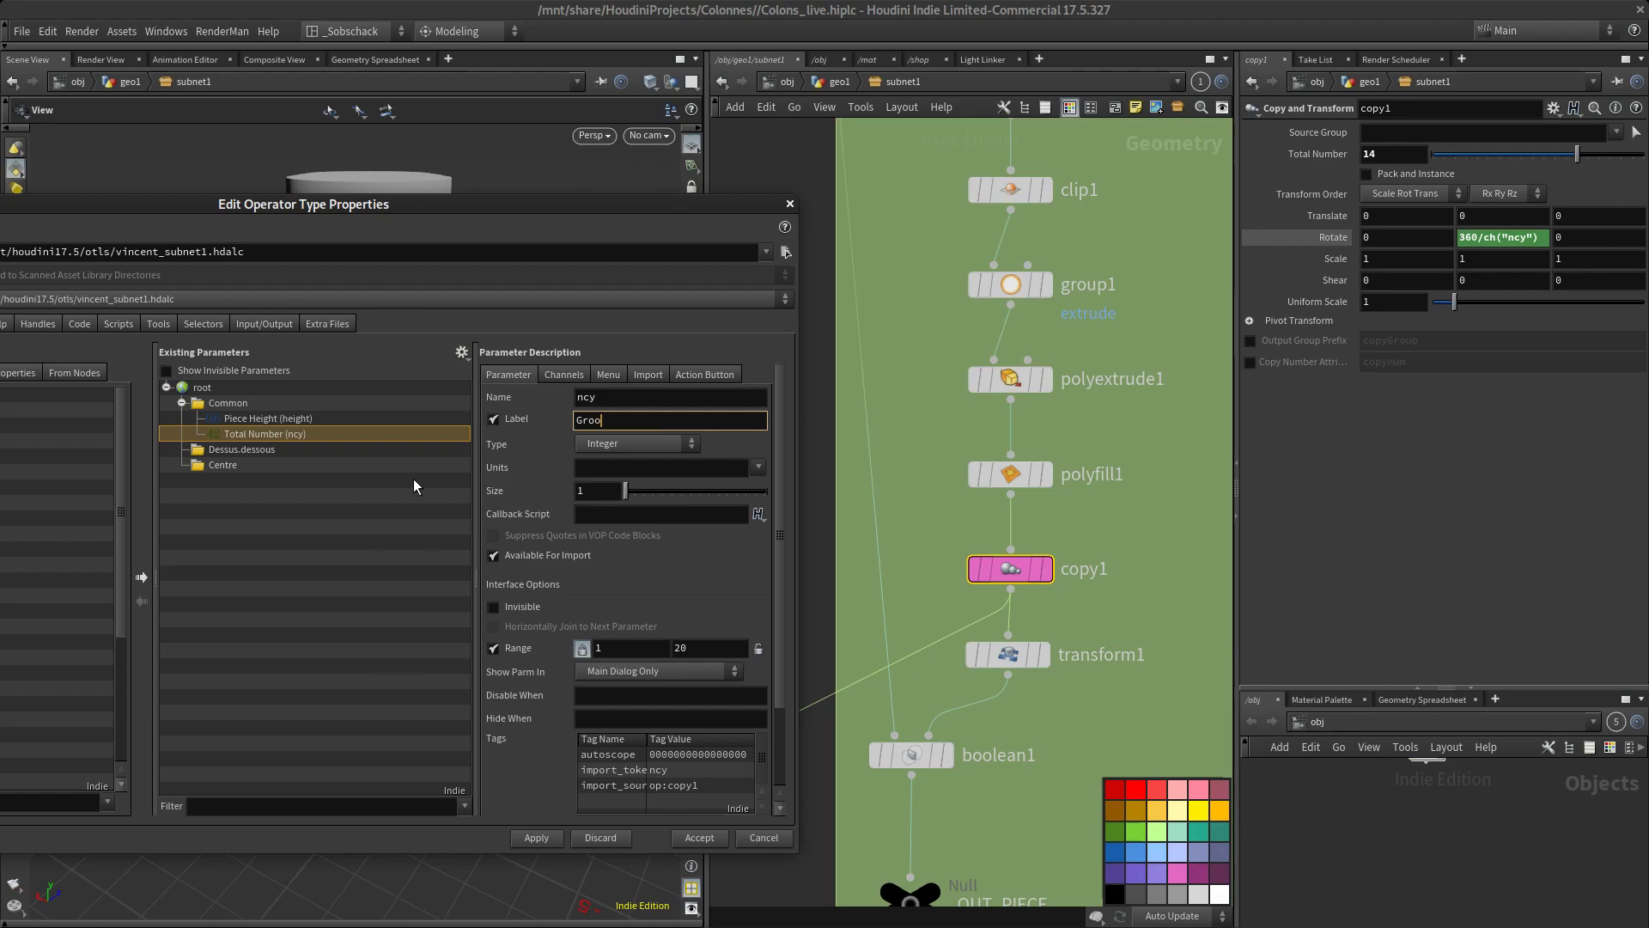
type(" count")
key("Return")
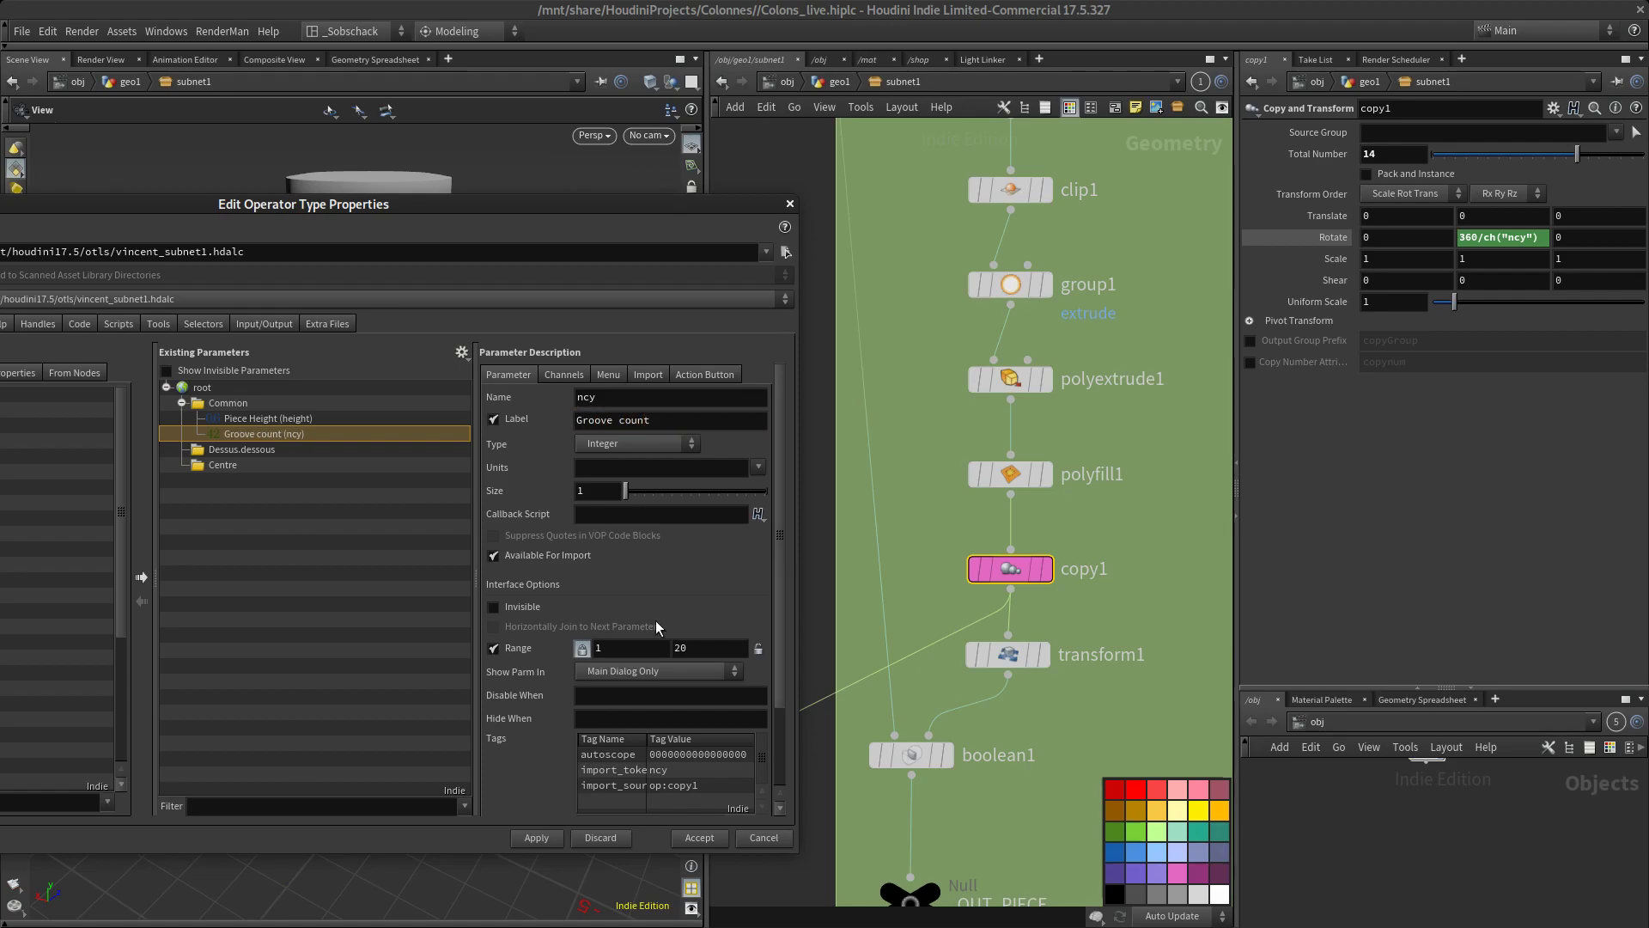
Set the Groove count range from 10 to 16 and check its linked channel
left_click(599, 650)
type("10")
key("Tab")
type("16")
key("Tab")
left_click(564, 376)
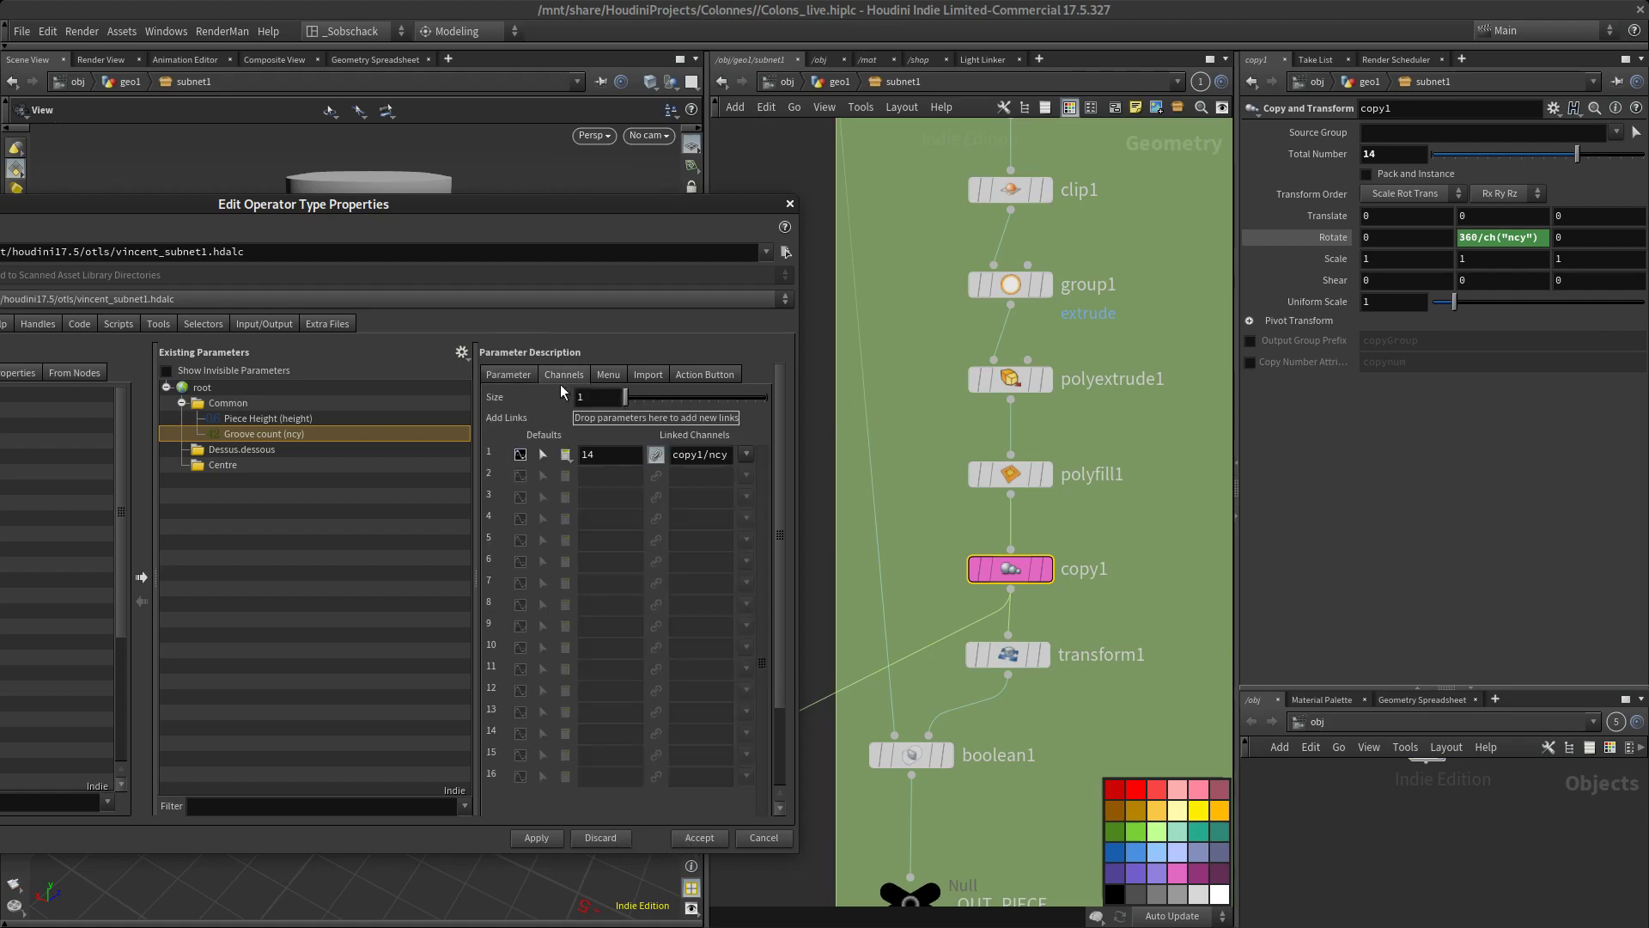
left_click(507, 375)
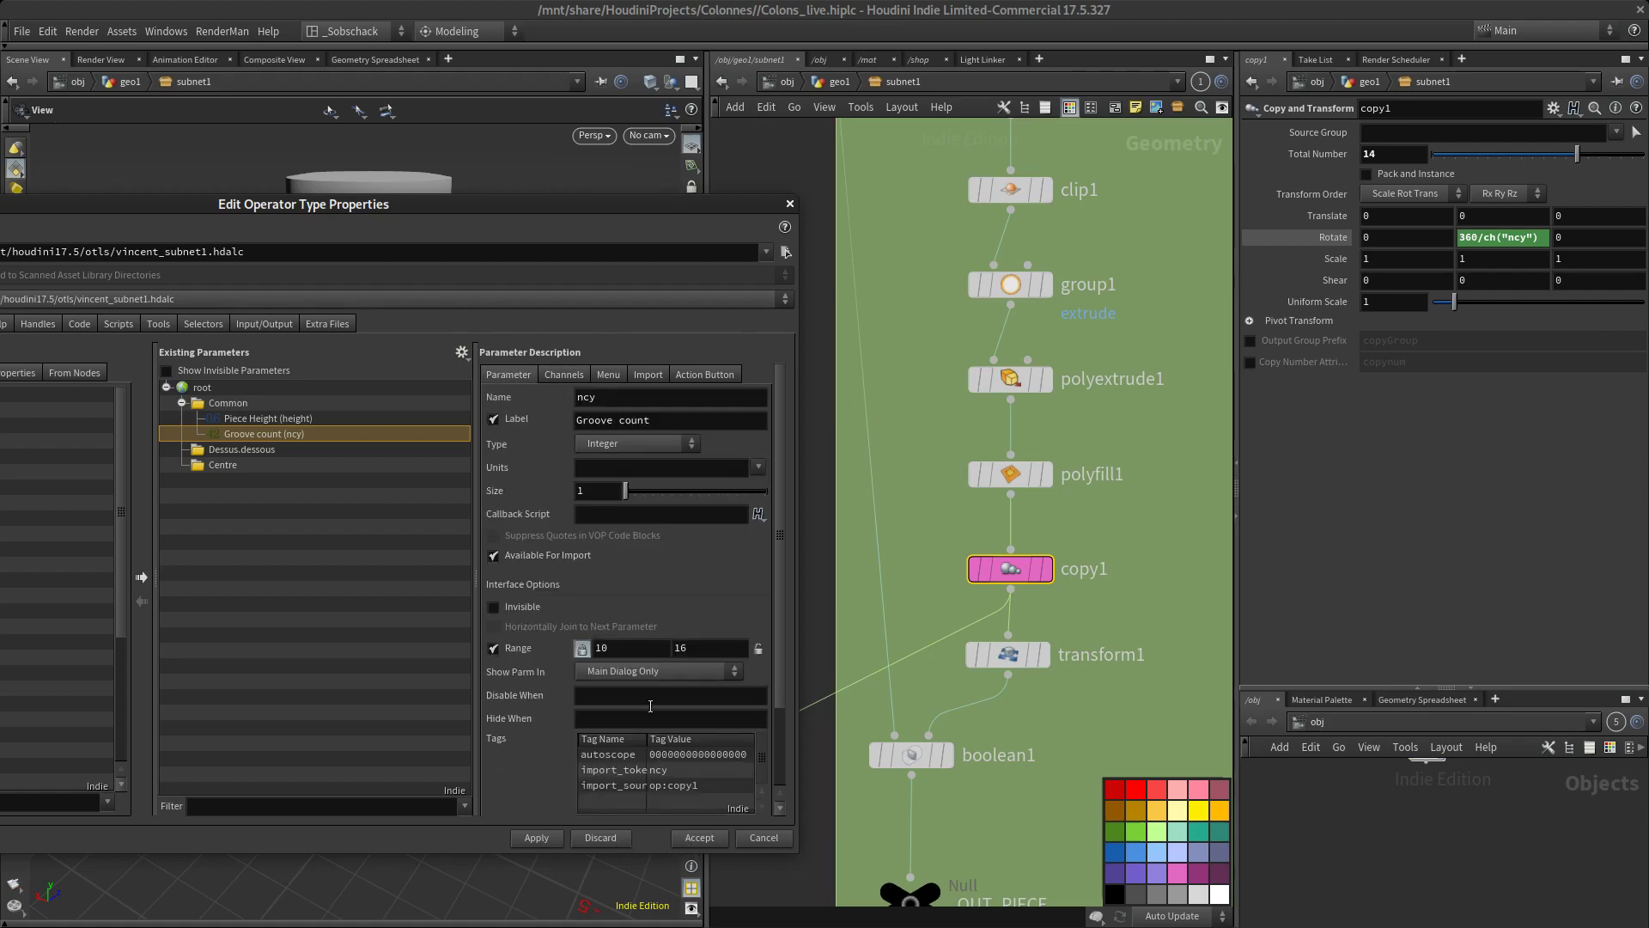
Display the clip2 node's parameters from the Up & Down network and select the asset's Dessus.dessous folder
left_click_drag(458, 212, 607, 356)
scroll(977, 435, "down", 6)
middle_click_drag(1078, 641, 935, 471)
scroll(1030, 541, "up", 4)
scroll(941, 575, "down", 5)
middle_click_drag(859, 357, 882, 459)
scroll(914, 414, "up", 6)
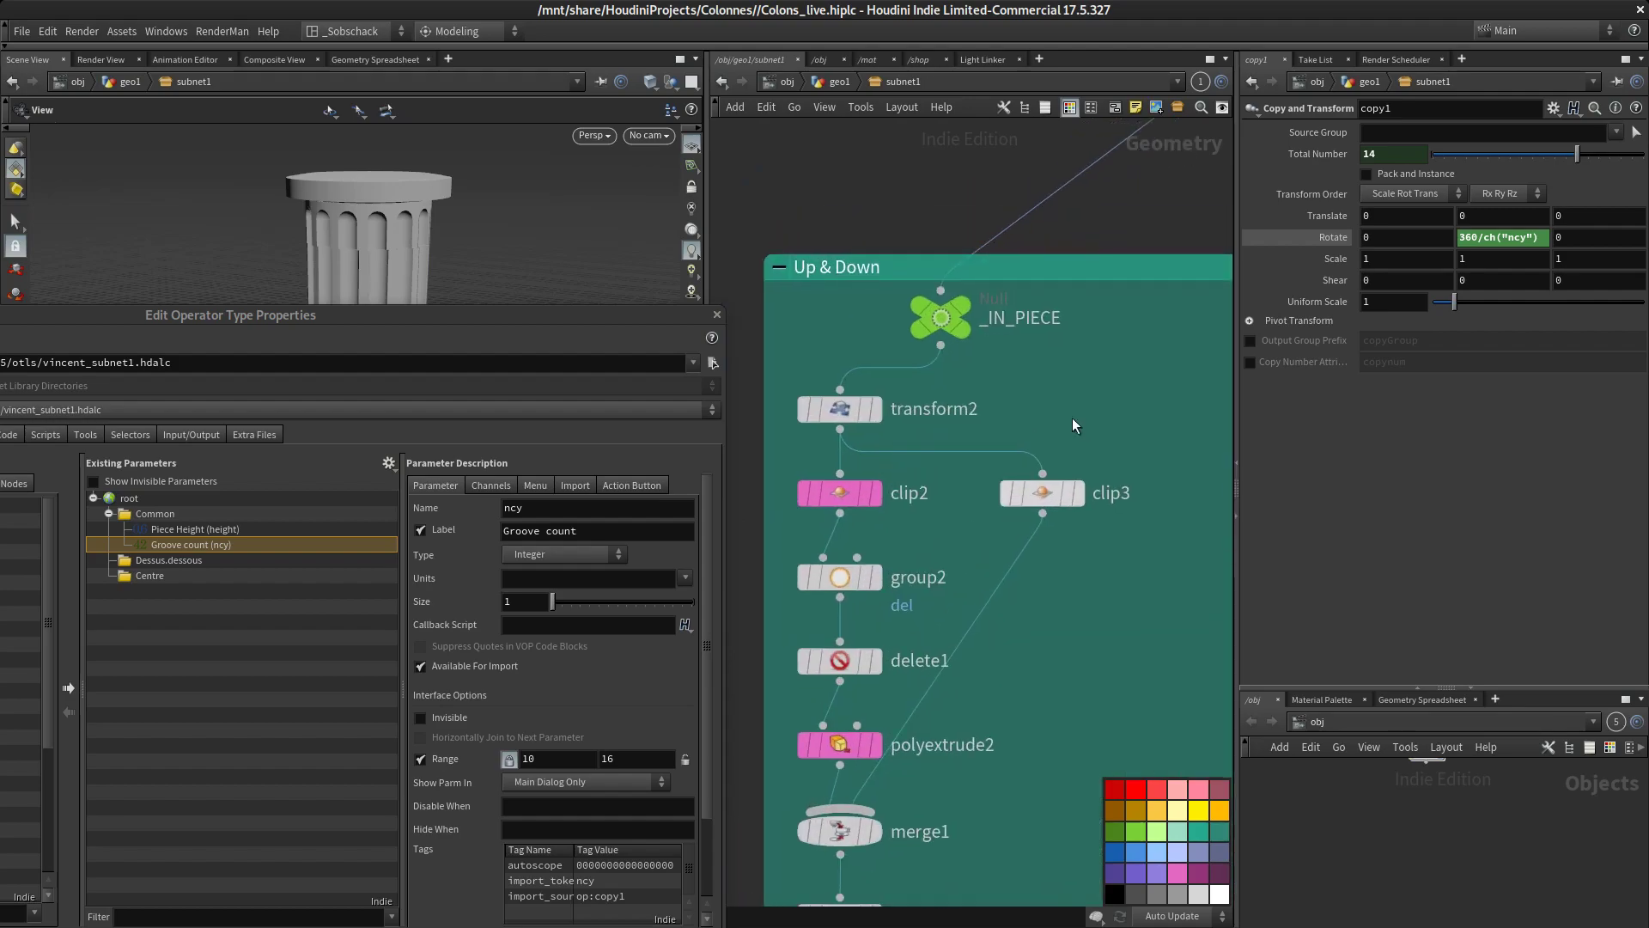
left_click(838, 493)
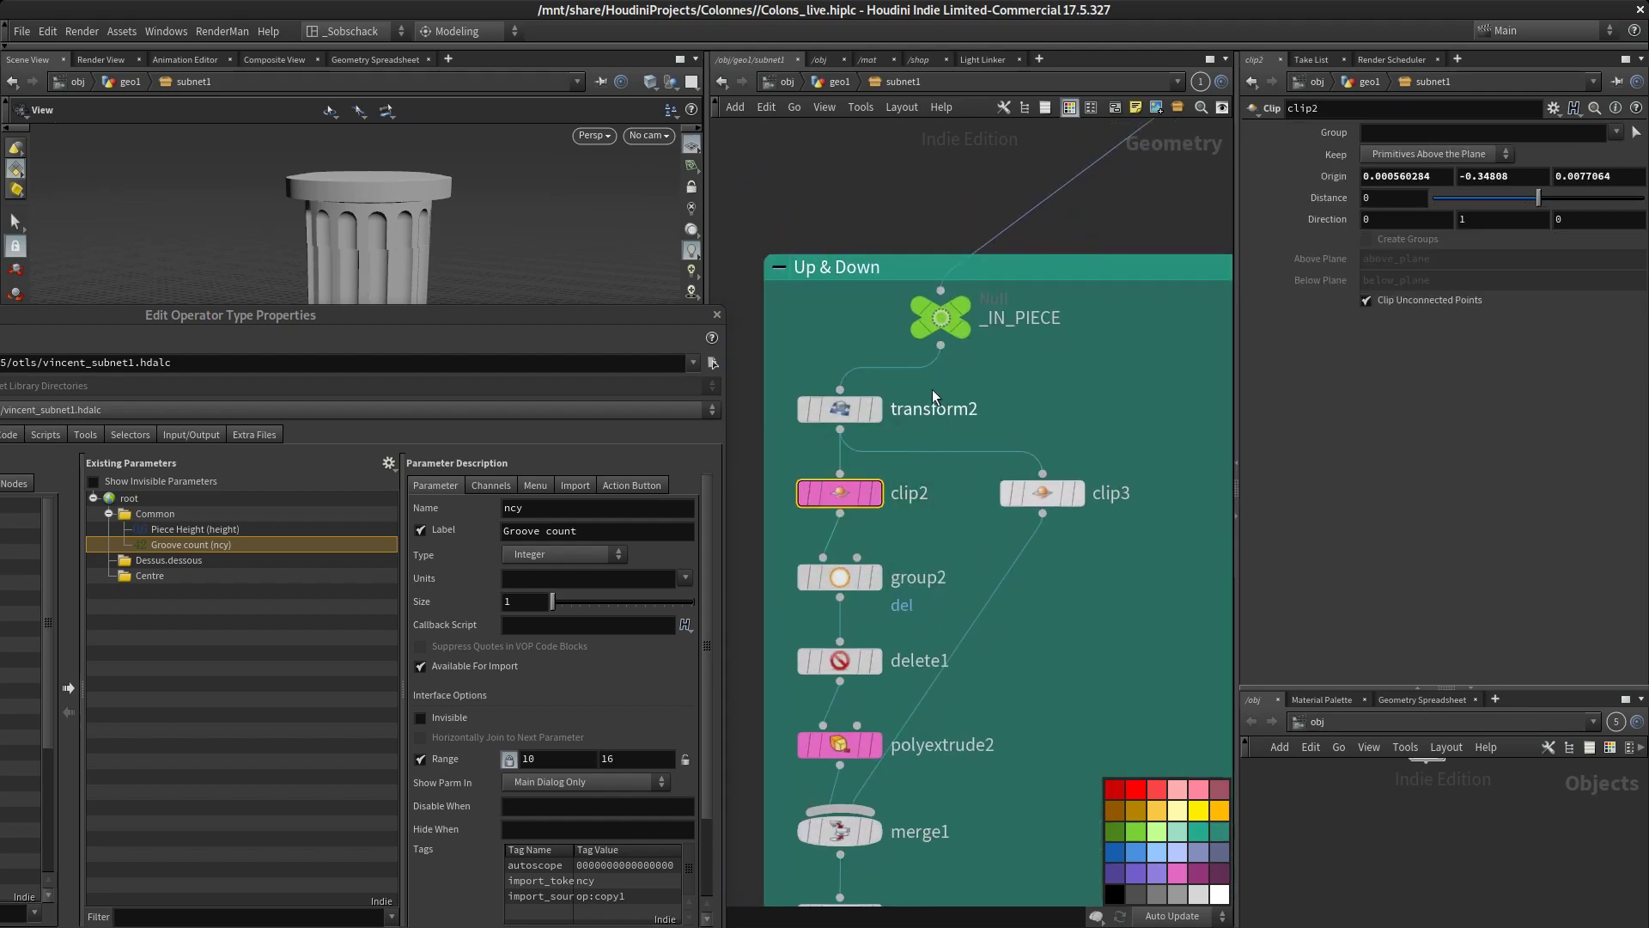
left_click_drag(402, 315, 629, 229)
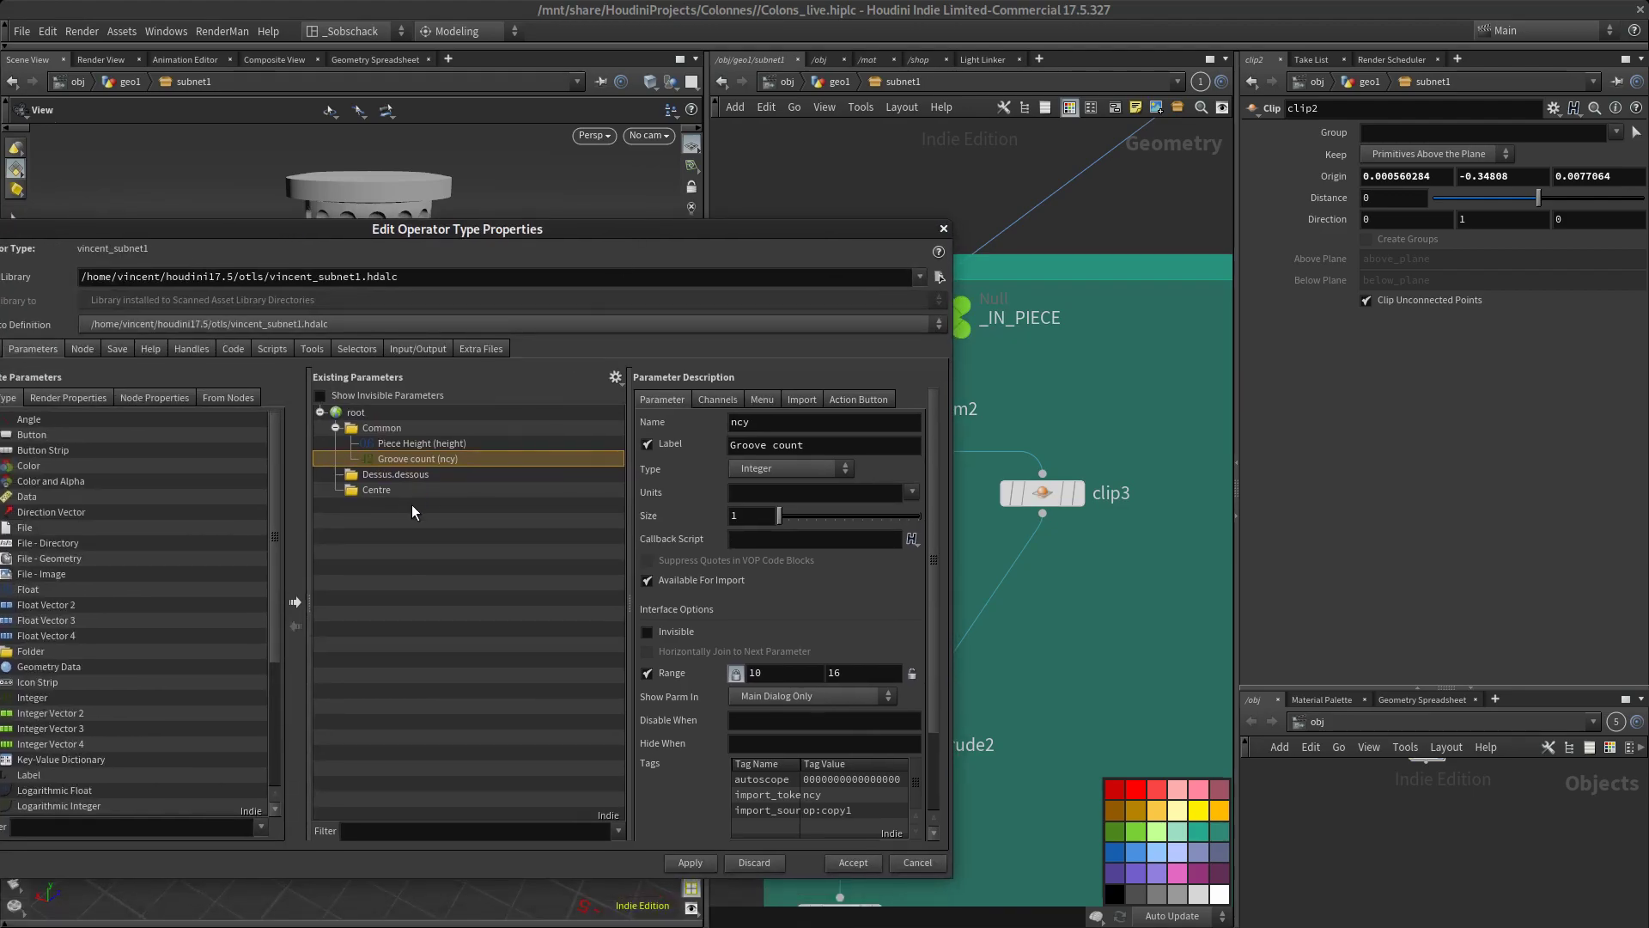
left_click(399, 476)
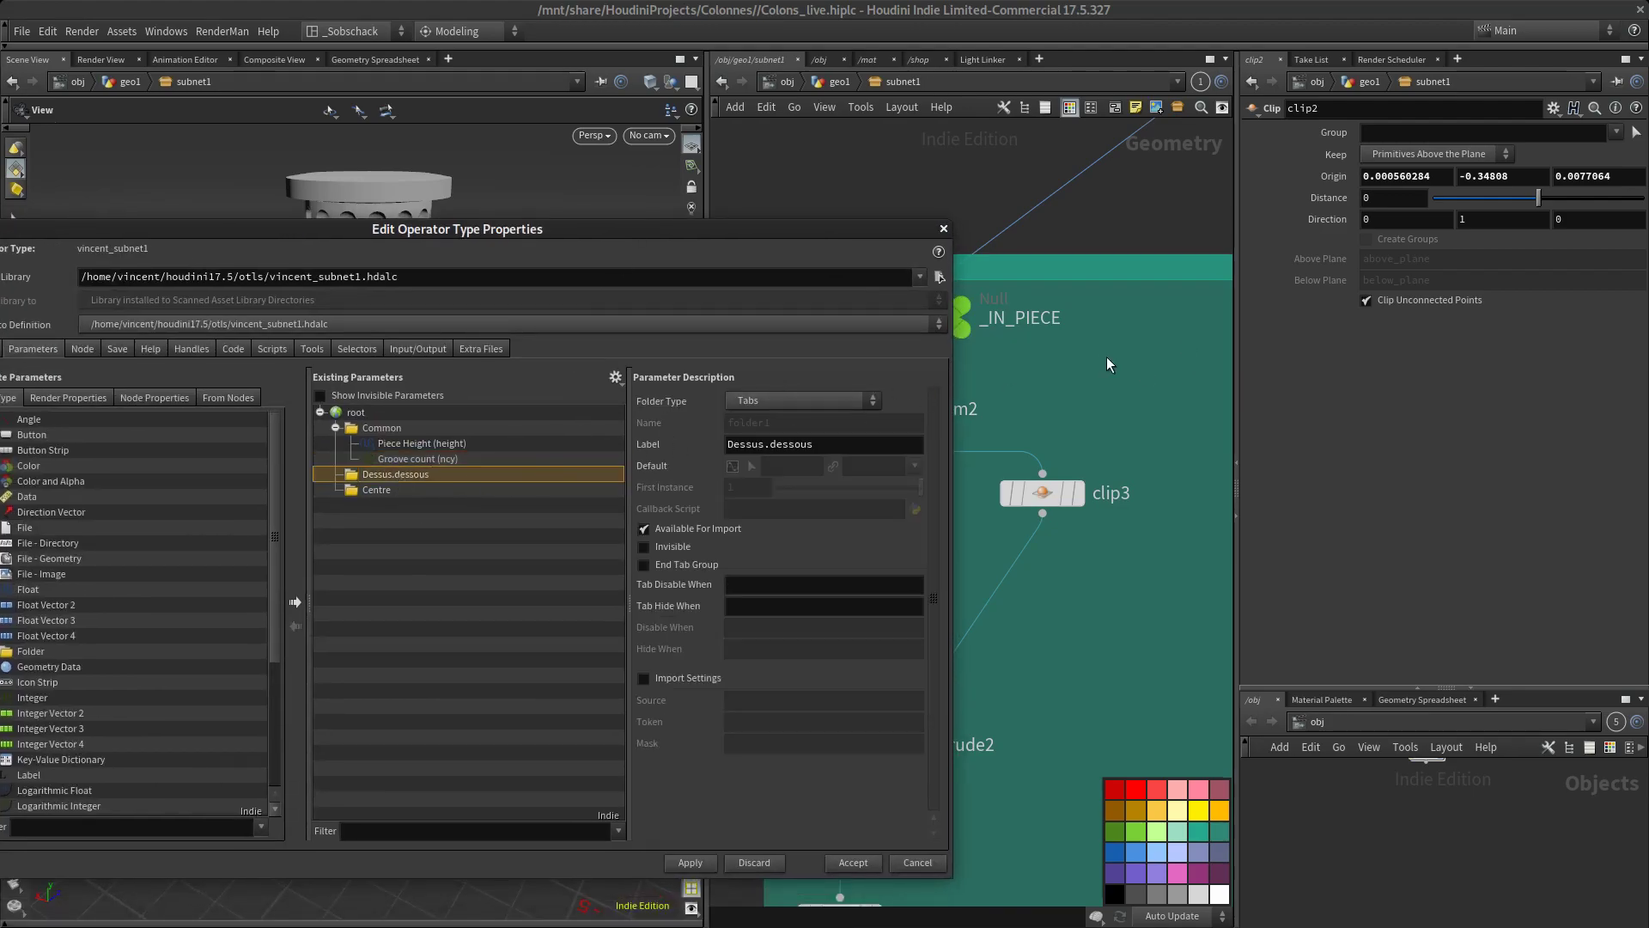
Set clip2's Origin X and Z values to 0
middle_click_drag(1111, 364, 1154, 382)
left_click(1528, 175)
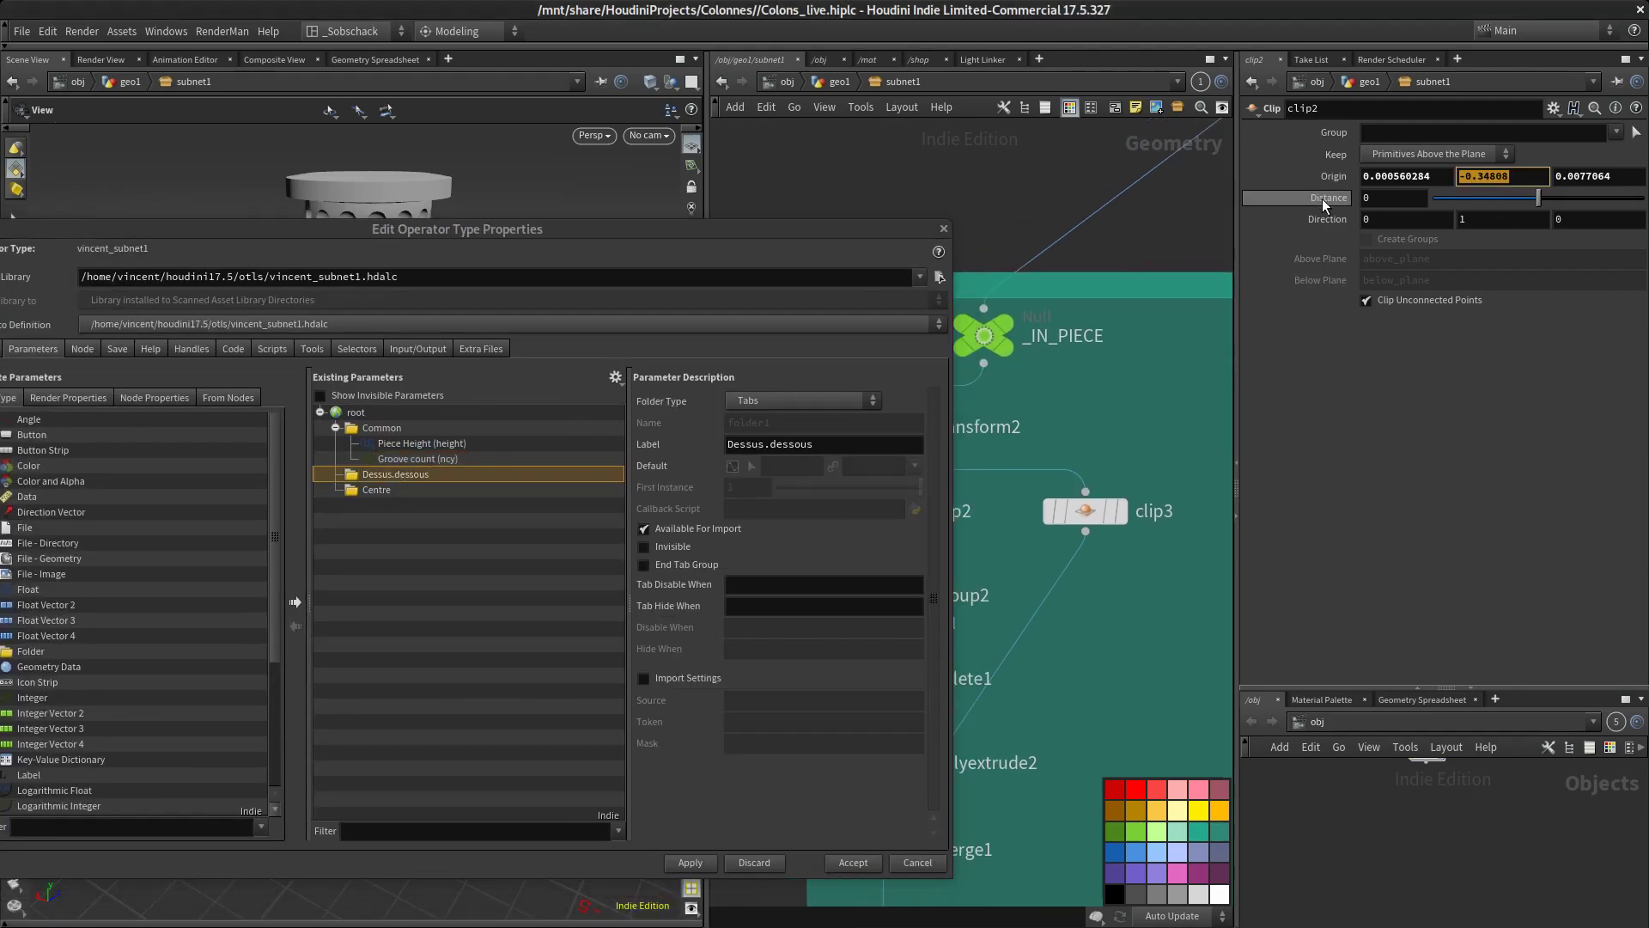
key("shift+Tab")
type("0")
key("Tab")
key("Tab")
type("0")
key("Return")
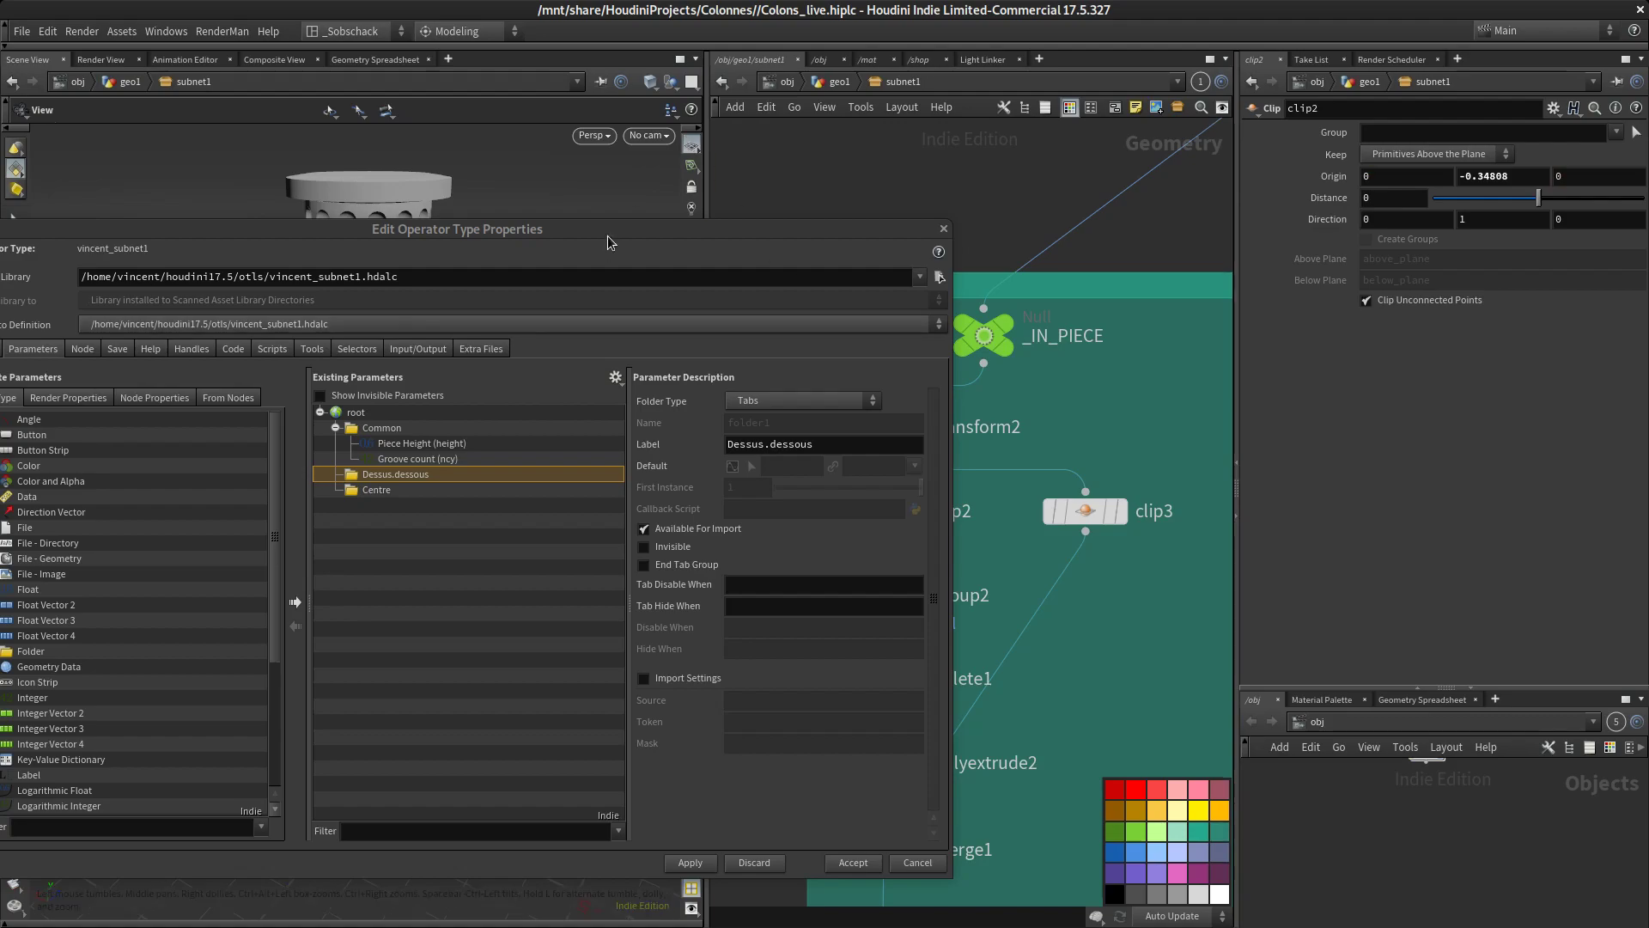
Add clip2's Origin Y parameter to the Dessus.dessous folder
left_click_drag(610, 230, 534, 235)
left_click(1534, 176)
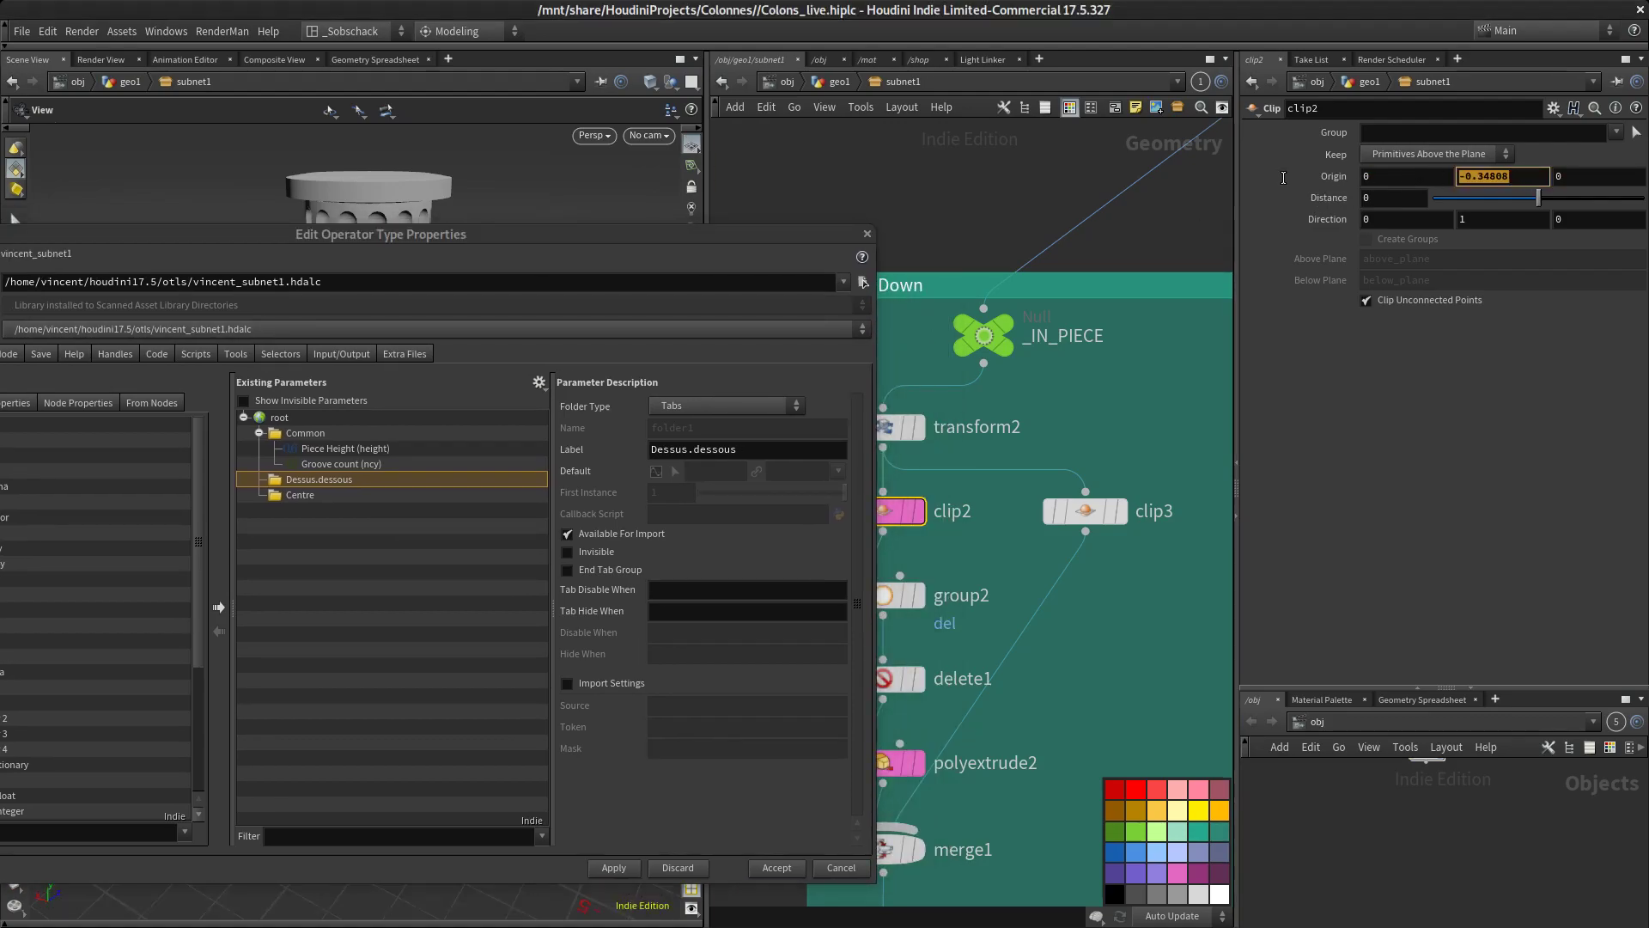
left_click(665, 247)
left_click_drag(634, 254, 626, 299)
left_click(1526, 181)
double_click(1526, 180)
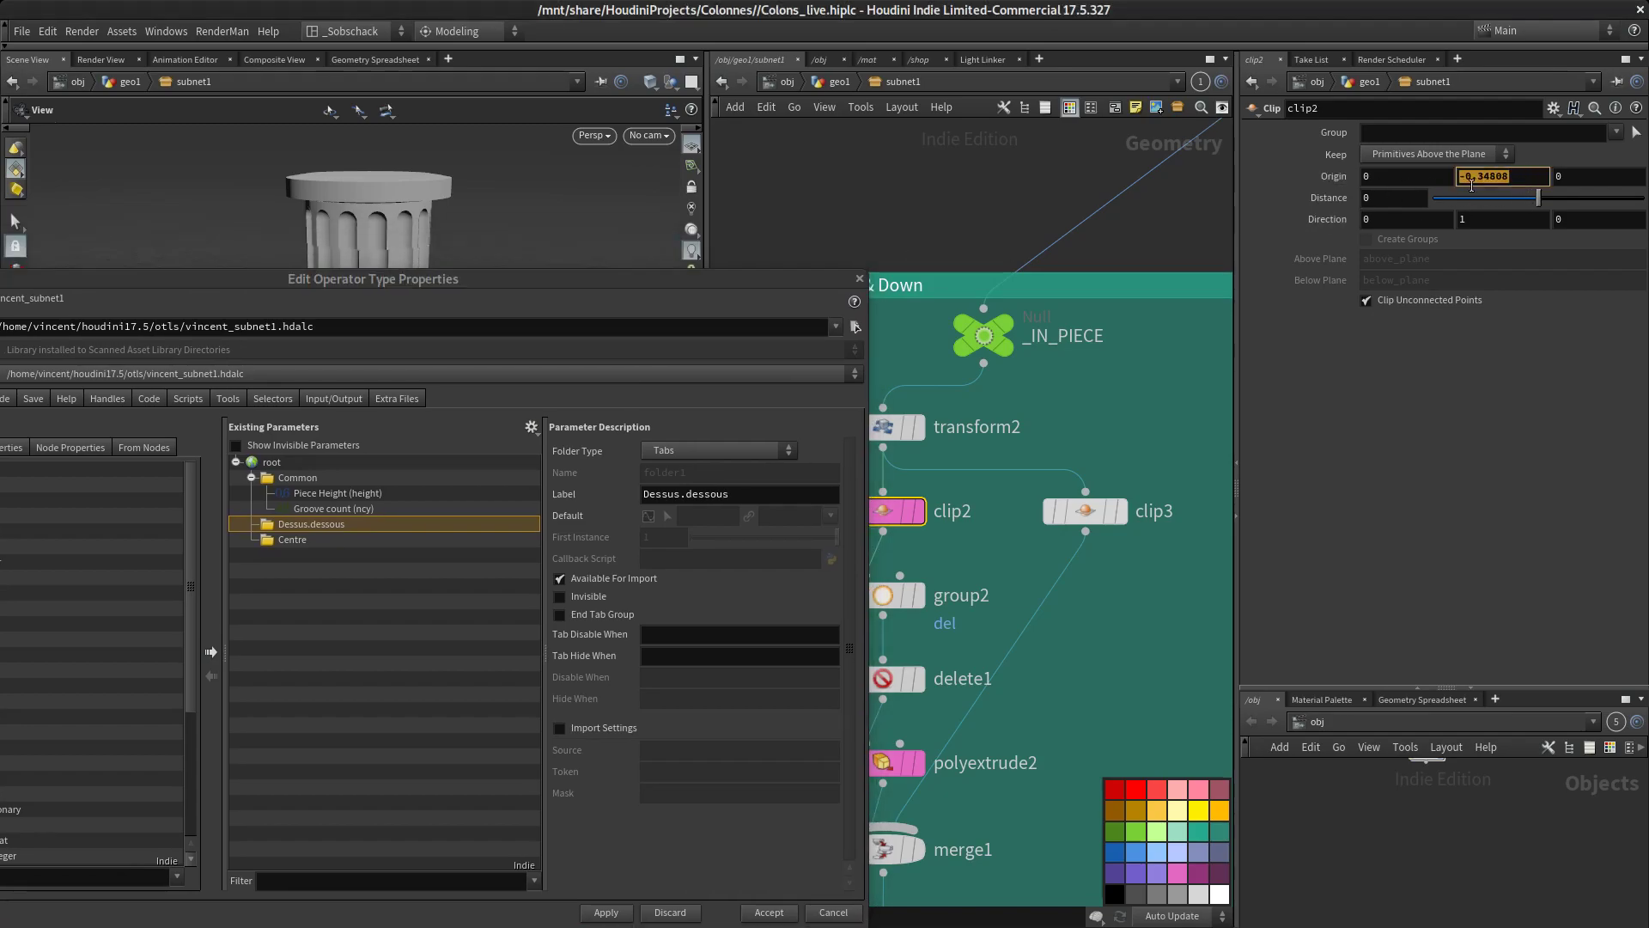
double_click(338, 527)
left_click_drag(338, 535, 335, 536)
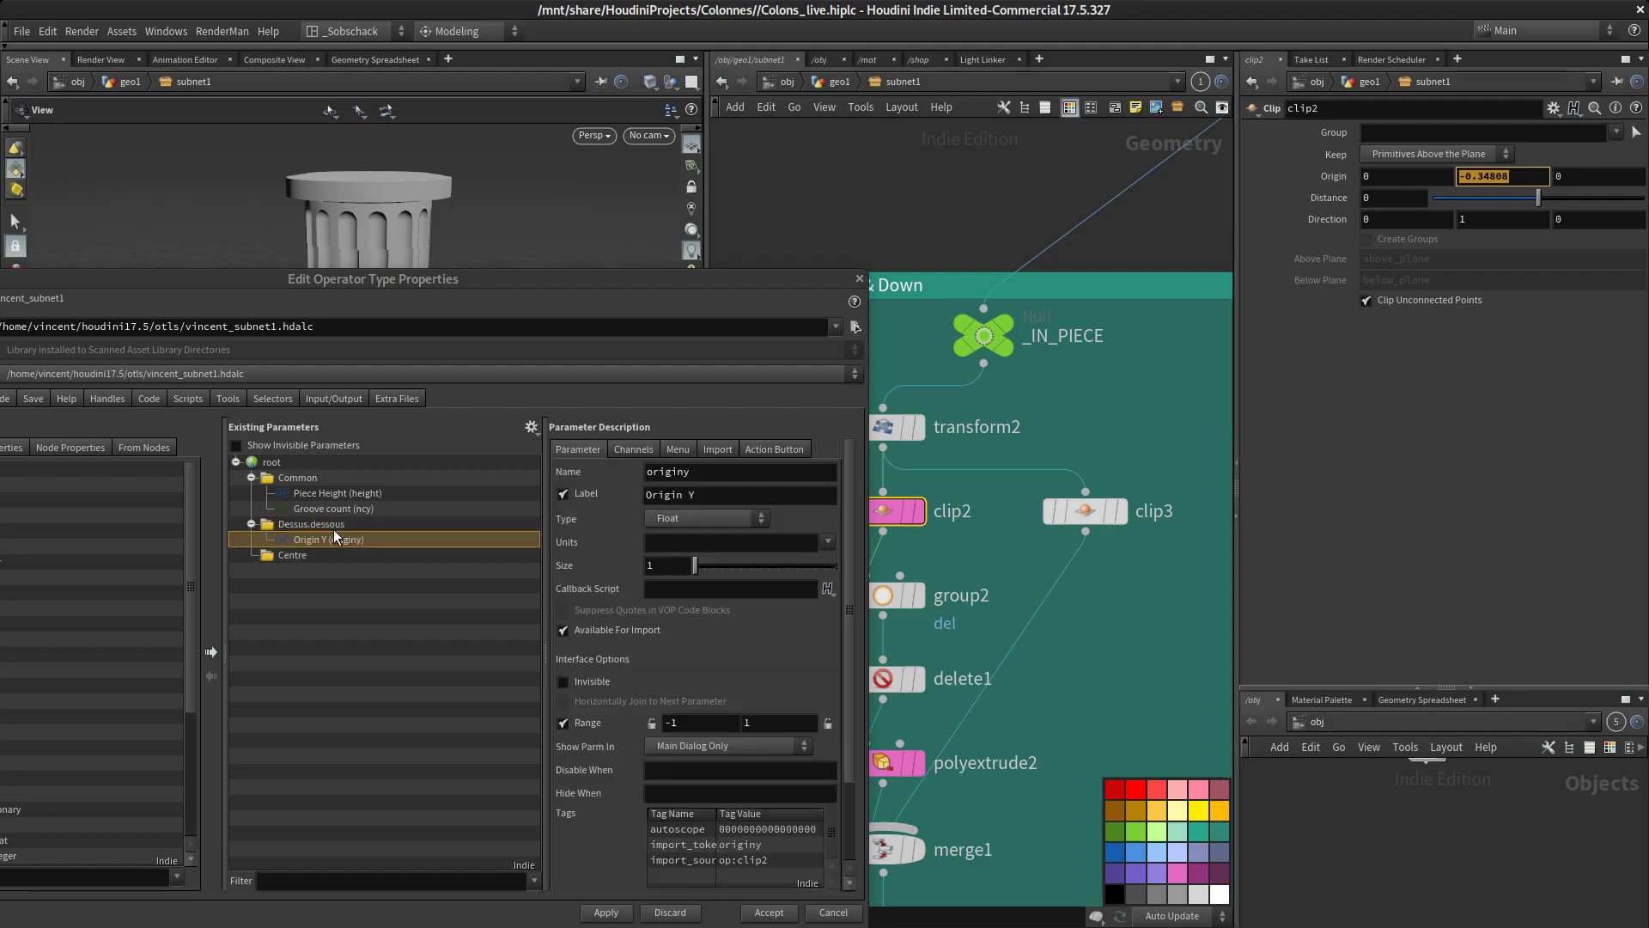
double_click(335, 539)
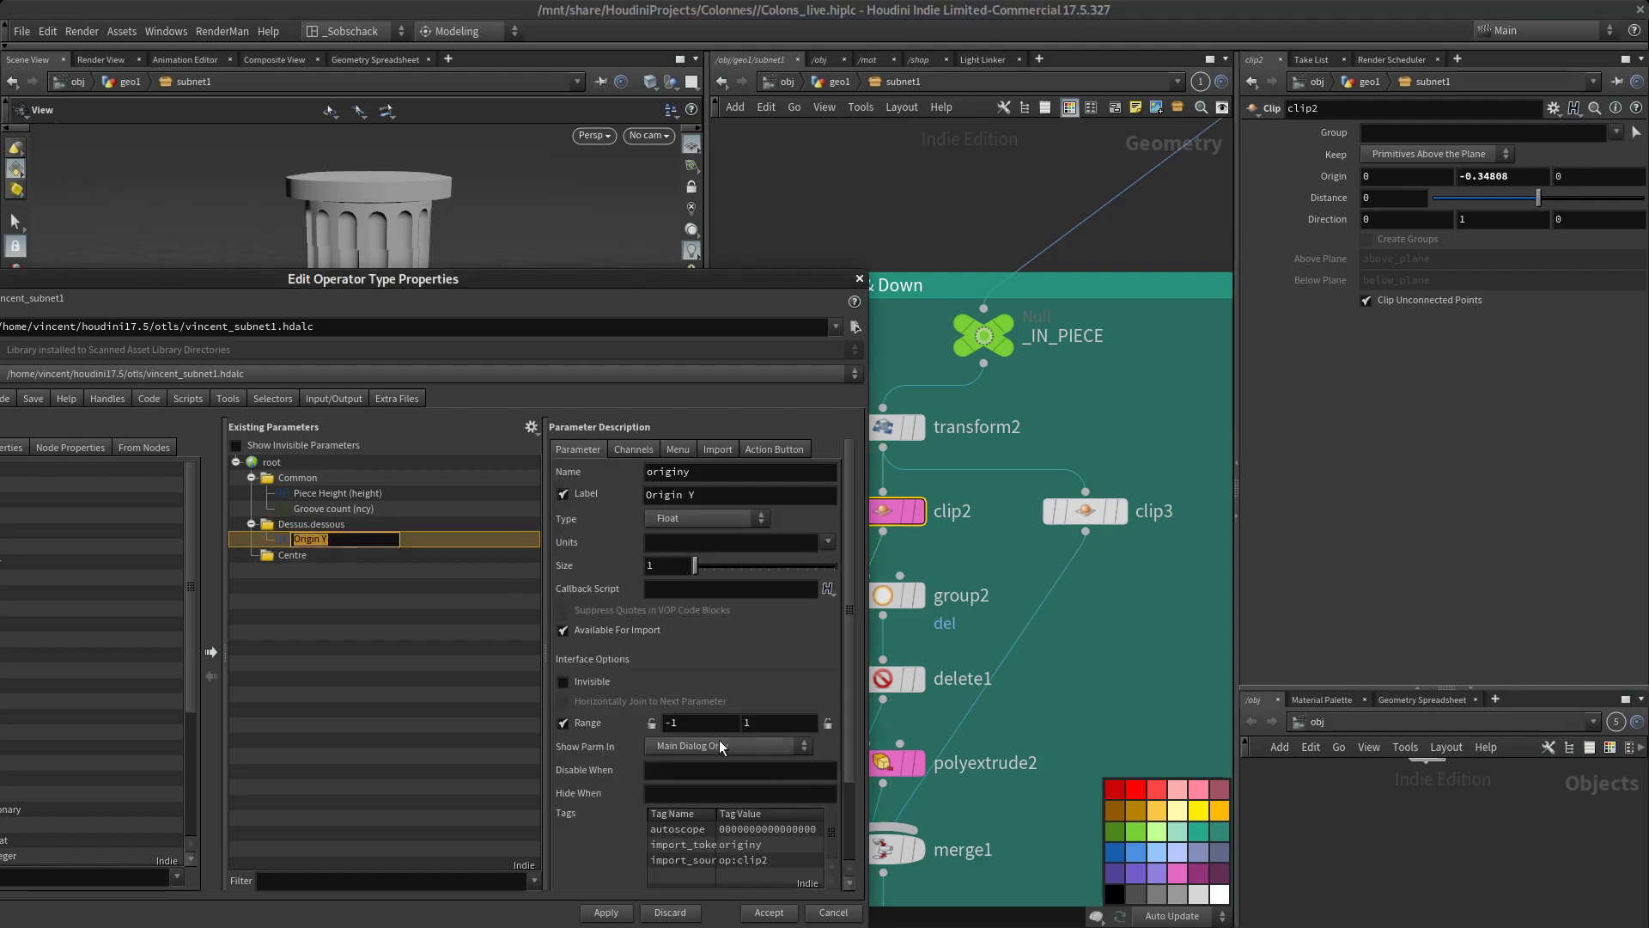
Set the Origin Y parameter's range from -0.35 to 0
left_click_drag(709, 724, 533, 742)
type("-0.")
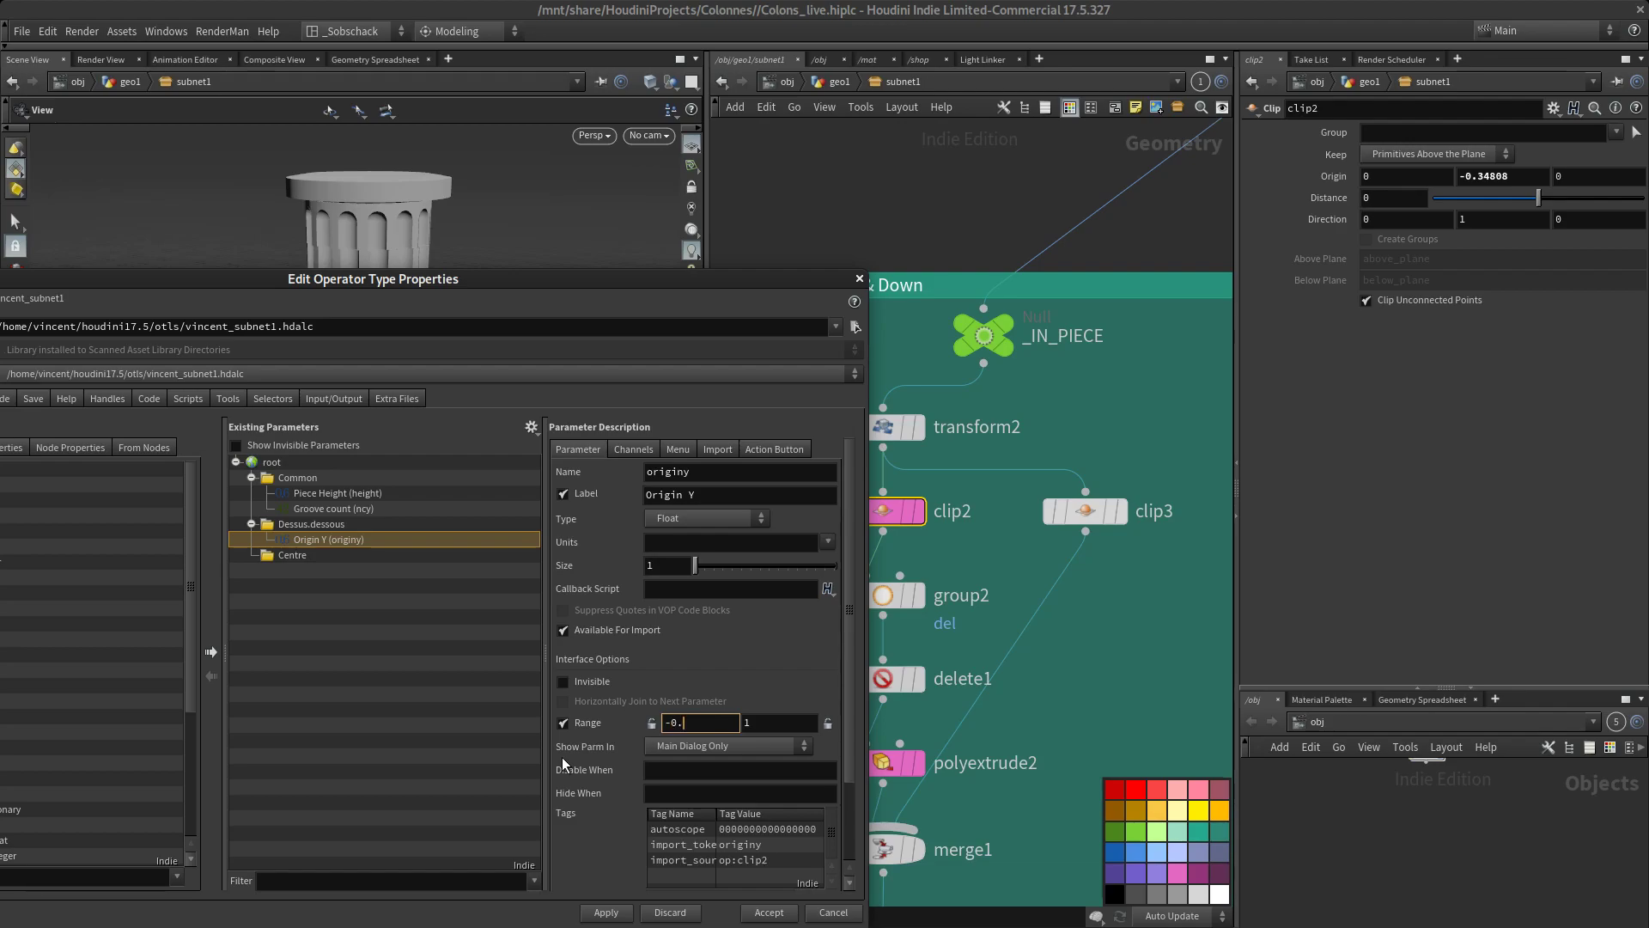
type("35")
key("BackSpace")
key("BackSpace")
type("35")
key("Tab")
type("0")
key("Tab")
left_click(647, 730)
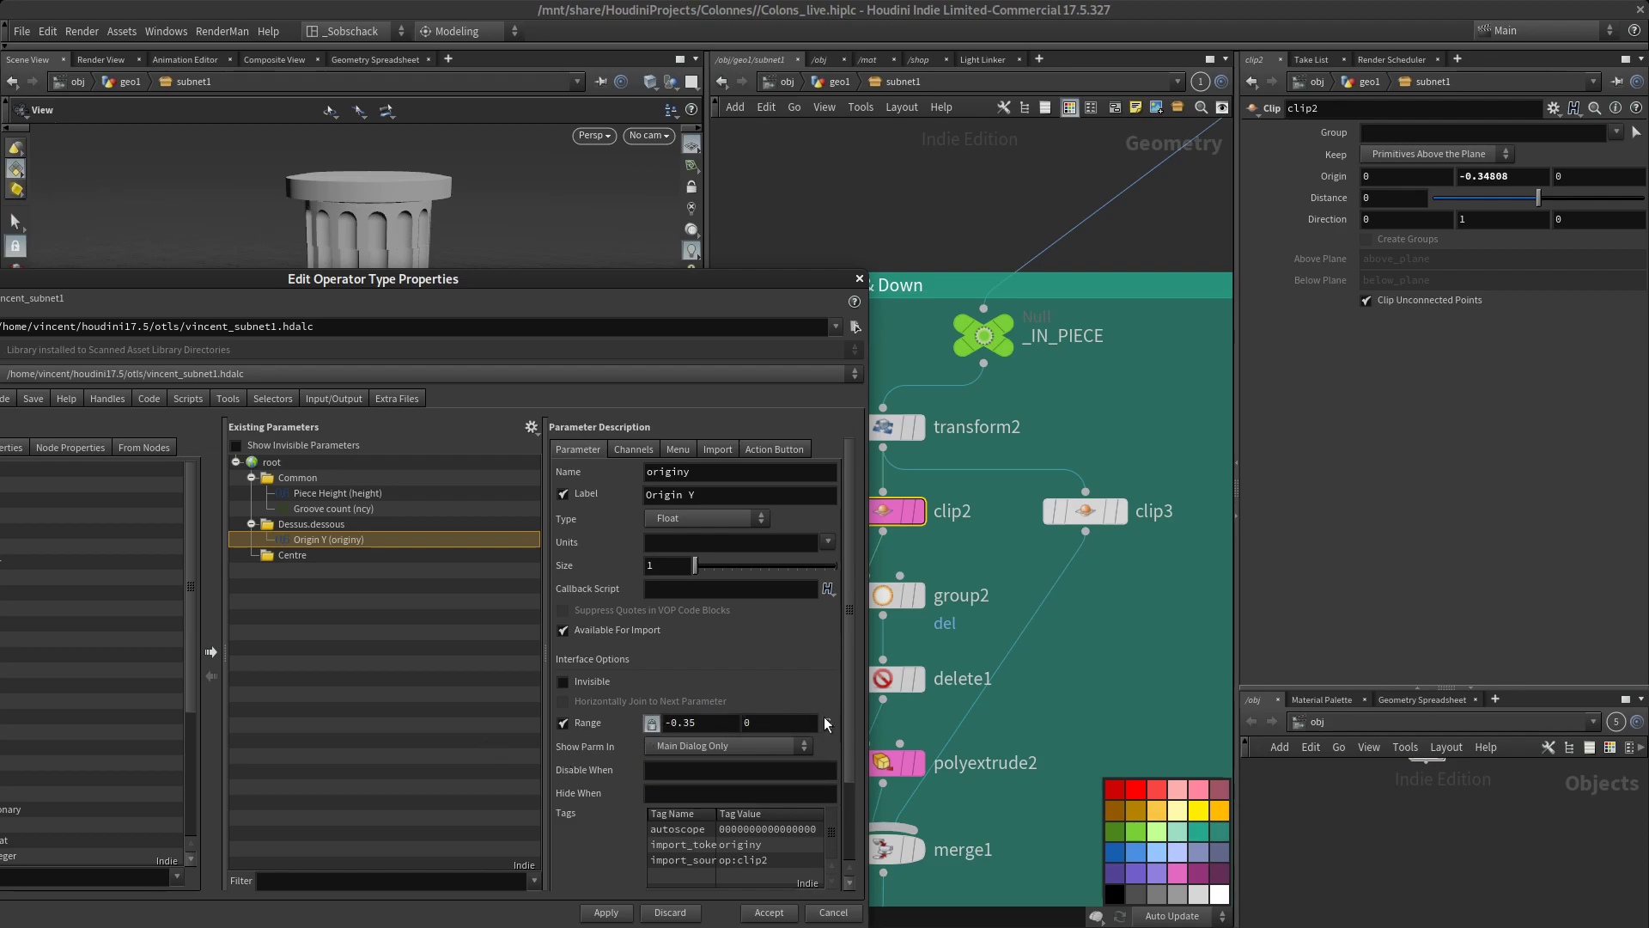
Set the Origin Y parameter's default to -0.3 and apply the asset changes
left_click(633, 449)
double_click(671, 528)
type("-0.35")
key("BackSpace")
type("0")
key("Return")
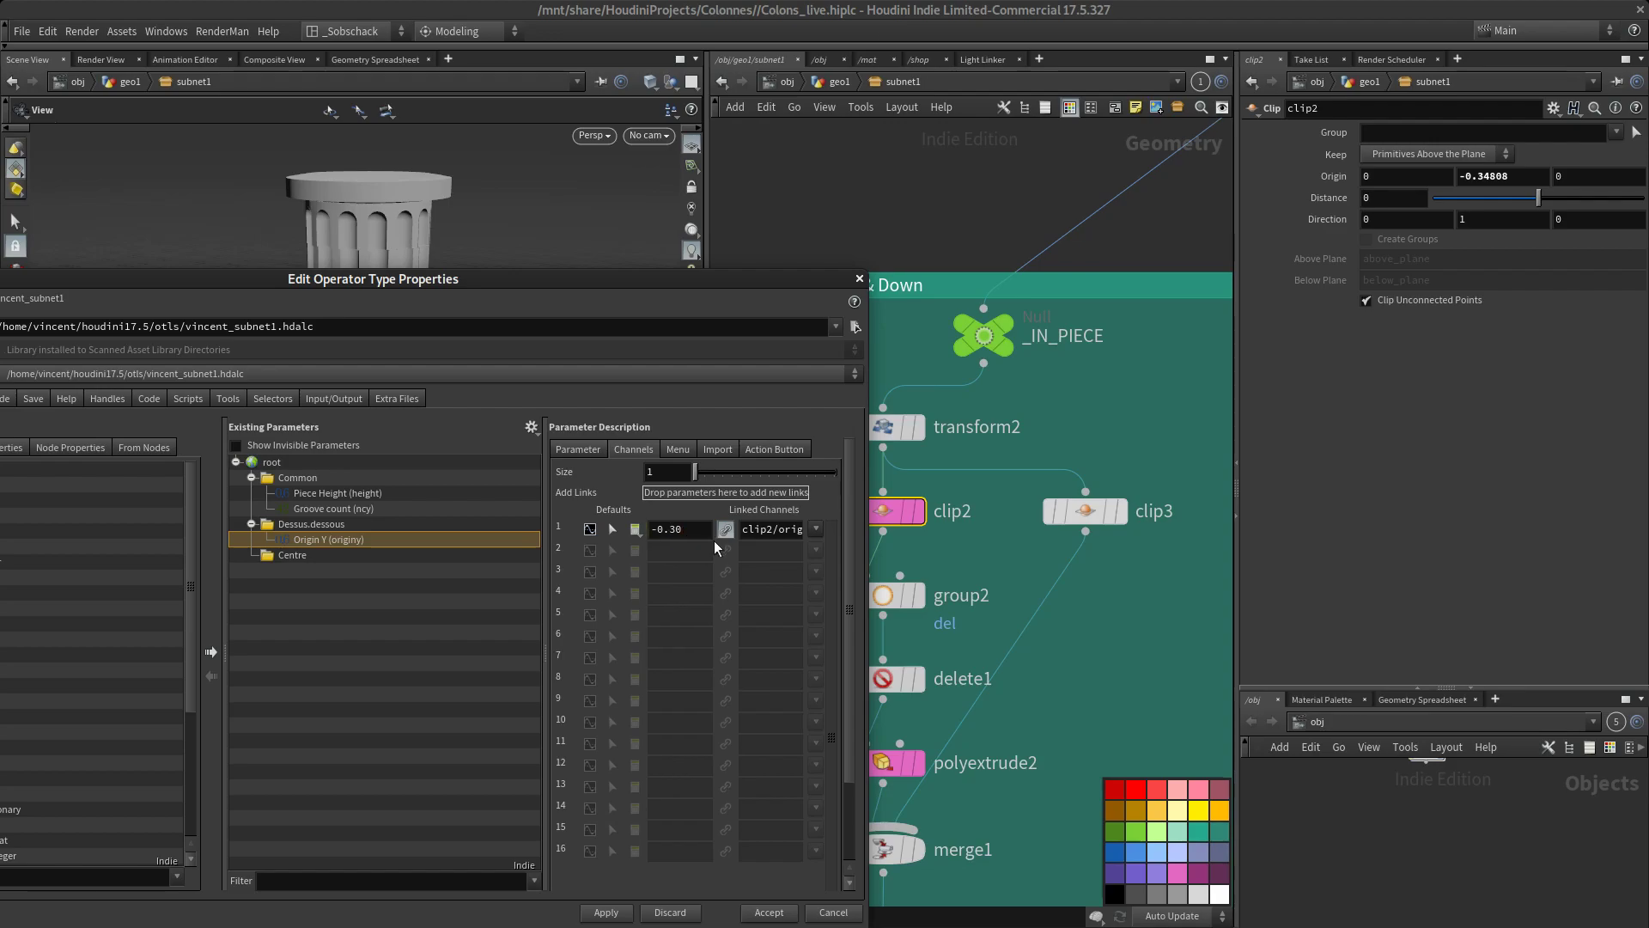
left_click(606, 912)
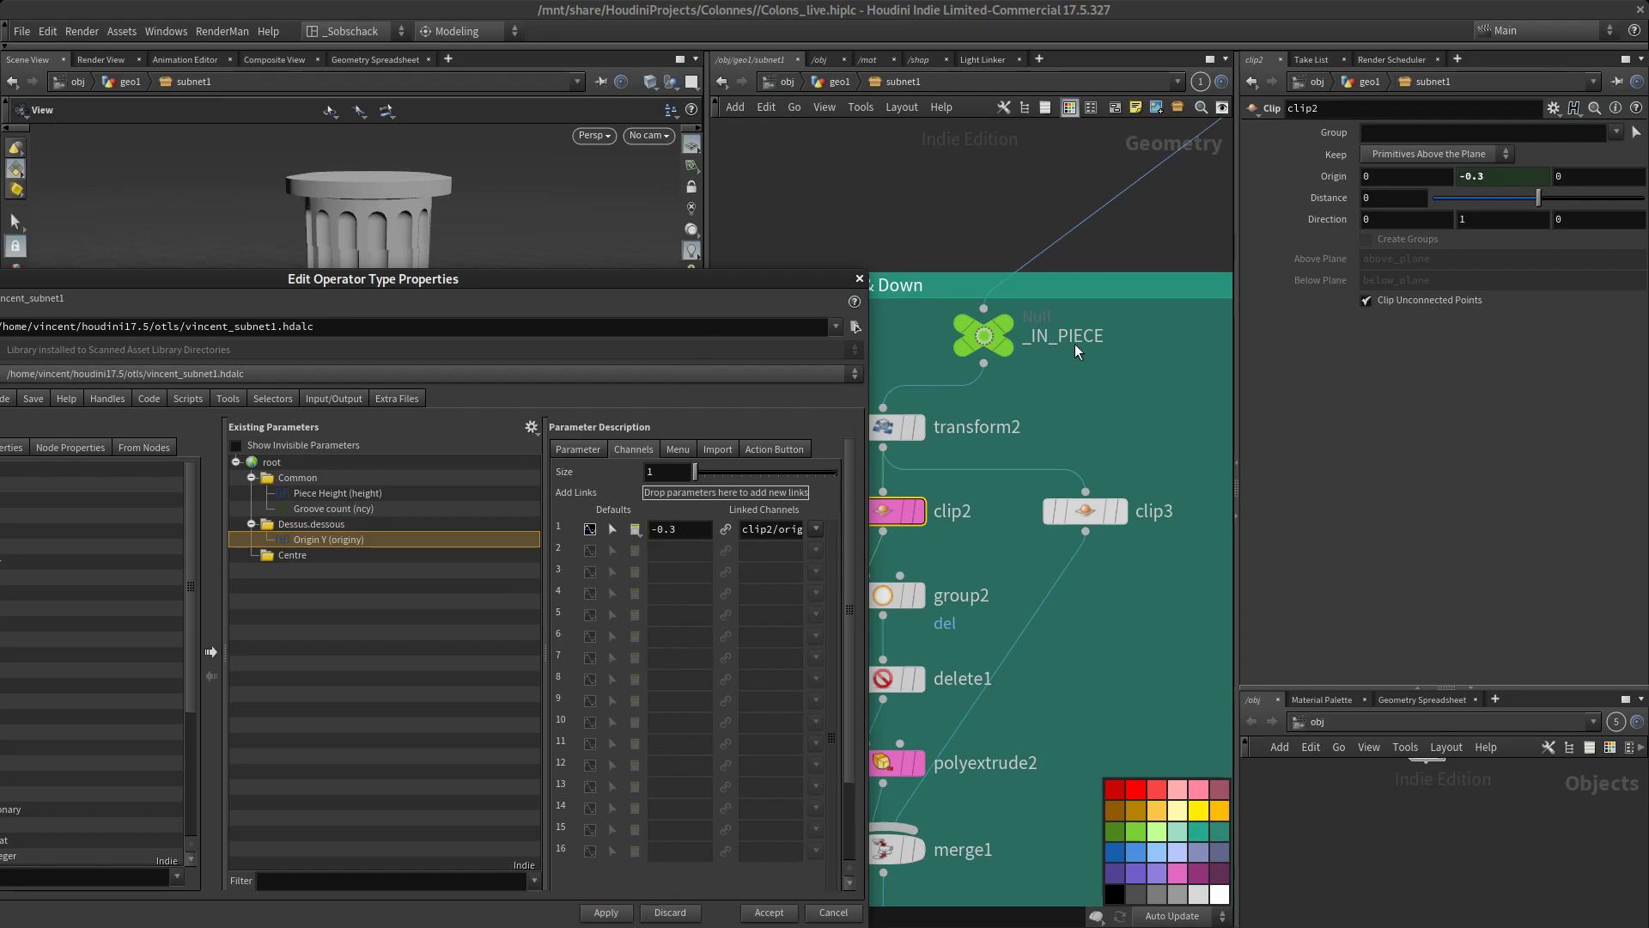
Add polyextrude2's Distance parameter to the Dessus.dessous folder and show its parameter description
scroll(1110, 410, "down", 3)
middle_click_drag(1037, 603, 1049, 507)
scroll(1049, 507, "up", 3)
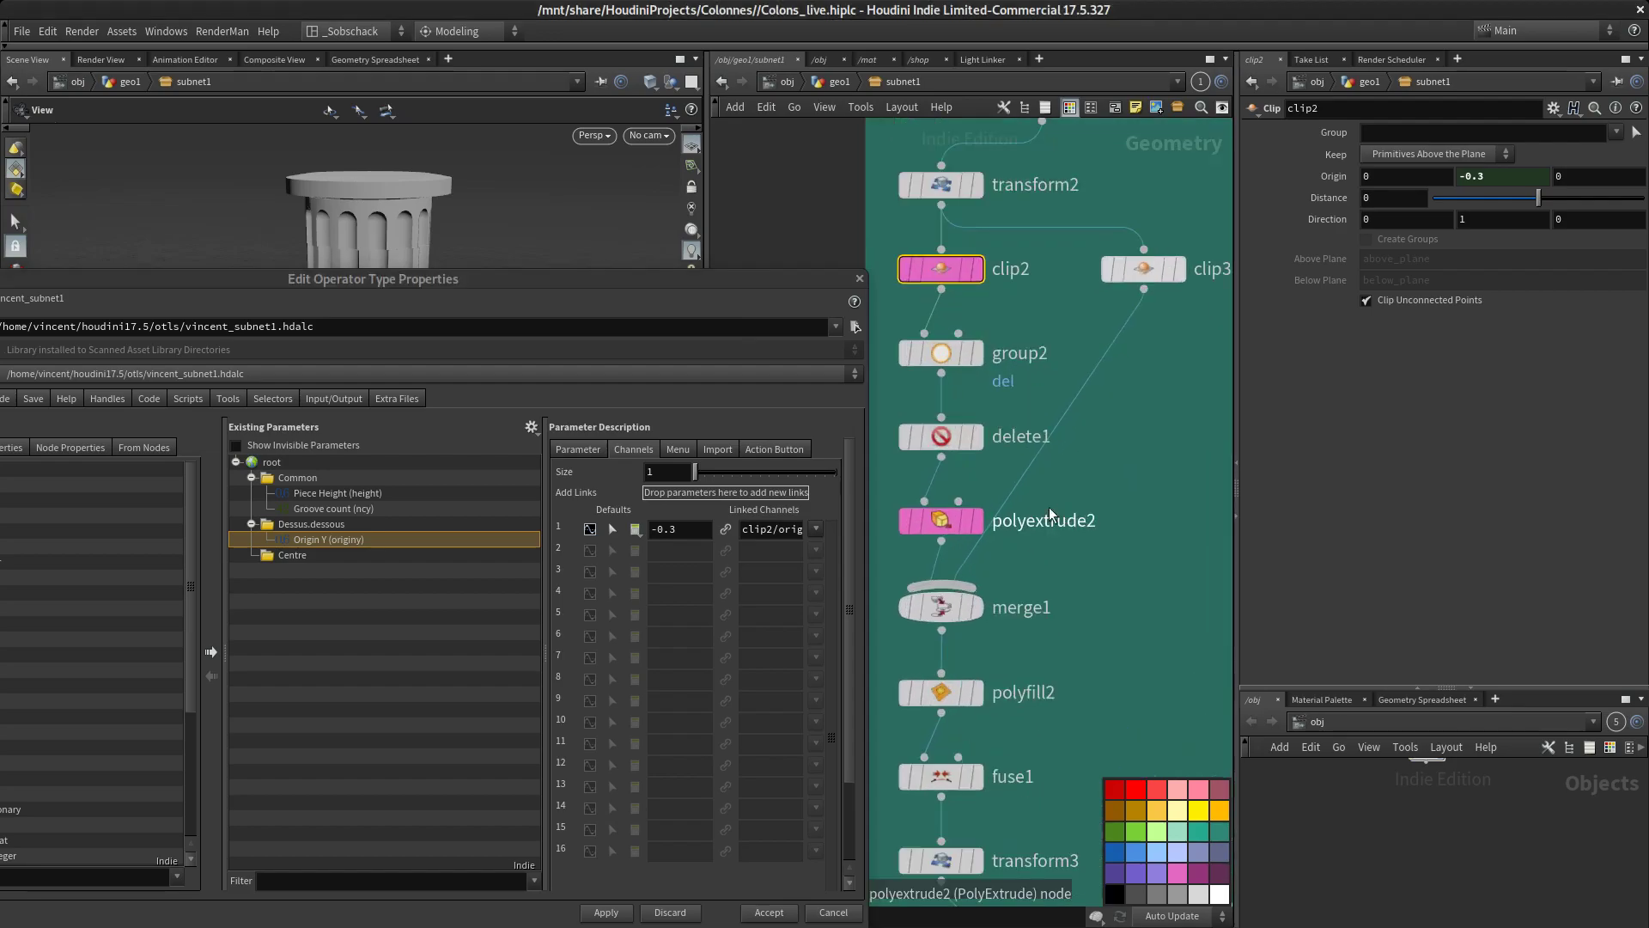
left_click(944, 520)
left_click(1390, 221)
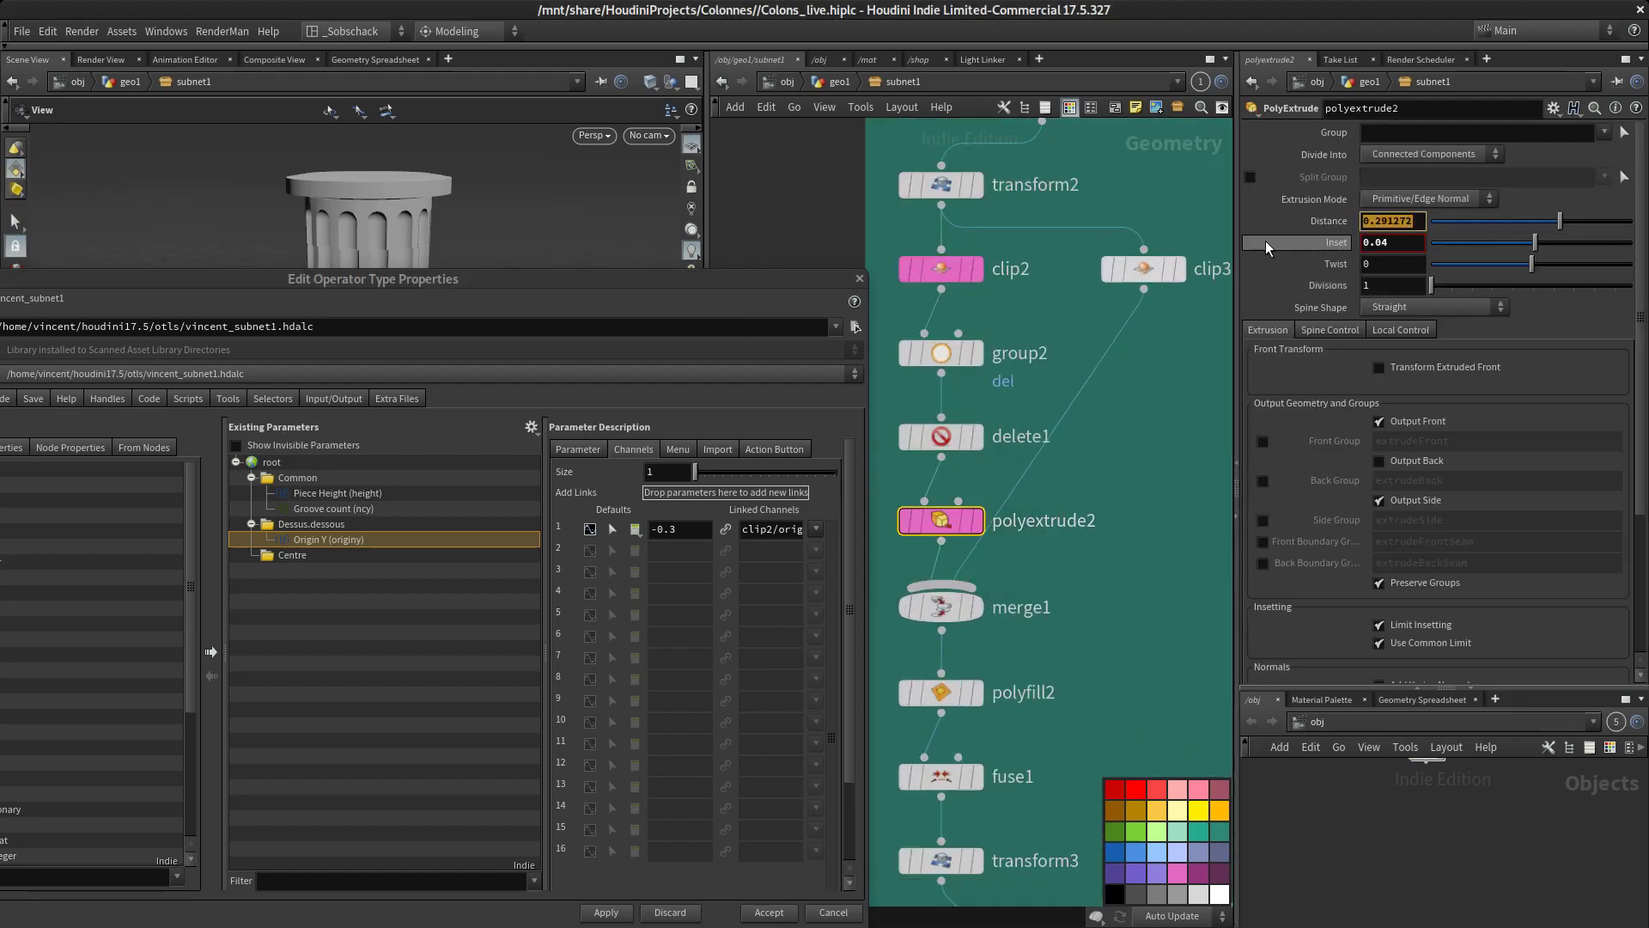
left_click_drag(1390, 222, 302, 521)
left_click(567, 450)
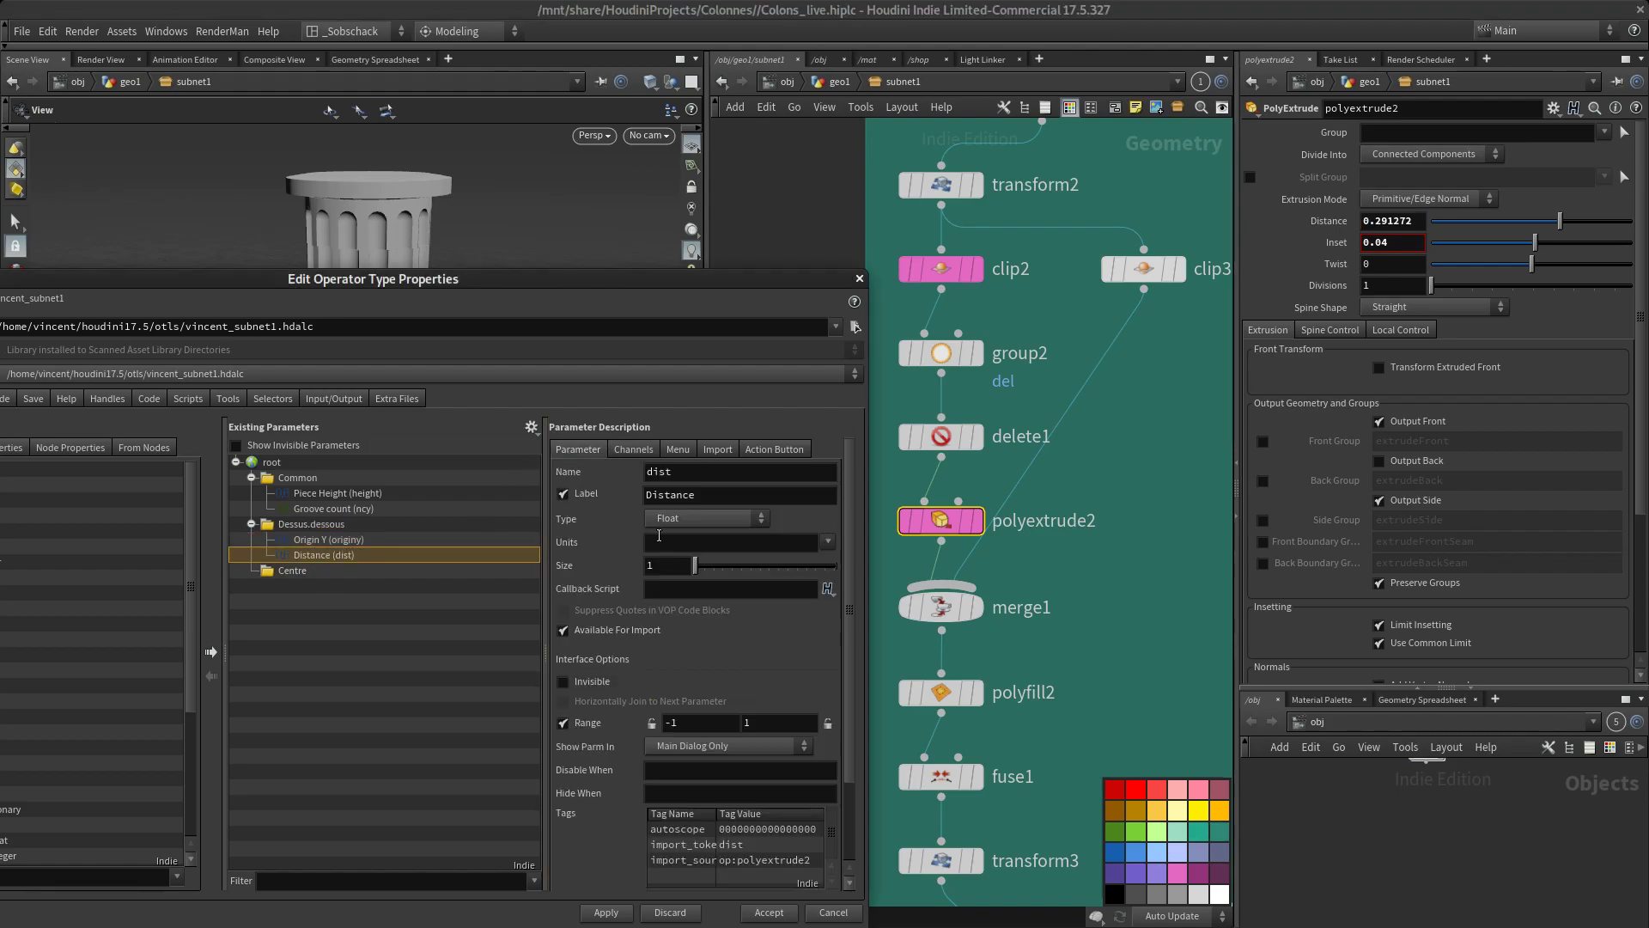
Label the new Distance parameter Flange height
left_click_drag(699, 495, 492, 503)
type("Fla")
type("nge")
type(" heui")
key("BackSpace")
key("BackSpace")
type("ight")
key("Return")
Set the Flange height range from 0 to 0.3 with the lower limit locked
double_click(663, 723)
type("0")
key("Tab")
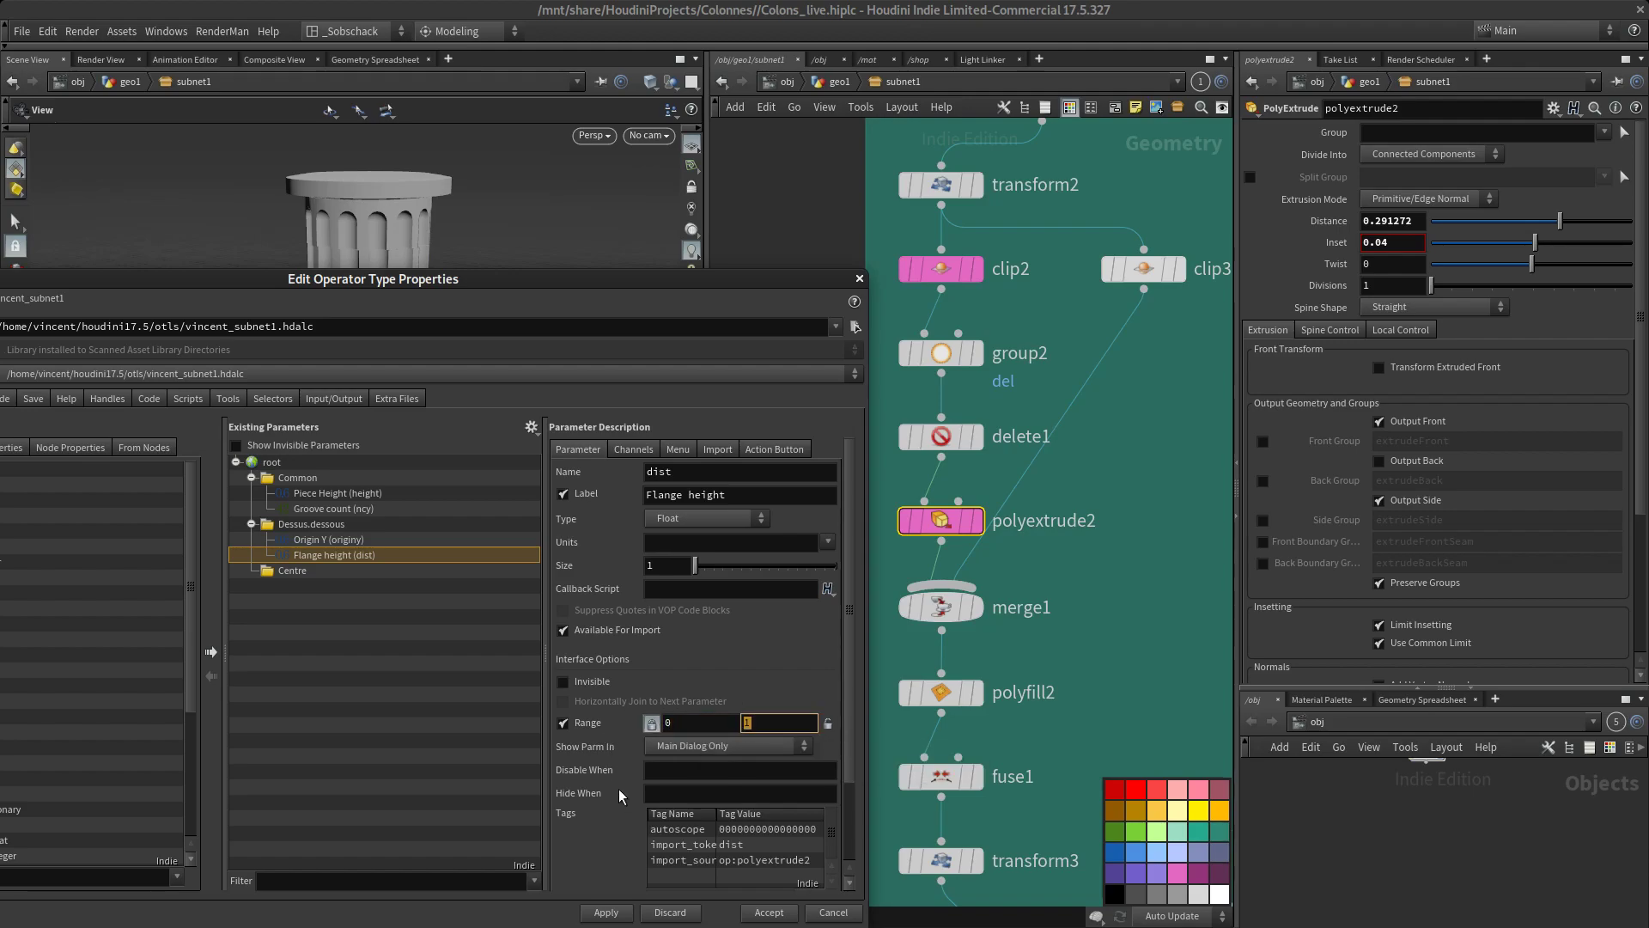
type("0.3")
key("Return")
left_click(788, 719)
Set the Flange height default to 0.3 and apply the asset changes
left_click(633, 450)
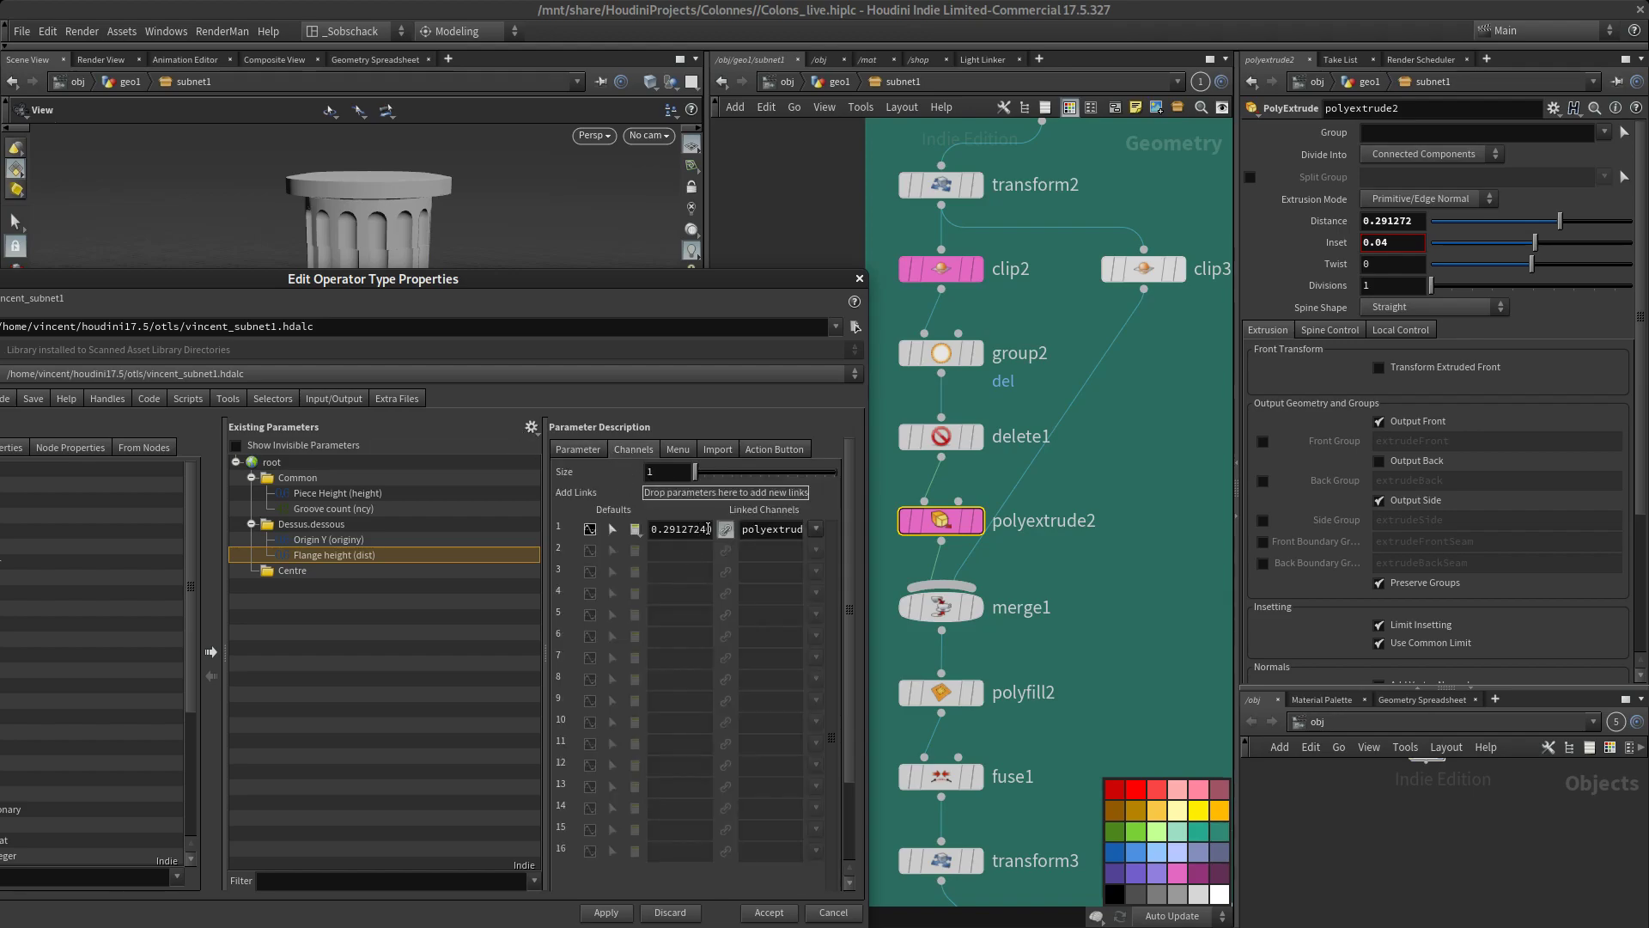
double_click(696, 531)
type("0.3")
key("Return")
left_click(605, 912)
Add polyextrude2's Inset parameter to the Dessus.dessous folder and label it Flange inset
left_click_drag(527, 273, 534, 199)
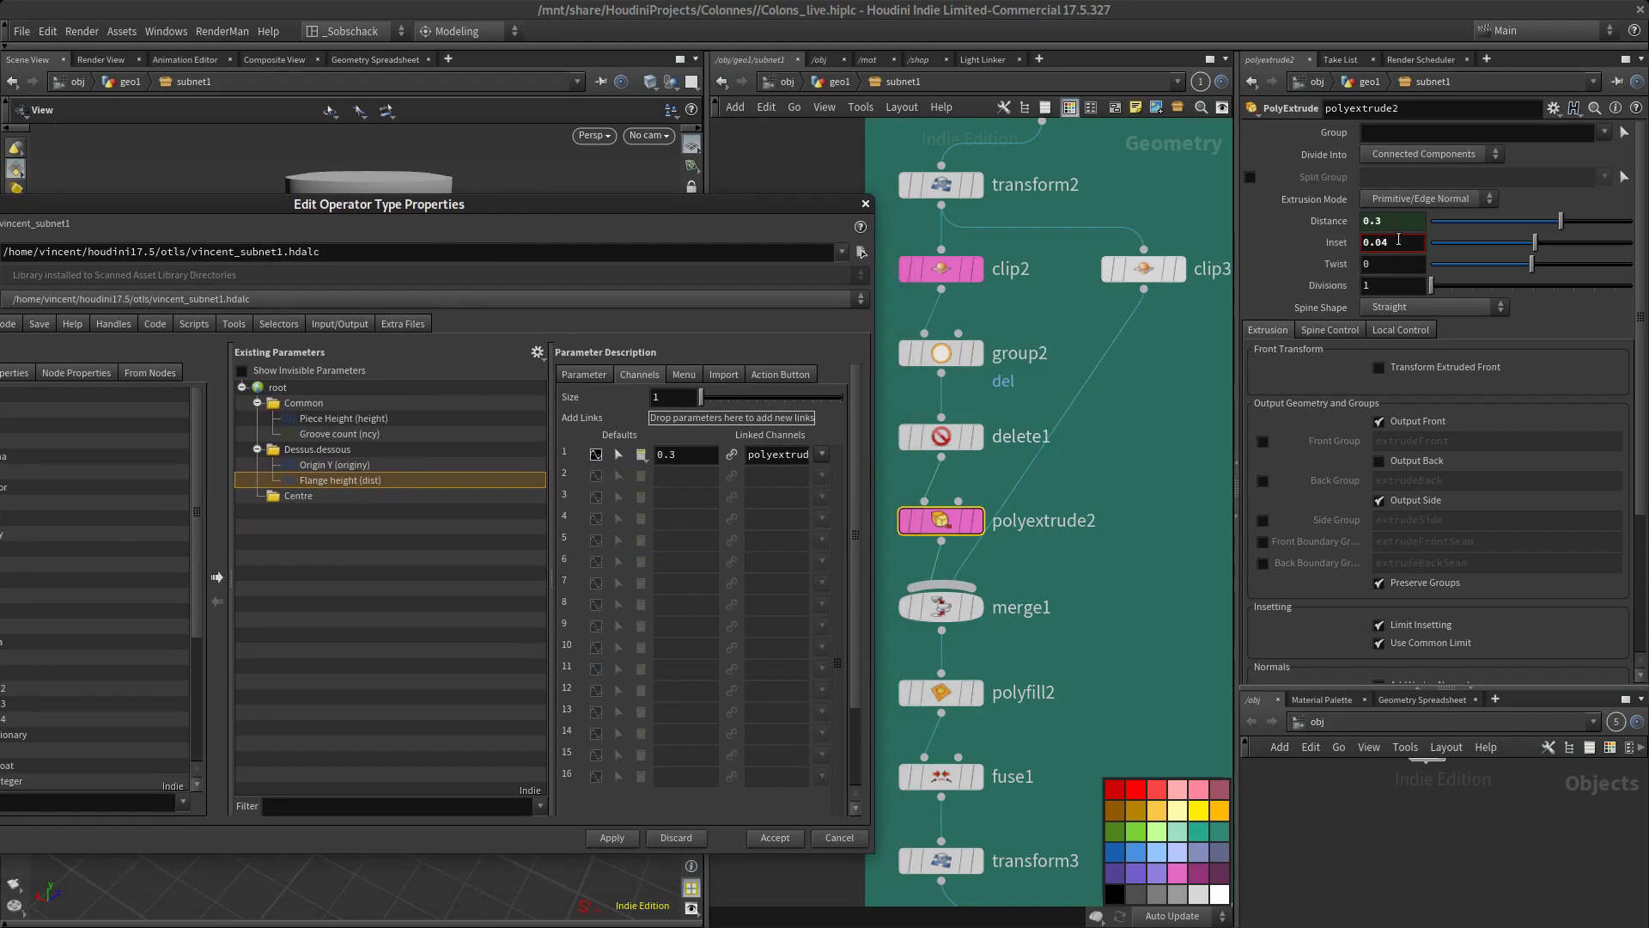
left_click(1372, 243)
left_click_drag(1337, 243, 342, 483)
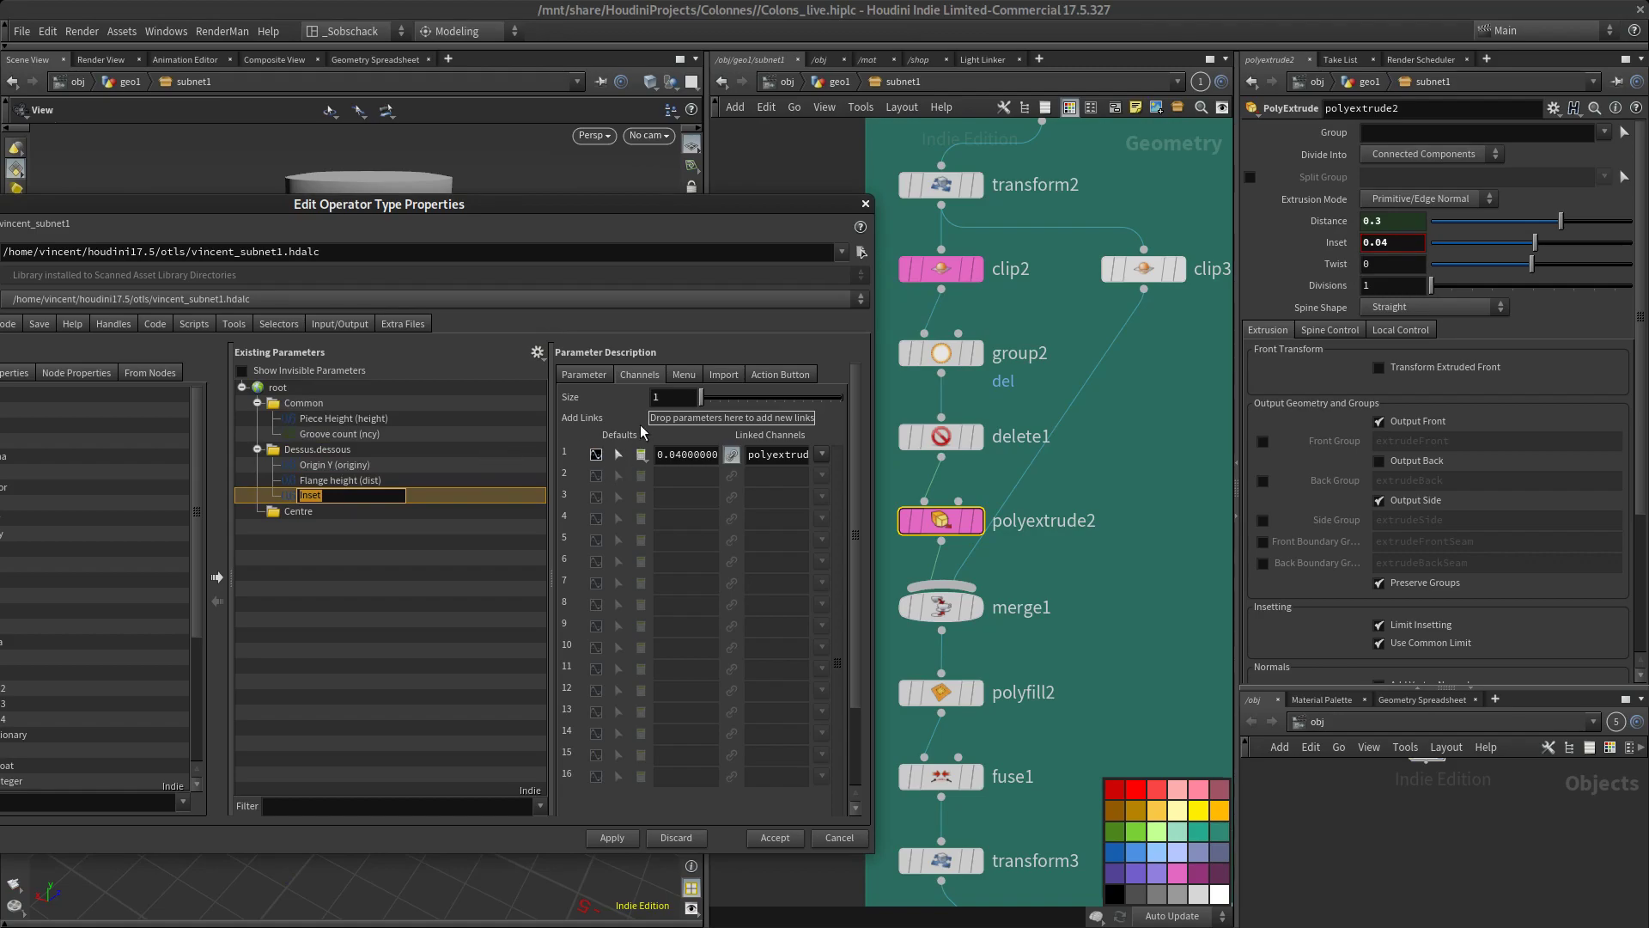
left_click(585, 376)
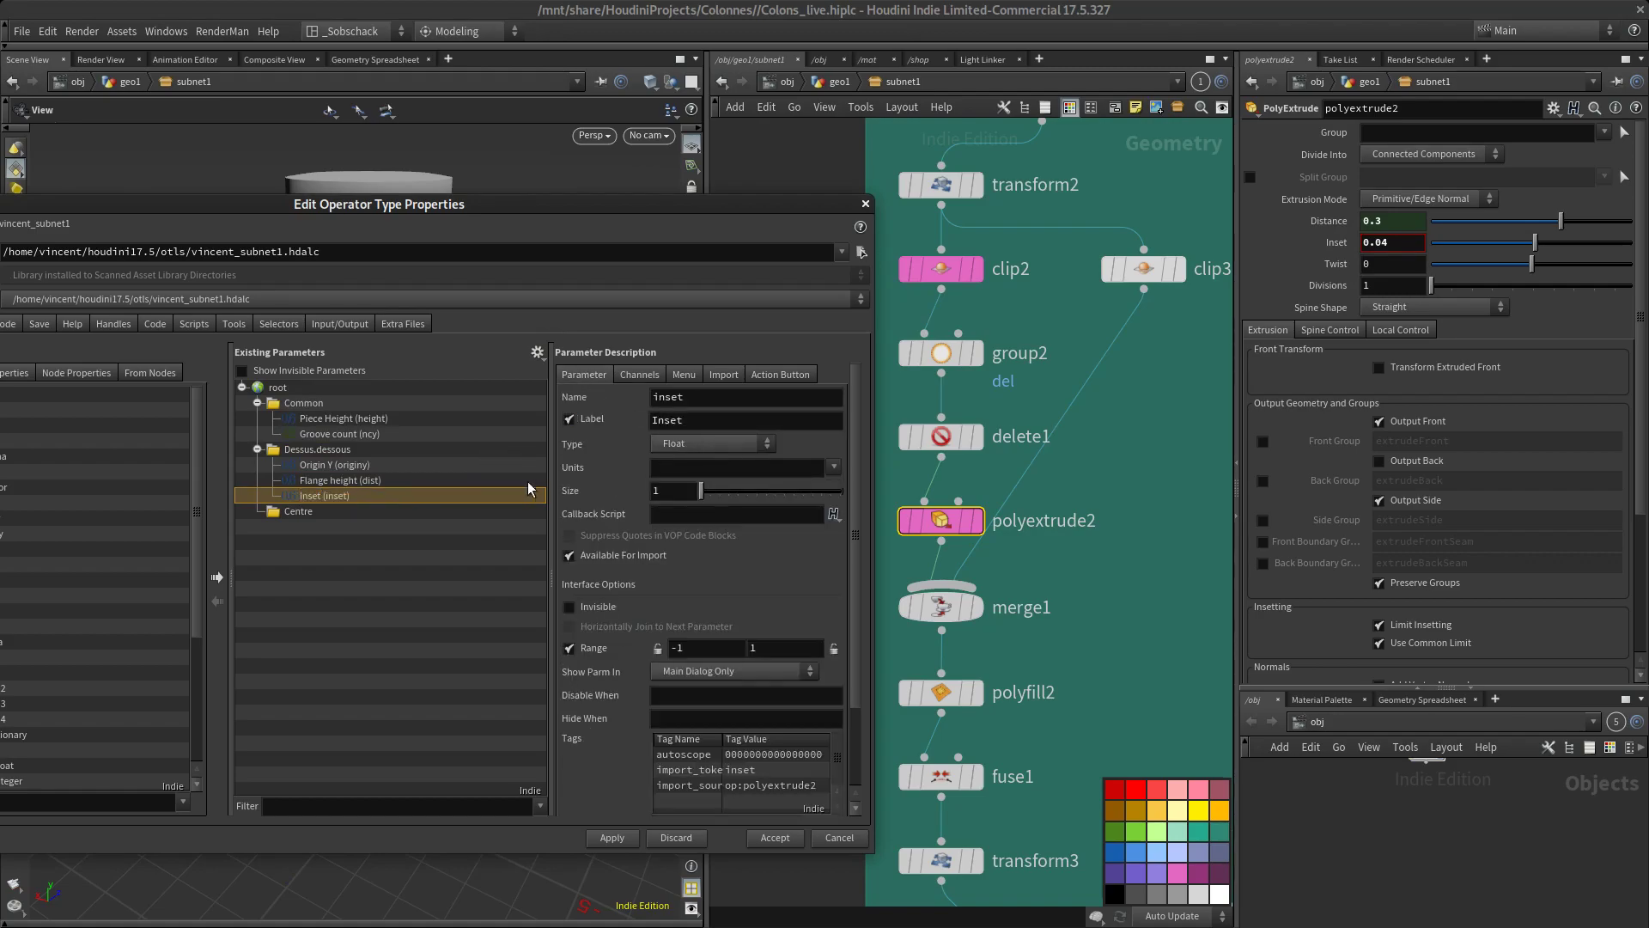
left_click(713, 413)
type("Flange ins")
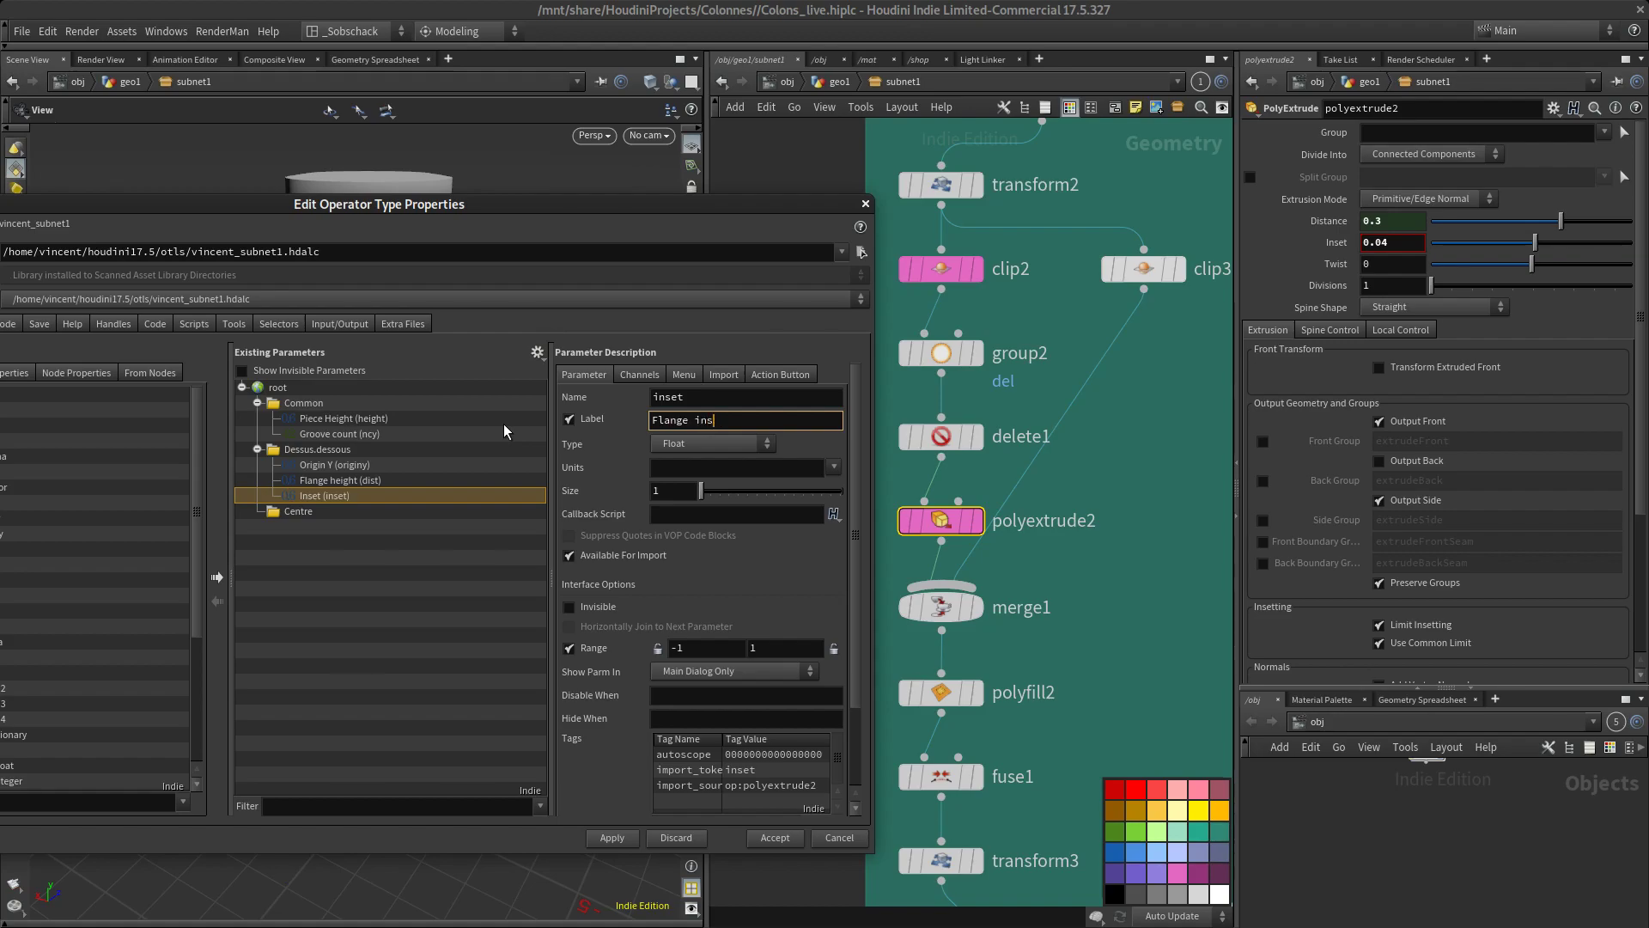
type("et")
key("Return")
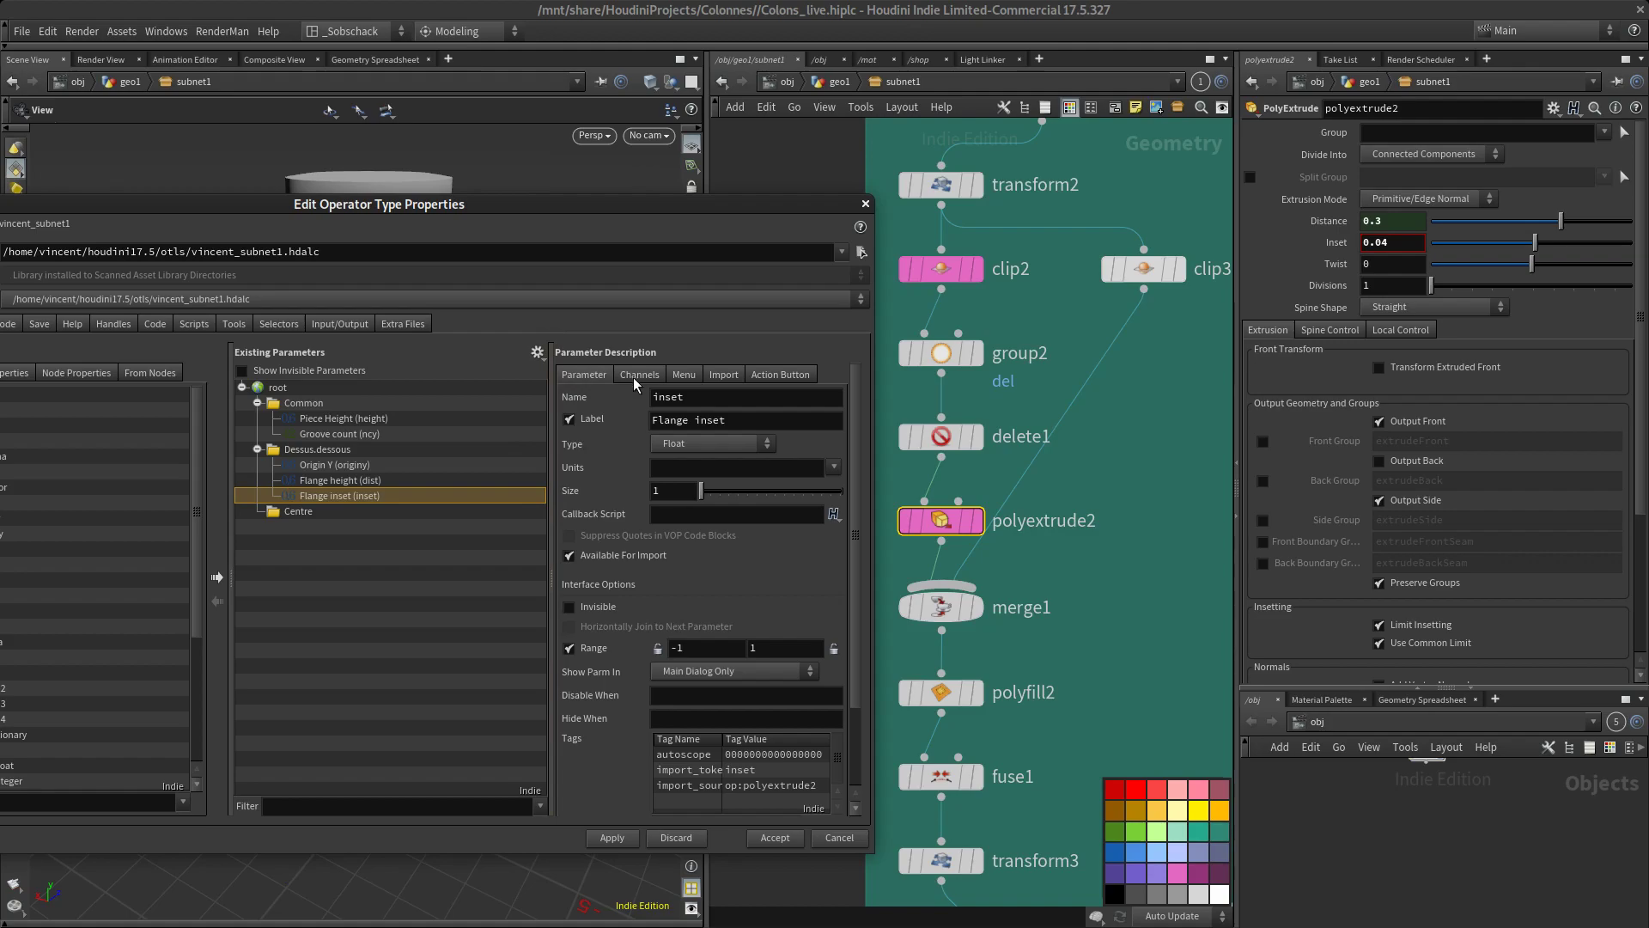
Set the Flange inset range to start at 0 with a smaller maximum, check its channel default, and apply the changes
left_click_drag(528, 215, 508, 319)
left_click_drag(688, 754, 503, 843)
type("0")
key("Tab")
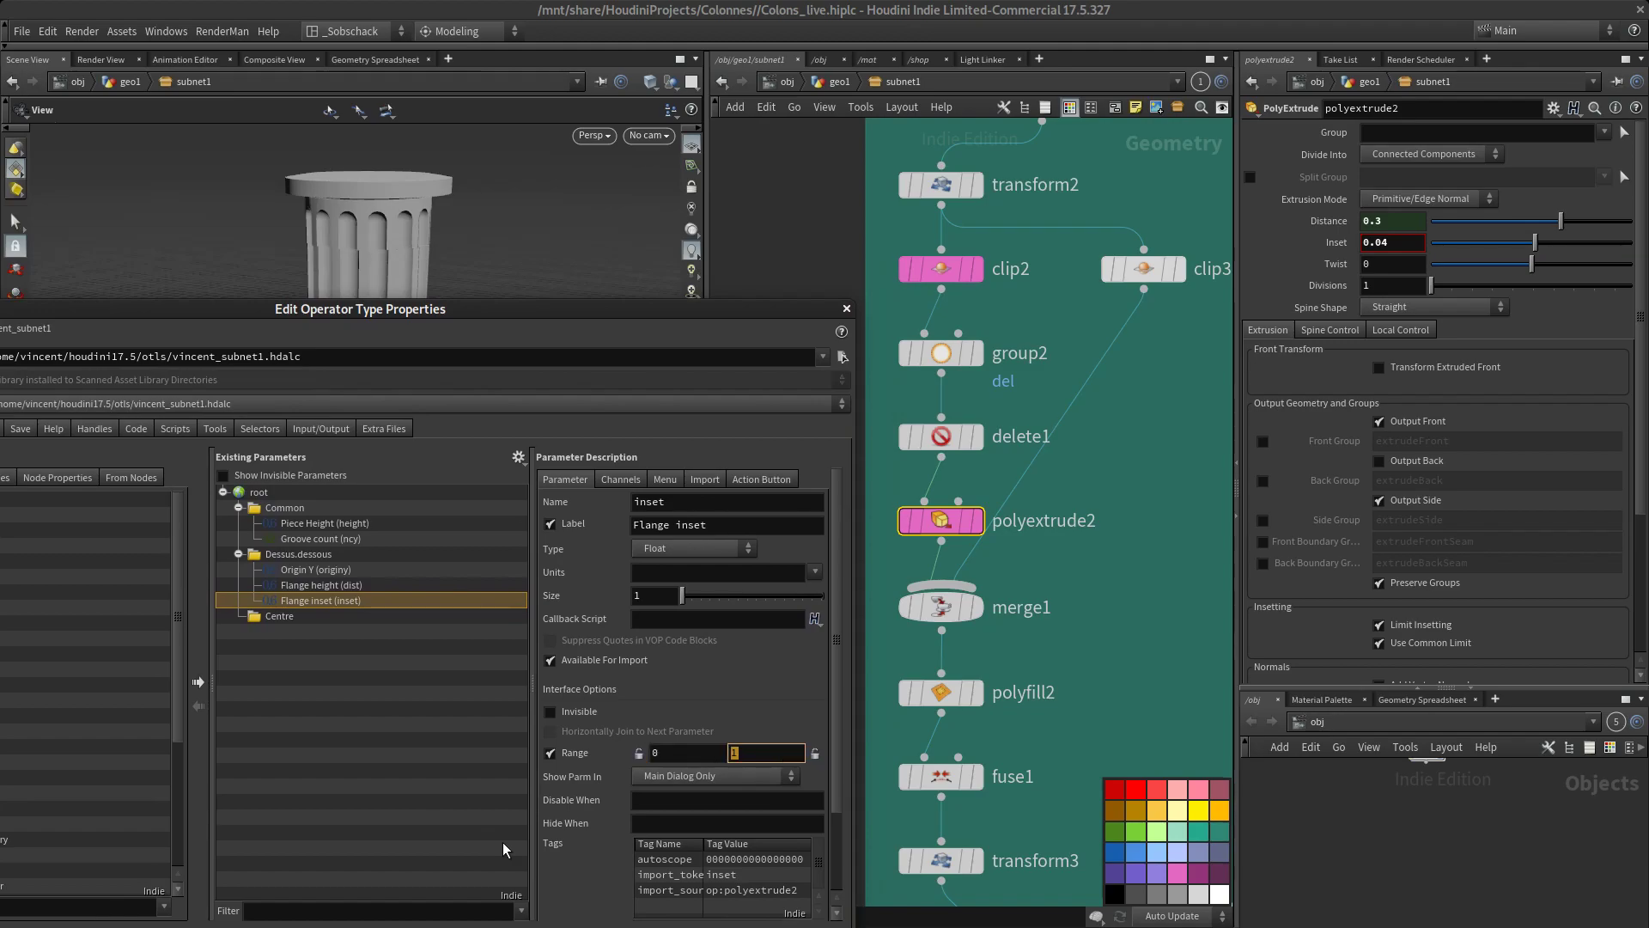
type("0.08")
left_click(608, 482)
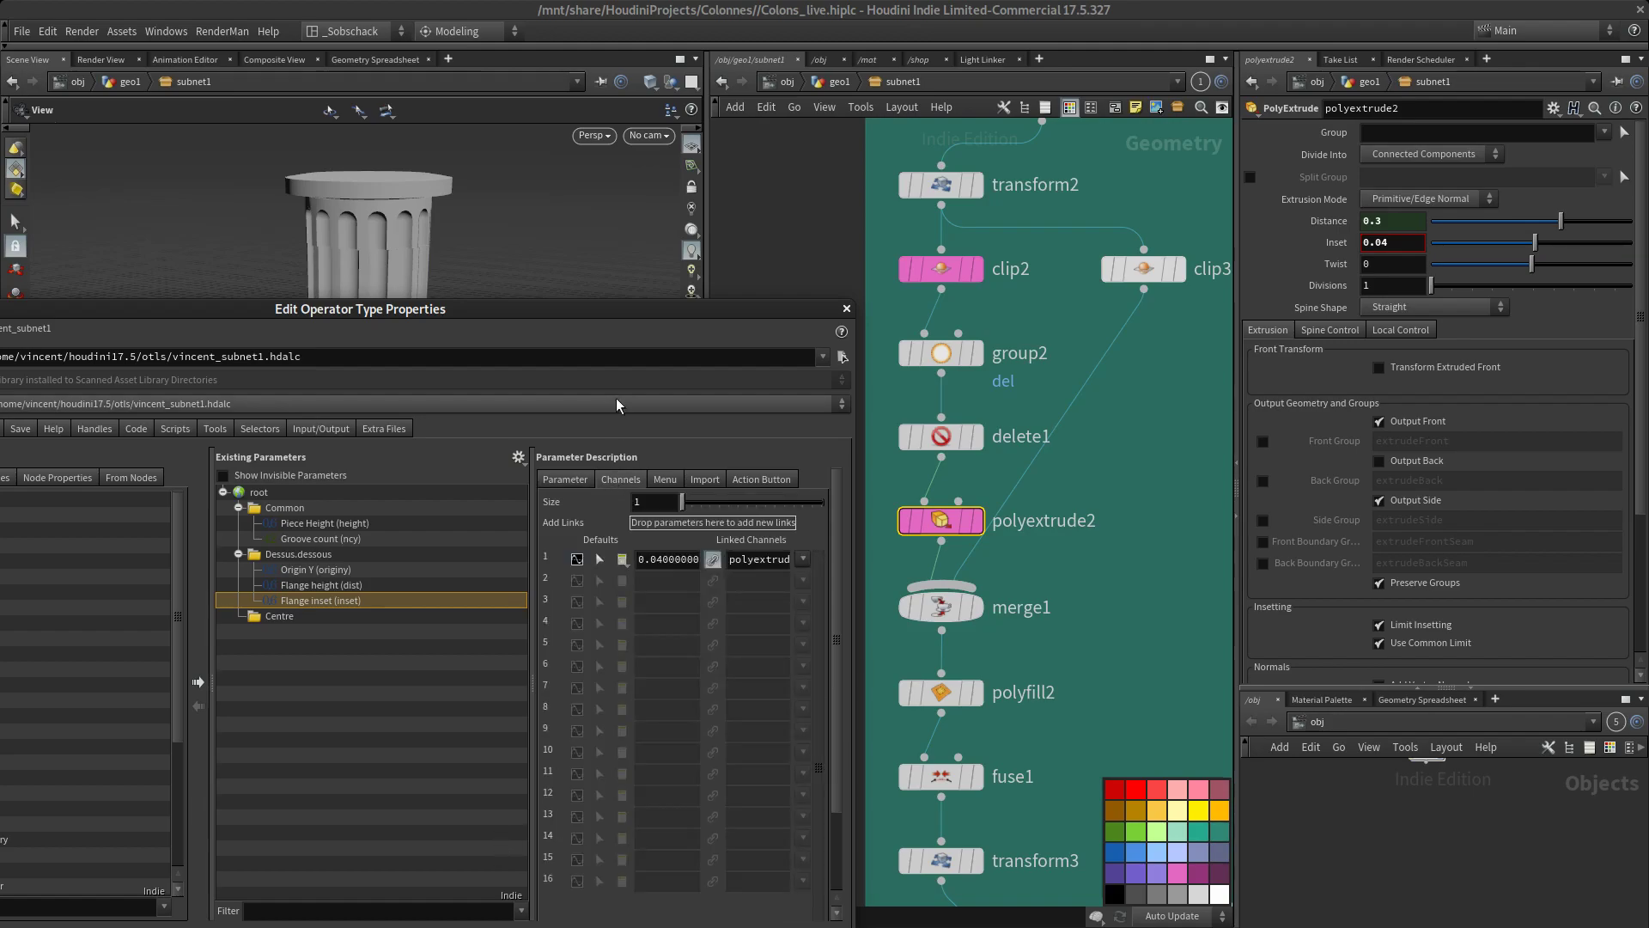
left_click_drag(627, 306, 440, 191)
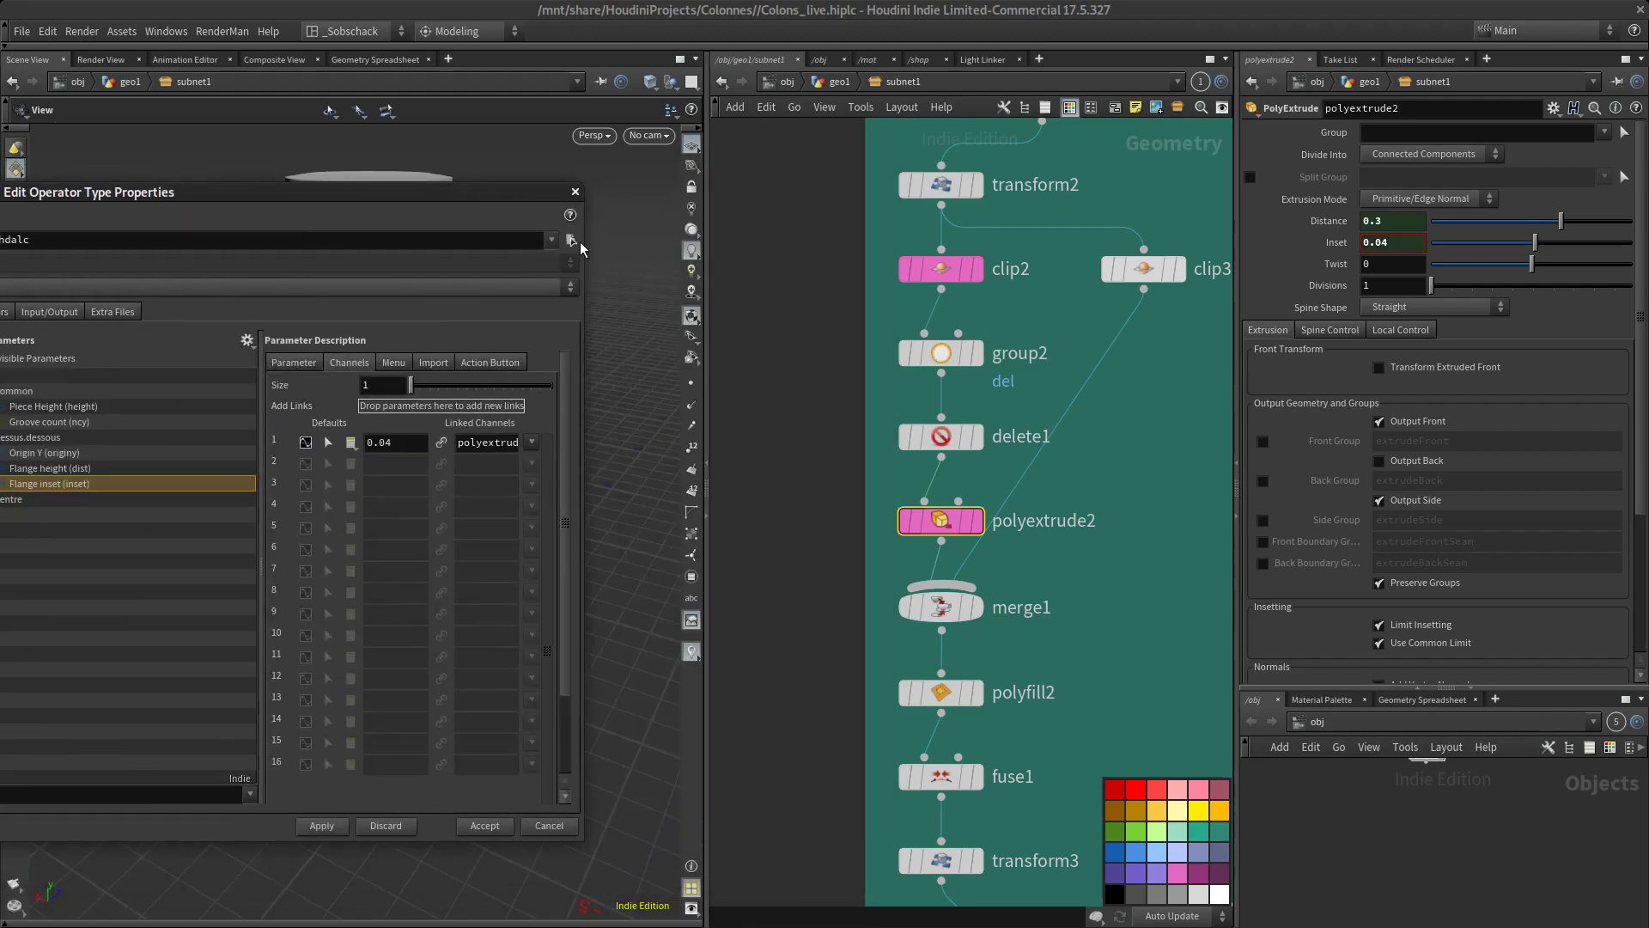
Display the transform4 node's parameters and move the type properties window clear of the column
scroll(1002, 522, "down", 3)
scroll(1040, 415, "down", 2)
scroll(1005, 528, "up", 5)
left_click(936, 526)
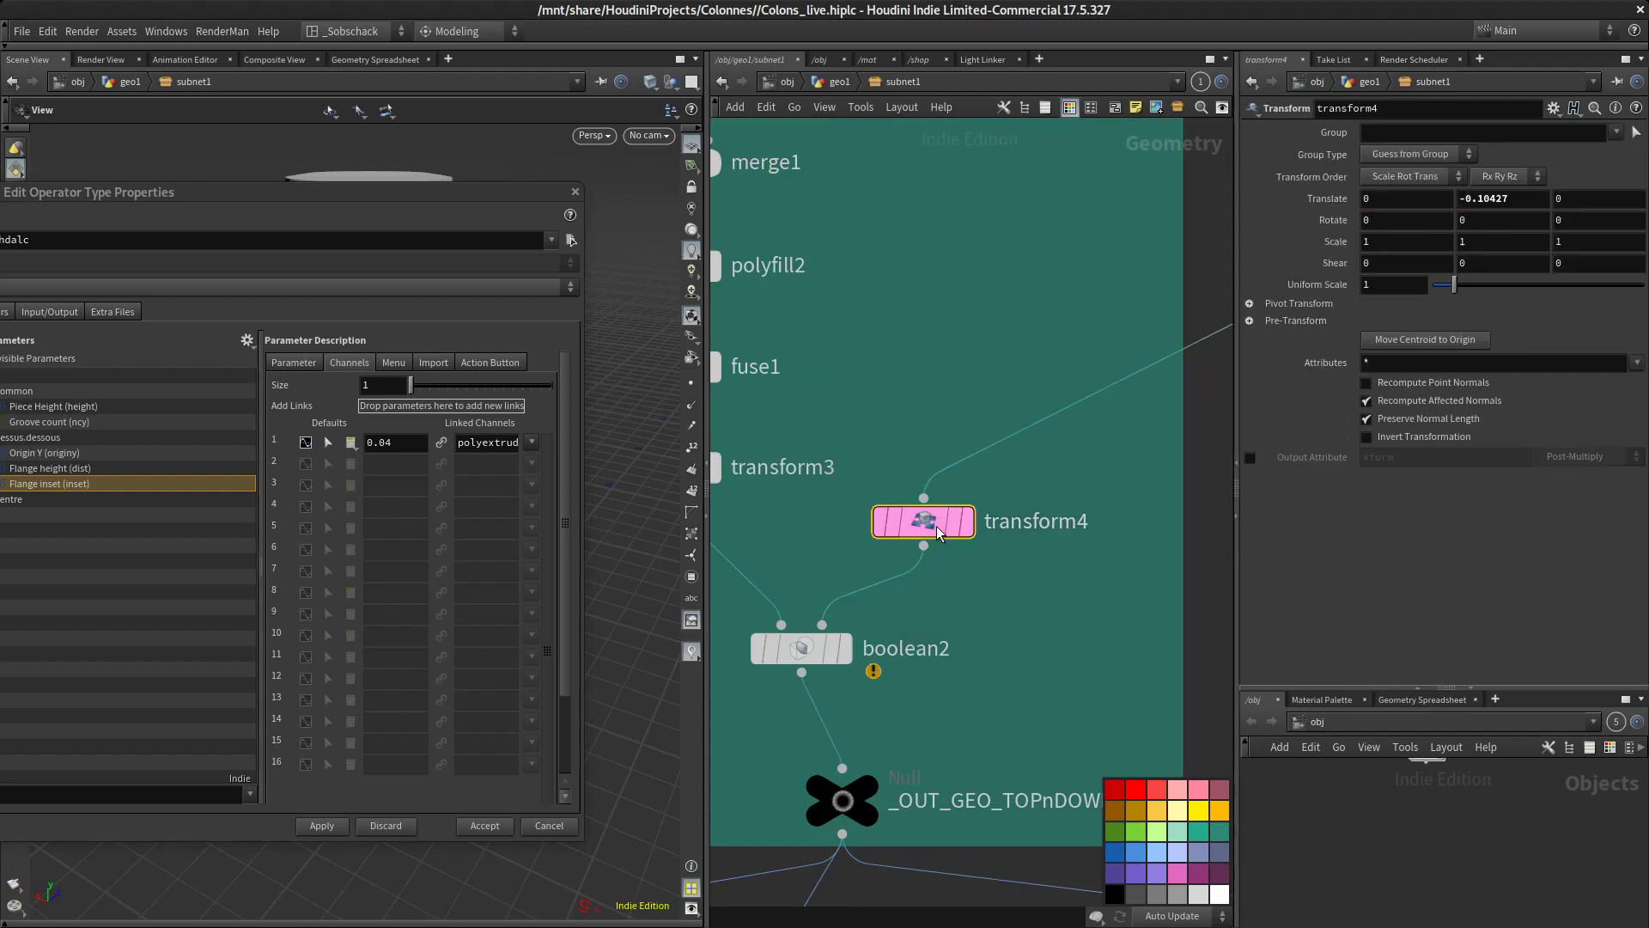
scroll(1049, 482, "down", 4)
left_click_drag(467, 196, 432, 858)
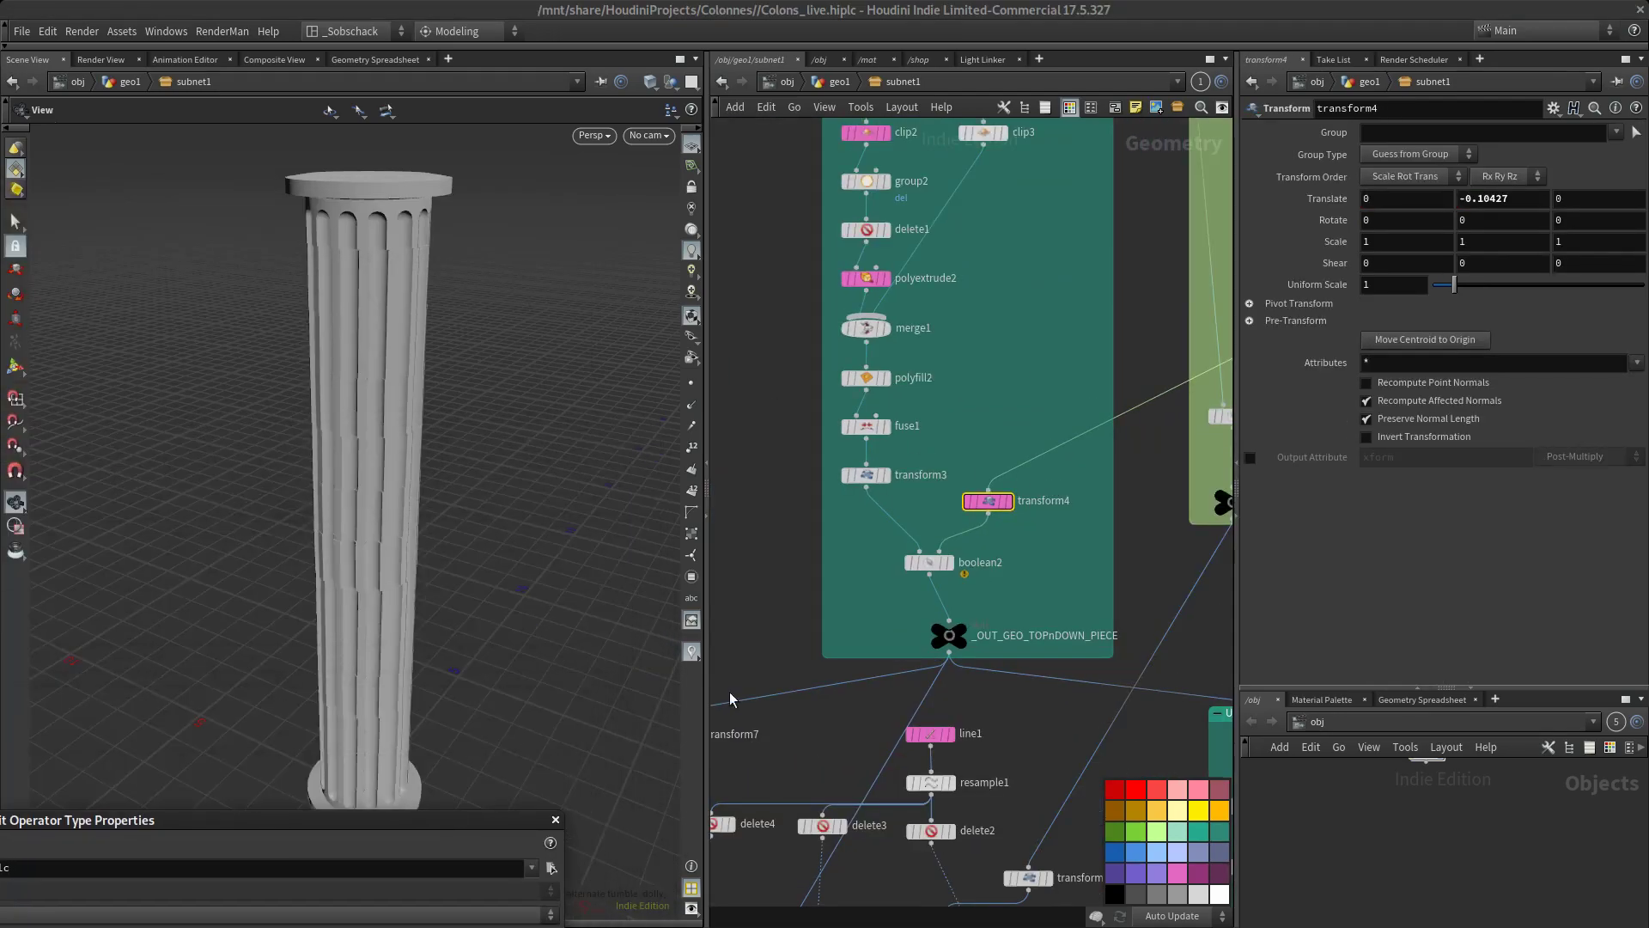
Preview transform4's geometry in the viewport, move the type properties window aside, and return the display to the final output null
left_click(1021, 481)
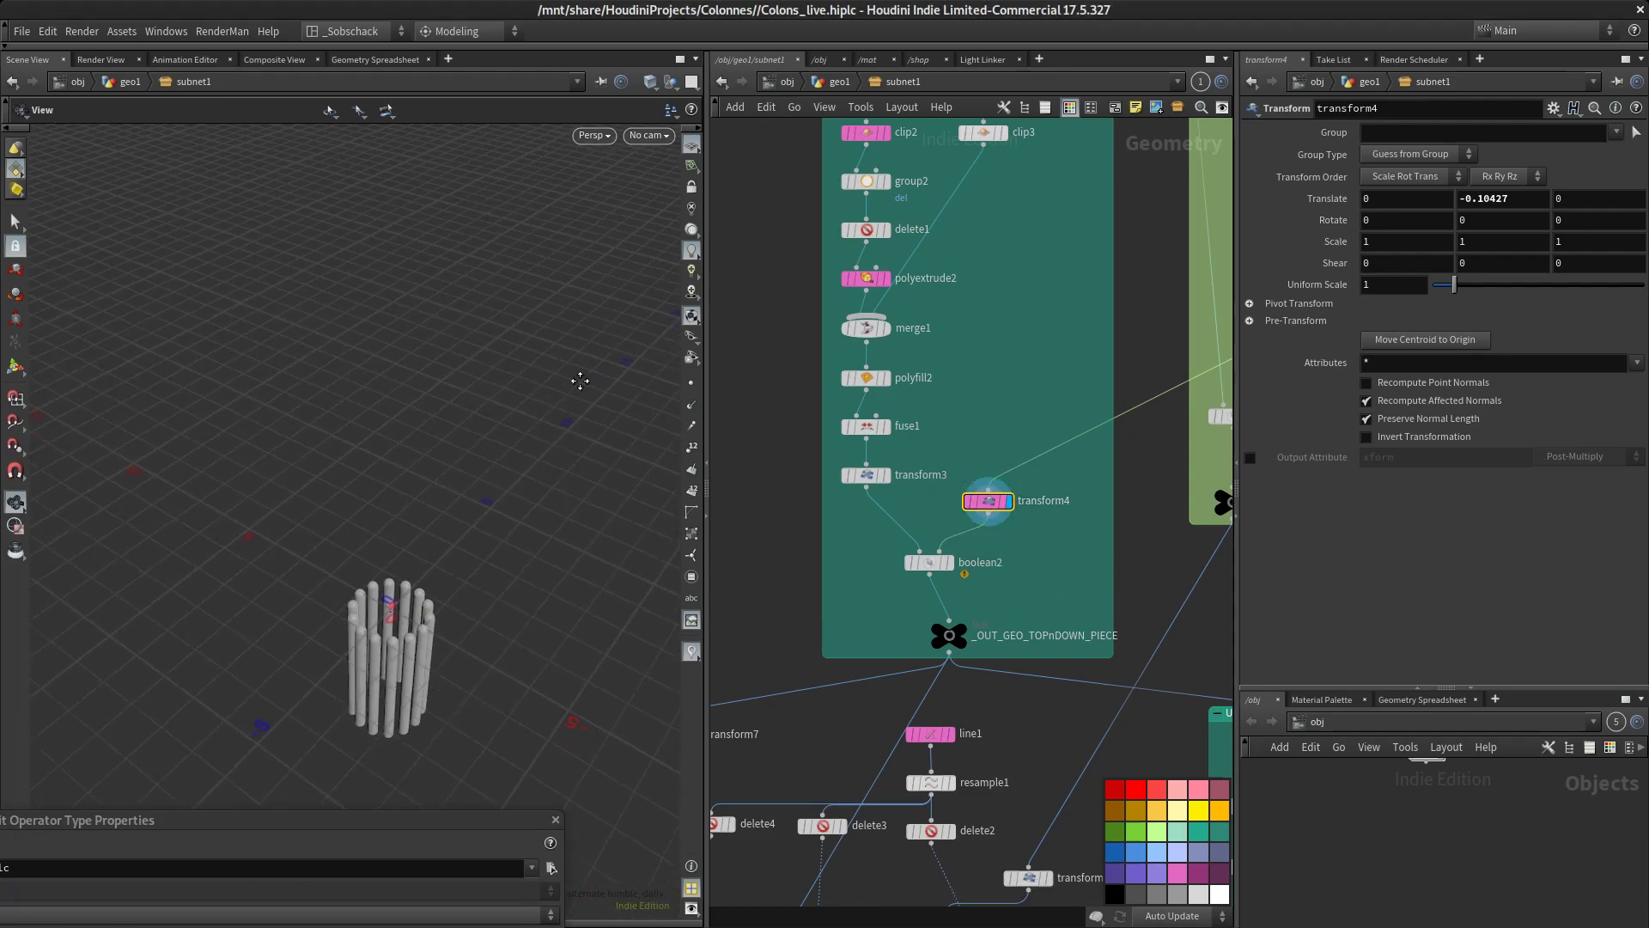
left_click_drag(434, 813, 190, 201)
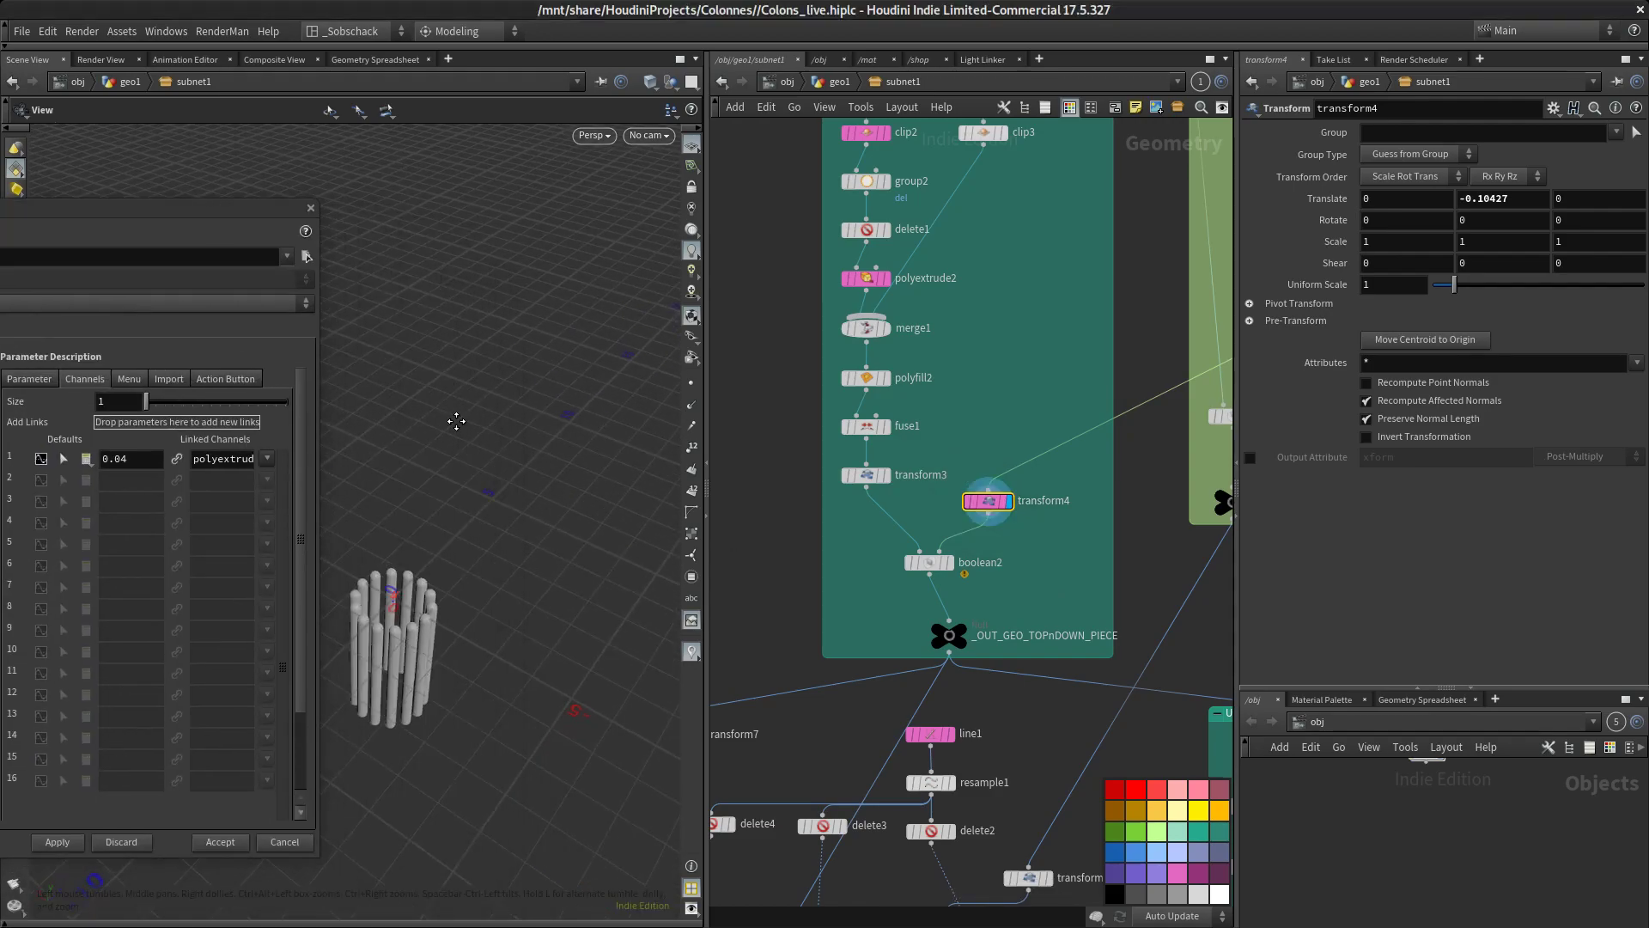
scroll(1070, 575, "down", 3)
middle_click_drag(1070, 575, 970, 319)
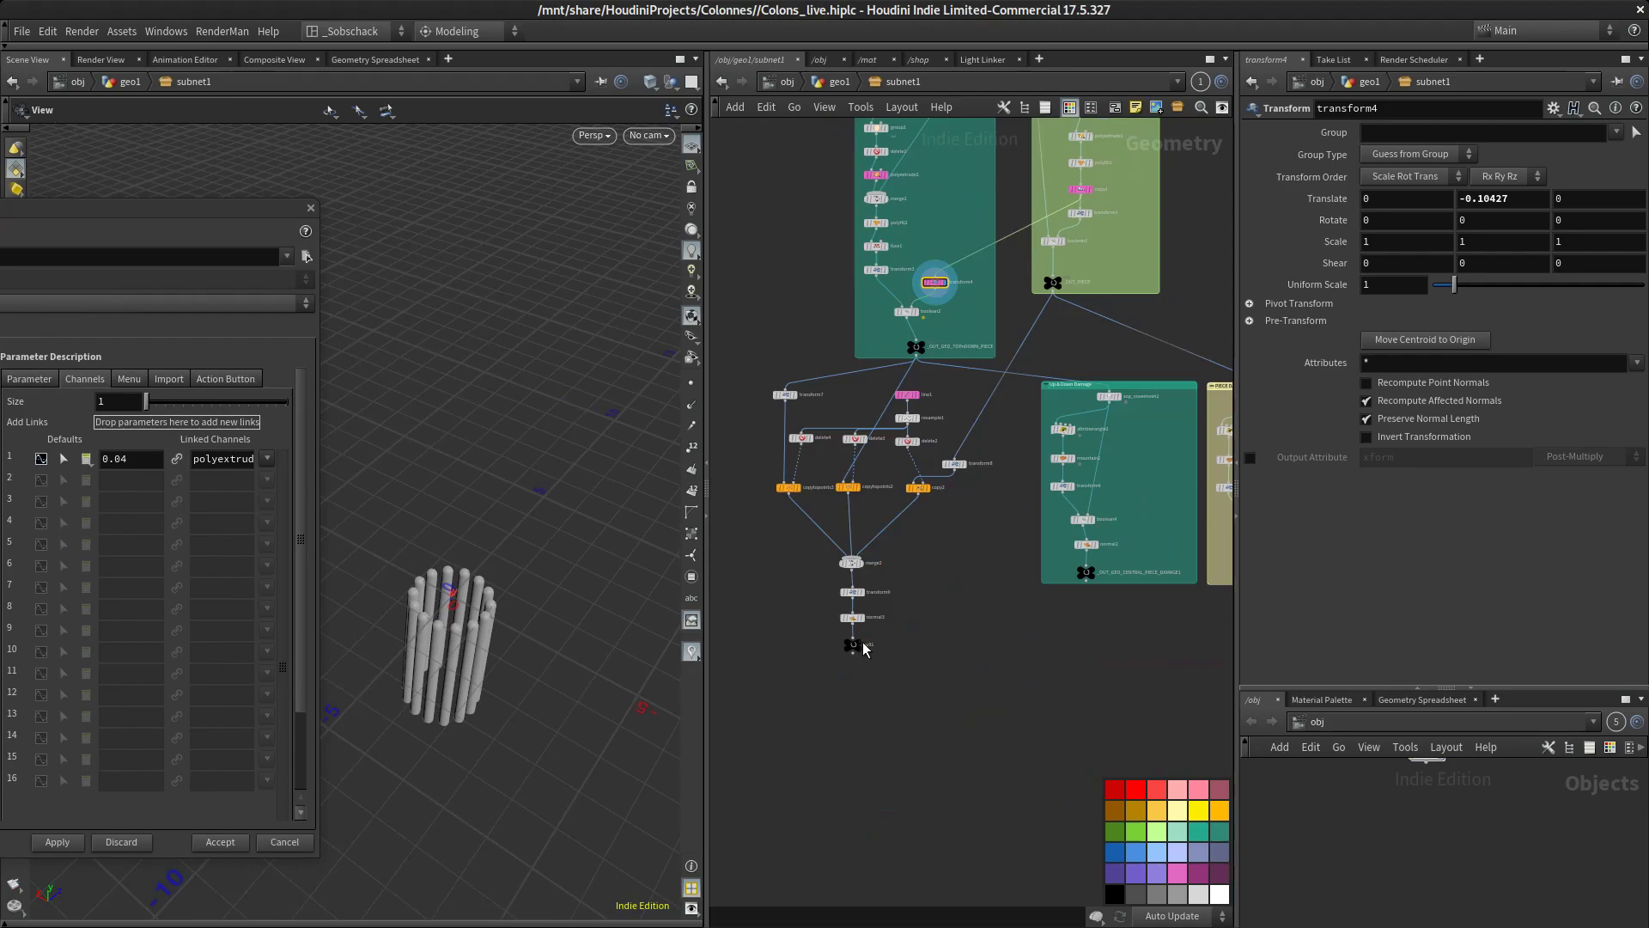
left_click(870, 647)
left_click_drag(583, 648, 589, 685)
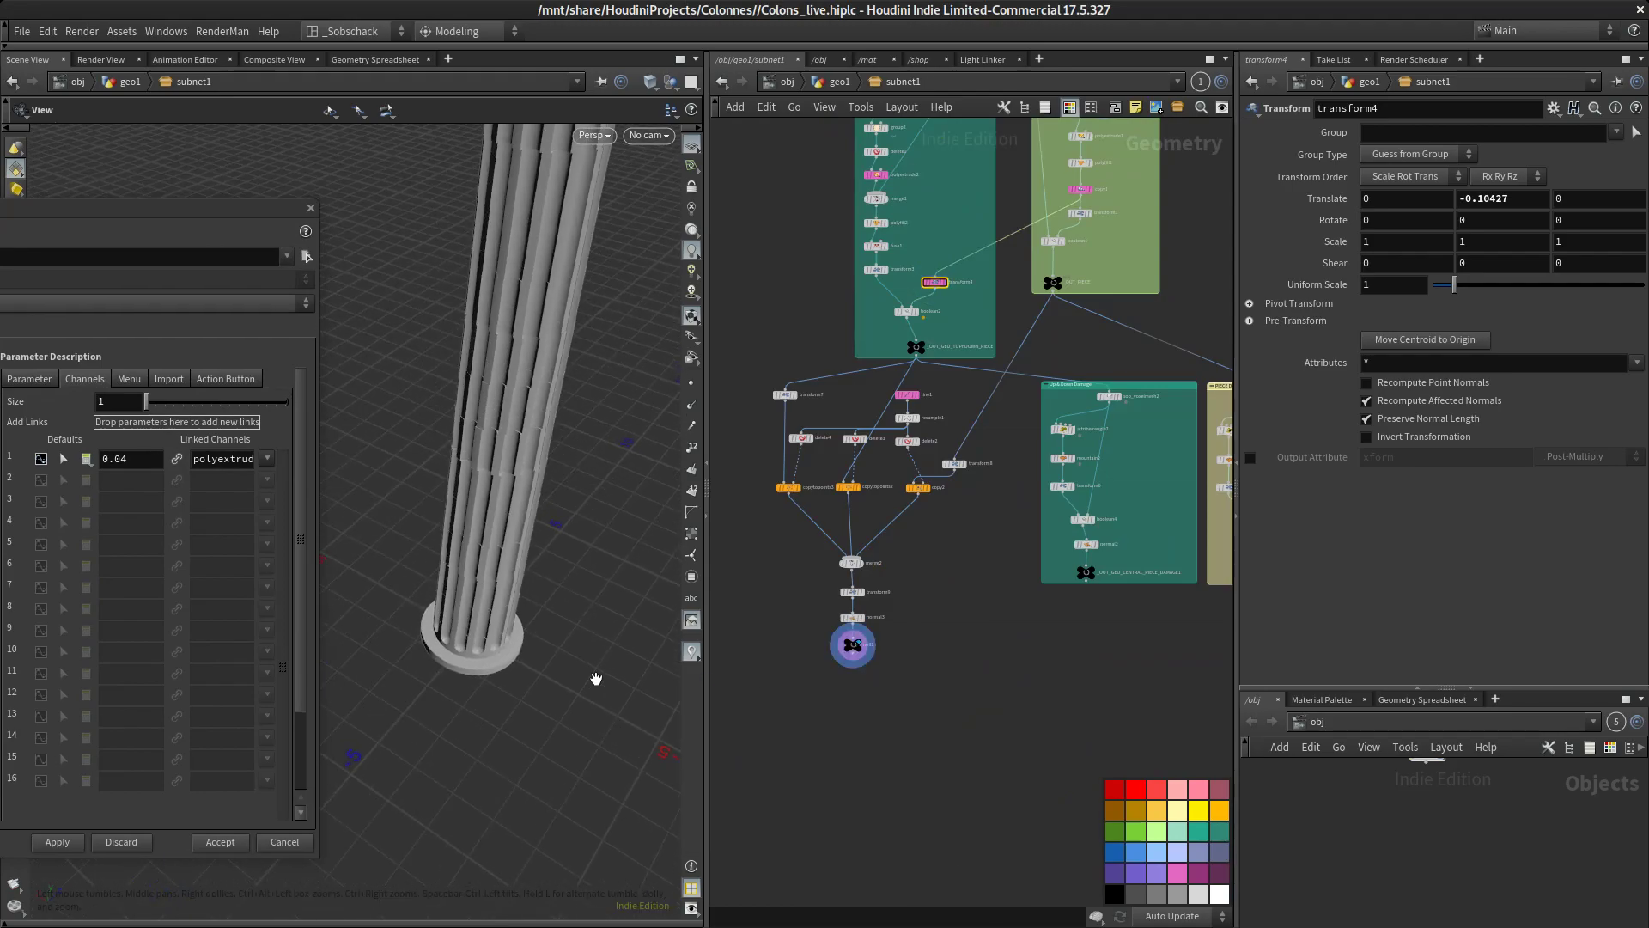
Set transform4's Y translation to -0.25827 to shift the groove ends near the column's base
scroll(932, 272, "up", 5)
left_click(1519, 196)
middle_click_drag(1523, 191, 1525, 182)
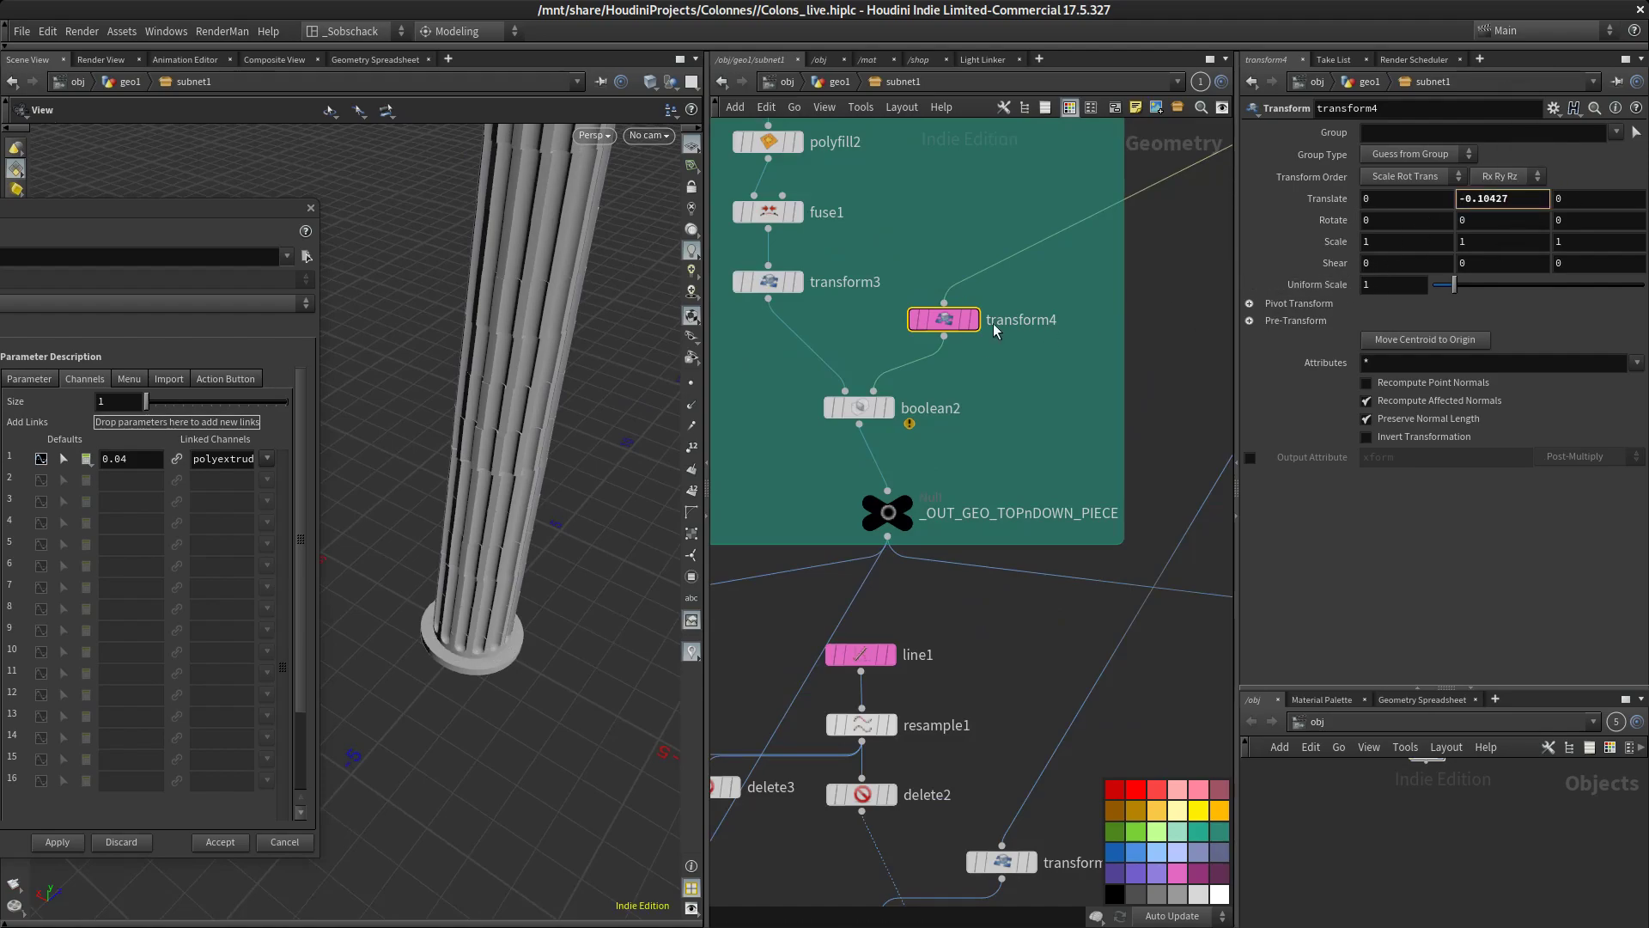
left_click_drag(533, 649, 570, 641)
middle_click_drag(570, 640, 565, 481)
right_click_drag(565, 481, 481, 636)
middle_click_drag(481, 635, 501, 516)
right_click_drag(502, 344, 504, 394)
middle_click_drag(504, 394, 507, 471)
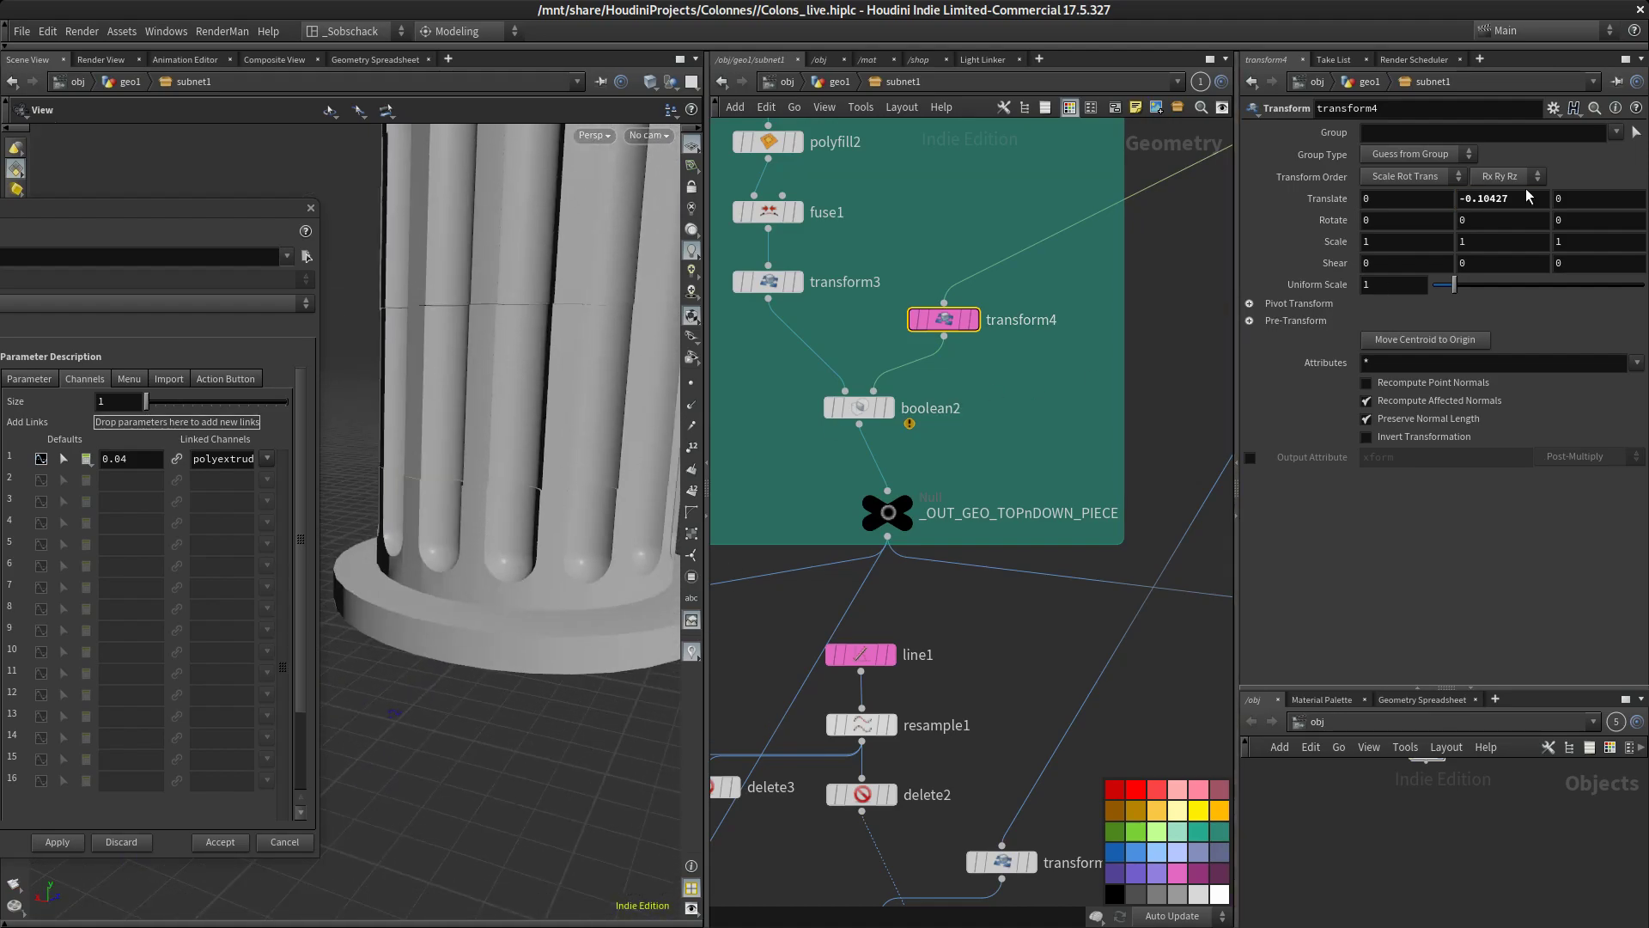
middle_click_drag(1519, 201, 1518, 253)
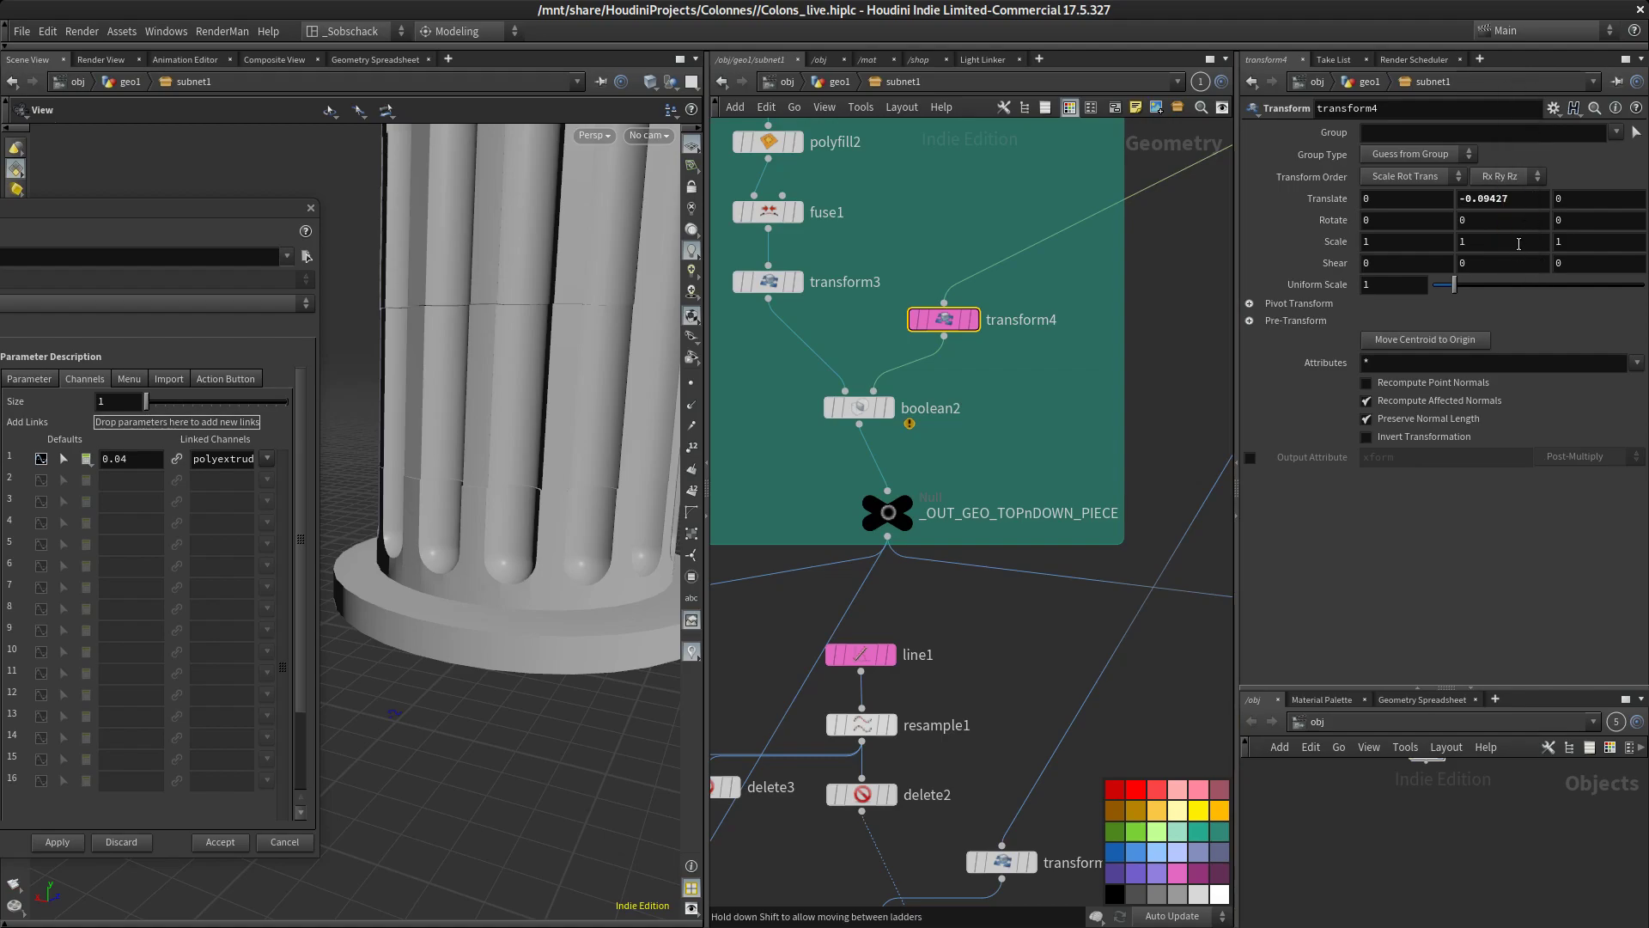
middle_click_drag(1506, 195, 150, 235)
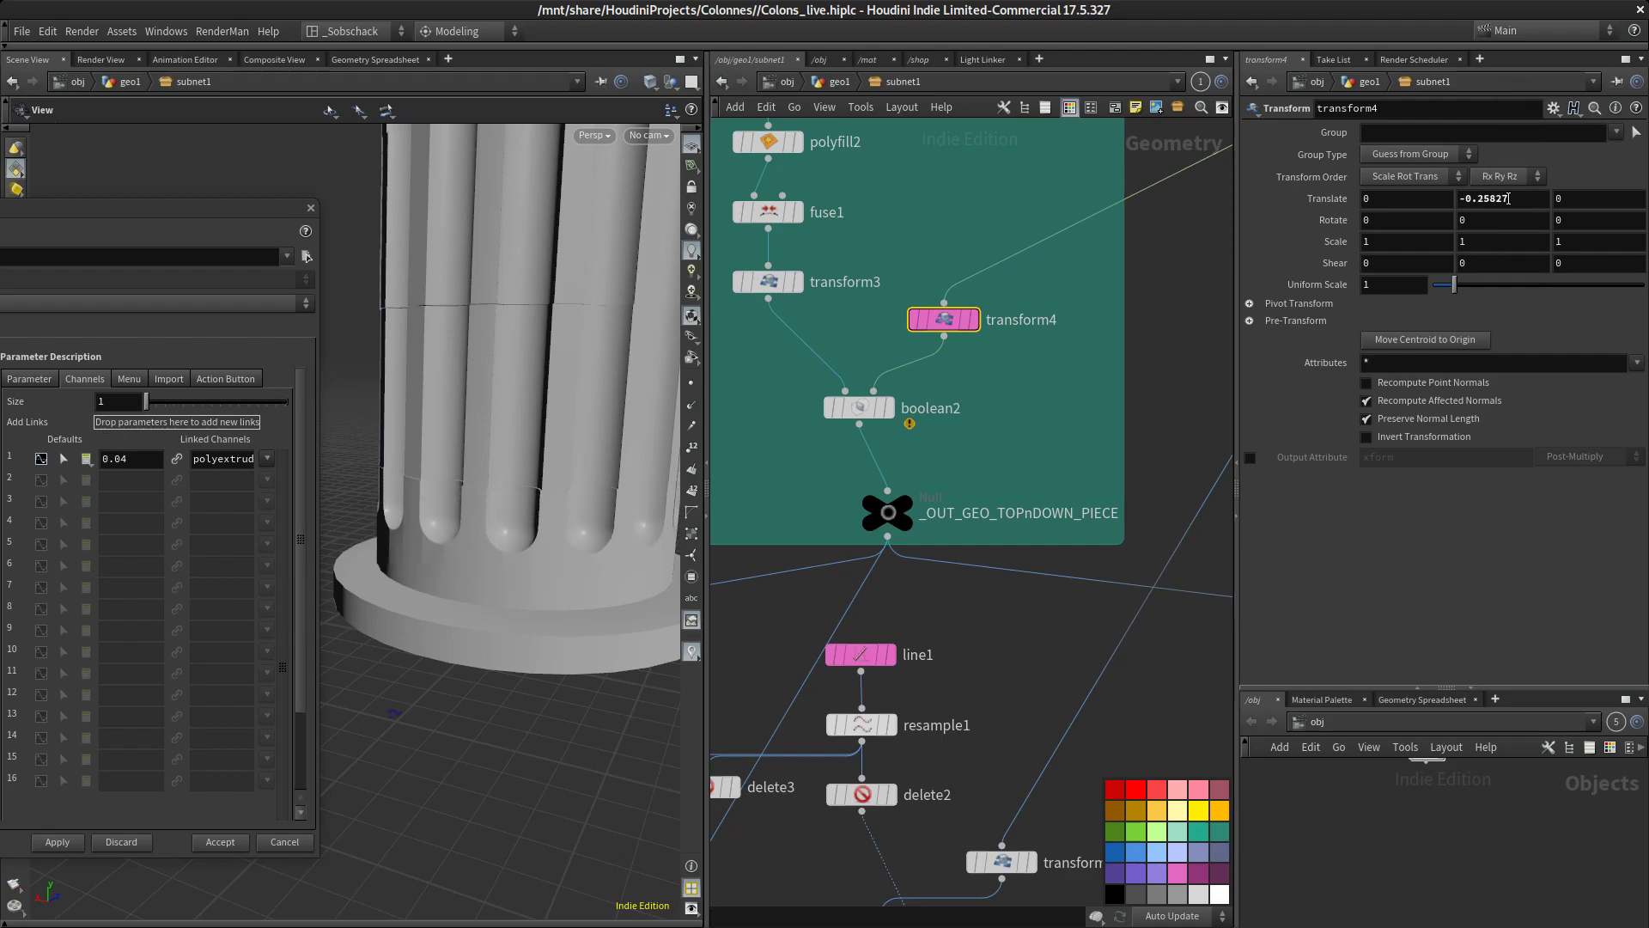
Add transform4's Translate Y parameter to the Dessus.dessous folder of the asset
left_click_drag(125, 212, 671, 228)
left_click(311, 469)
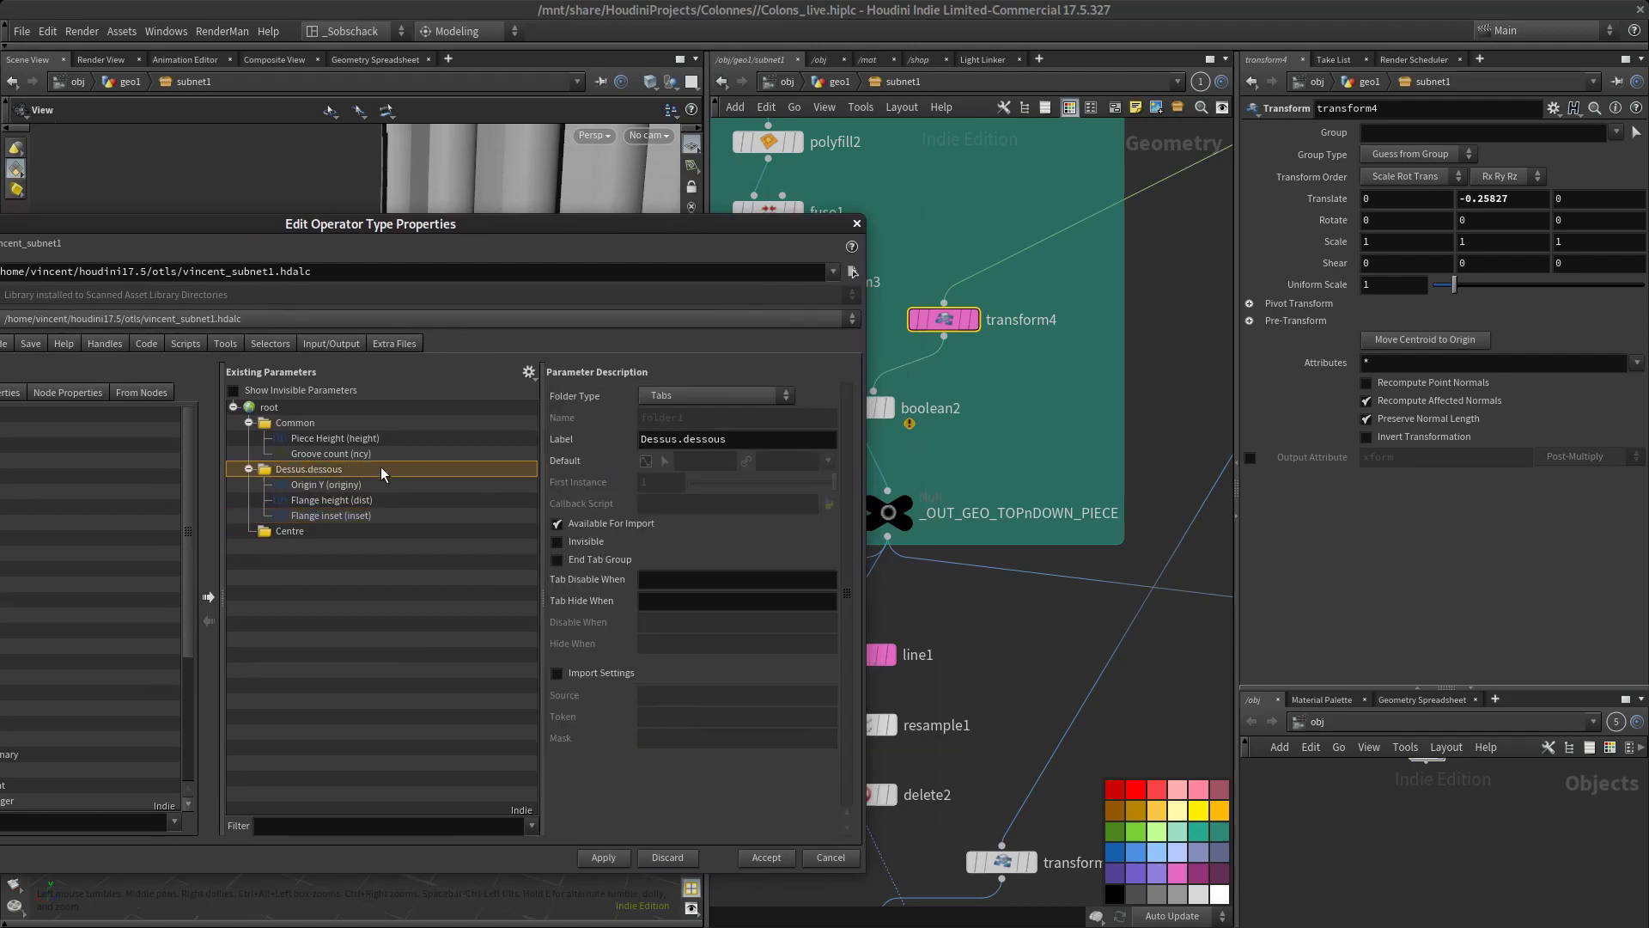
left_click(1484, 201)
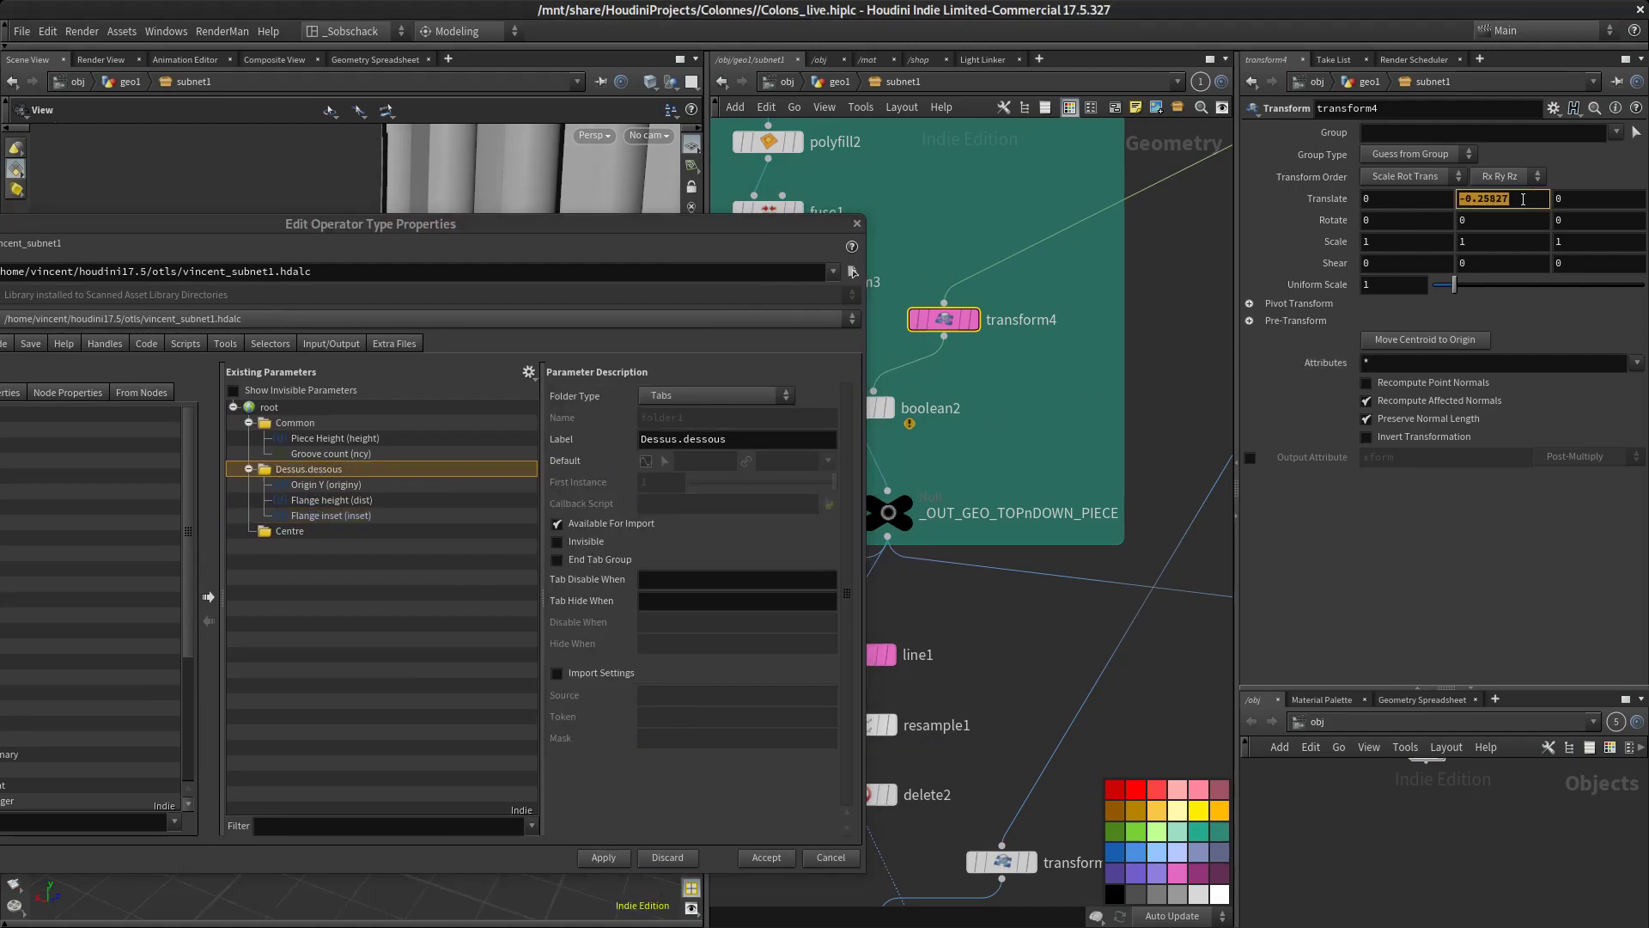
left_click_drag(281, 461, 294, 473)
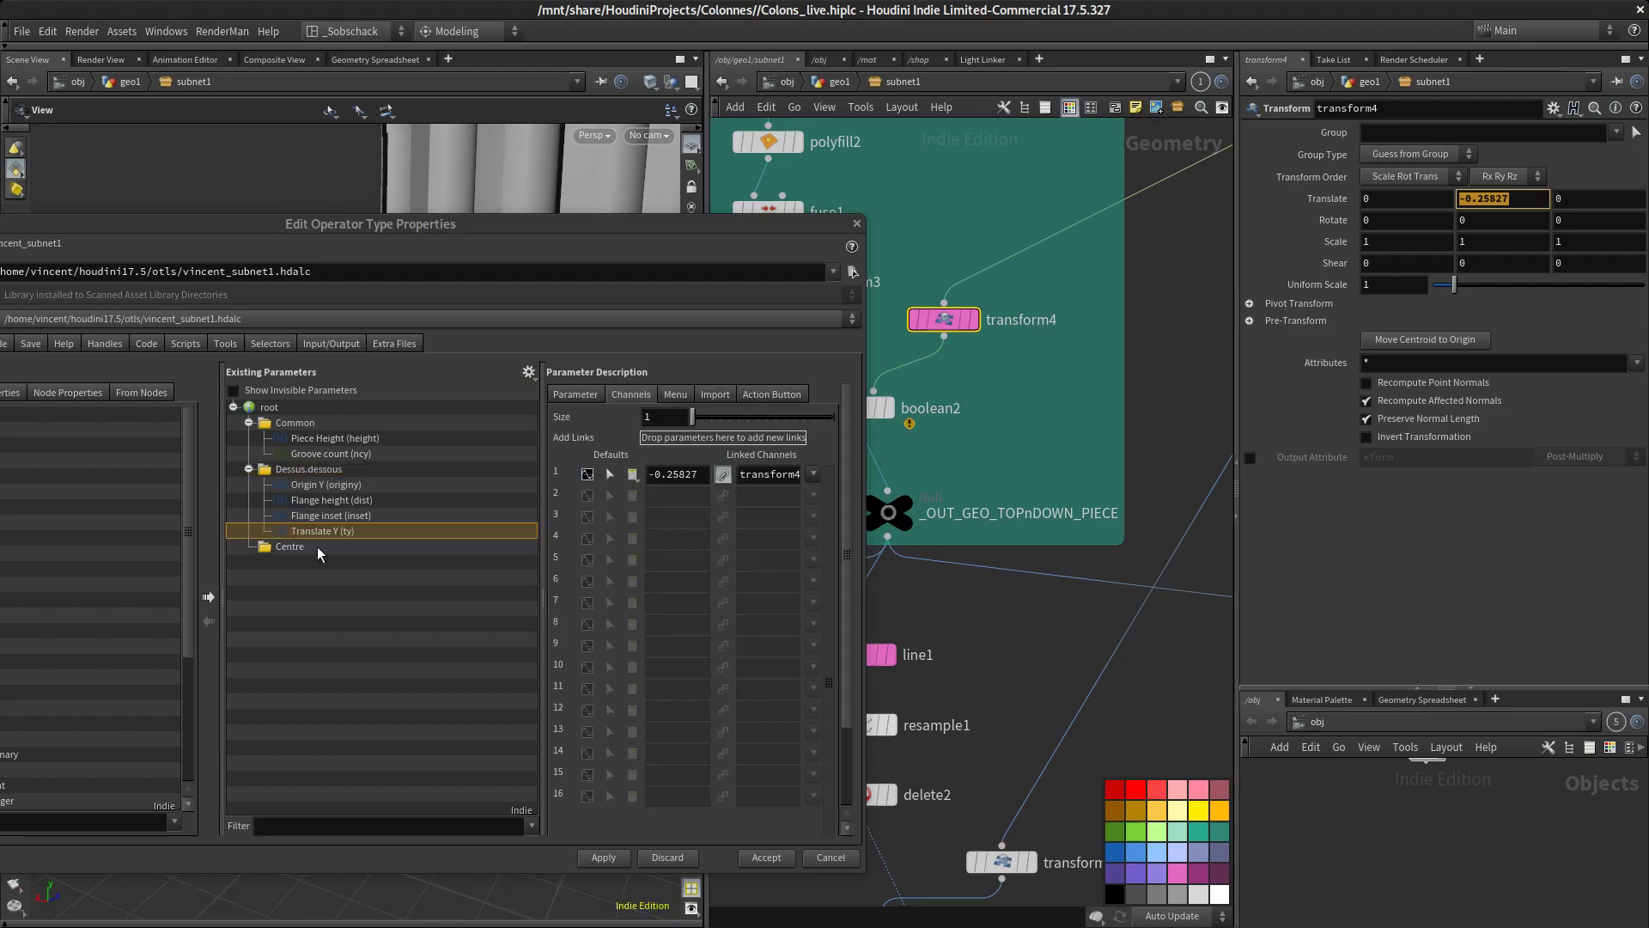
double_click(322, 533)
key("Return")
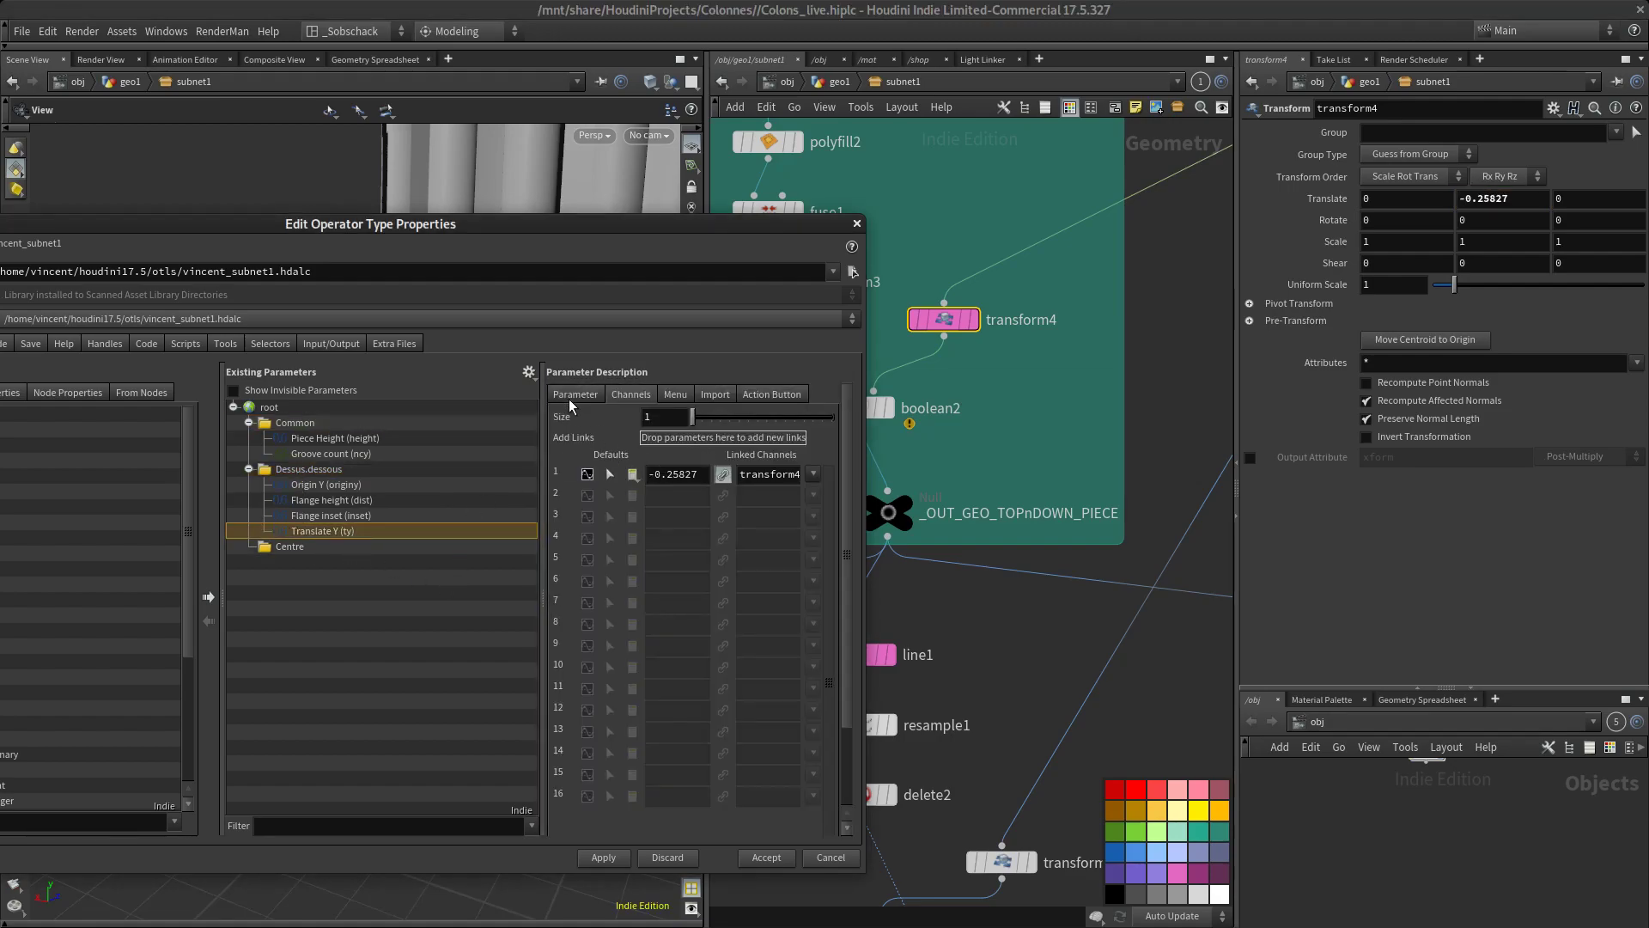
Label the asset's Translate Y parameter Groove height
left_click_drag(540, 237, 579, 294)
left_click(634, 452)
triple_click(743, 499)
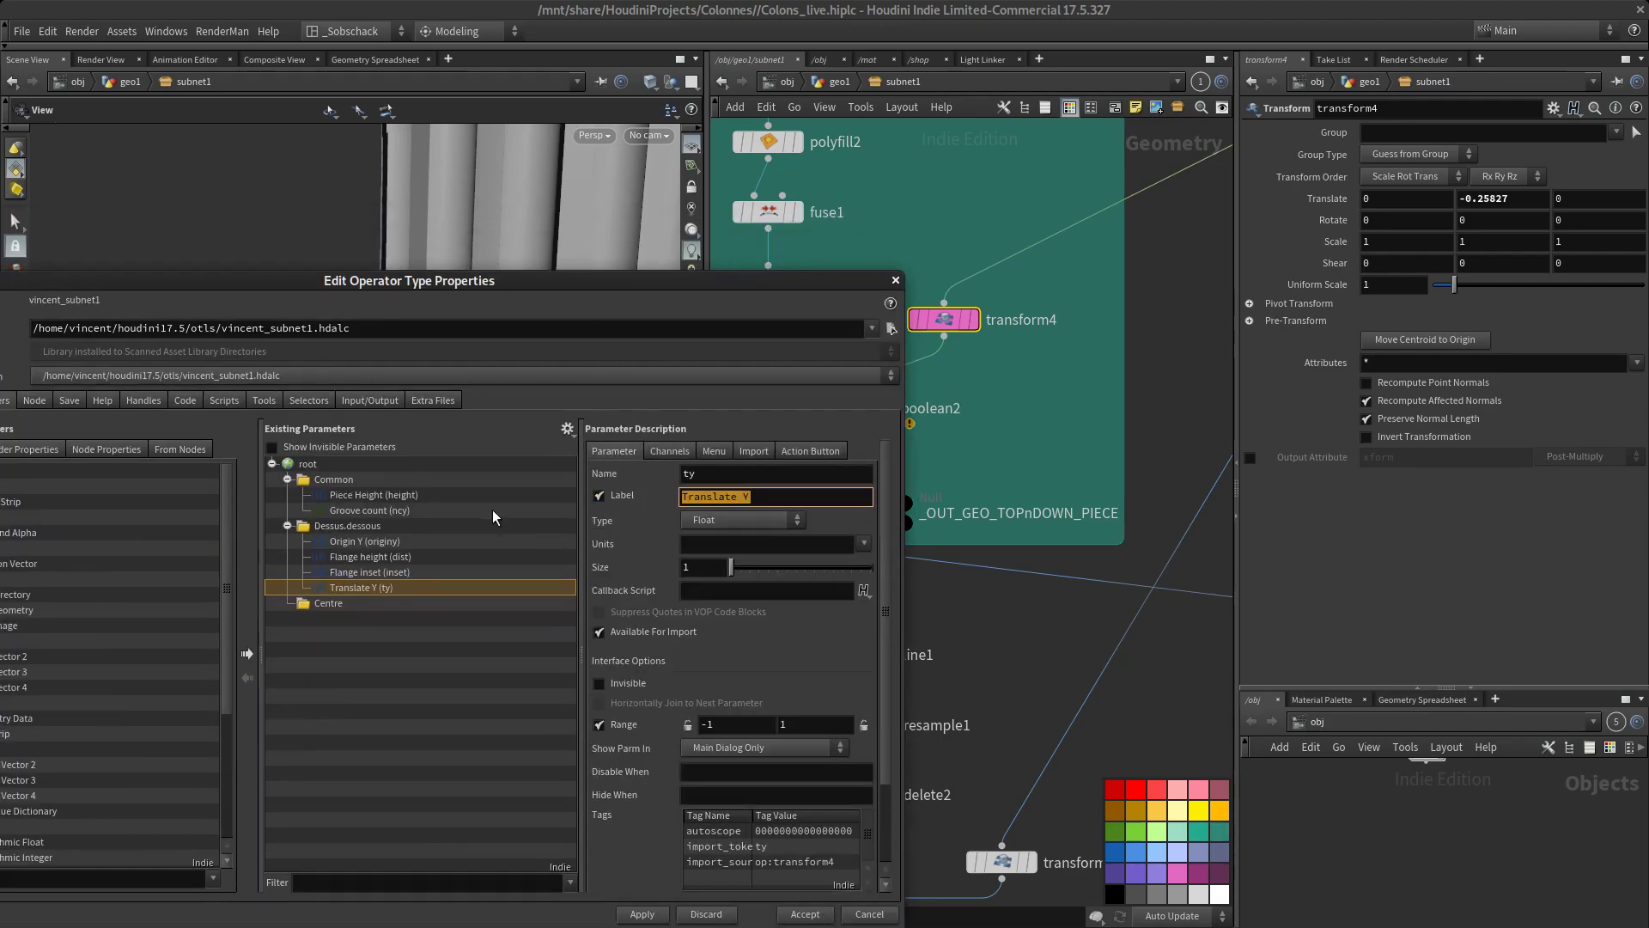
type("Groove height")
Set the Groove height range from 0 to -0.5 and apply the asset changes
left_click(703, 725)
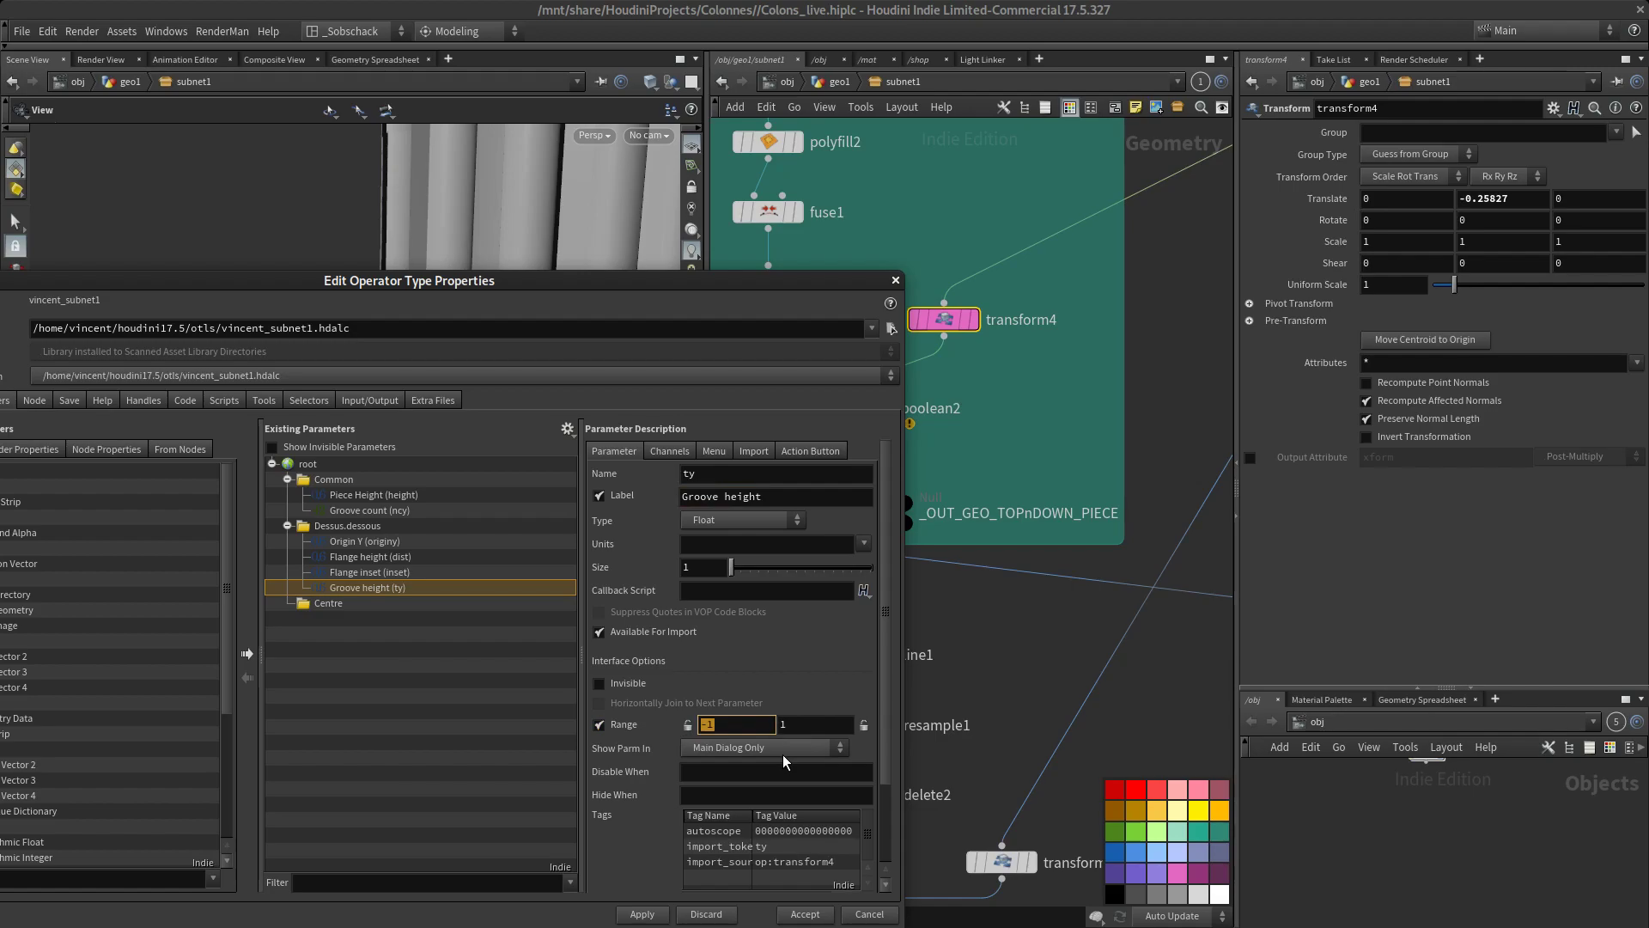
type("0")
key("Tab")
type("-0.5")
key("Return")
left_click(641, 915)
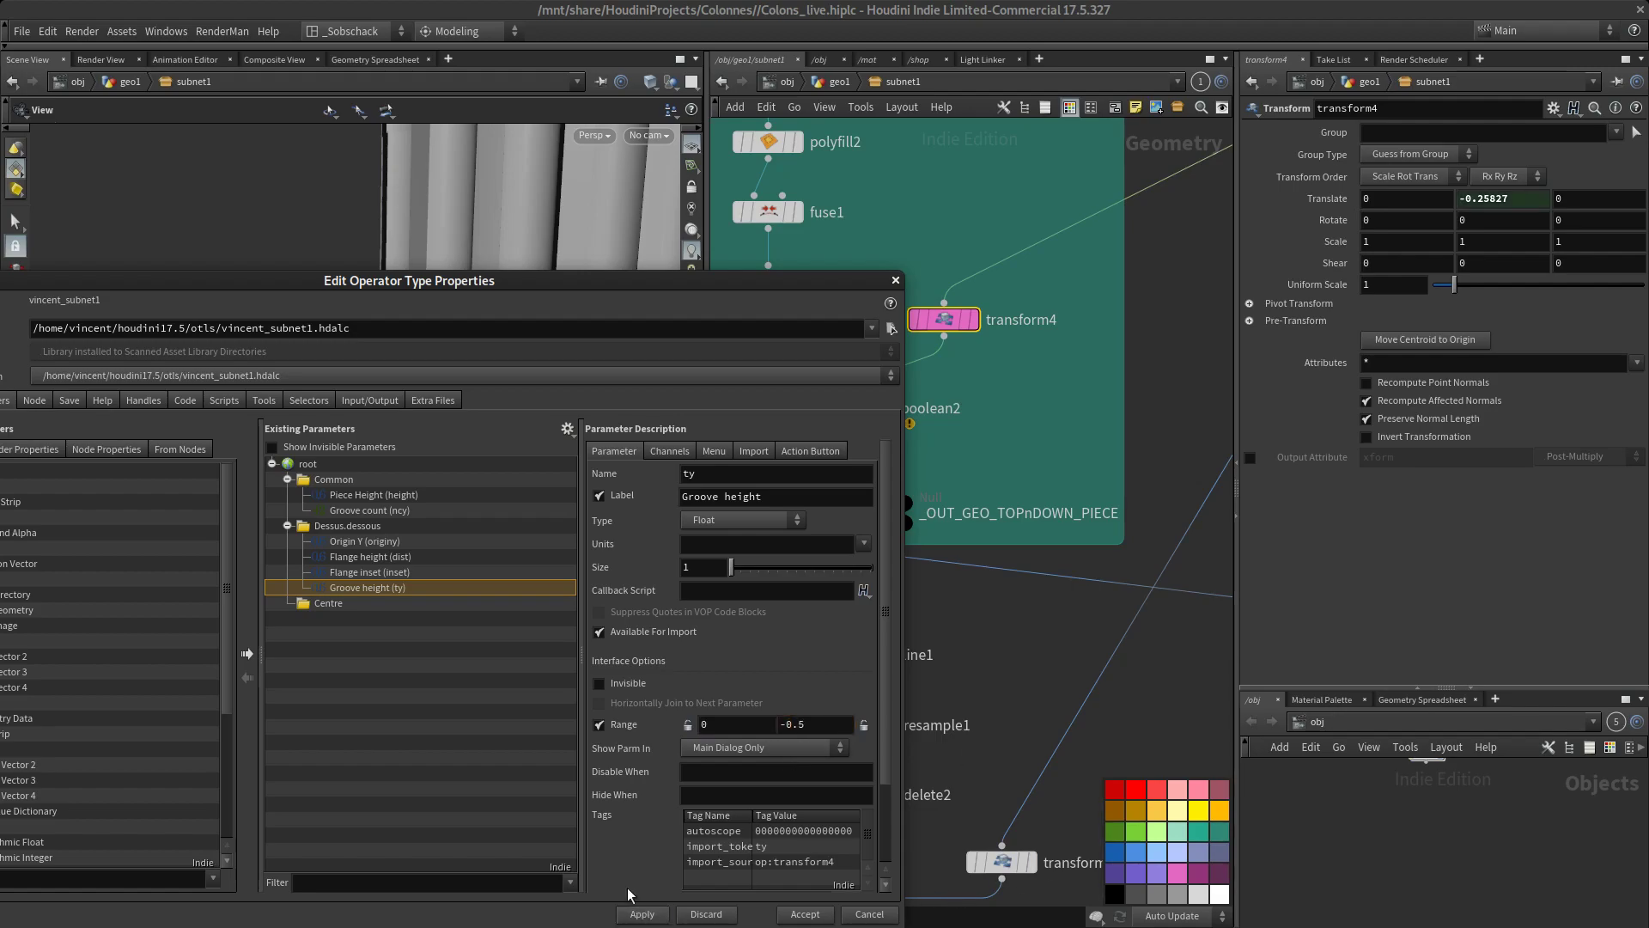
Add the Length parameter of the line1 node to the asset's Common folder, above Piece Height
left_click_drag(422, 268, 0, 208)
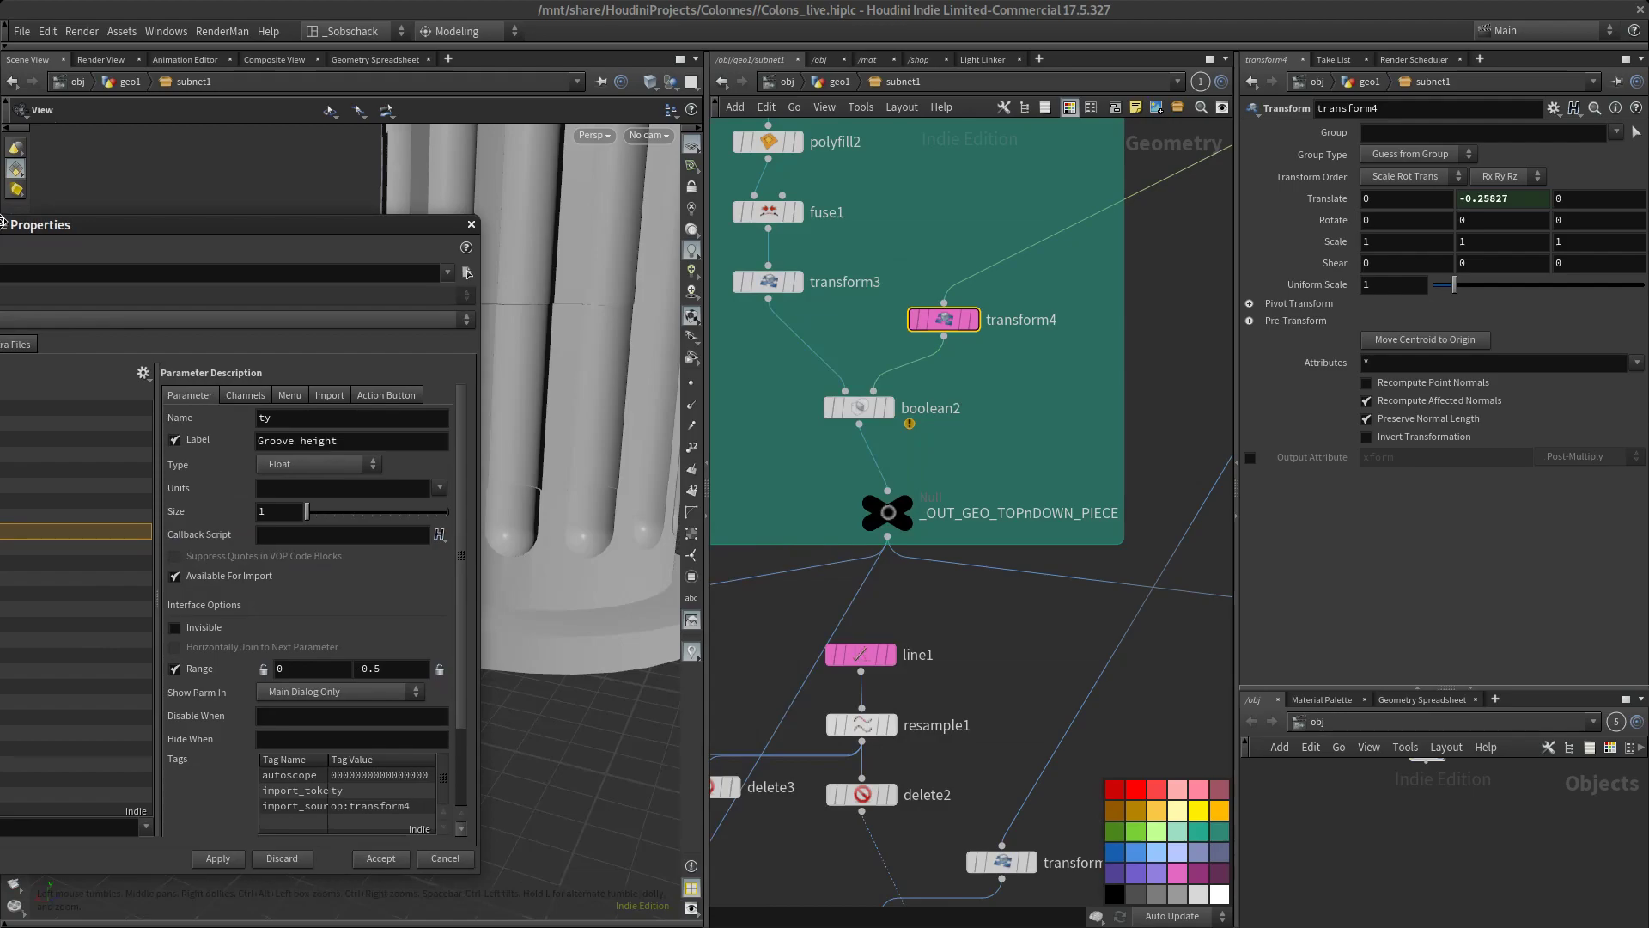
scroll(1192, 441, "down", 5)
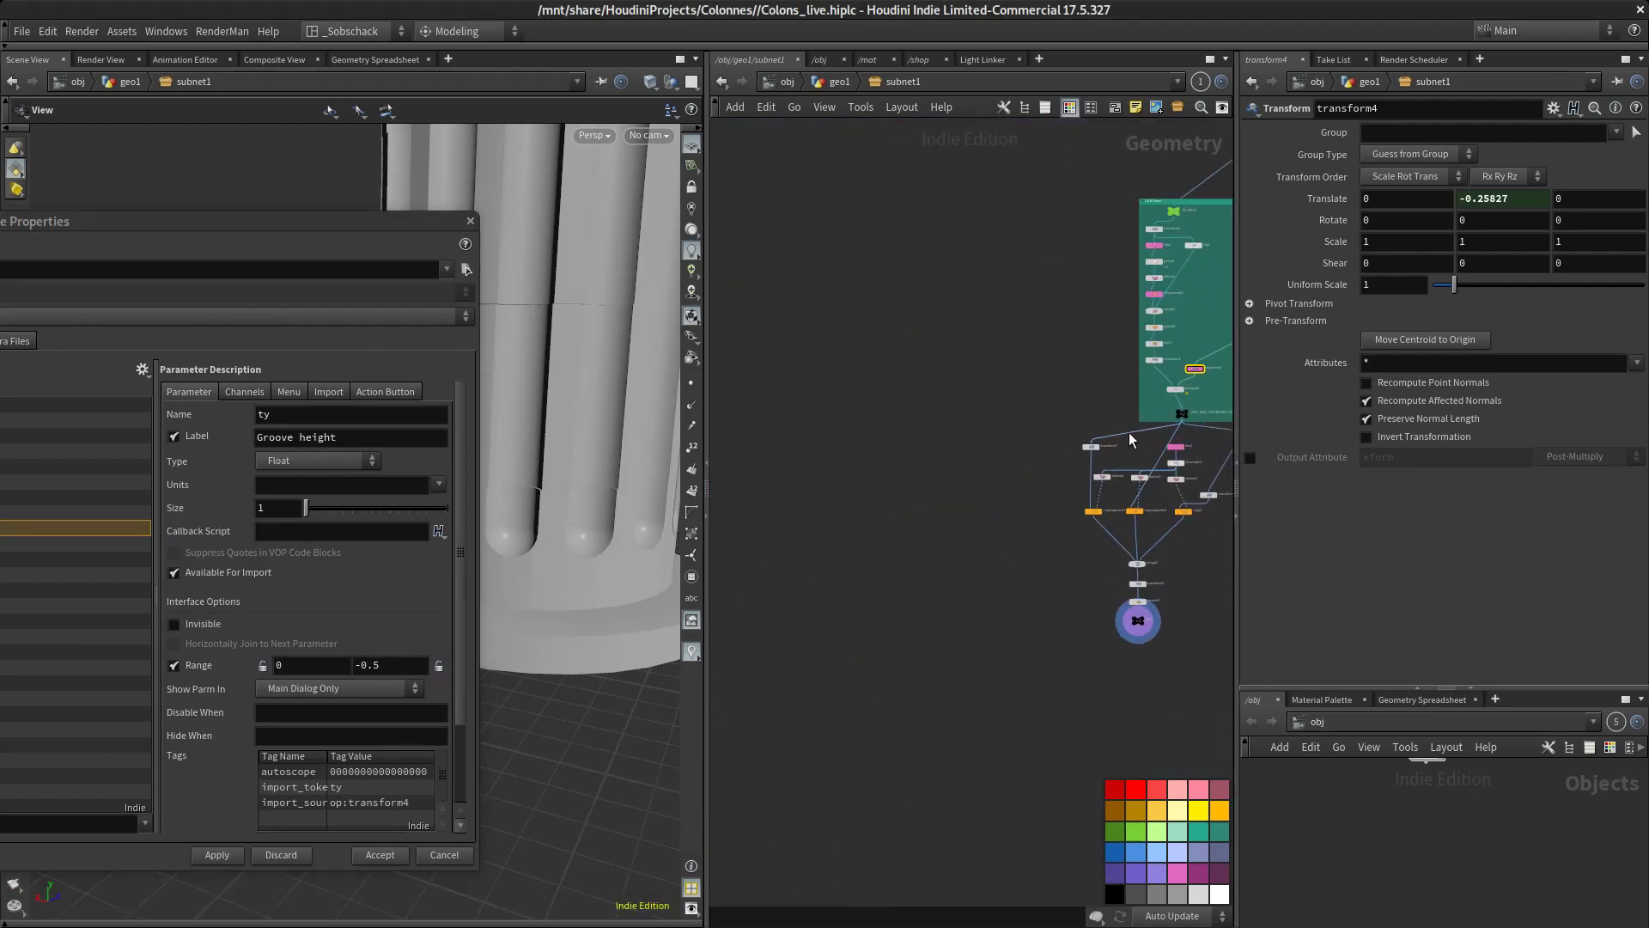
scroll(1128, 431, "up", 5)
left_click_drag(292, 232, 496, 169)
left_click(120, 359)
left_click(928, 436)
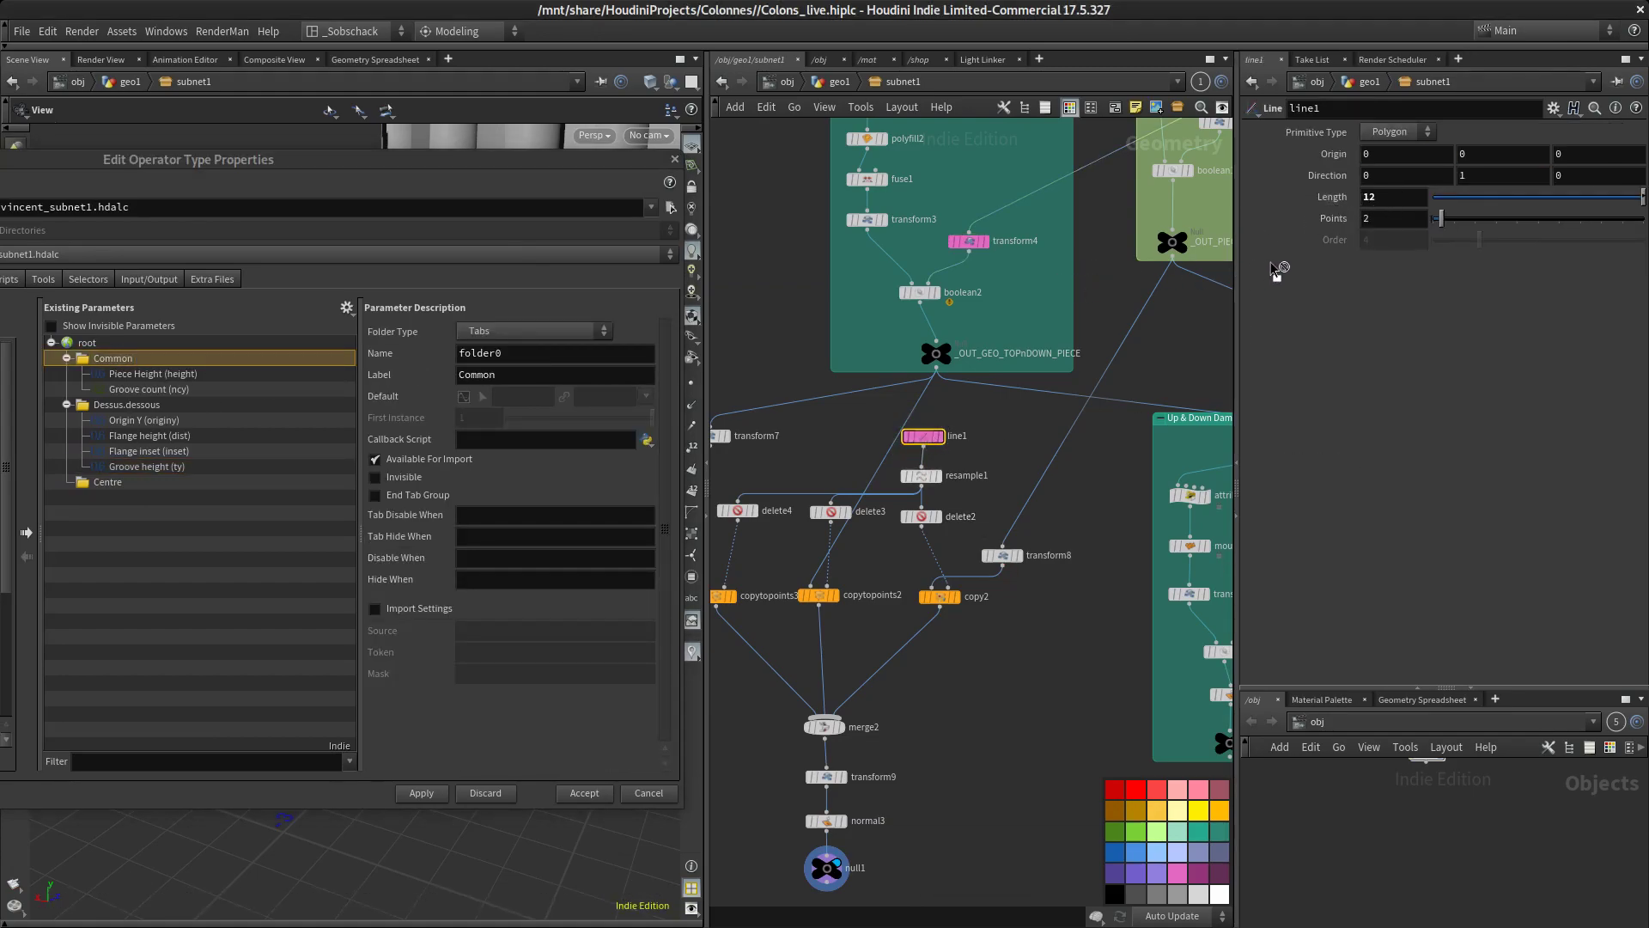
left_click_drag(1392, 209, 122, 367)
Relabel the Origin Y parameter in the Dessus.dessous folder as Height and apply the changes
left_click(126, 410)
left_click(247, 432)
key("Tab")
type("Height")
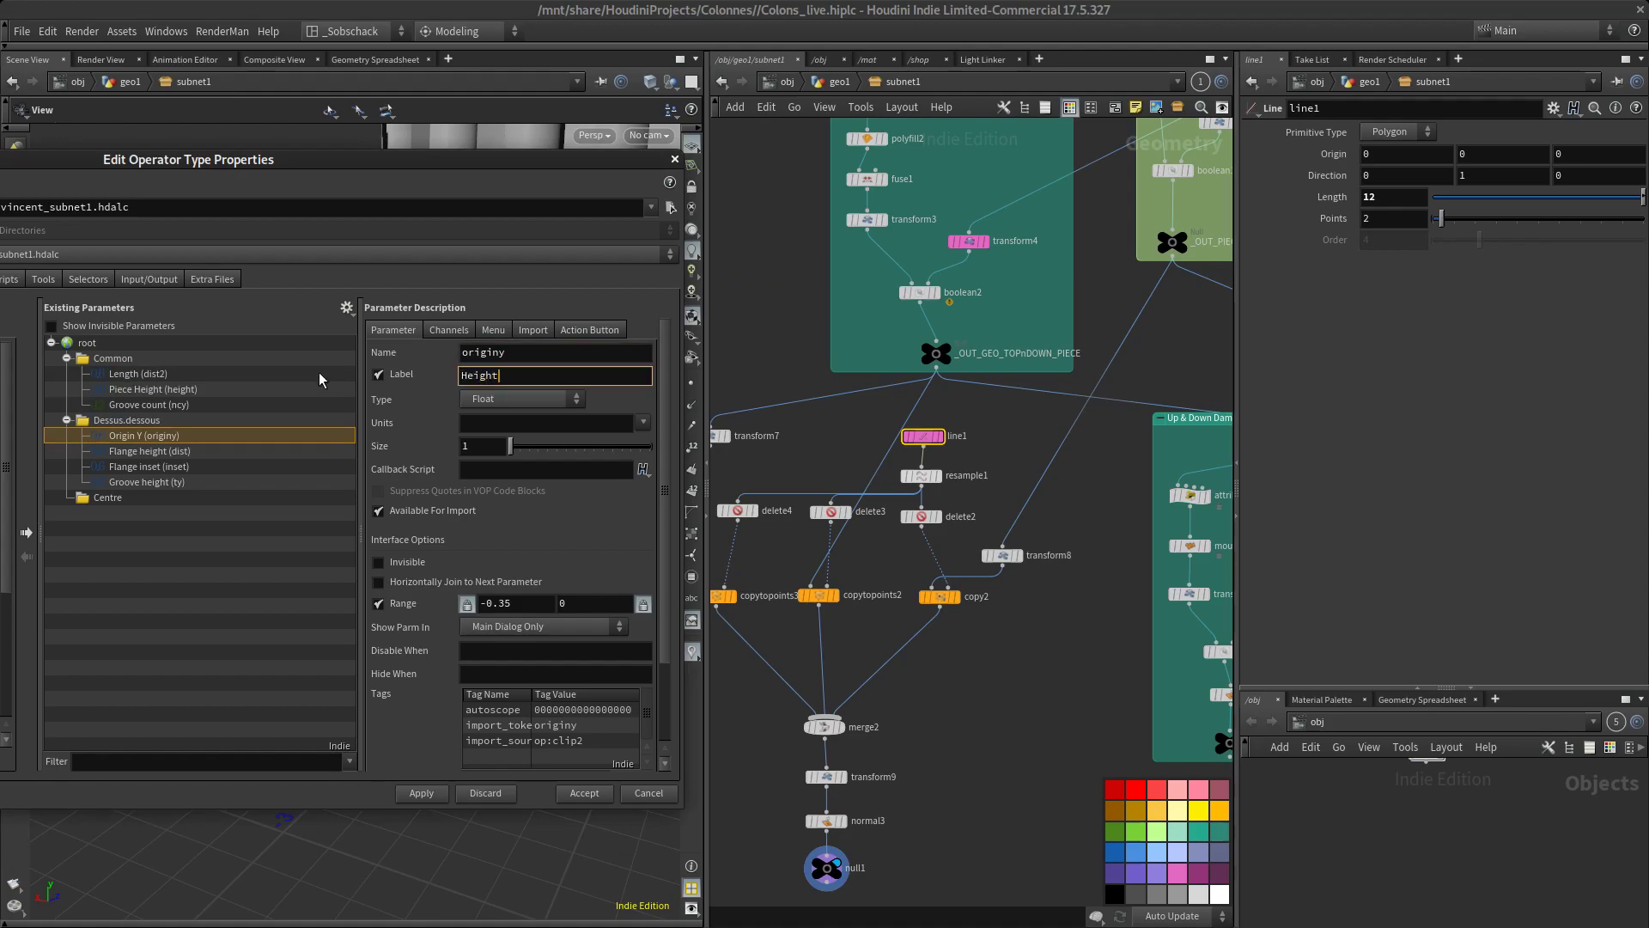
key("Return")
left_click(430, 793)
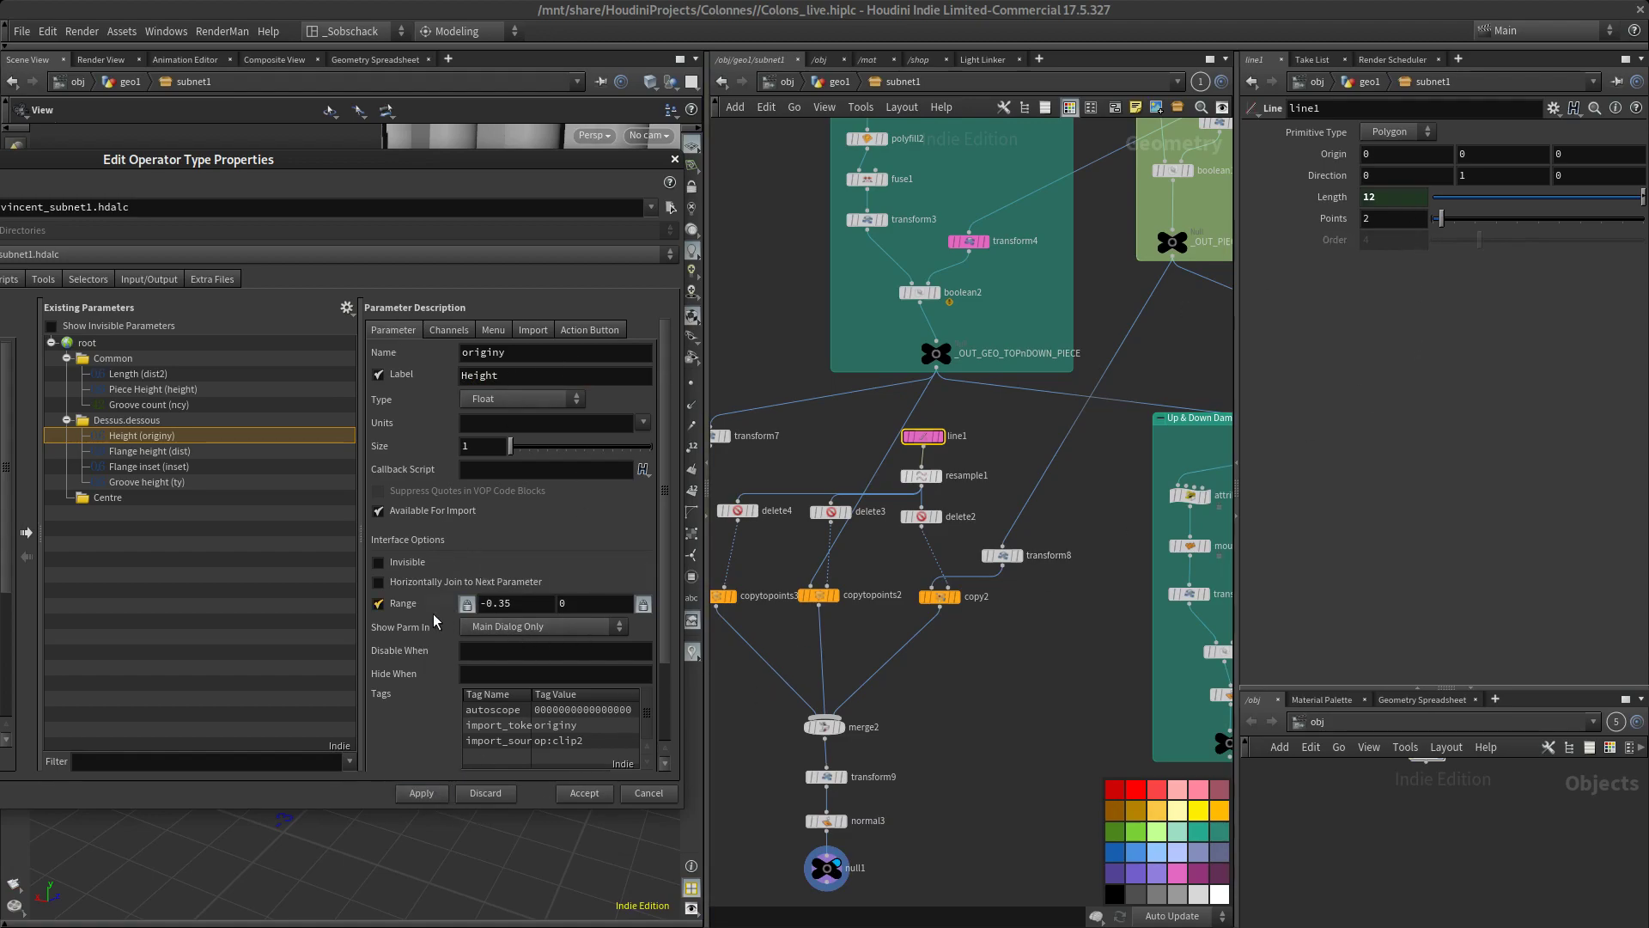
Relabel the Length parameter in the Common folder as Height
left_click(187, 378)
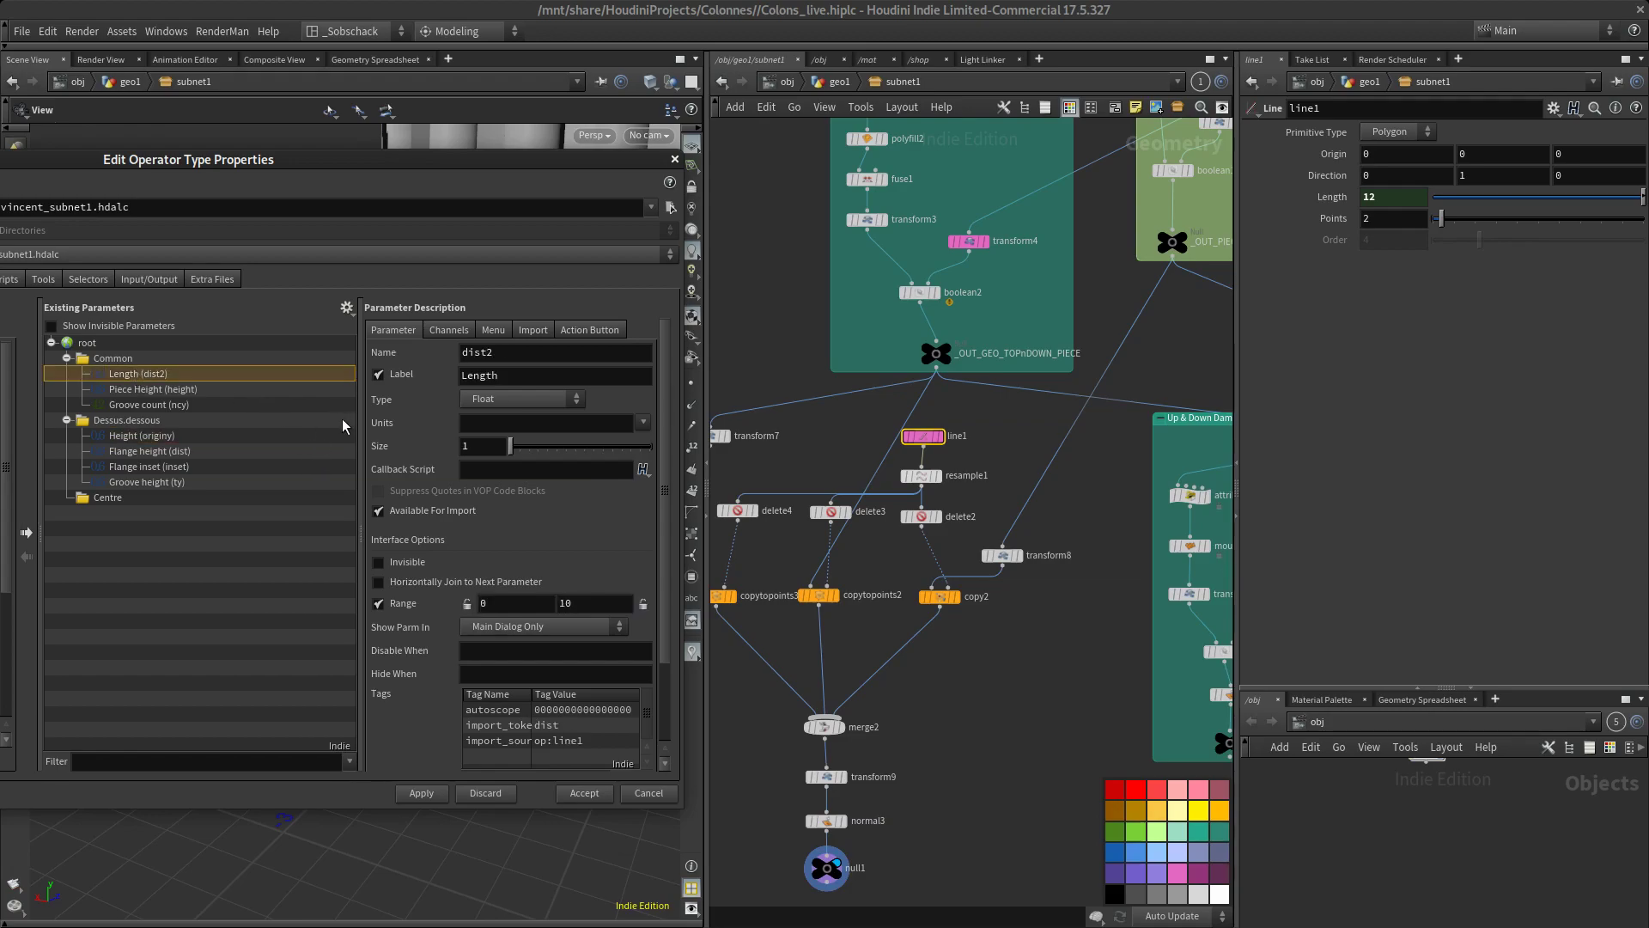
left_click(156, 435)
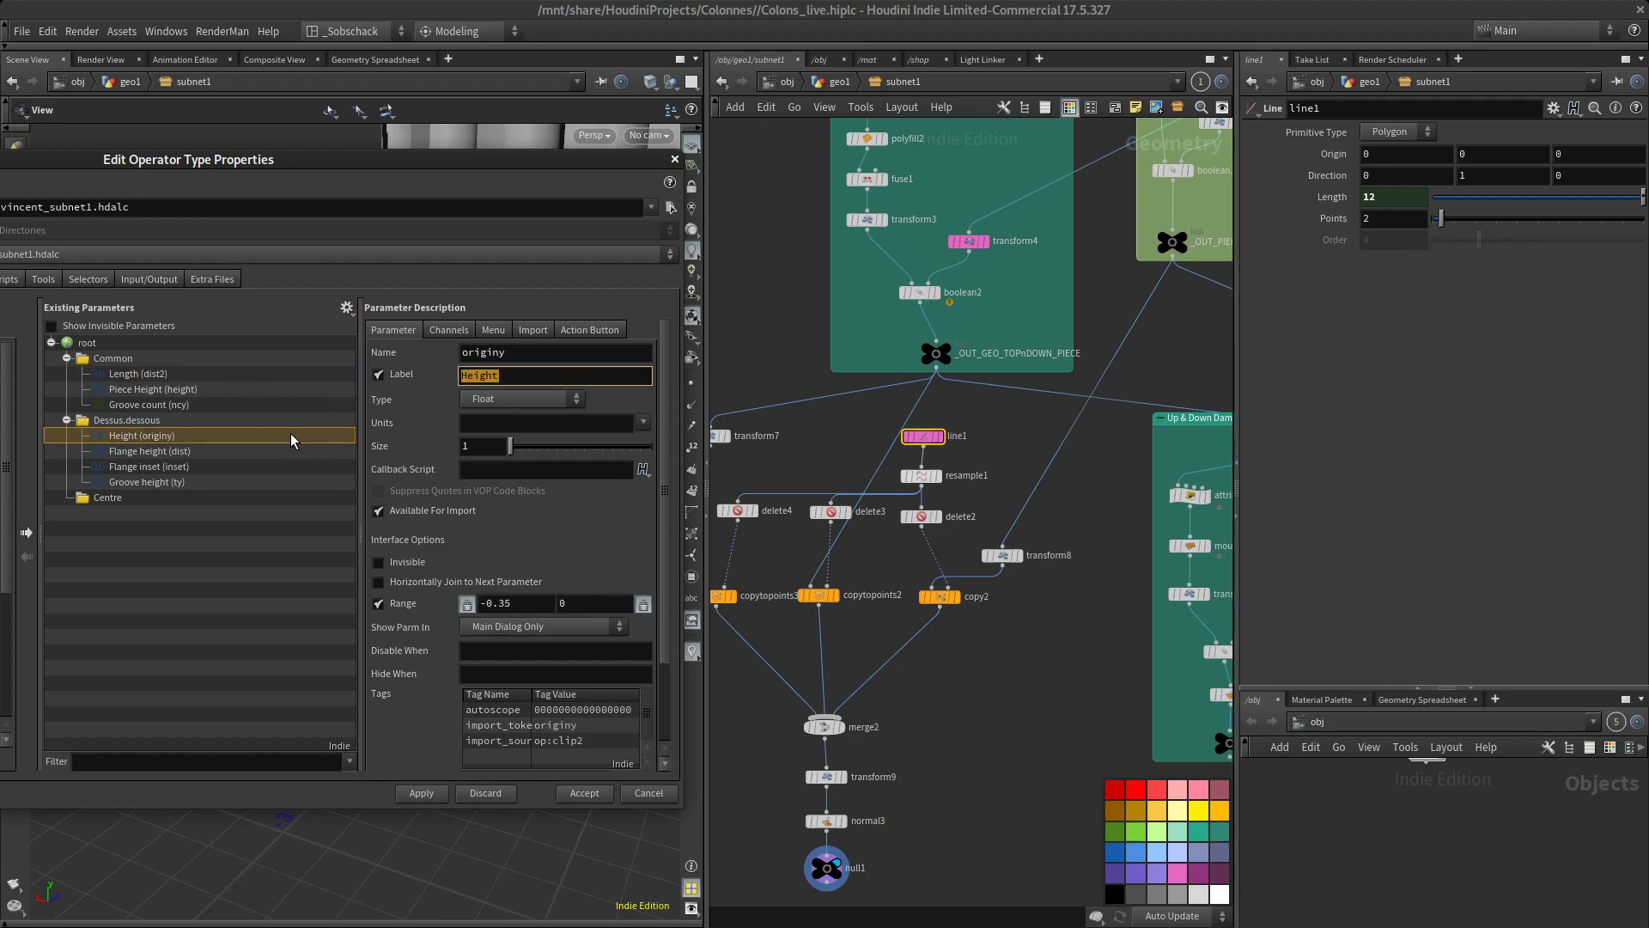
left_click(596, 379)
left_click_drag(551, 380, 439, 385)
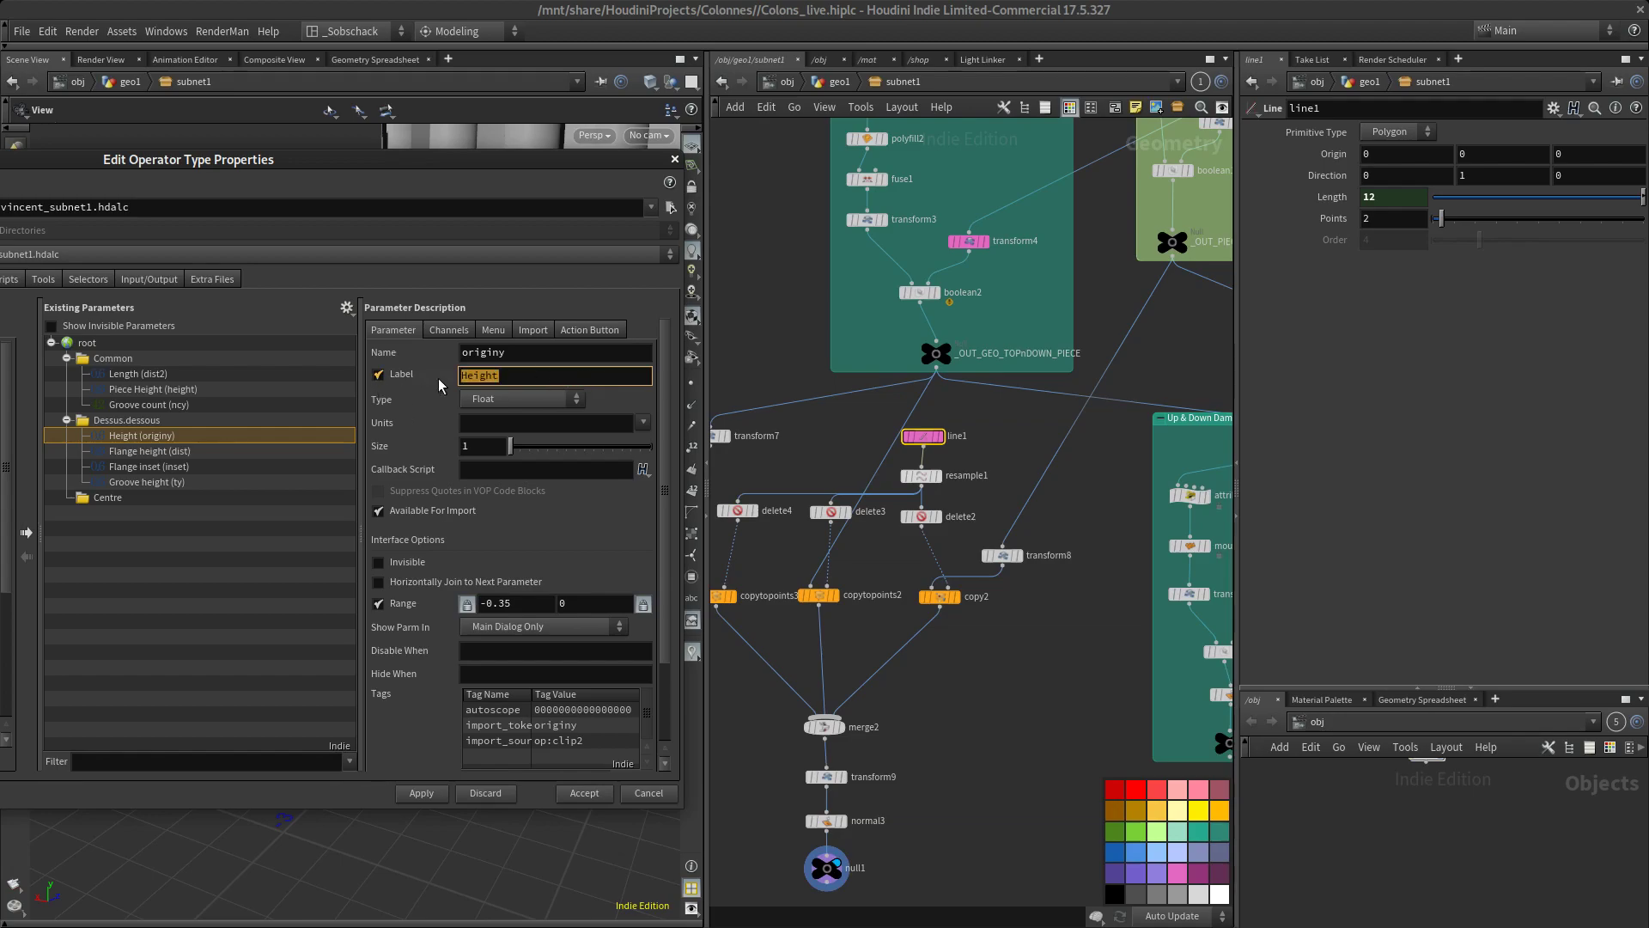
left_click(143, 375)
type("Heignt")
key("Return")
left_click_drag(486, 378, 532, 383)
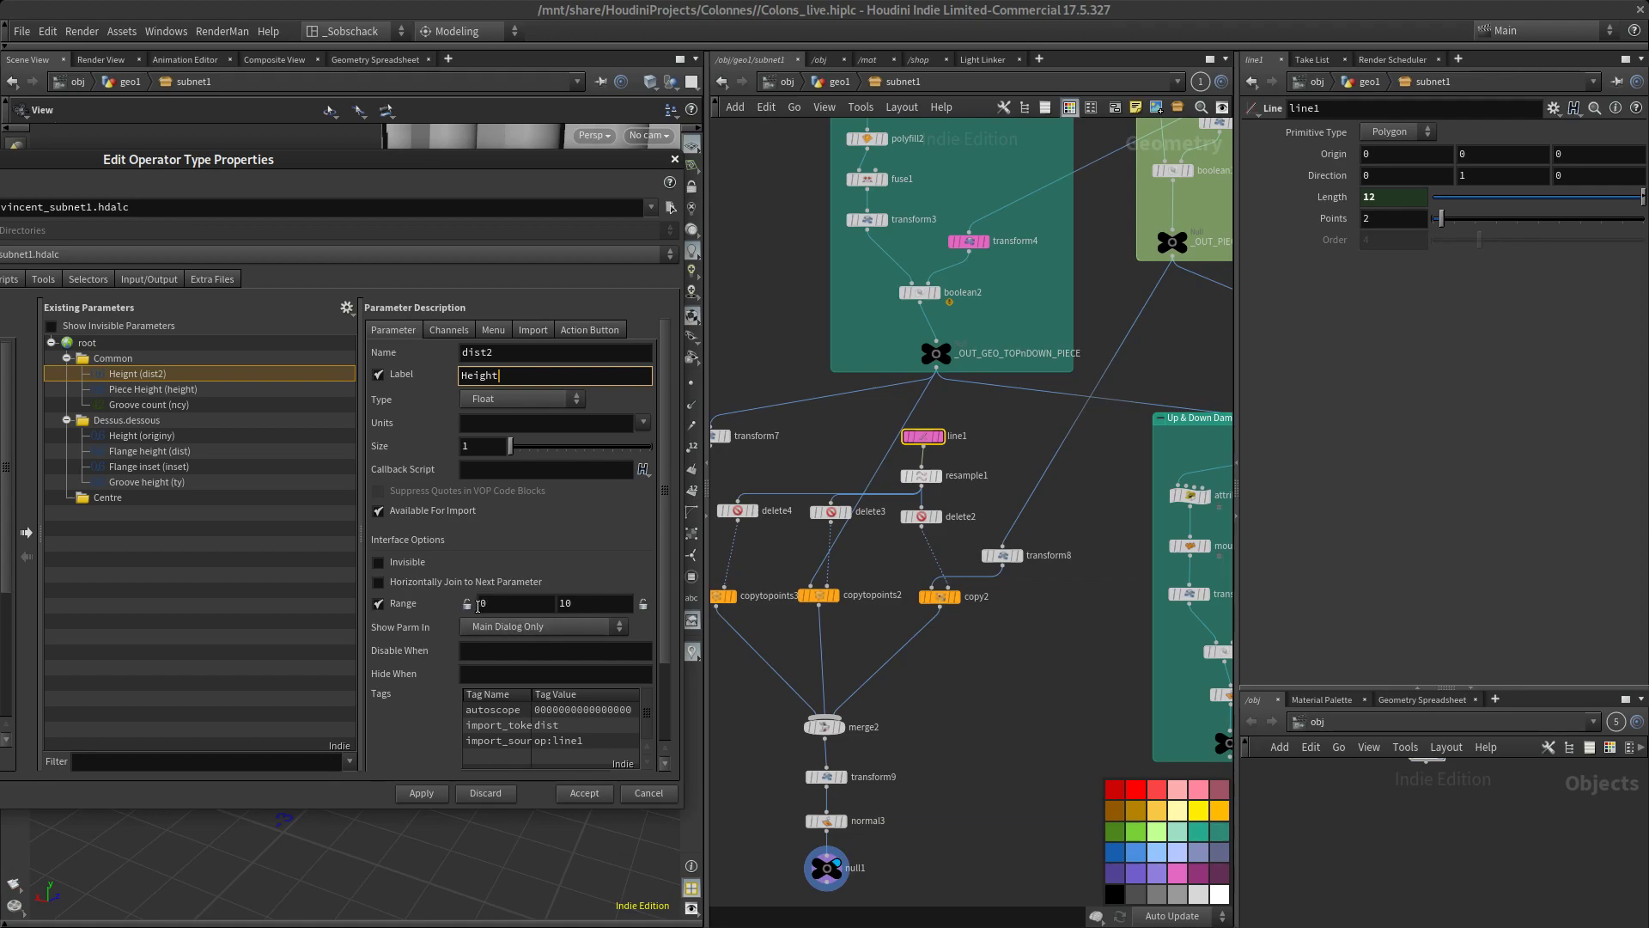
Compare the settings of the Height parameters in the Common and Dessus.dessous folders
left_click(157, 375)
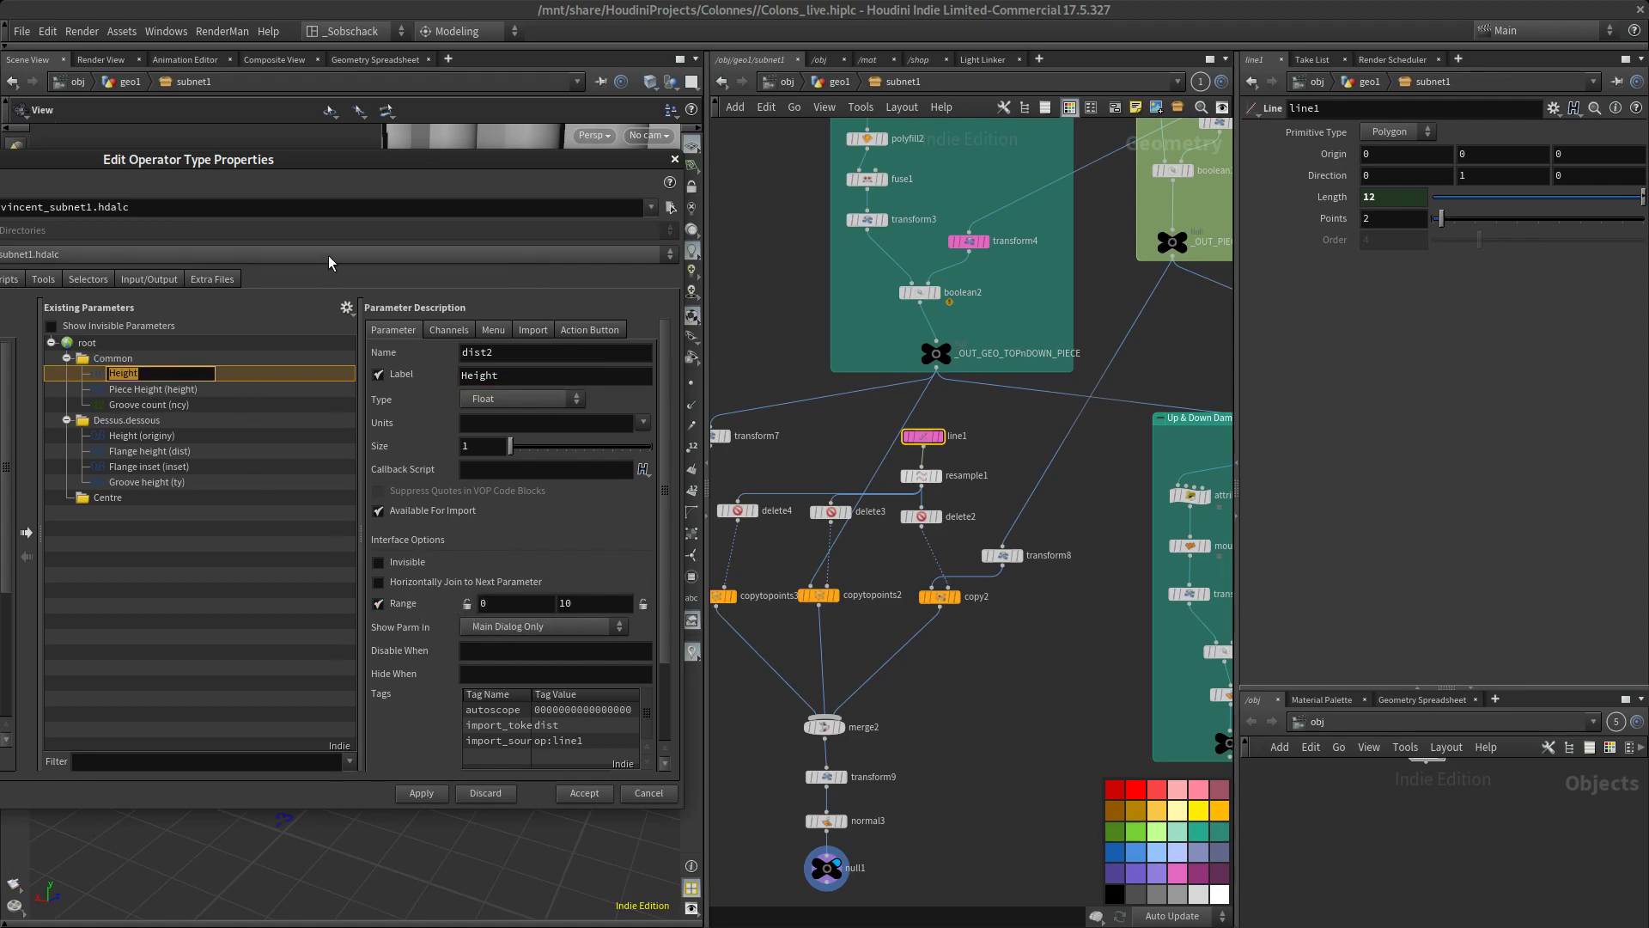
left_click(196, 436)
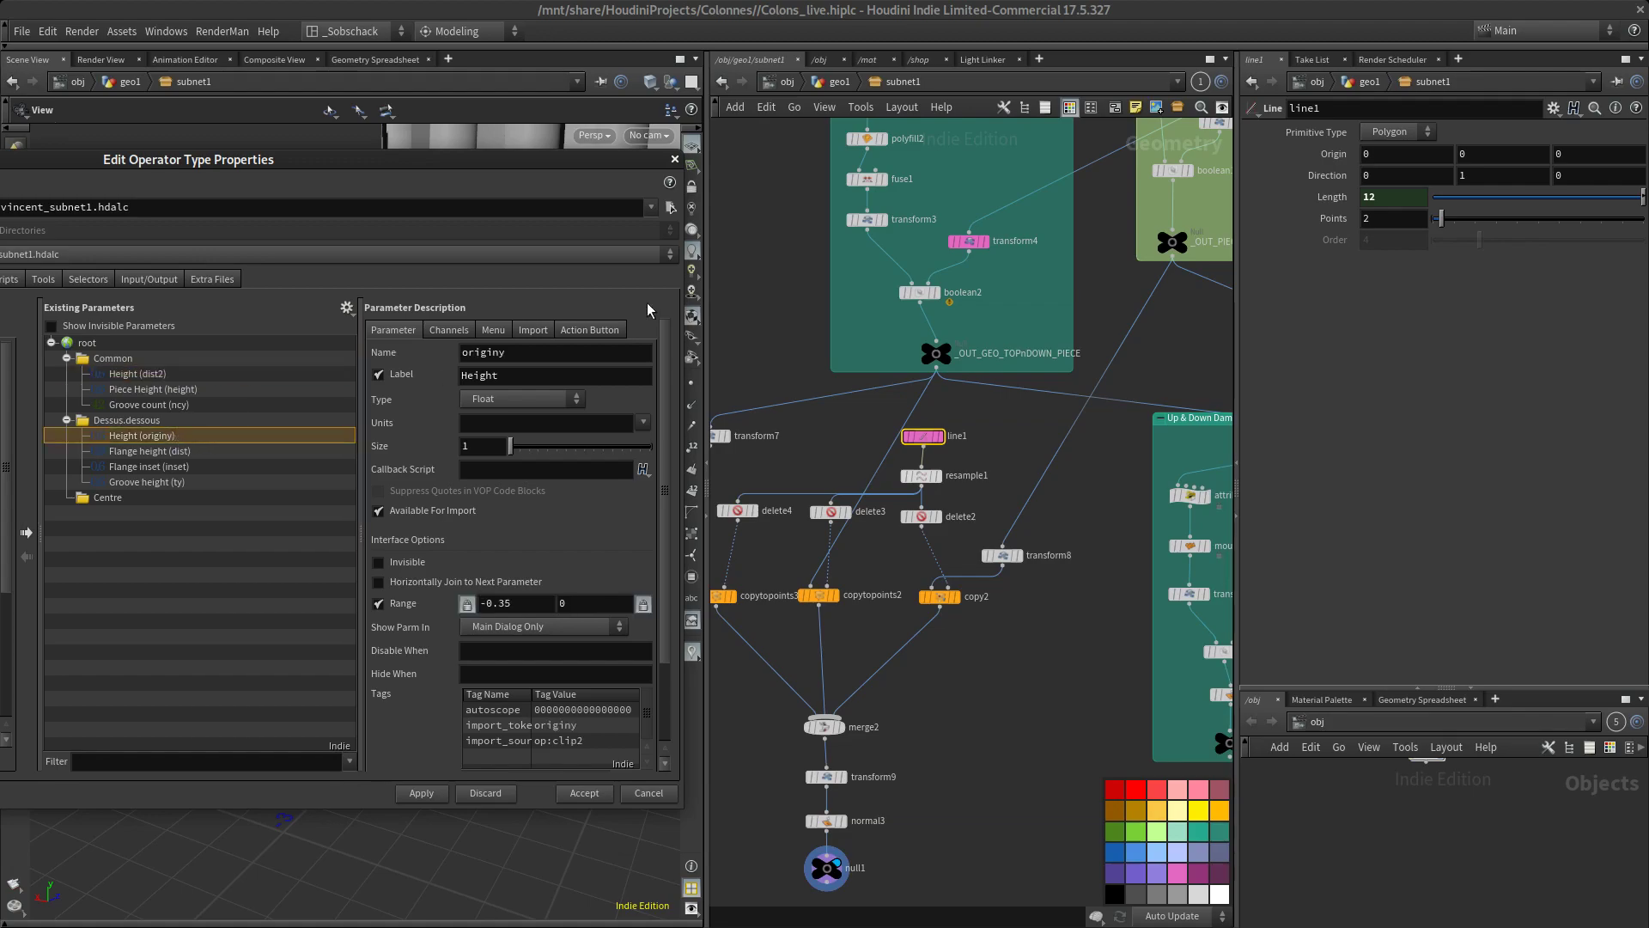
left_click_drag(458, 188, 625, 248)
left_click(455, 423)
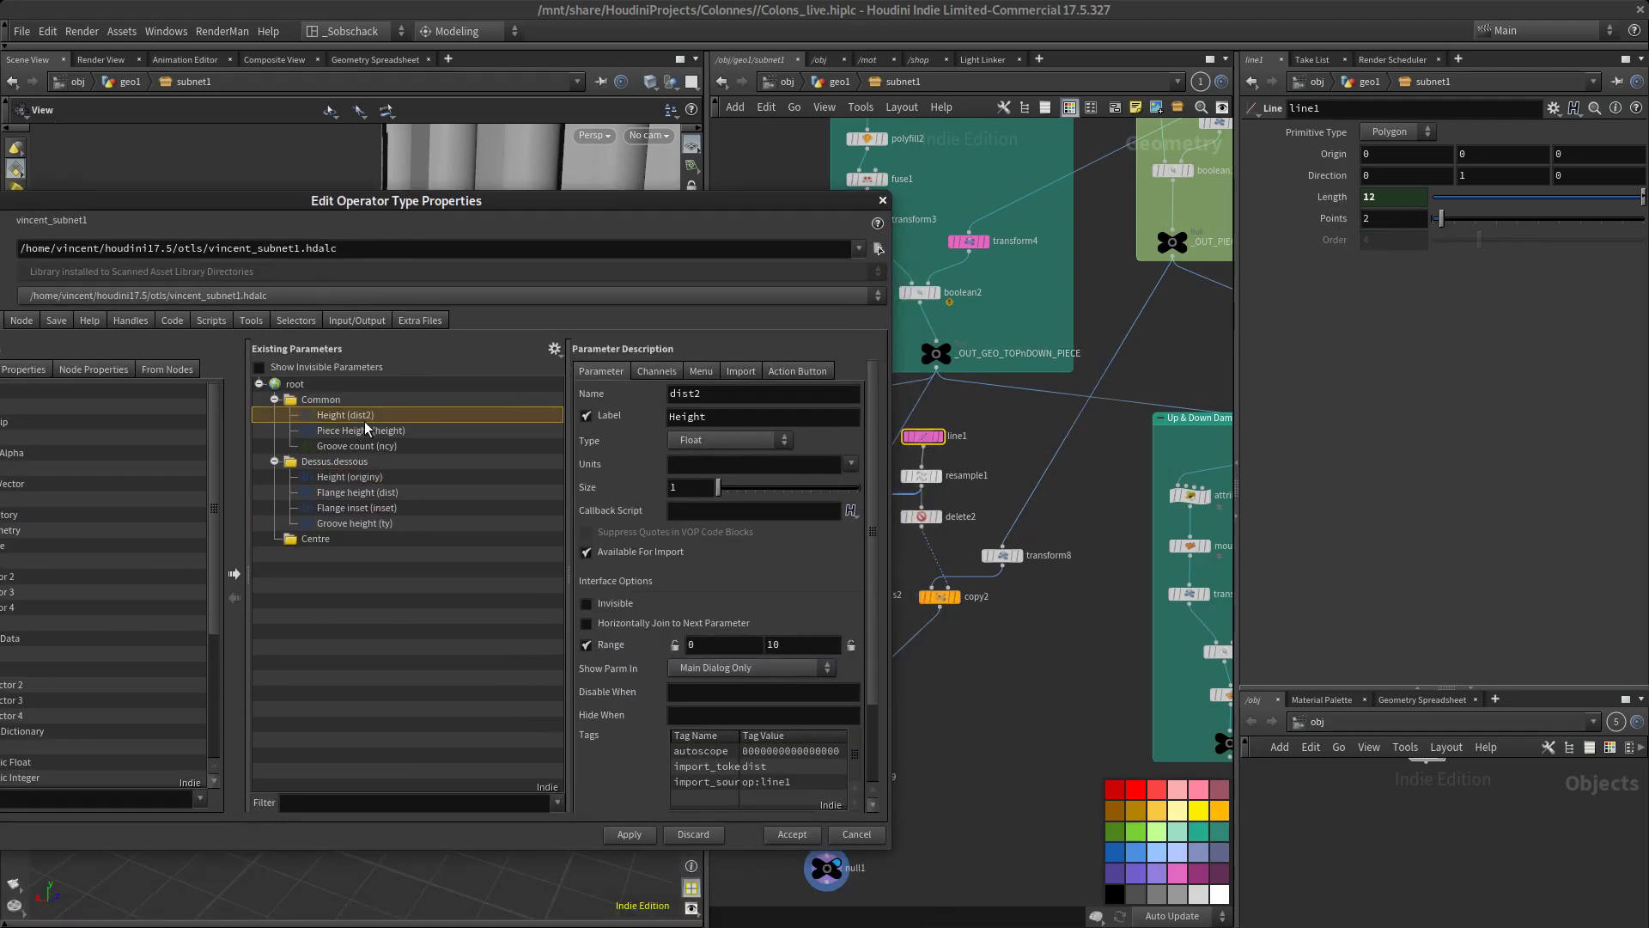
left_click(350, 478)
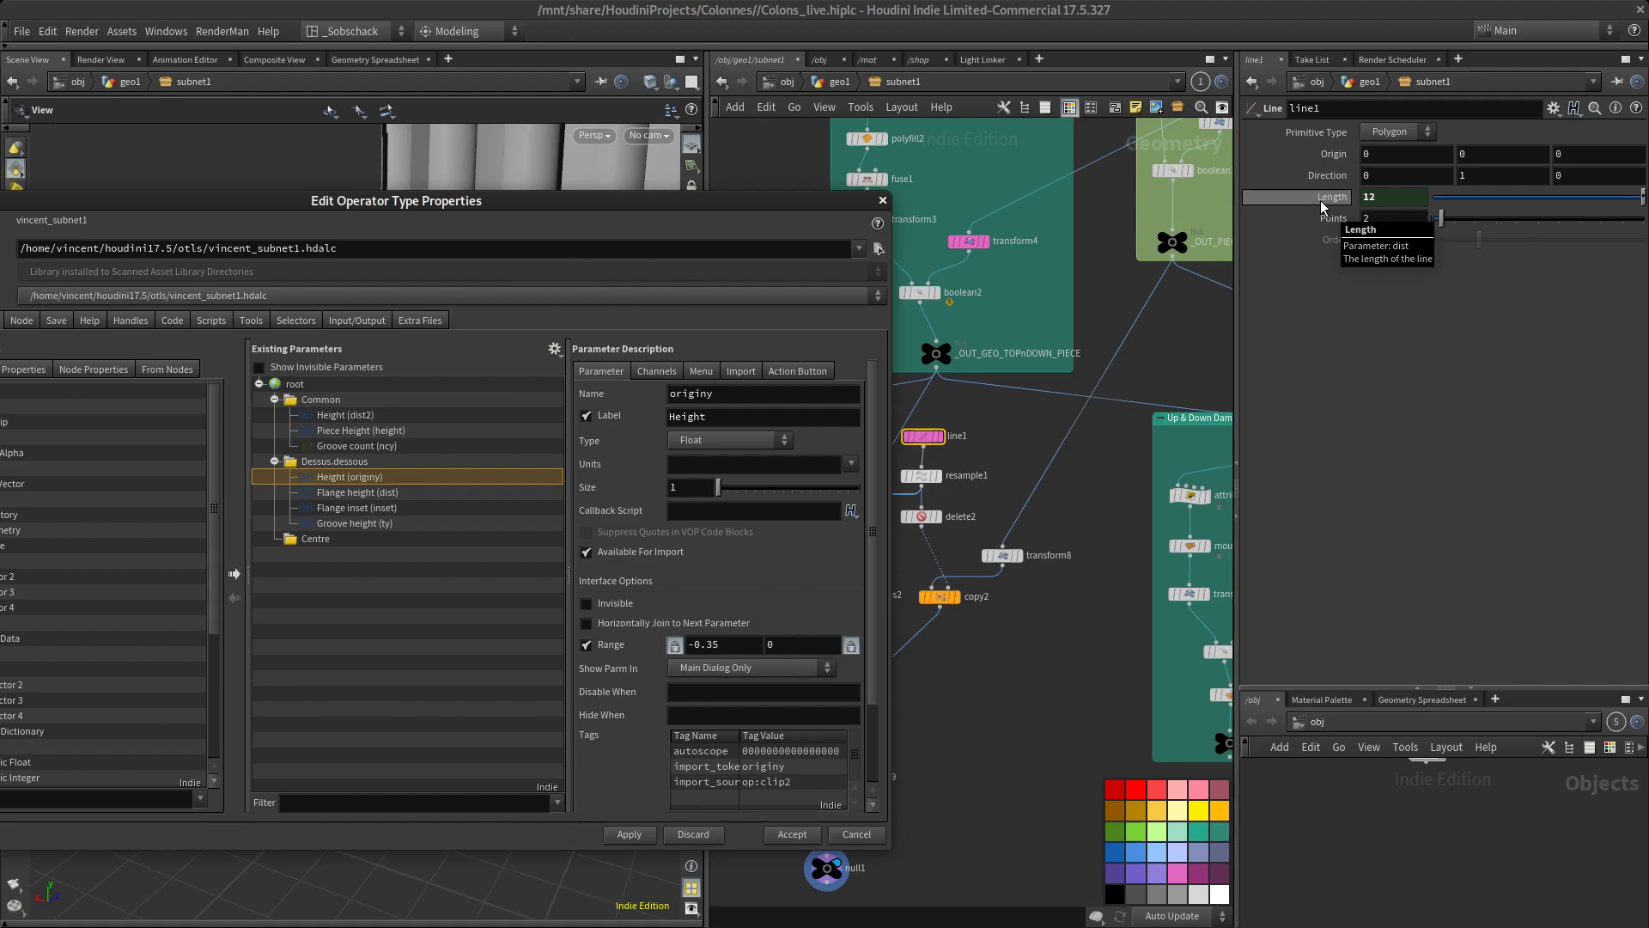
Set line1's Length to 6.24 and close the type properties window
left_click_drag(1642, 201, 1564, 200)
mouse_move(424, 209)
left_mouse_down()
mouse_move(425, 547)
mouse_move(403, 210)
left_mouse_up()
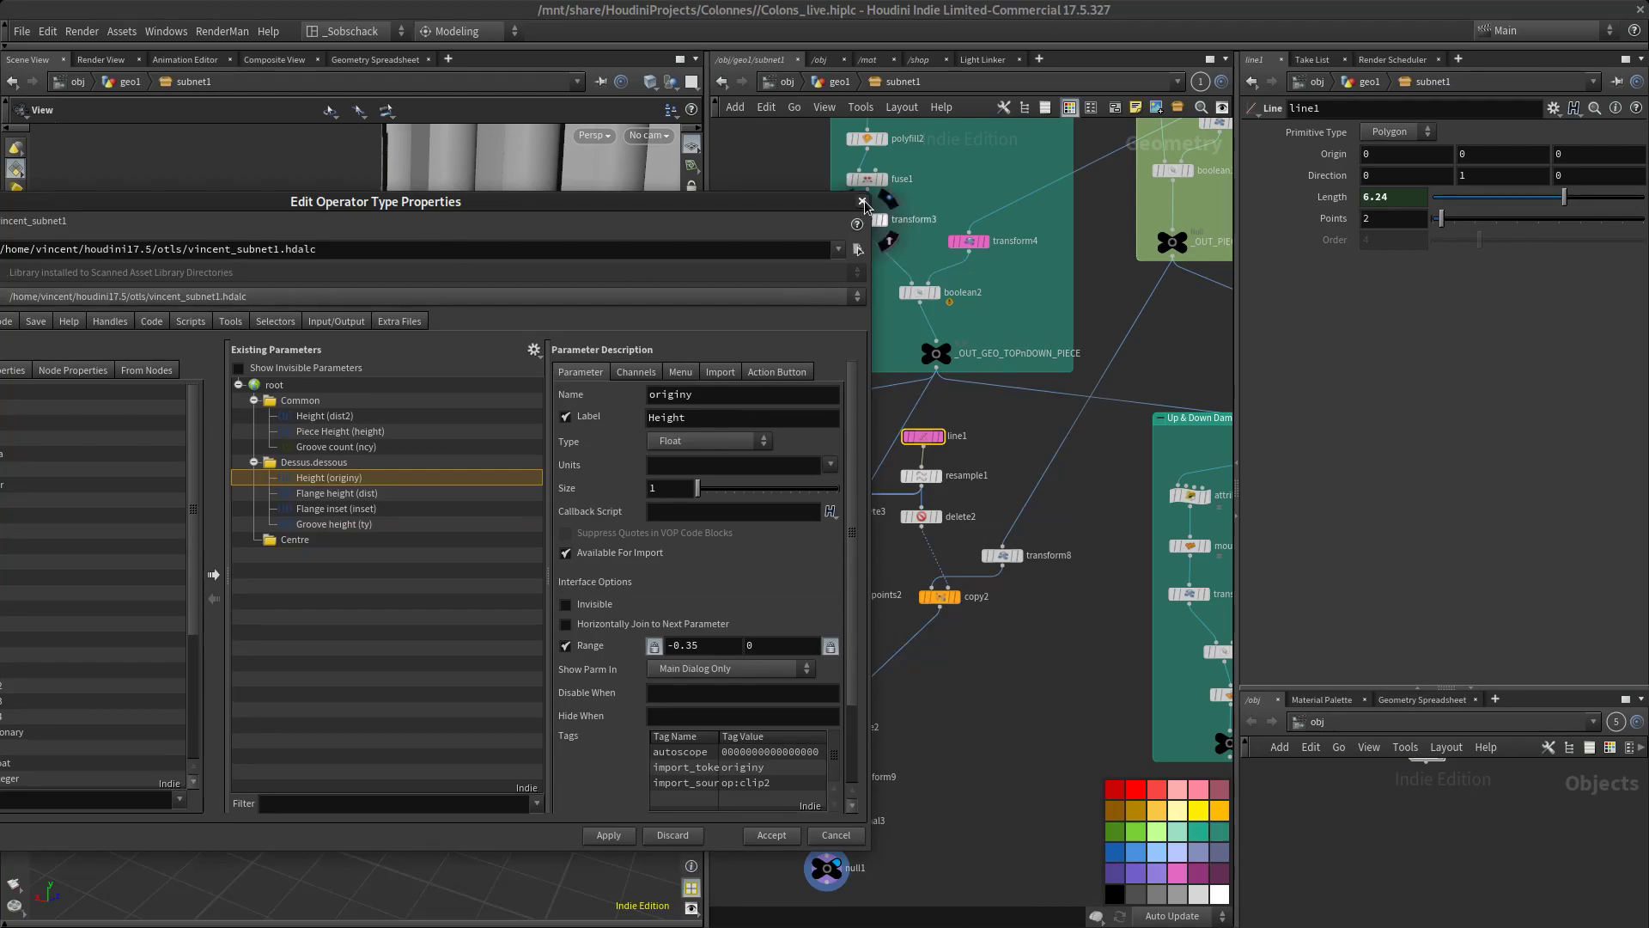
left_click(863, 202)
key("h")
scroll(329, 632, "up", 3)
scroll(329, 632, "down", 4)
In subnet1's Dessus.dessous parameters, set Height to -0.317, Flange height to 0.271, Flange inset to 0.0452 and Groove height to 0, and inspect the column
right_click(904, 80)
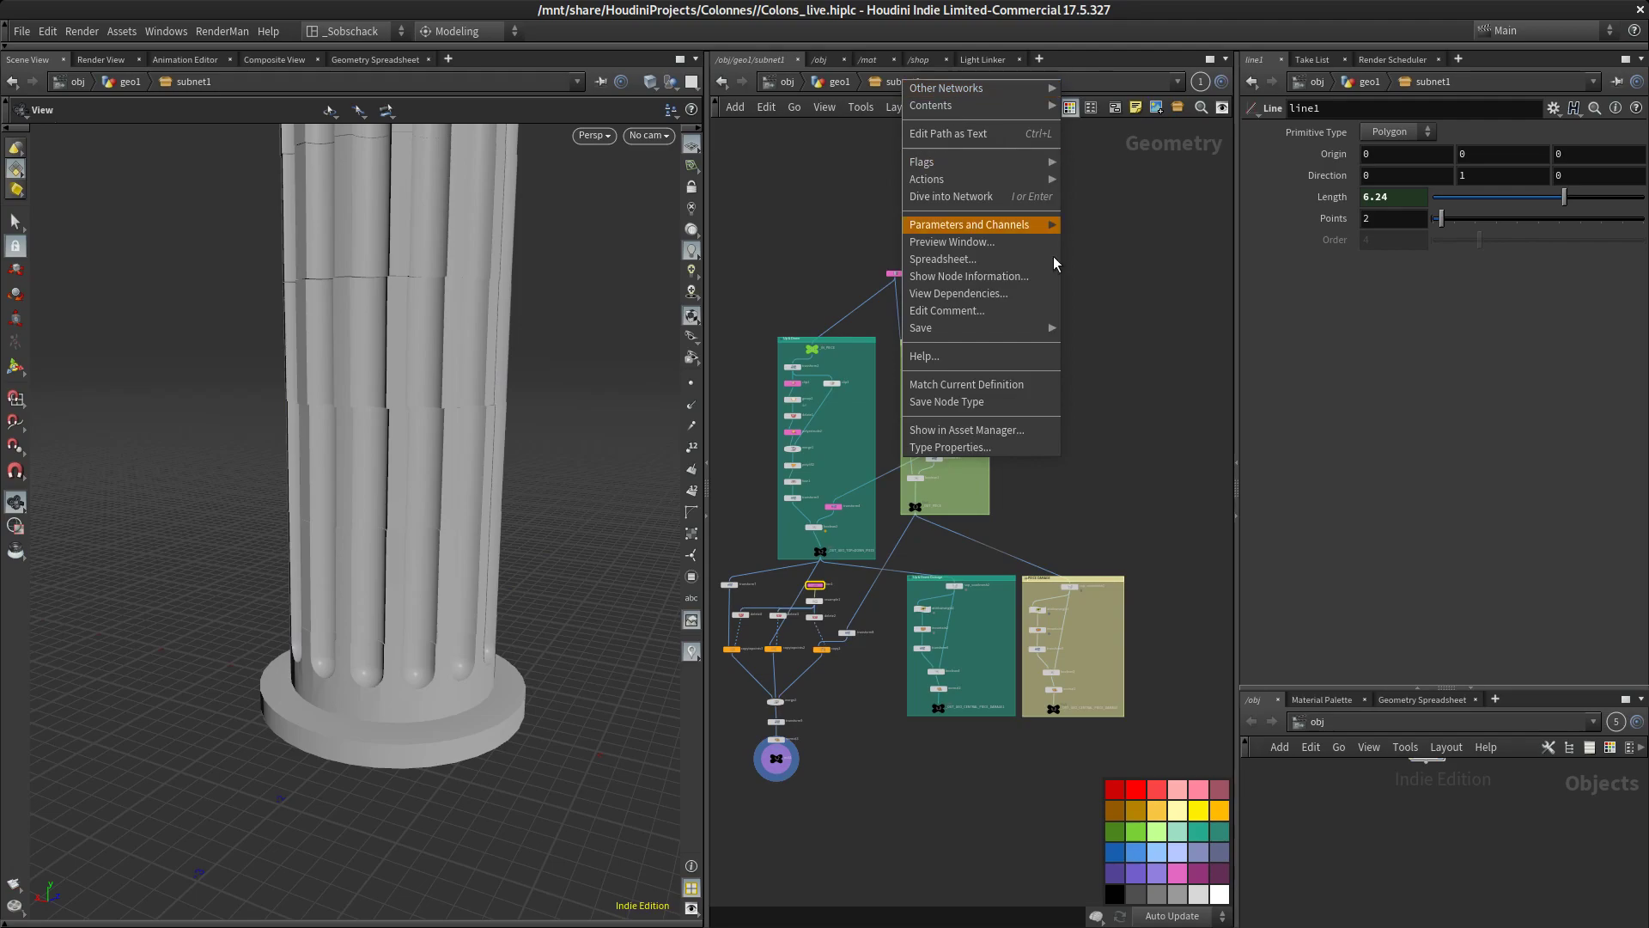
mouse_move(997, 225)
left_click(1083, 226)
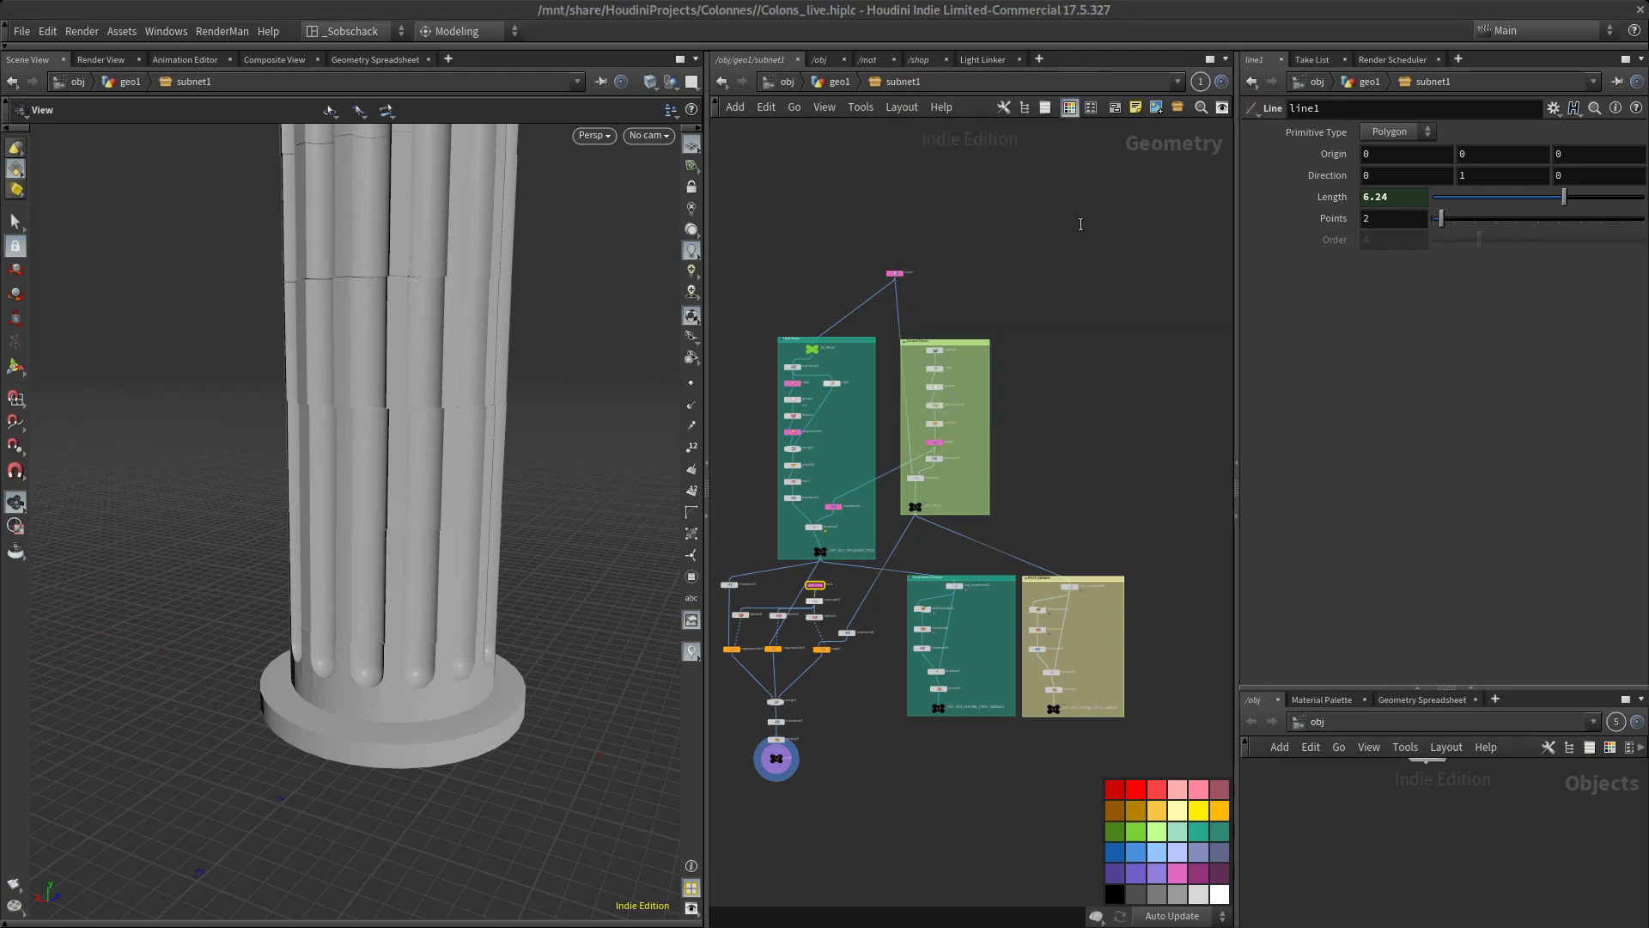
left_click_drag(1073, 171, 725, 252)
scroll(763, 317, "down", 3)
mouse_move(776, 315)
left_mouse_down()
mouse_move(810, 315)
mouse_move(771, 314)
left_mouse_up()
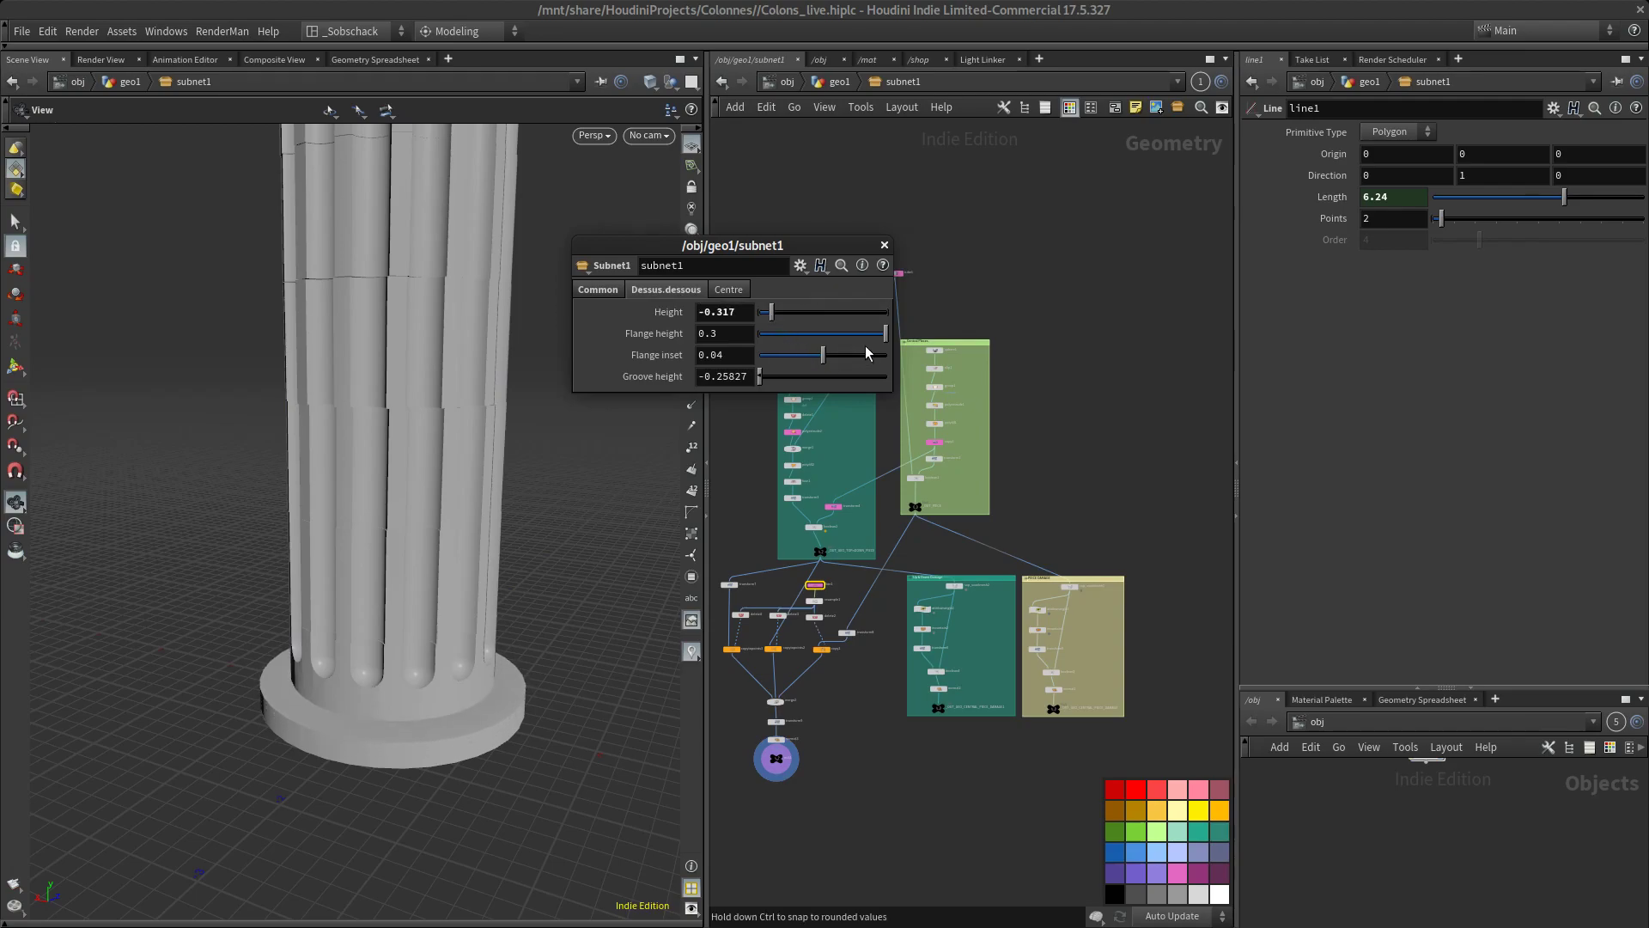
left_click_drag(886, 338, 711, 292)
left_click(598, 289)
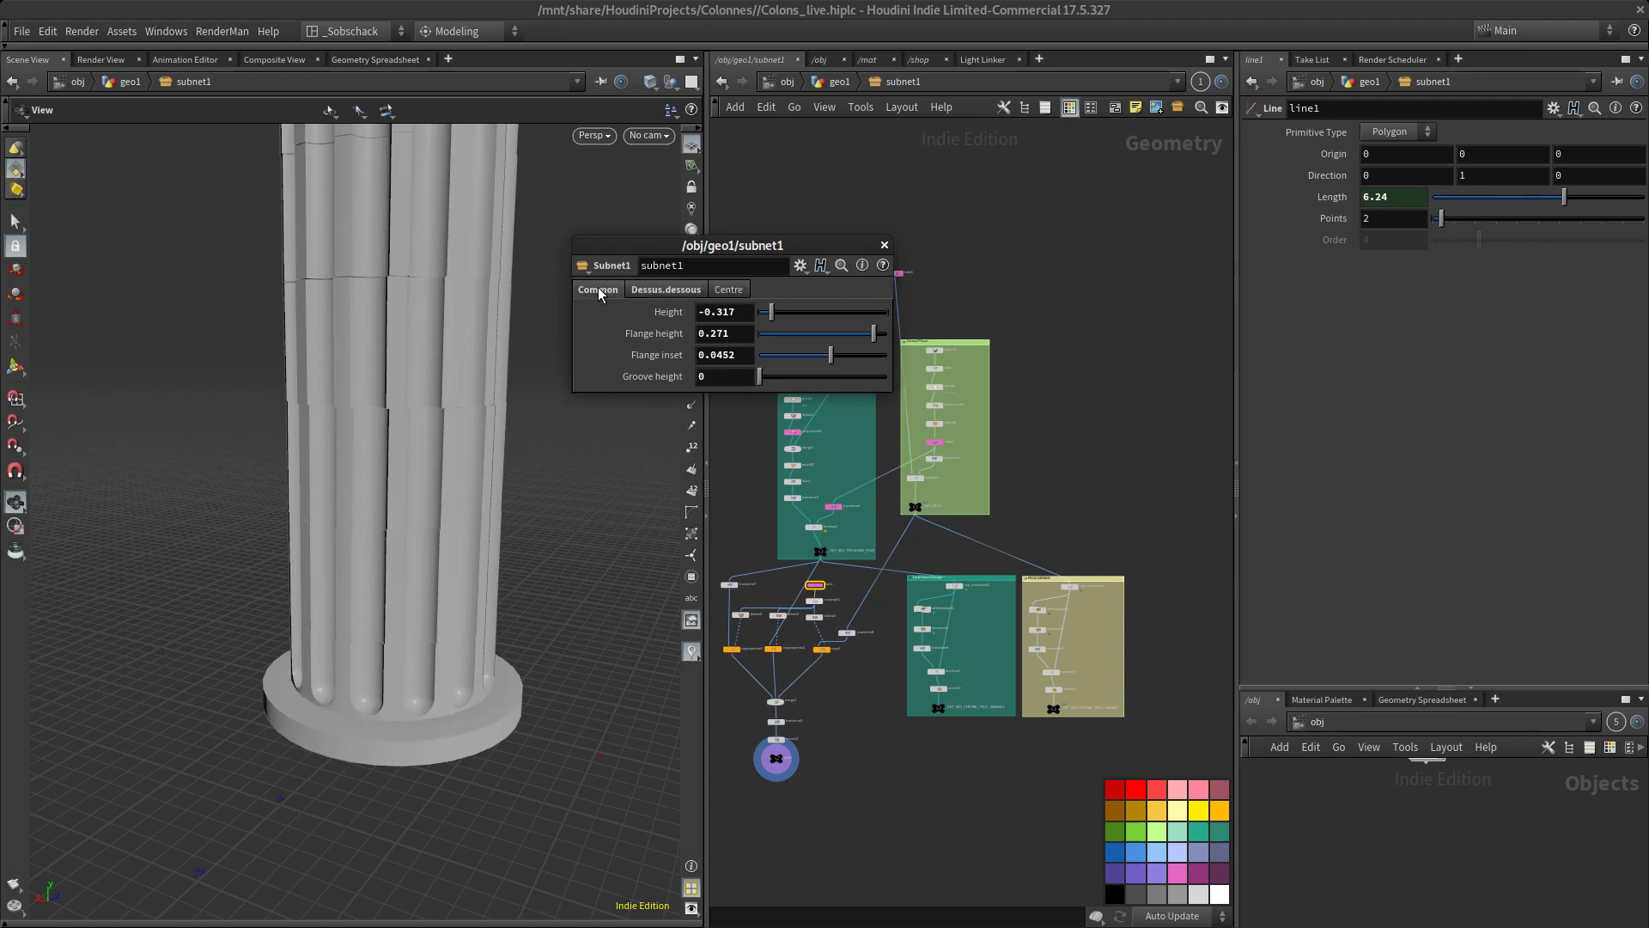
left_click_drag(557, 489, 575, 544)
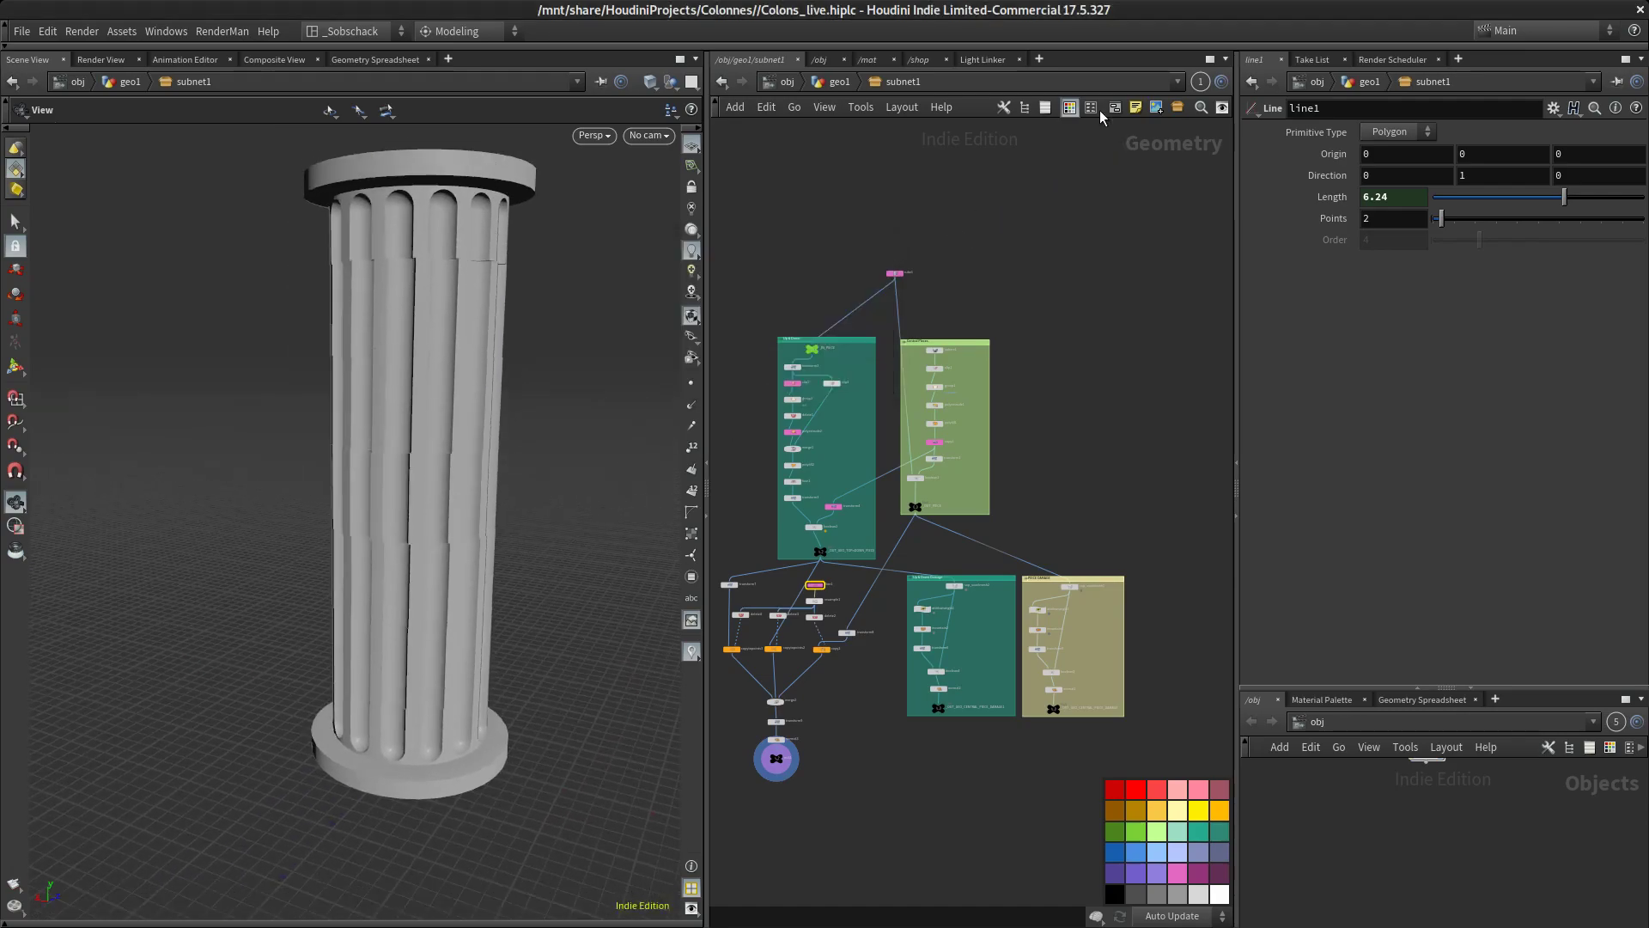
In subnet1's parameters, set the Common Length to 6.53 and the Dessus.dessous Height to -0.29, and close the parameters window
right_click(909, 91)
mouse_move(954, 229)
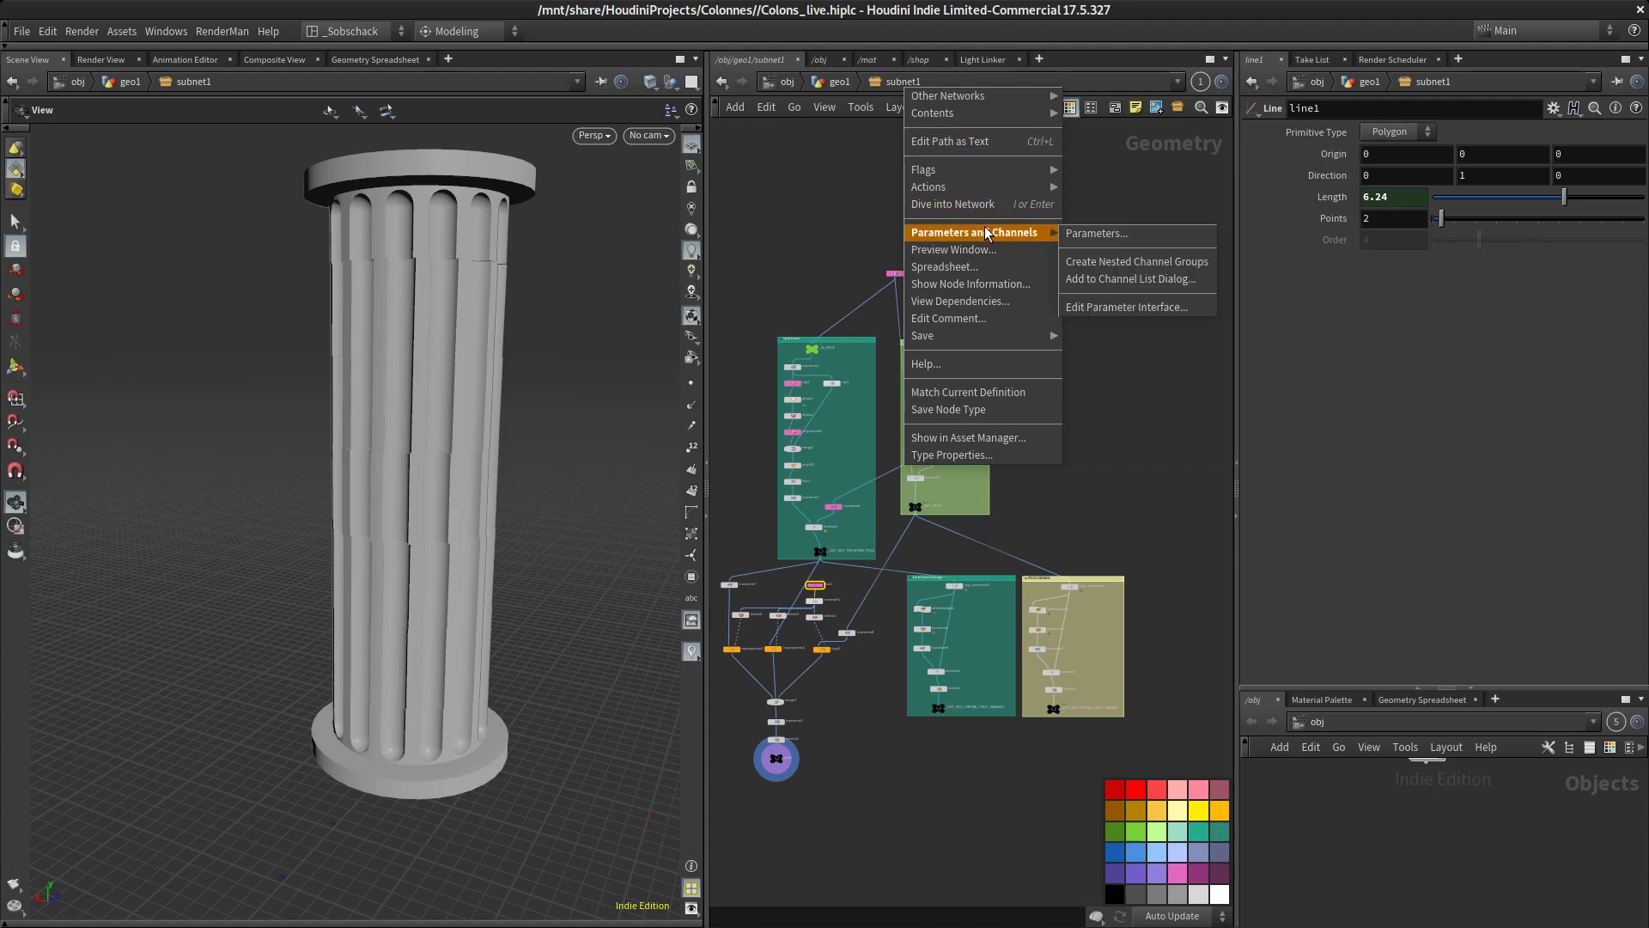
left_click(1113, 234)
left_click_drag(837, 320, 782, 320)
left_click(677, 293)
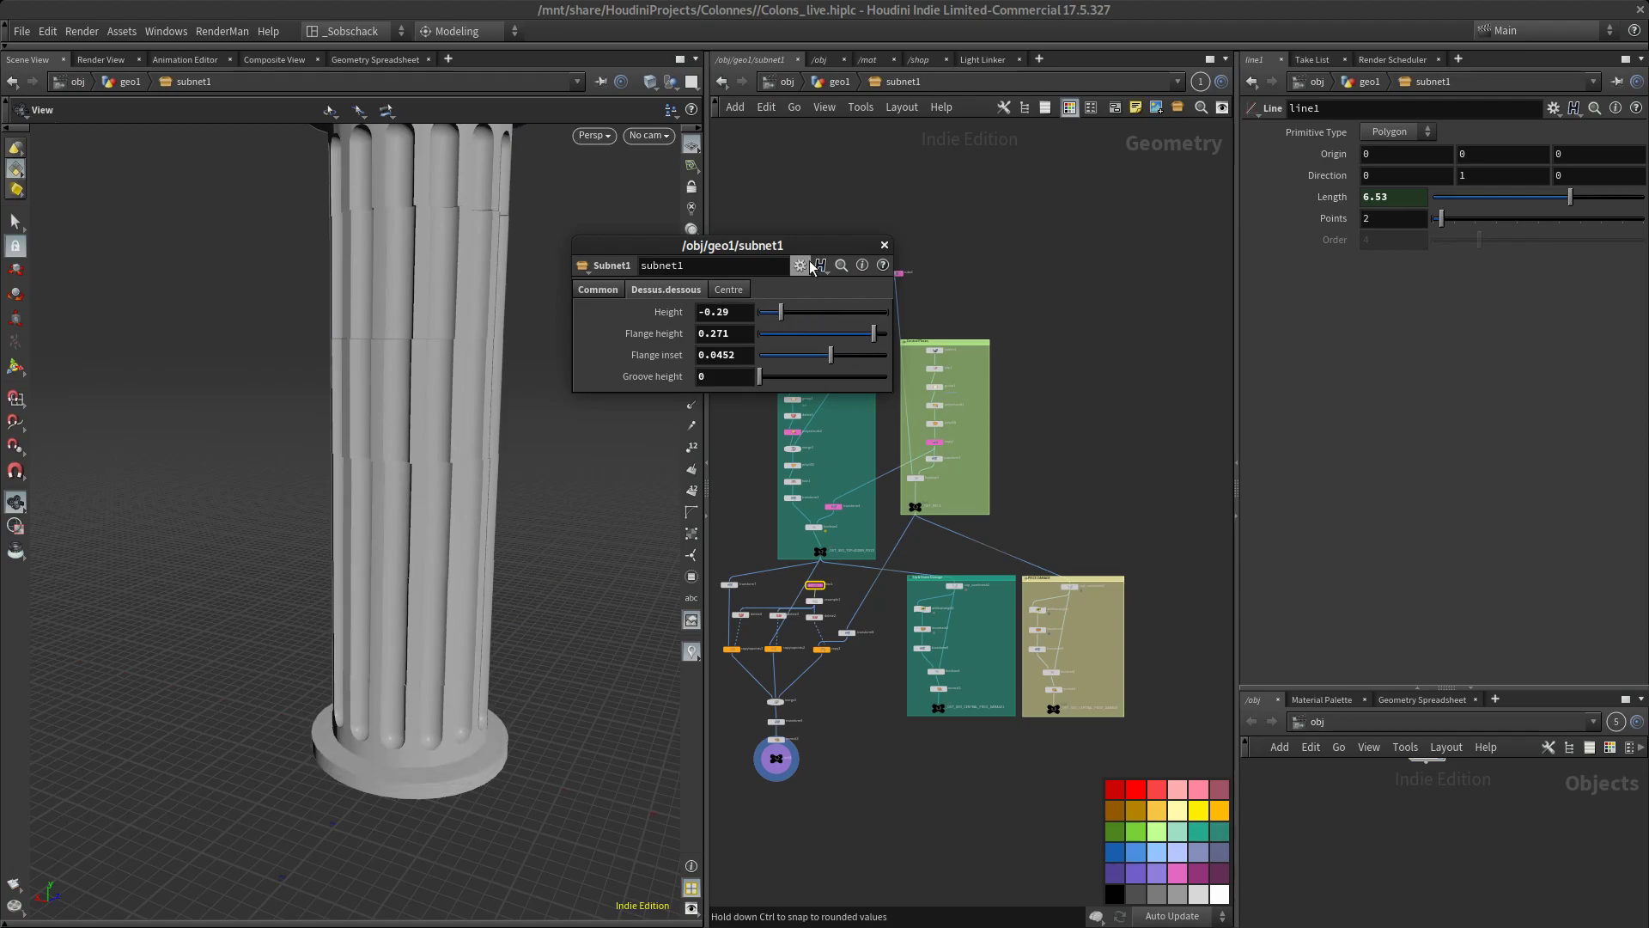
left_click_drag(739, 250, 573, 304)
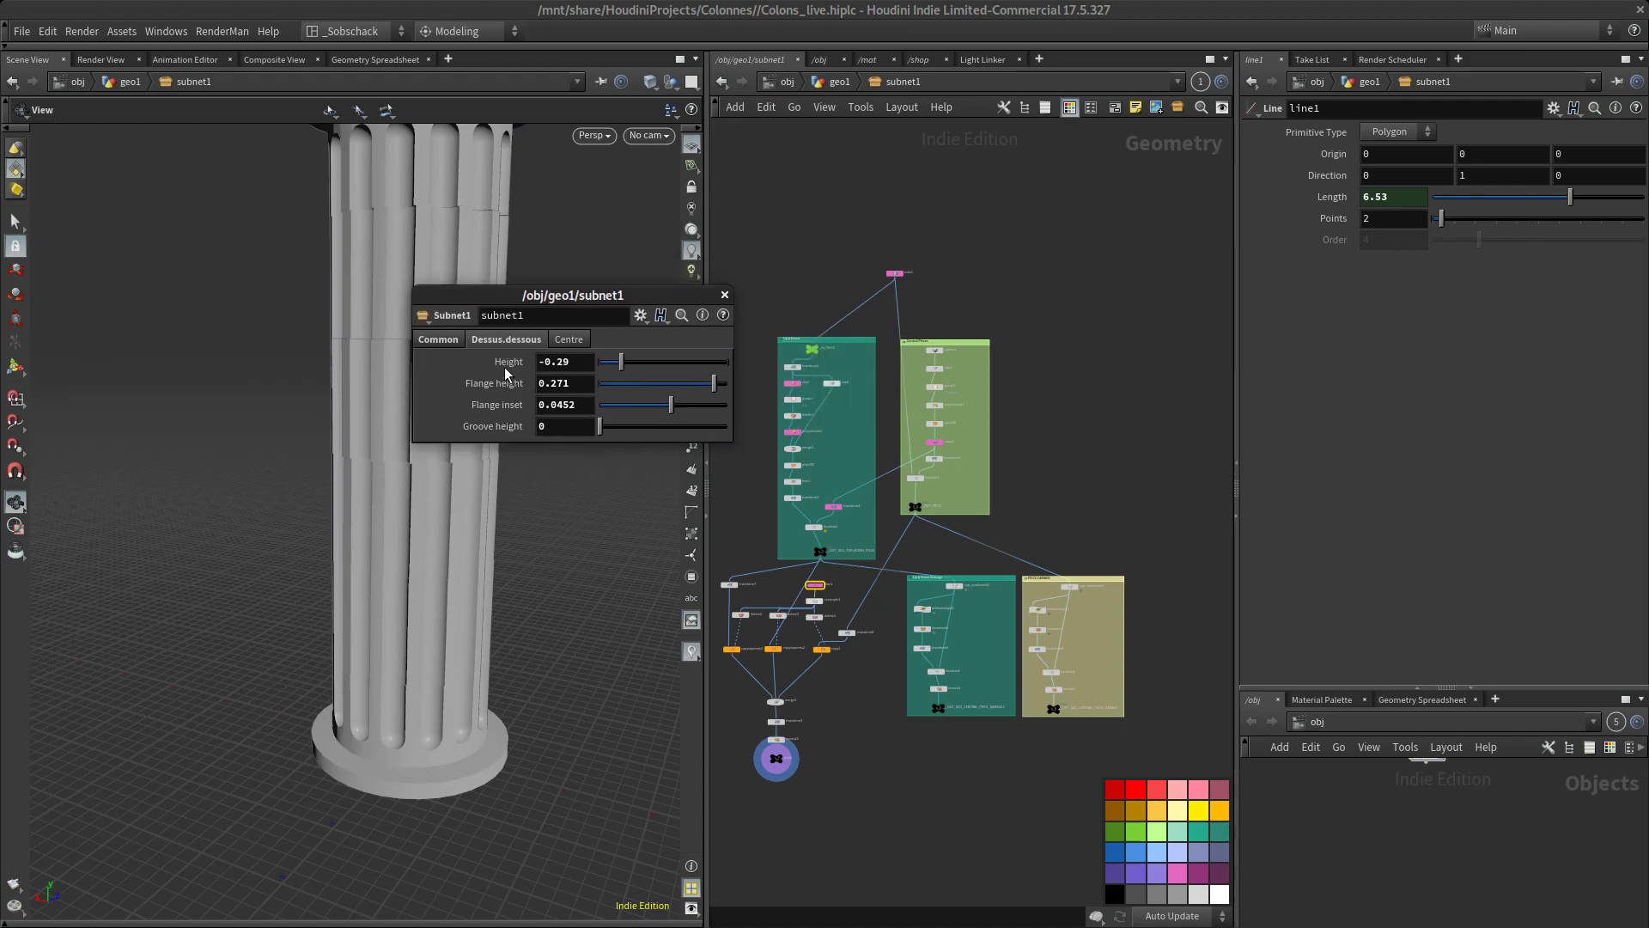
left_click(719, 290)
Open subnet1's type properties and its floating parameters window, and arrange them so the column stays visible
right_click(892, 85)
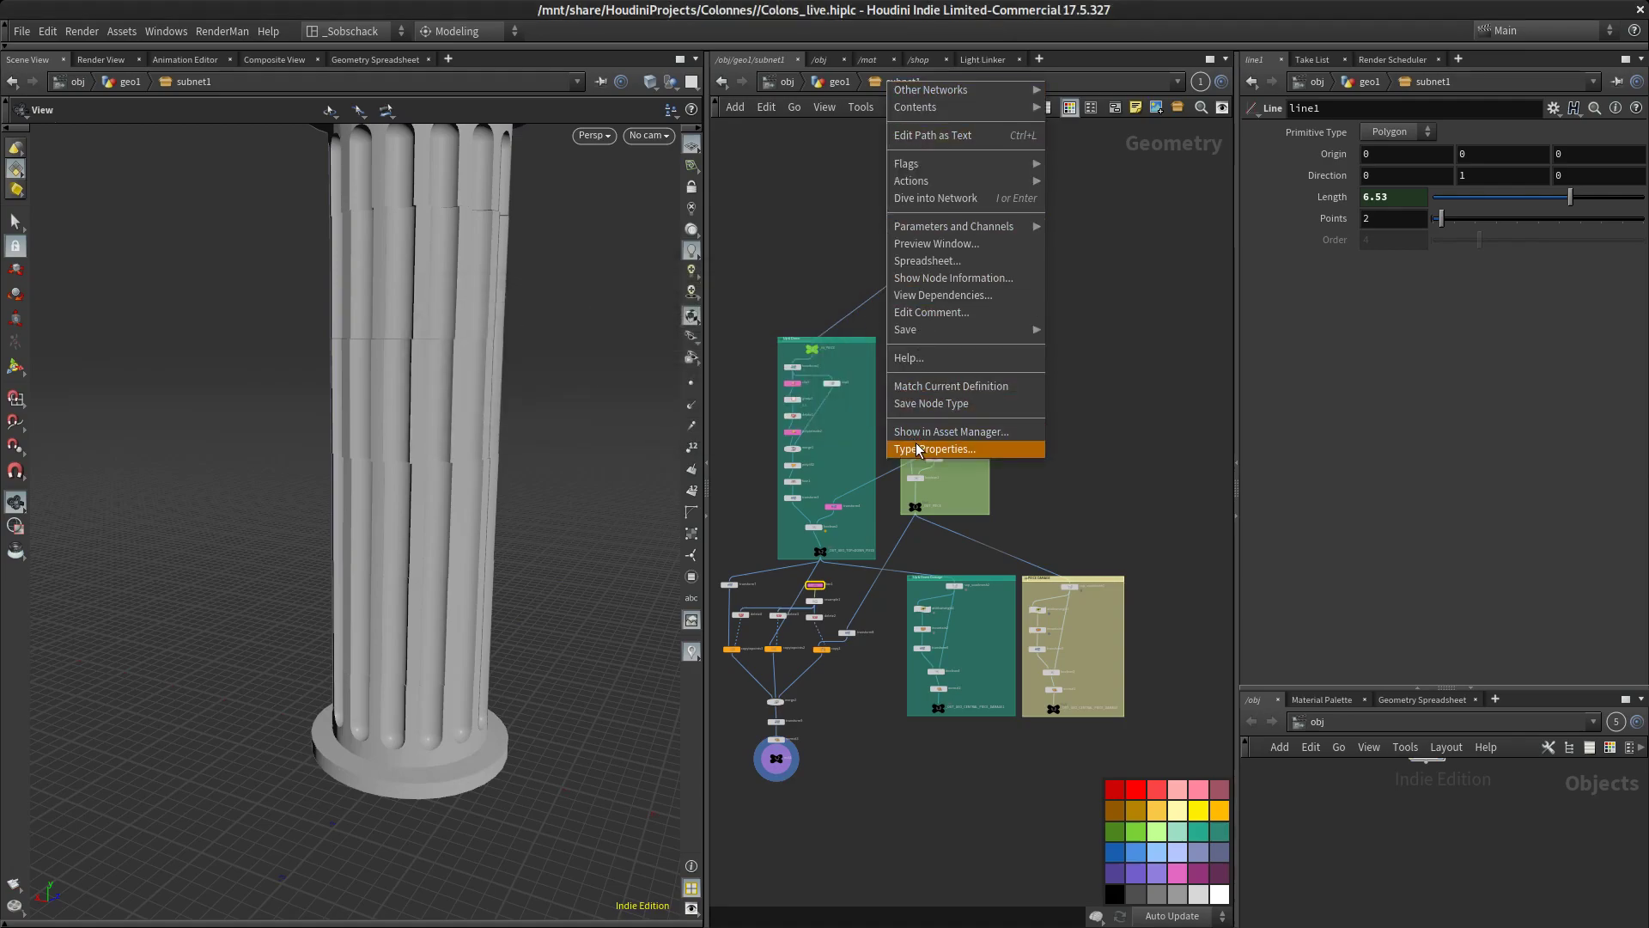
left_click(916, 442)
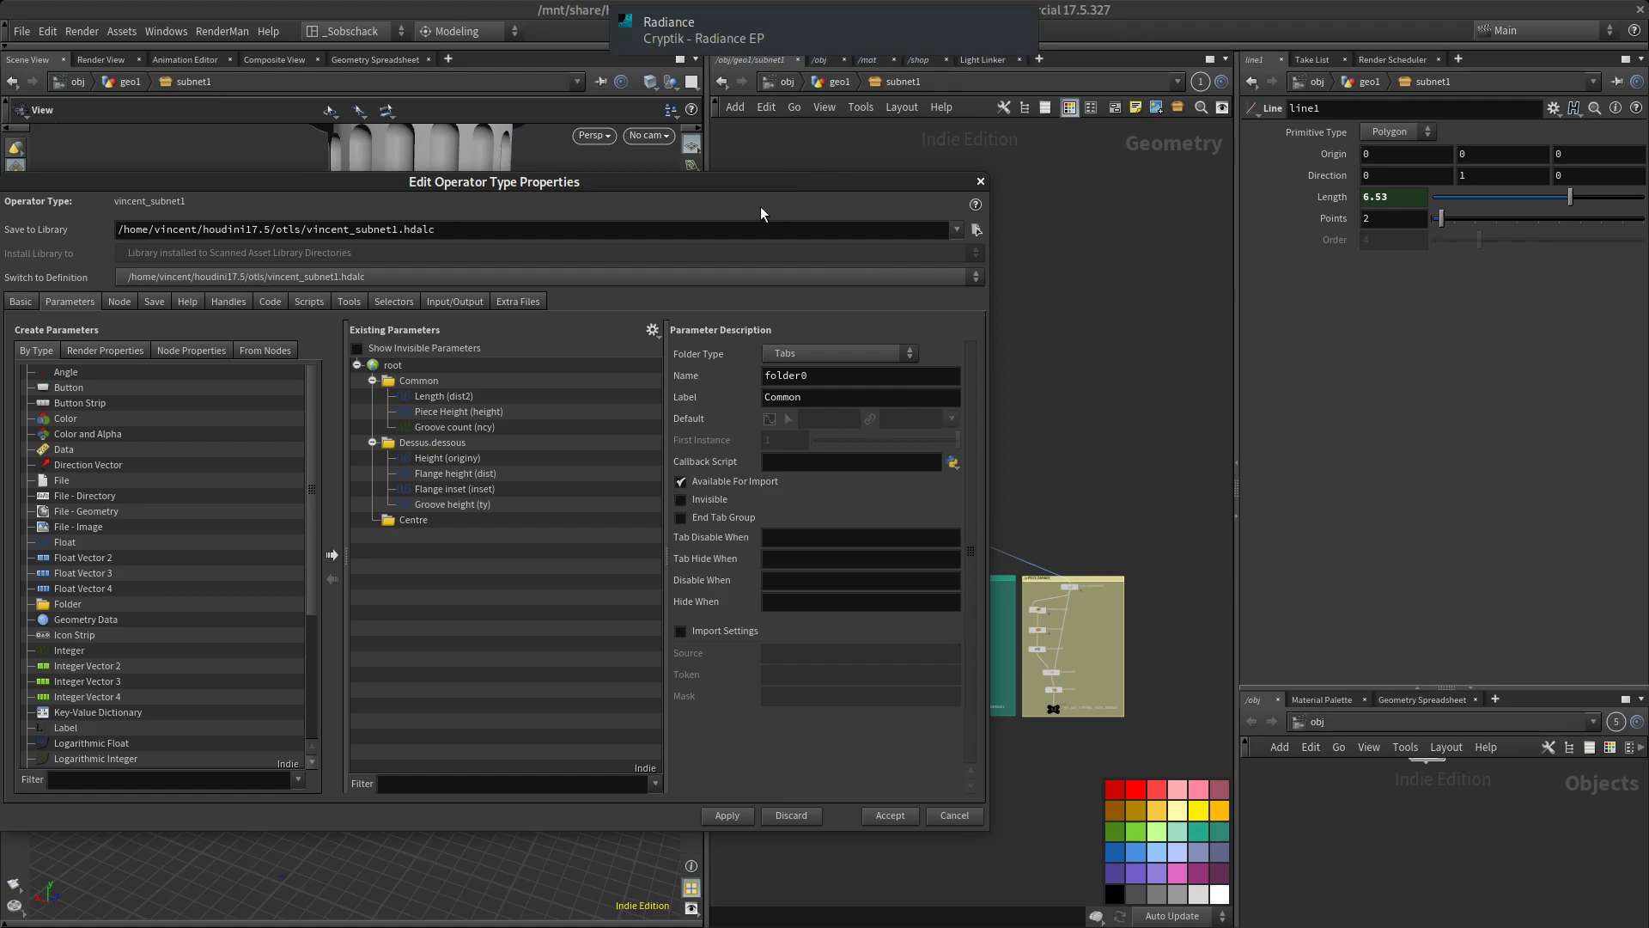
left_click_drag(759, 202, 937, 300)
right_click(910, 89)
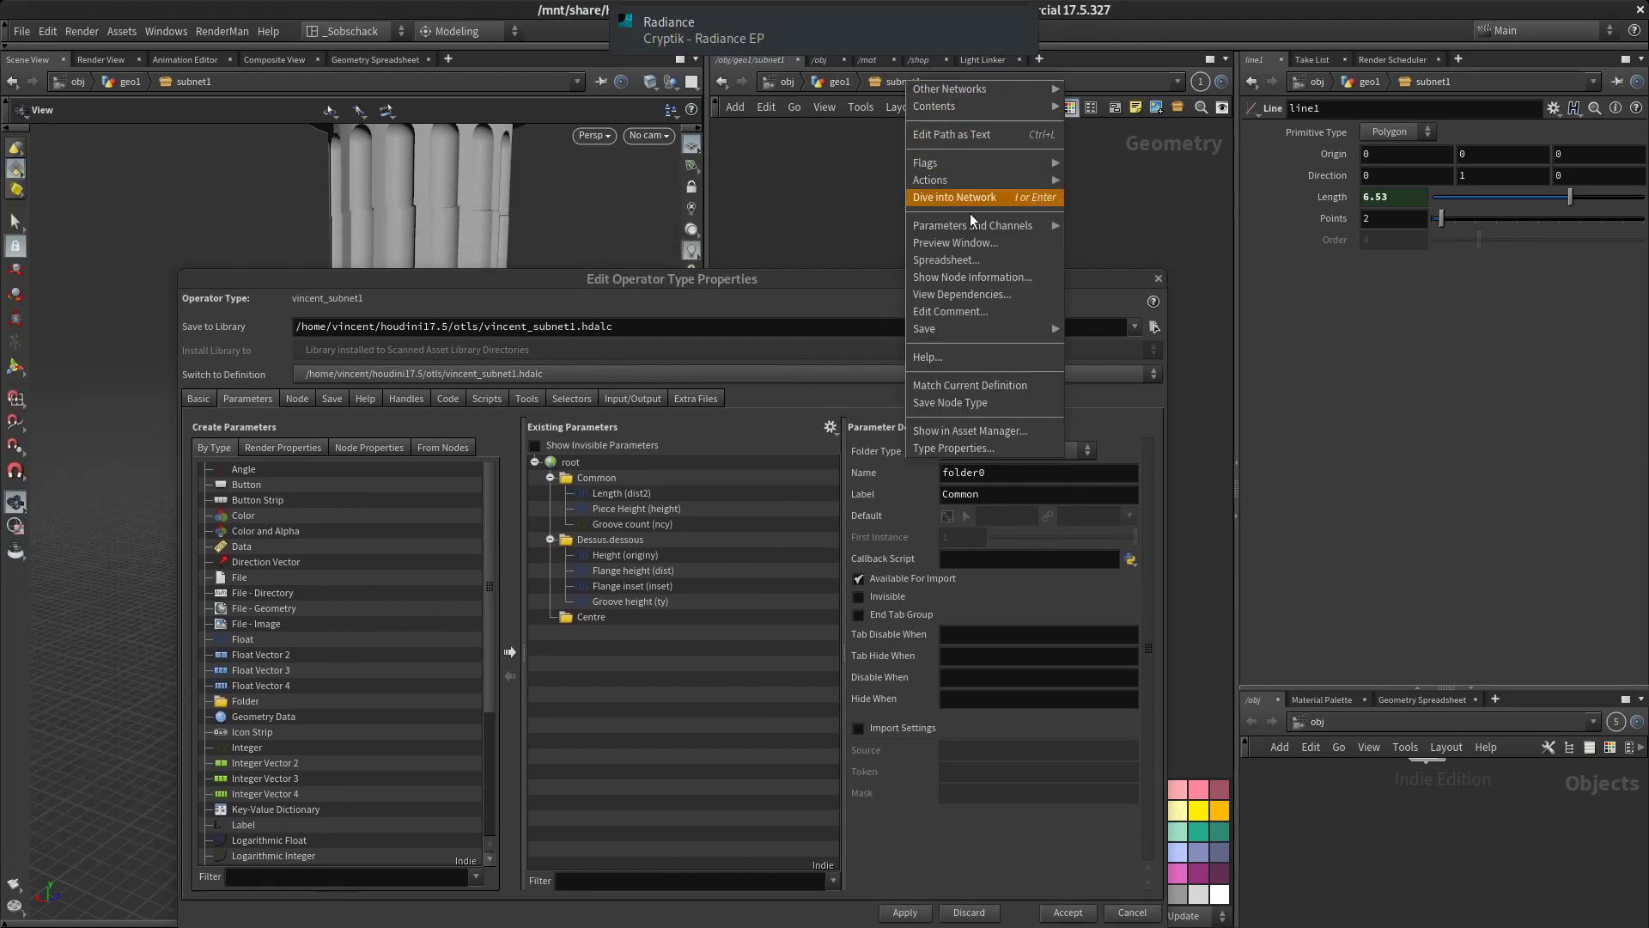
mouse_move(984, 222)
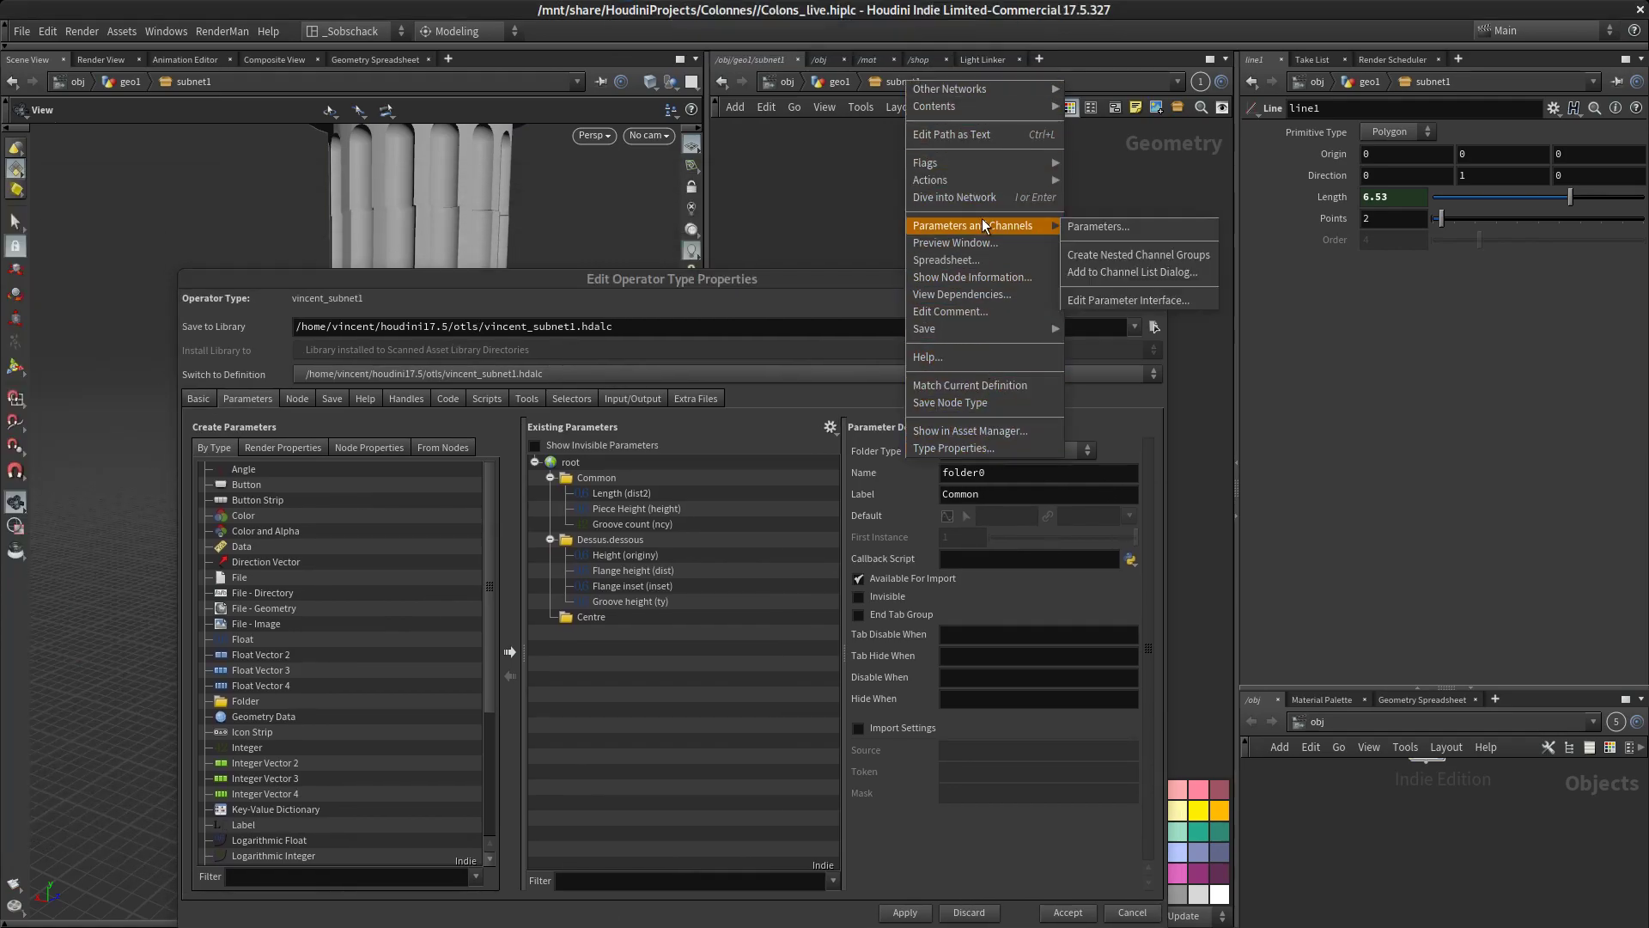
left_click(1104, 228)
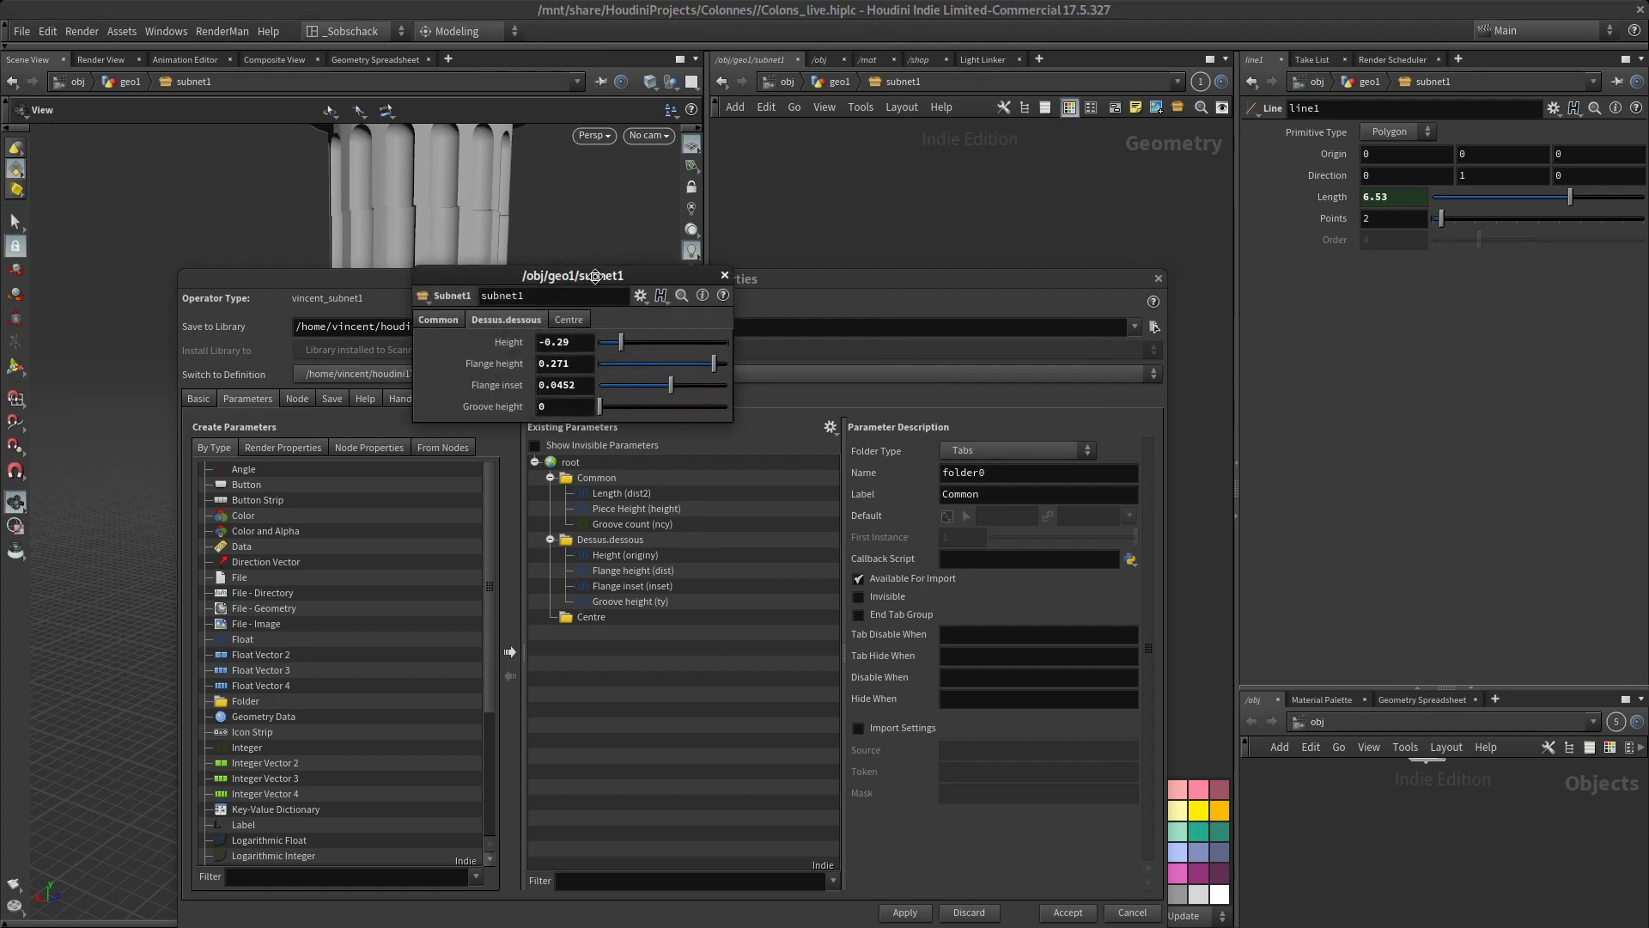
left_click_drag(594, 277, 1108, 174)
left_click_drag(801, 282, 667, 766)
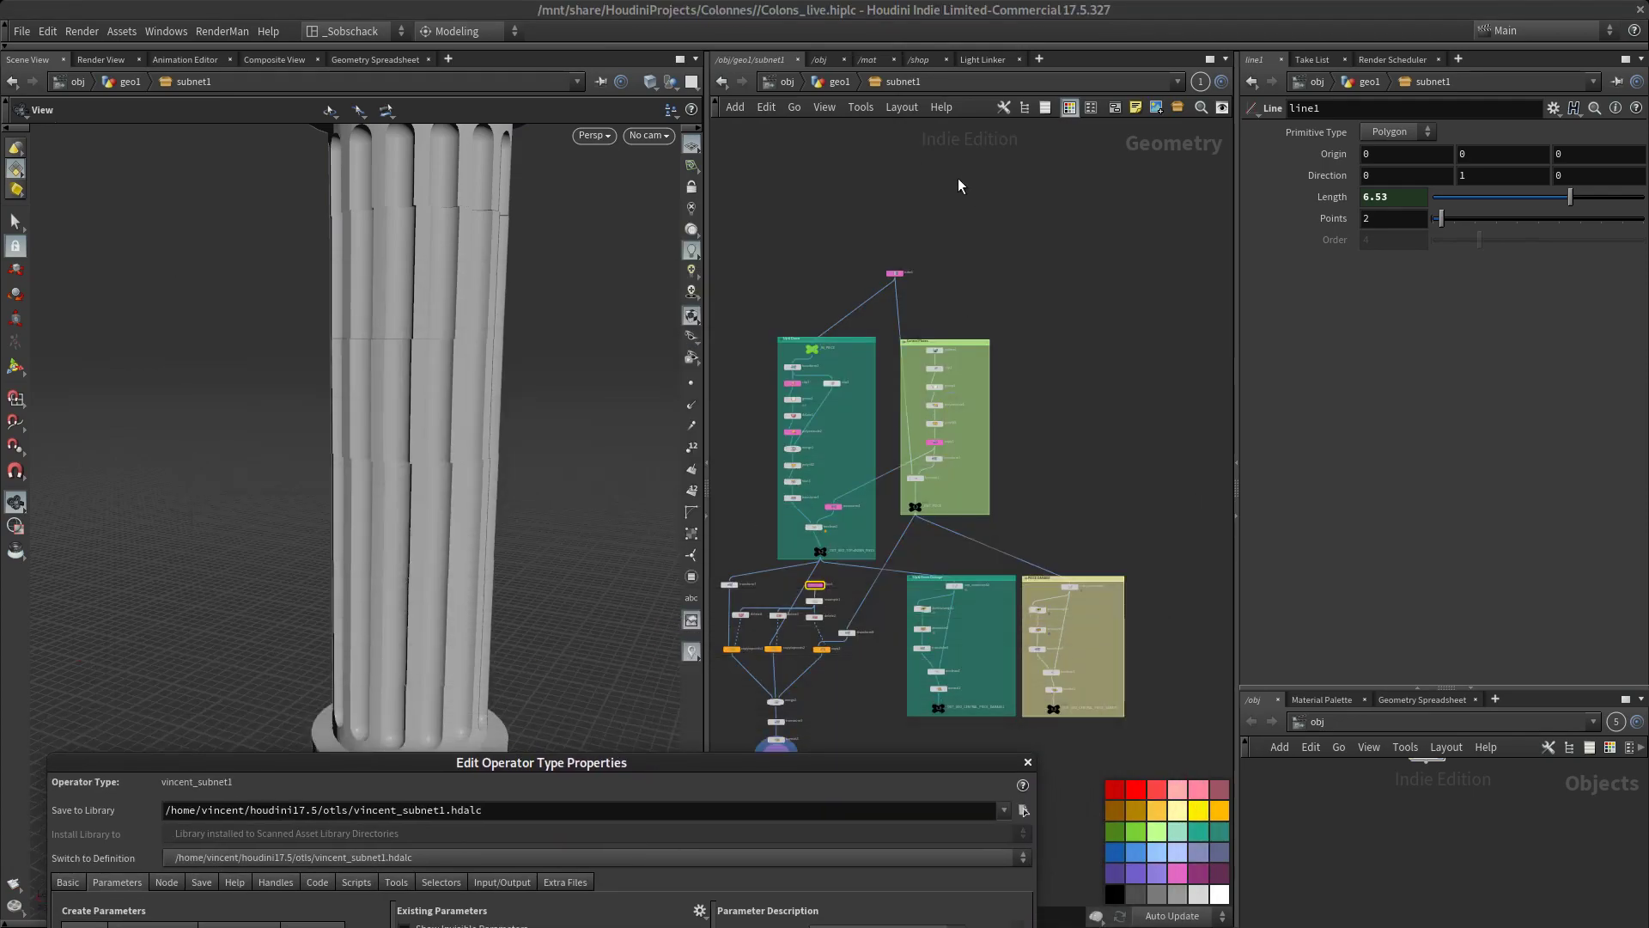
Bring back subnet1's floating parameters and set the Dessus.dessous Height to -0.295
key("alt+Tab")
left_click(902, 82)
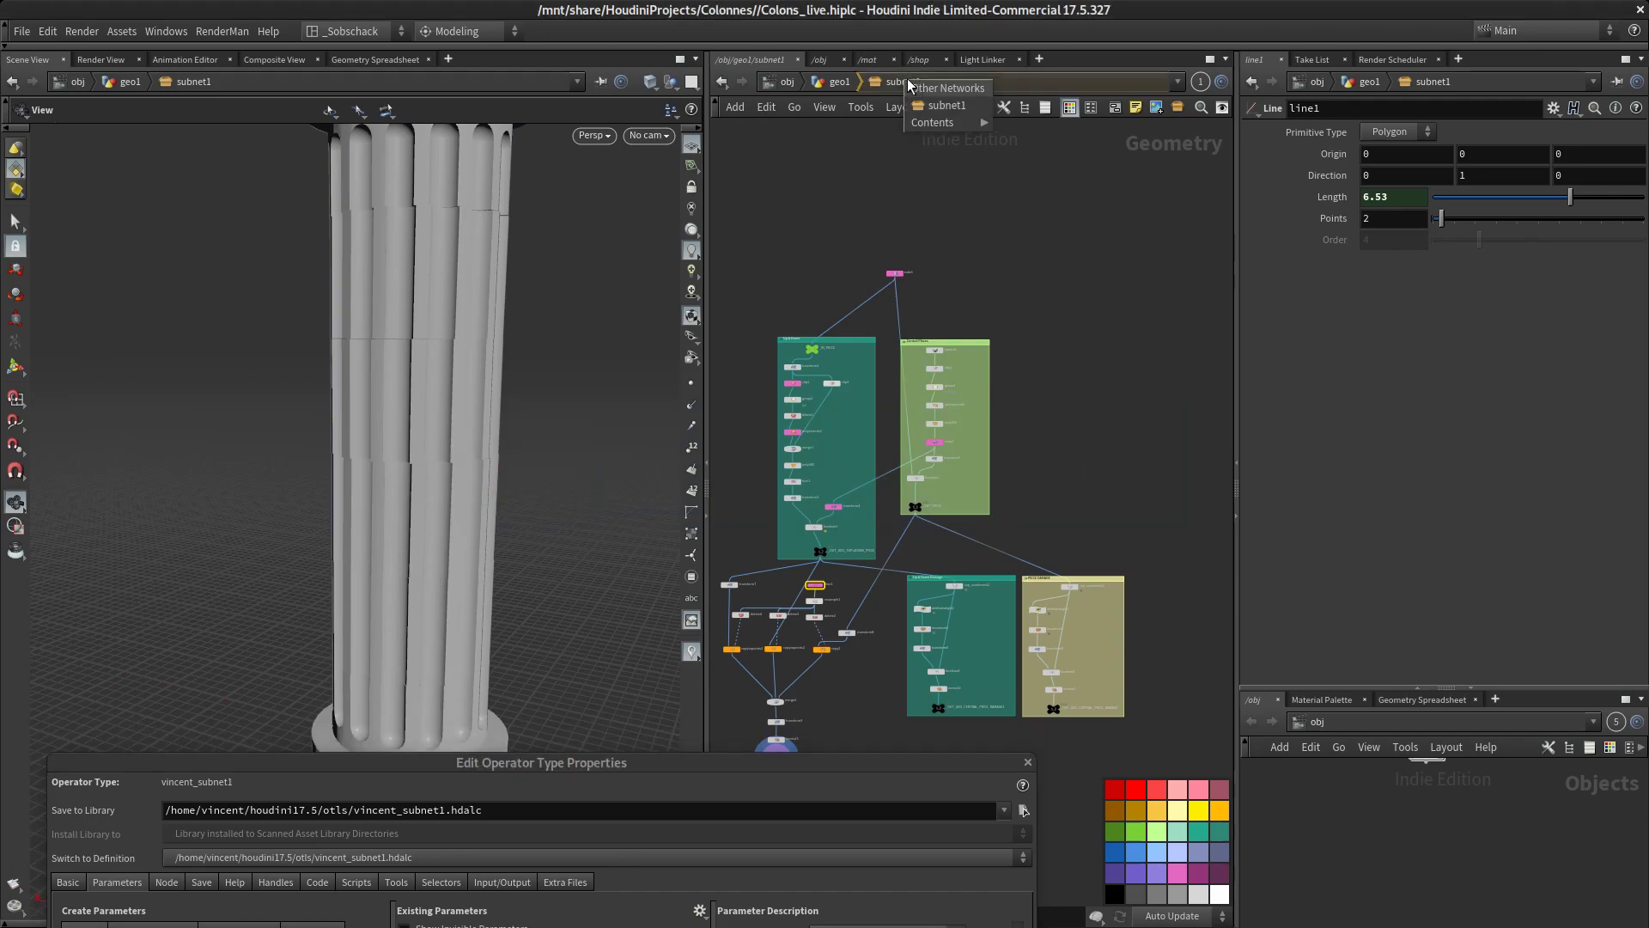
right_click(890, 82)
mouse_move(1005, 225)
left_click(1099, 226)
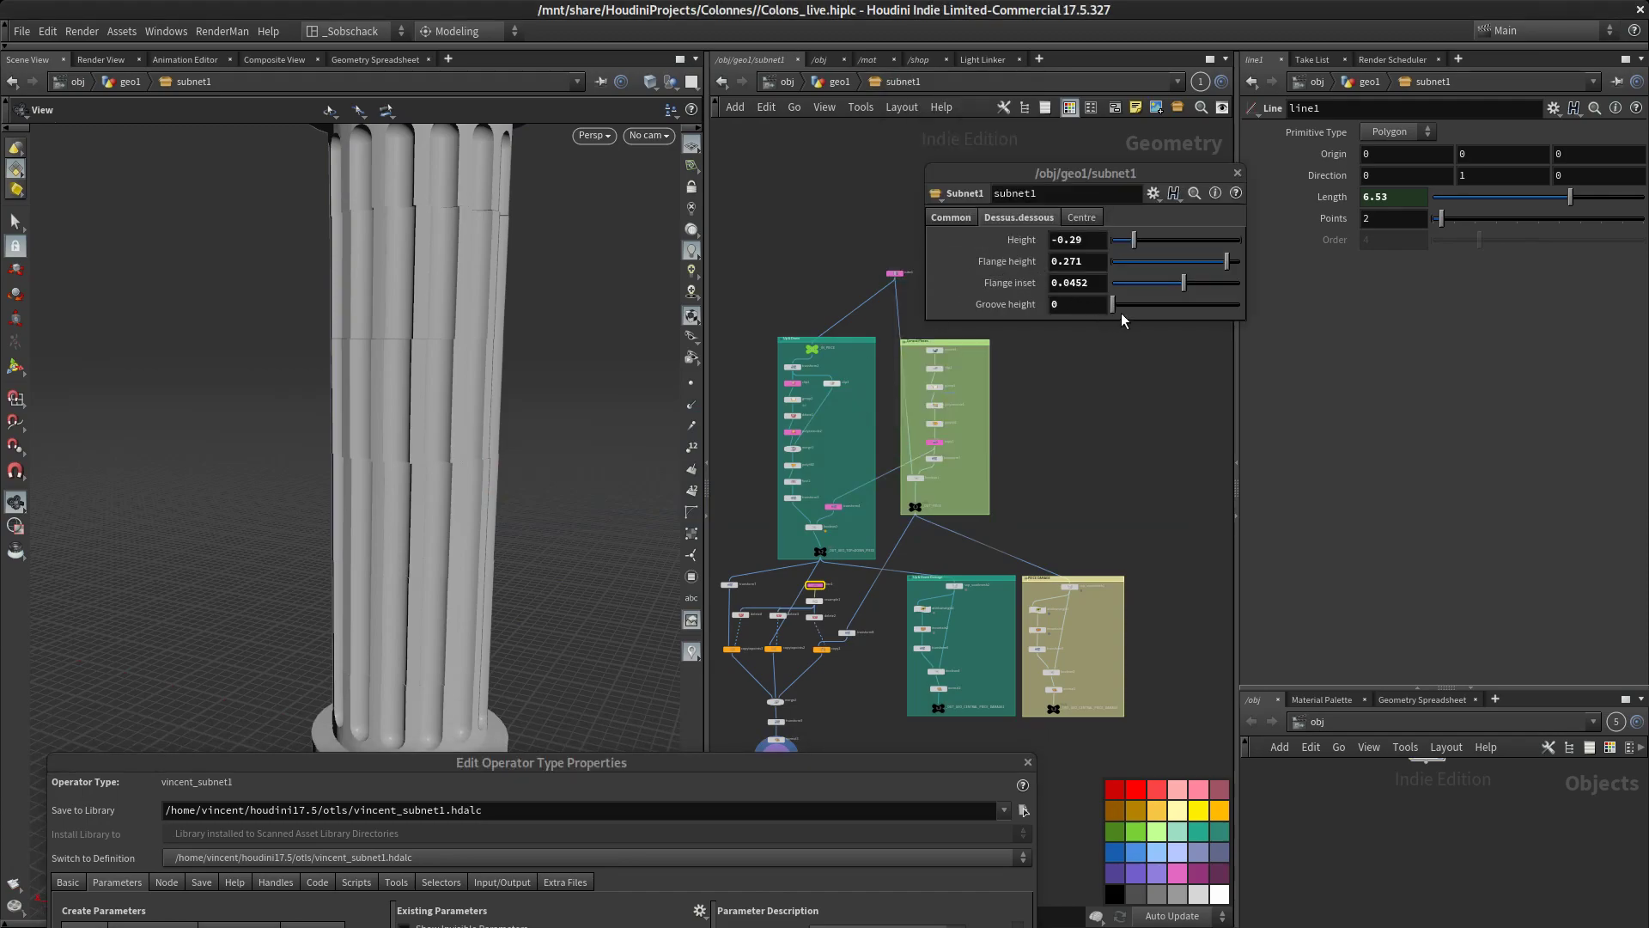
mouse_move(1112, 308)
left_mouse_down()
mouse_move(1163, 307)
mouse_move(1081, 307)
left_mouse_up()
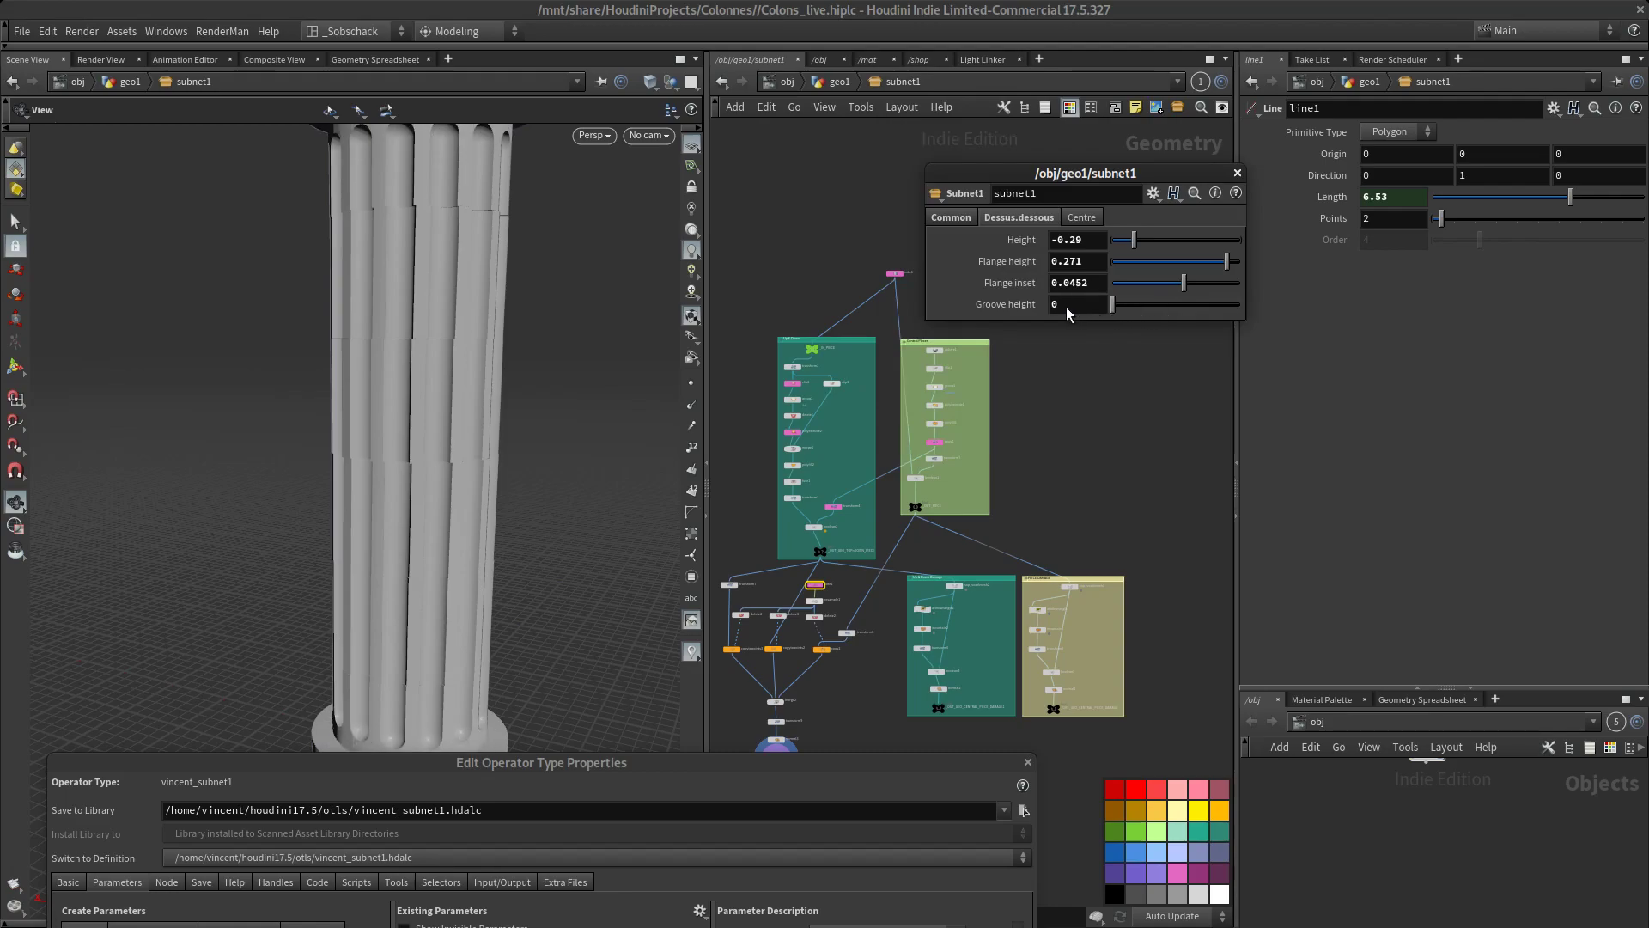
mouse_move(1134, 240)
left_mouse_down()
mouse_move(1175, 241)
mouse_move(1107, 239)
mouse_move(1143, 241)
left_mouse_up()
Relabel the Height (originy) parameter in the Dessus.dessous folder as Flange height
left_click(544, 769)
left_click_drag(489, 773, 443, 290)
left_click(435, 556)
double_click(809, 494)
type("Fl")
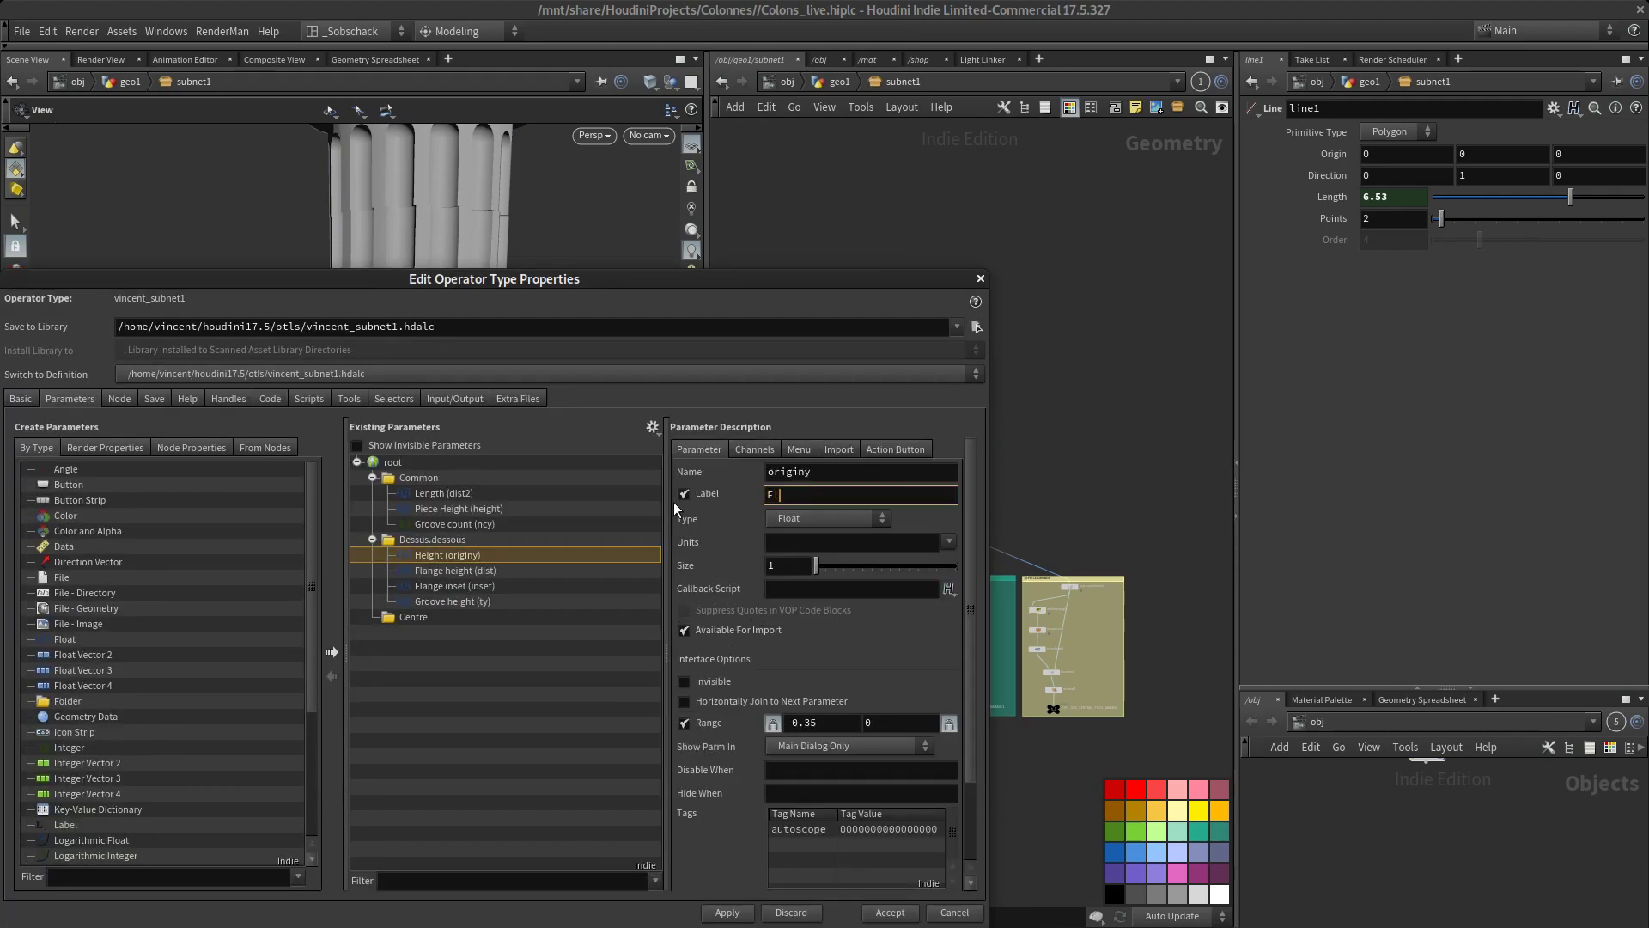
type("ange height")
key("Return")
left_click(507, 605)
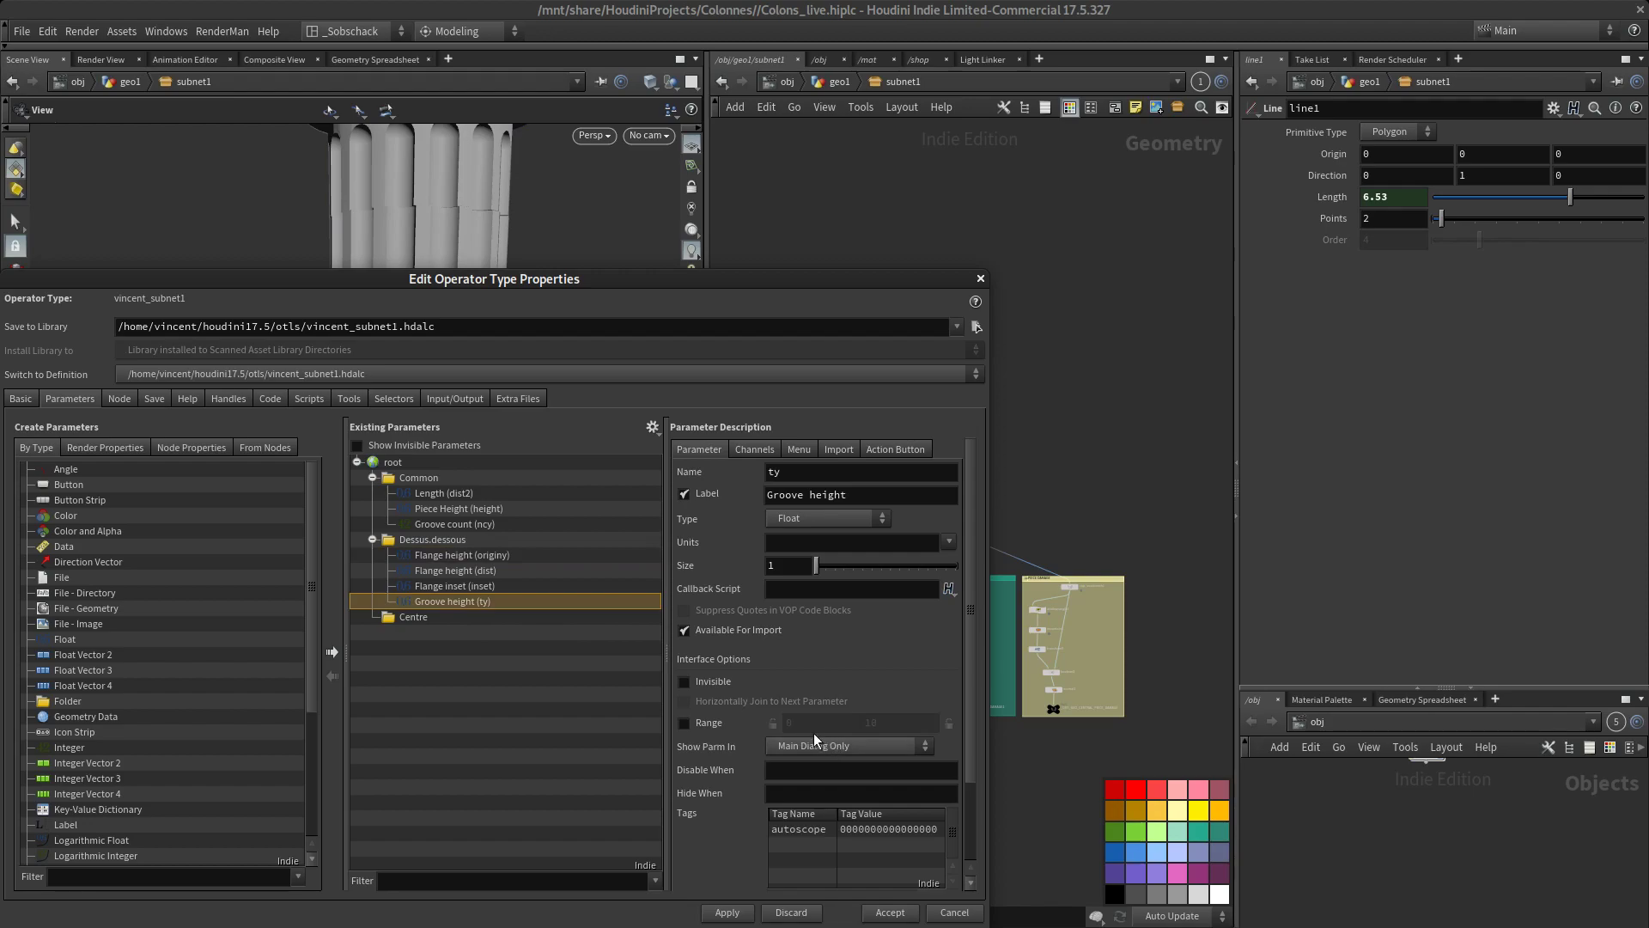
double_click(450, 603)
left_click(600, 631)
left_click(507, 601)
left_click(684, 725)
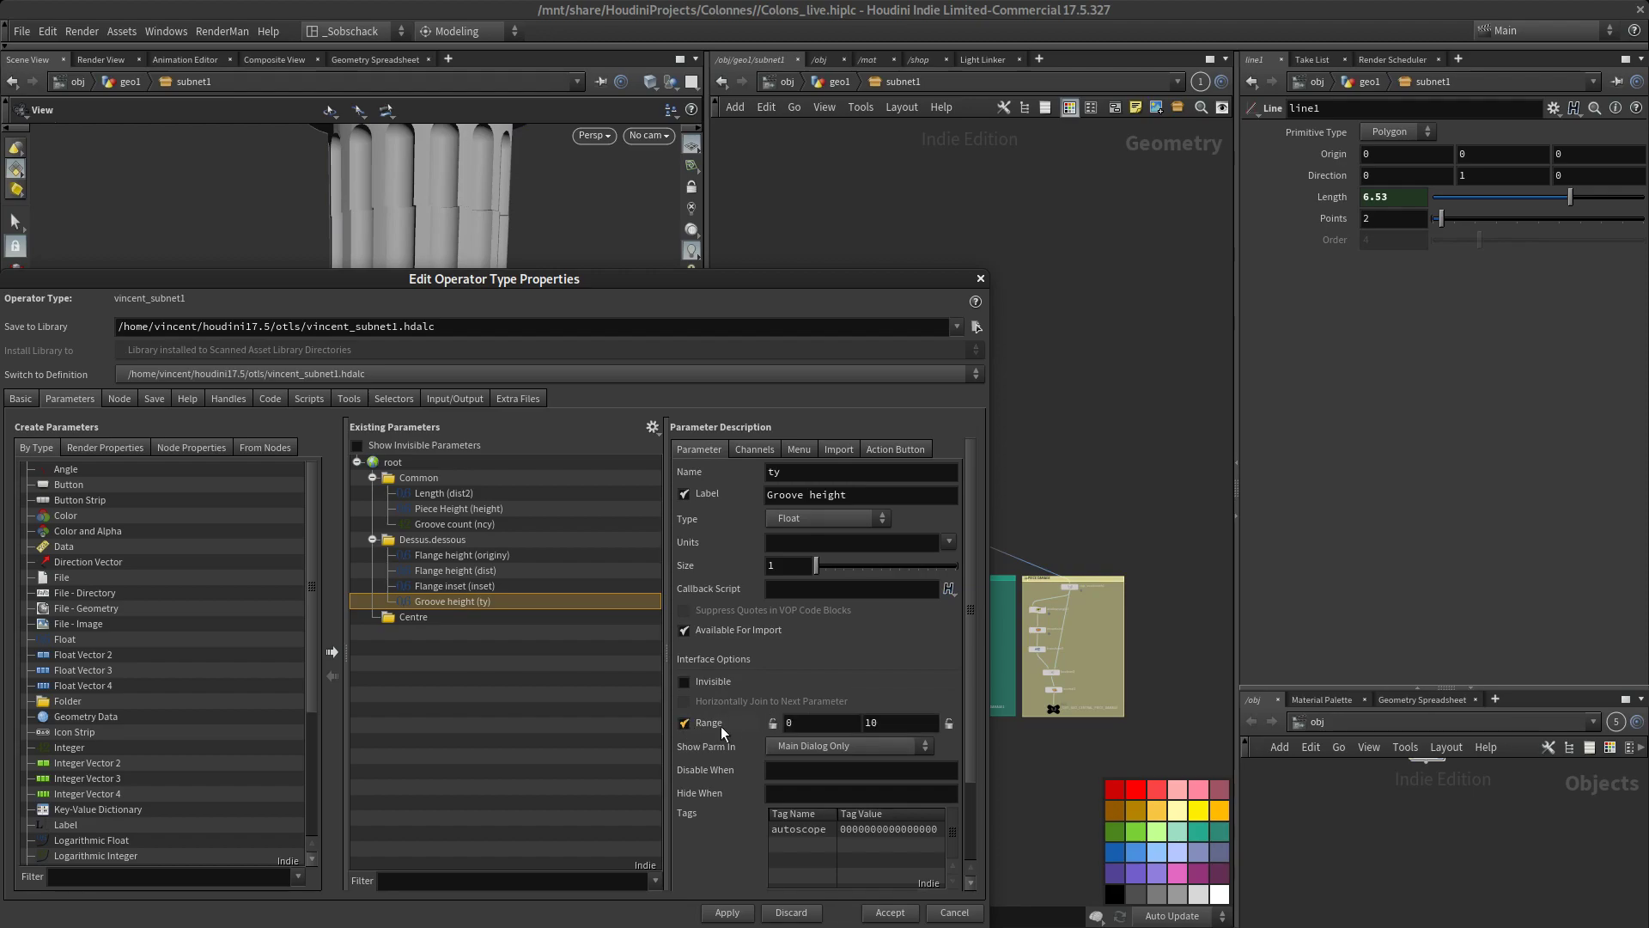
left_click_drag(696, 282, 725, 178)
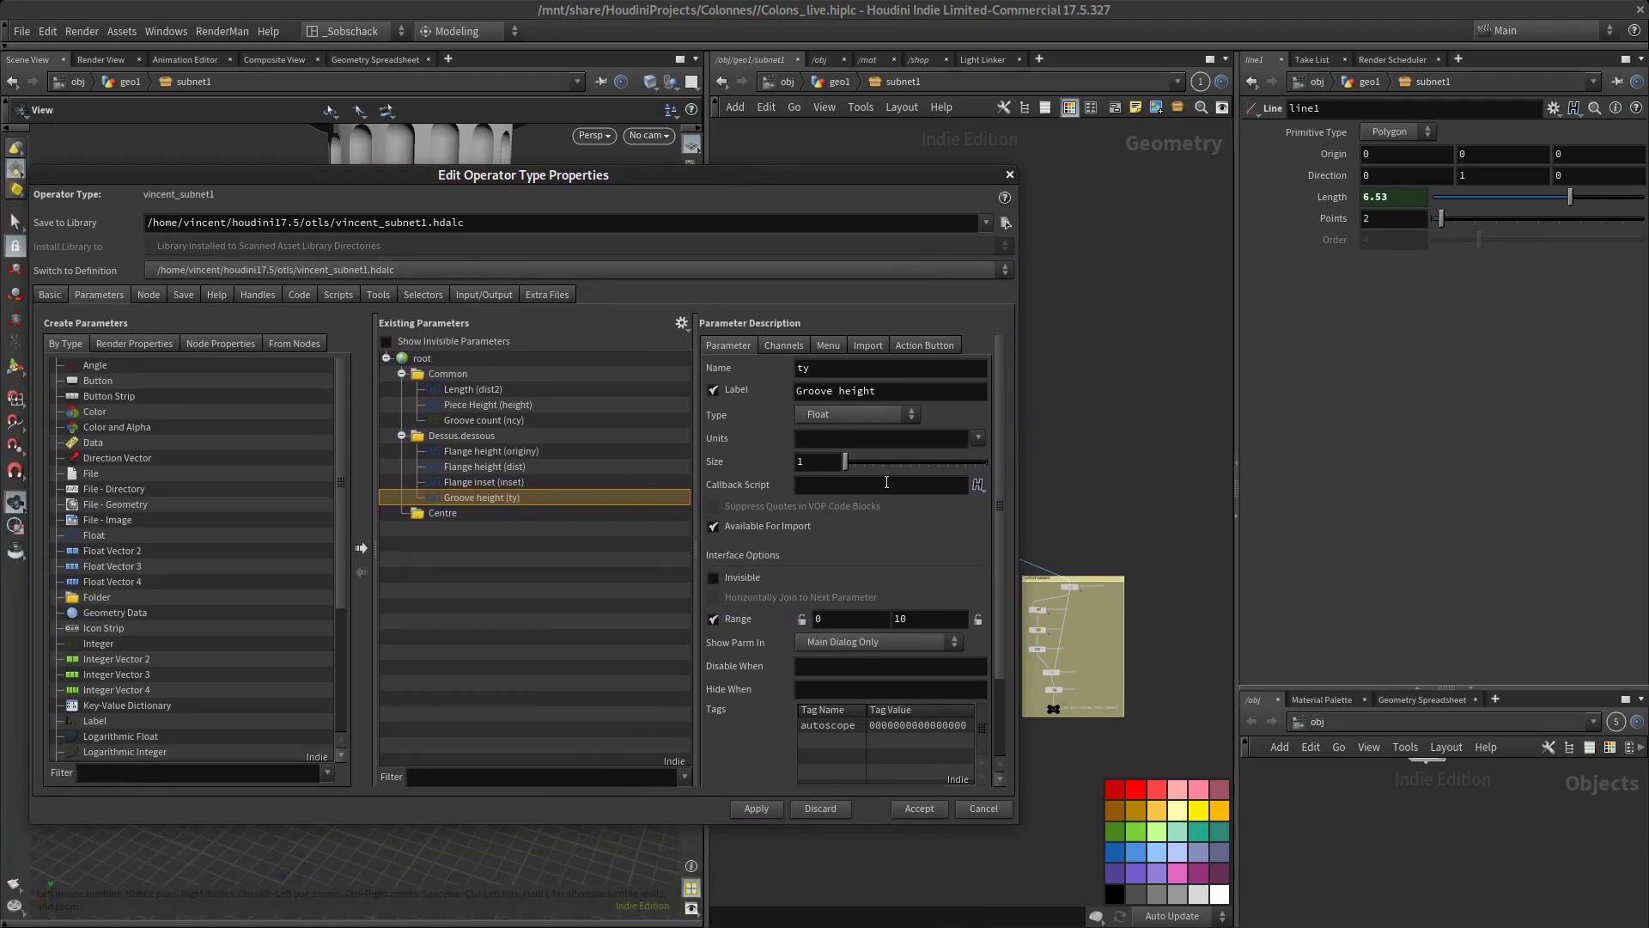
left_click(737, 619)
left_click(713, 620)
left_click(714, 620)
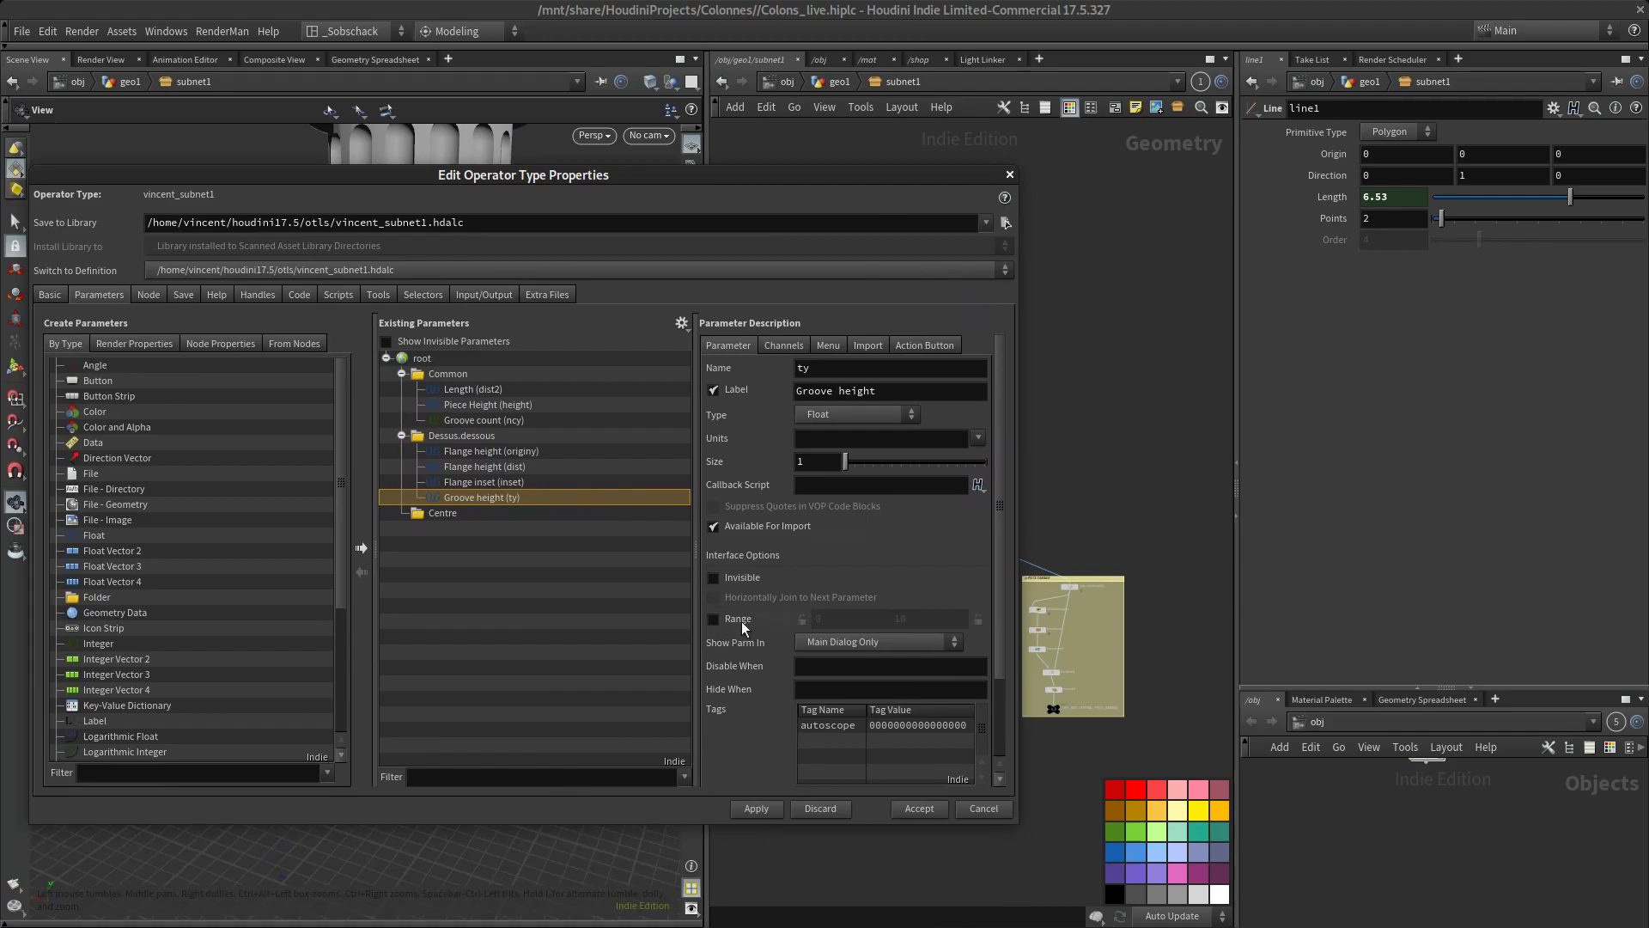
left_click_drag(937, 172, 421, 259)
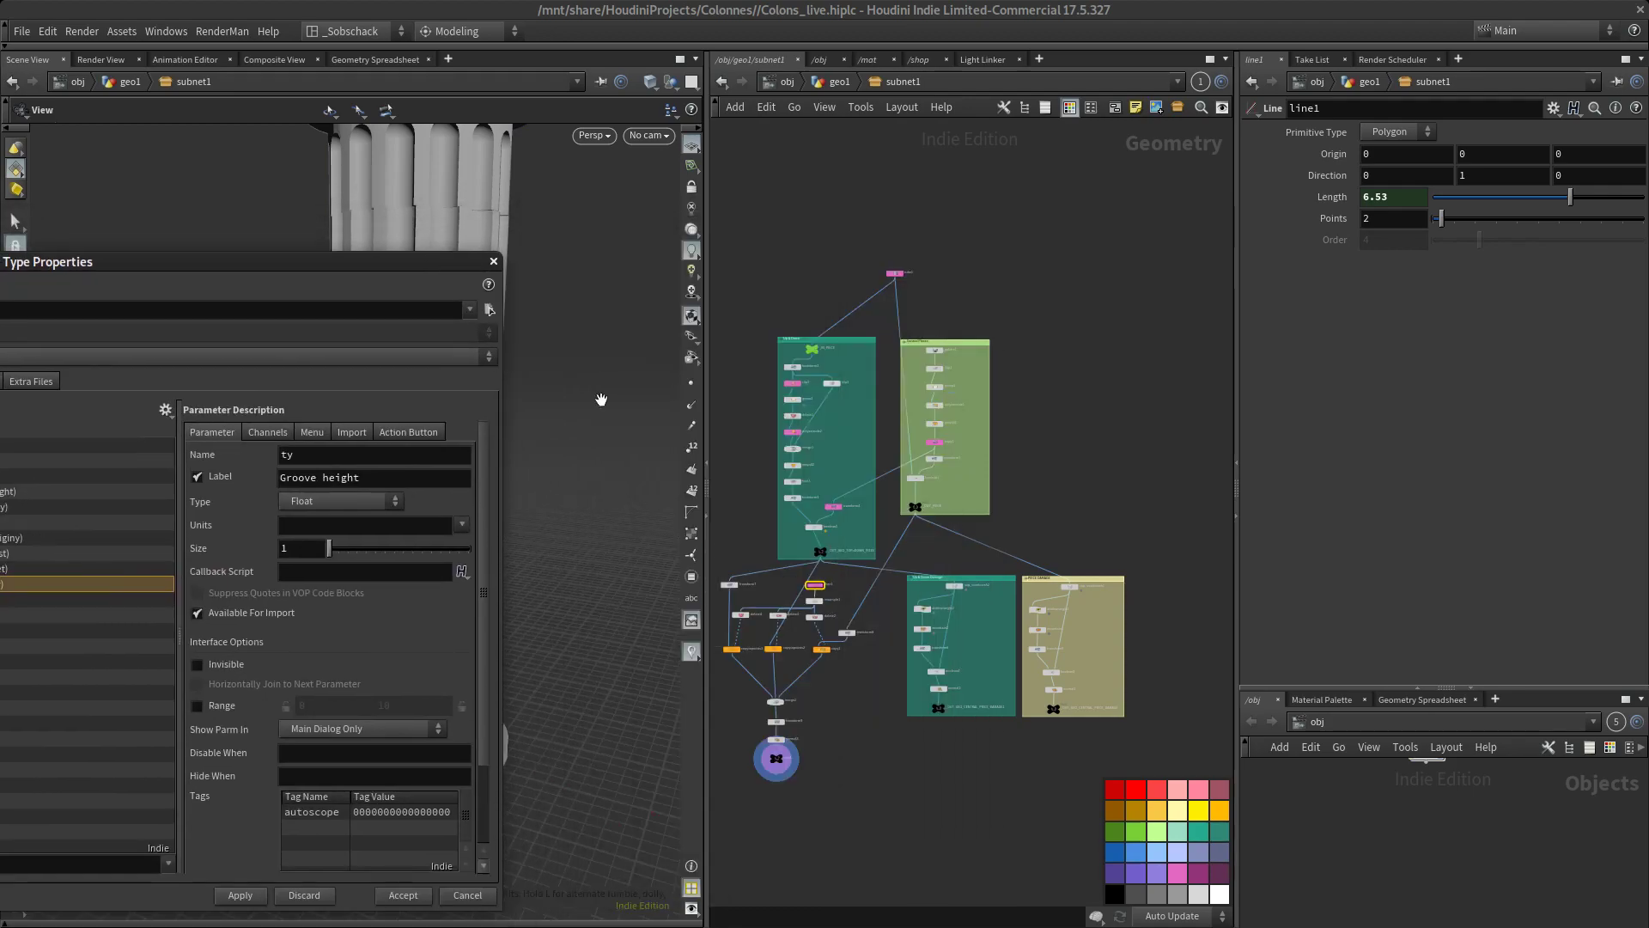
scroll(950, 654, "up", 4)
scroll(950, 655, "up", 2)
middle_click_drag(950, 655, 1093, 602)
scroll(904, 665, "down", 4)
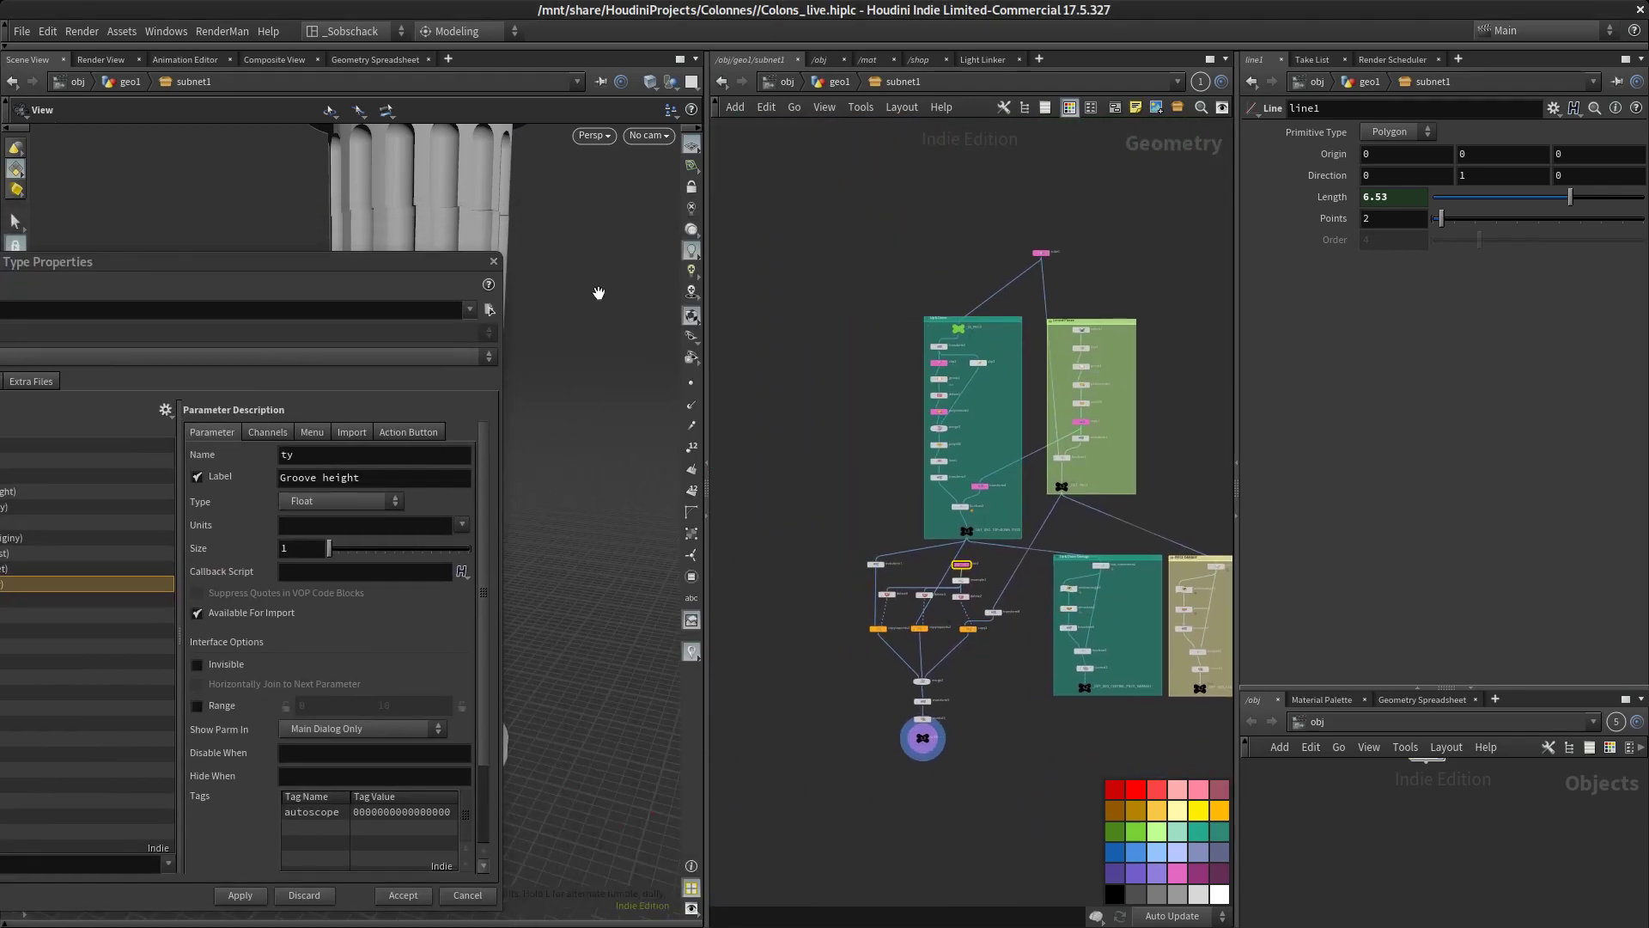
scroll(961, 658, "up", 4)
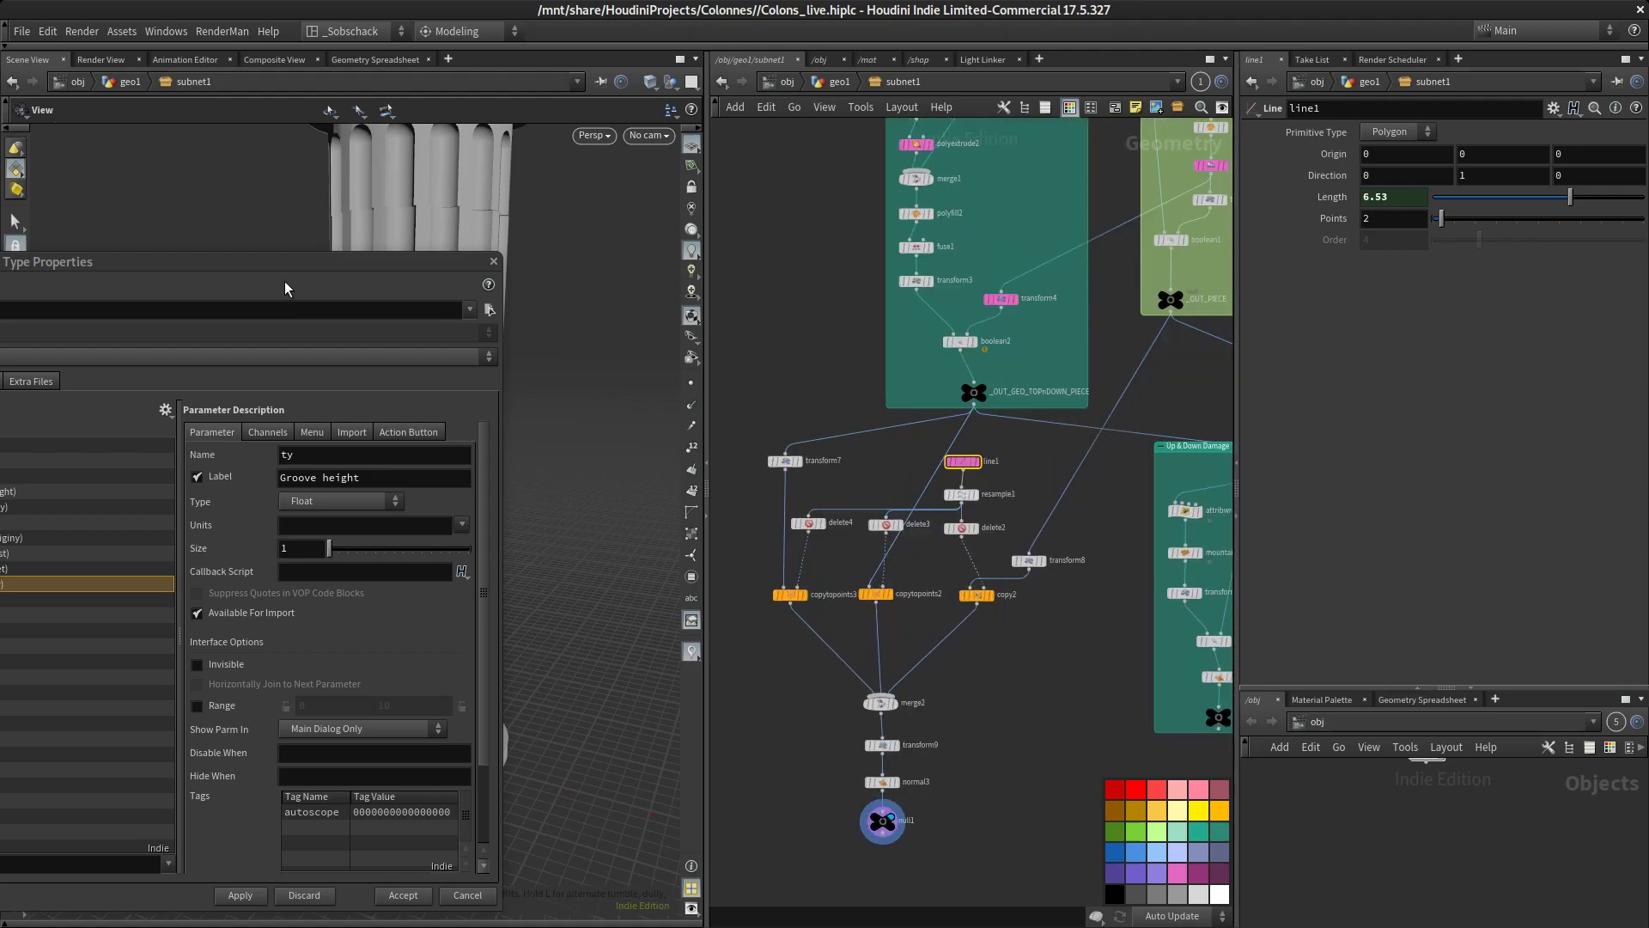
Enter the geo1 network from the object level to show subnet1's parameters beside the type properties window
left_click_drag(267, 266, 741, 202)
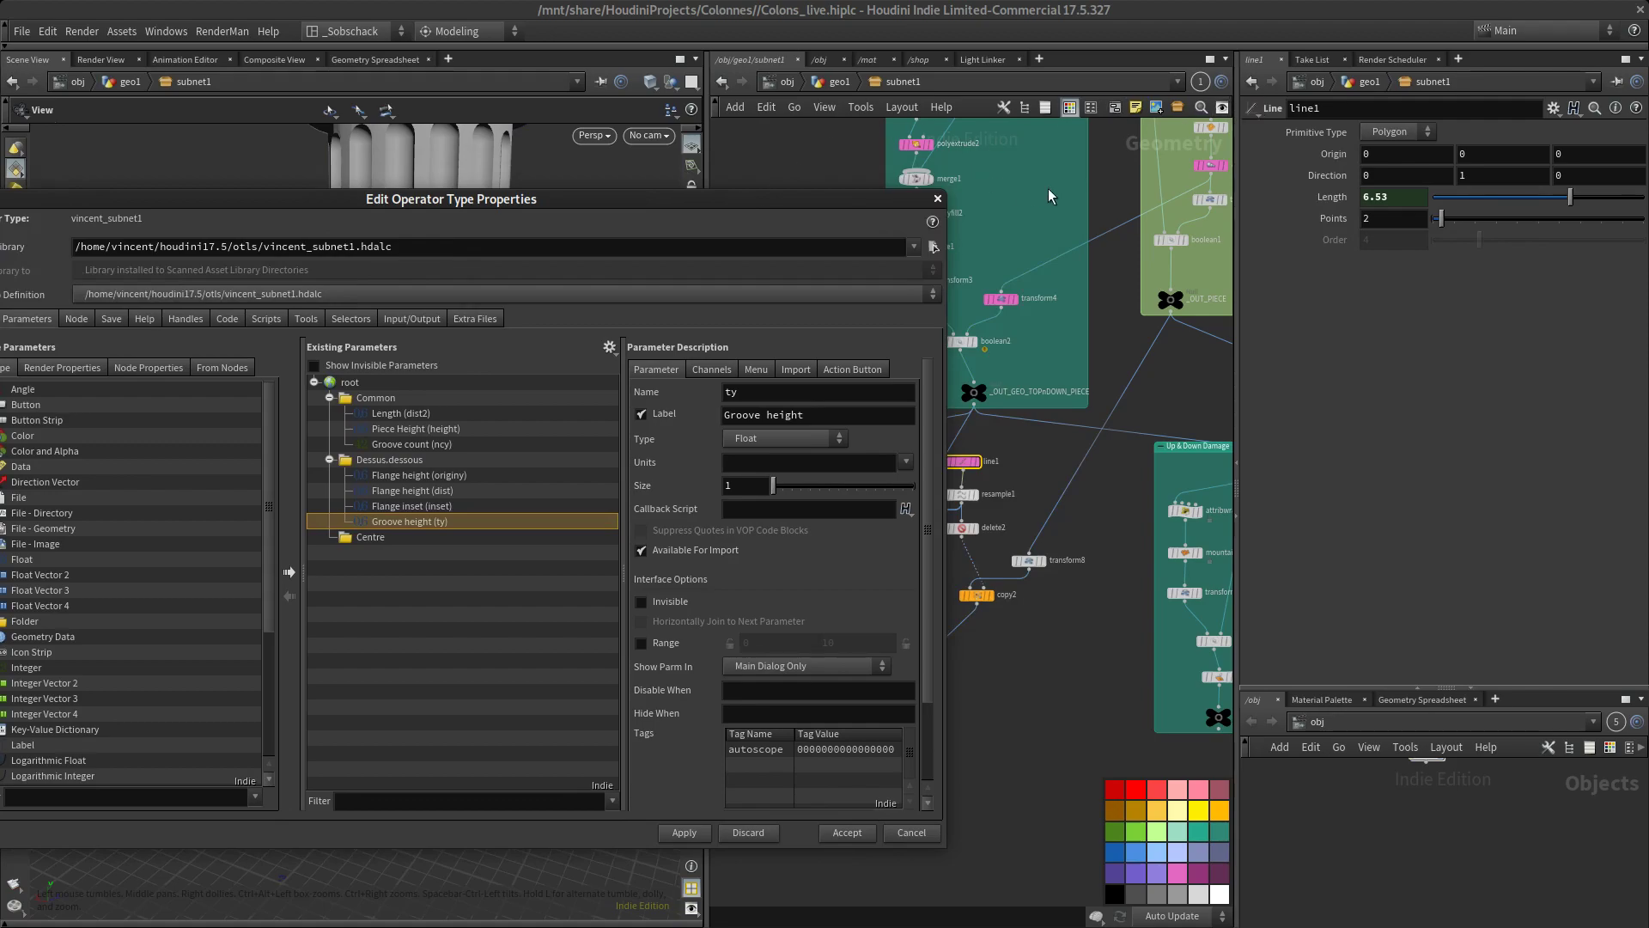
left_click(830, 58)
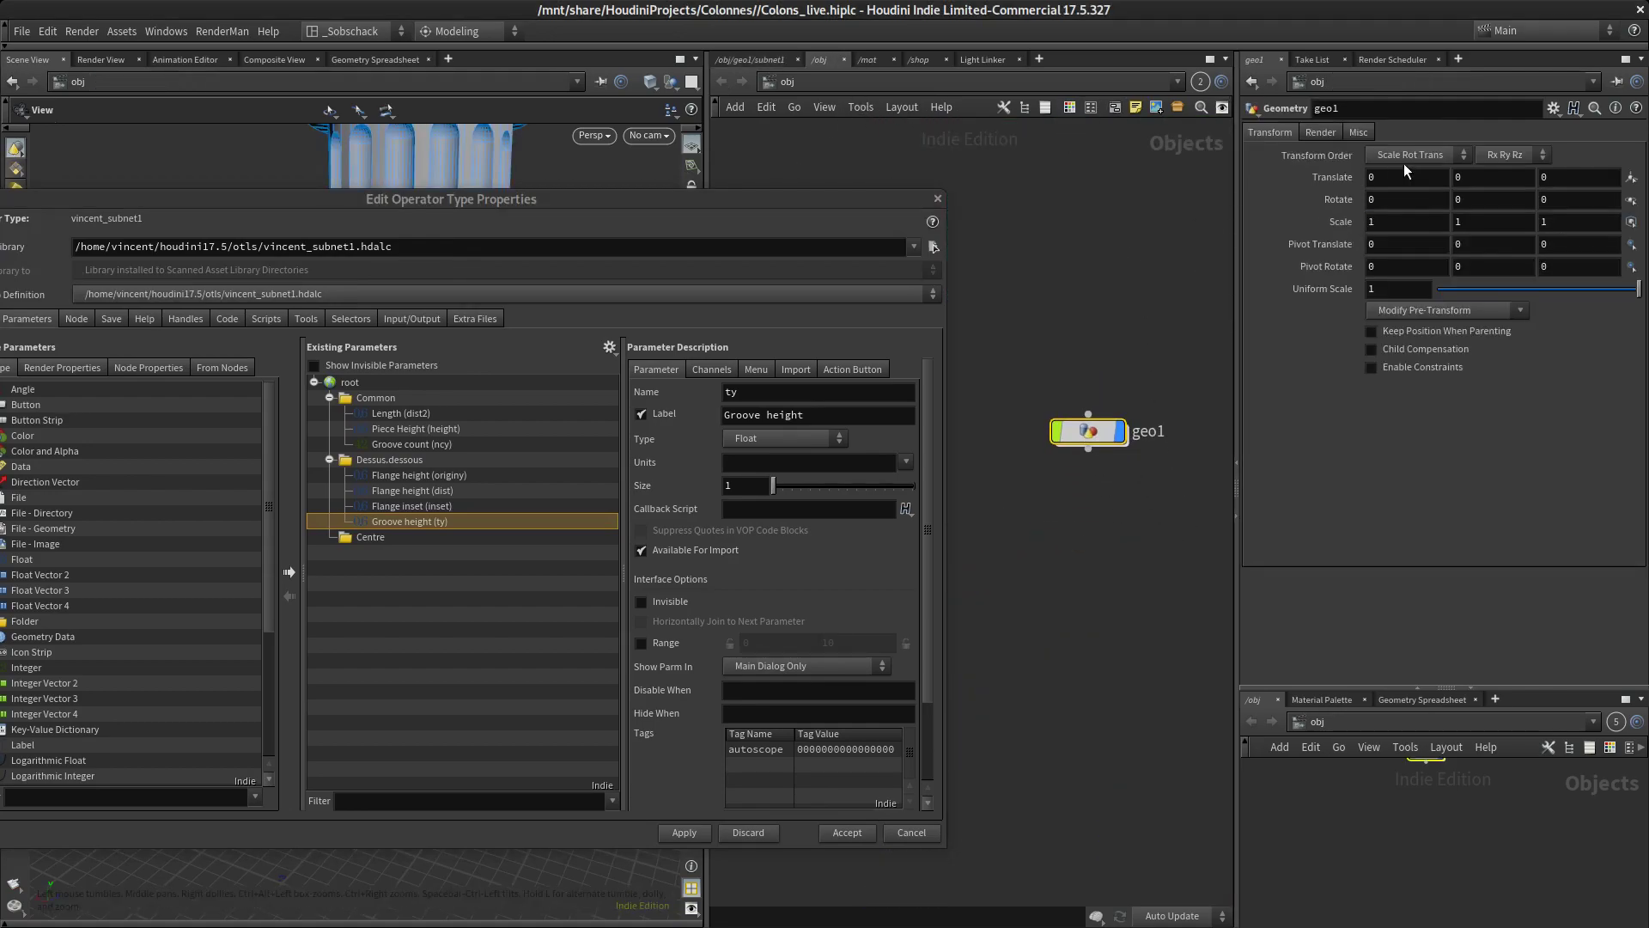
double_click(1092, 431)
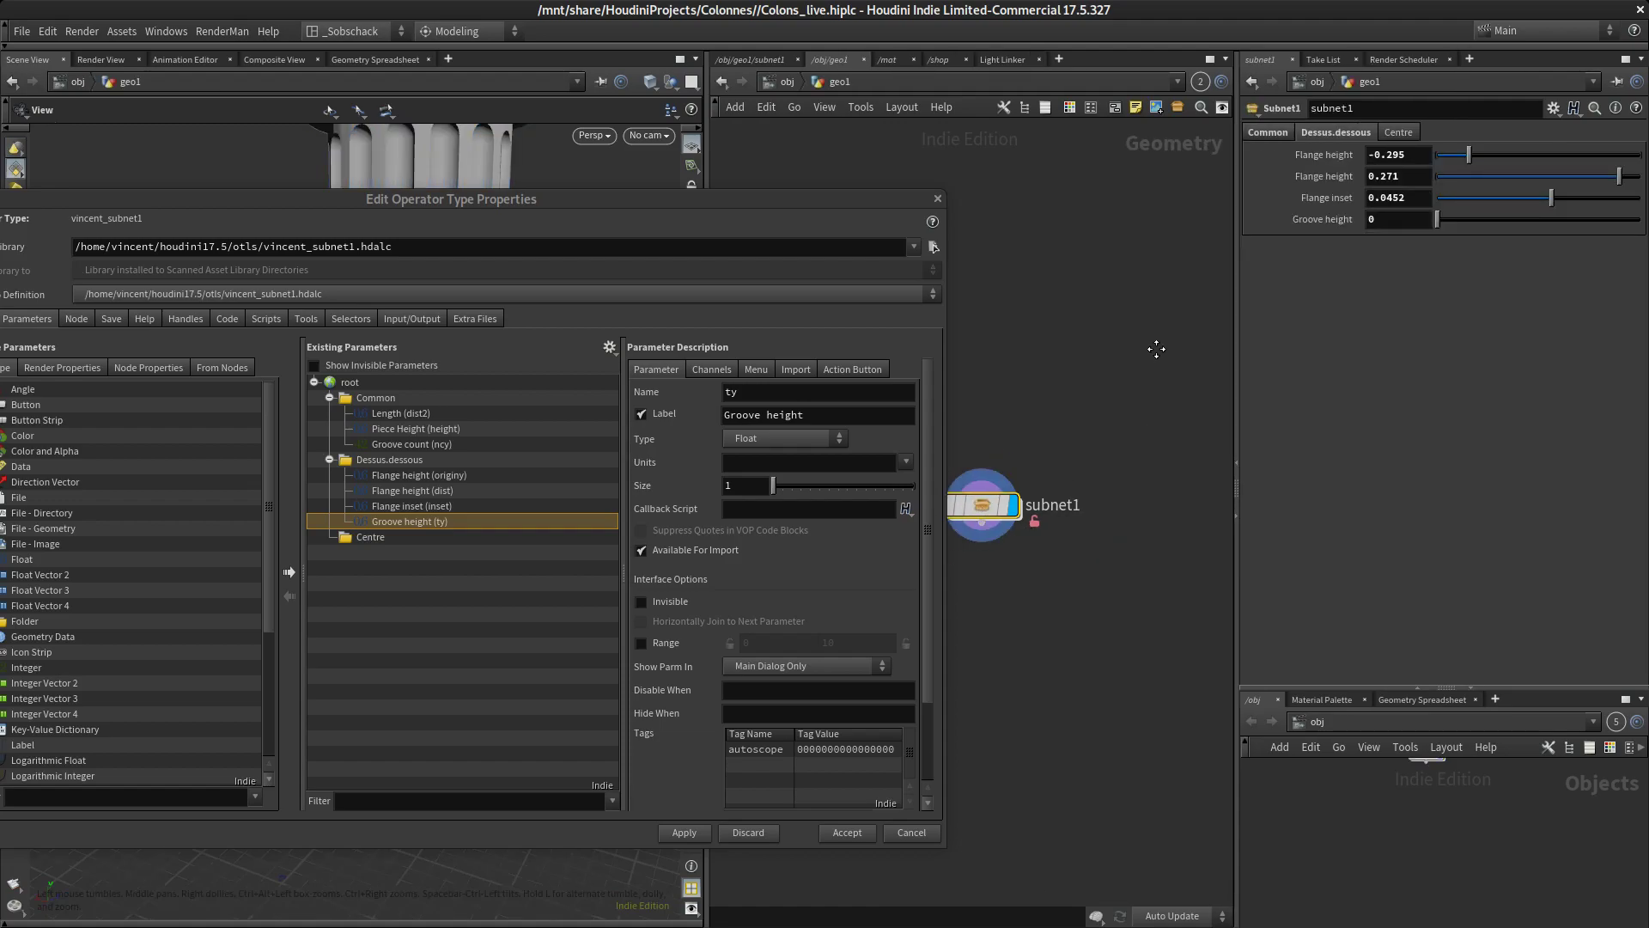
left_click_drag(185, 199, 275, 185)
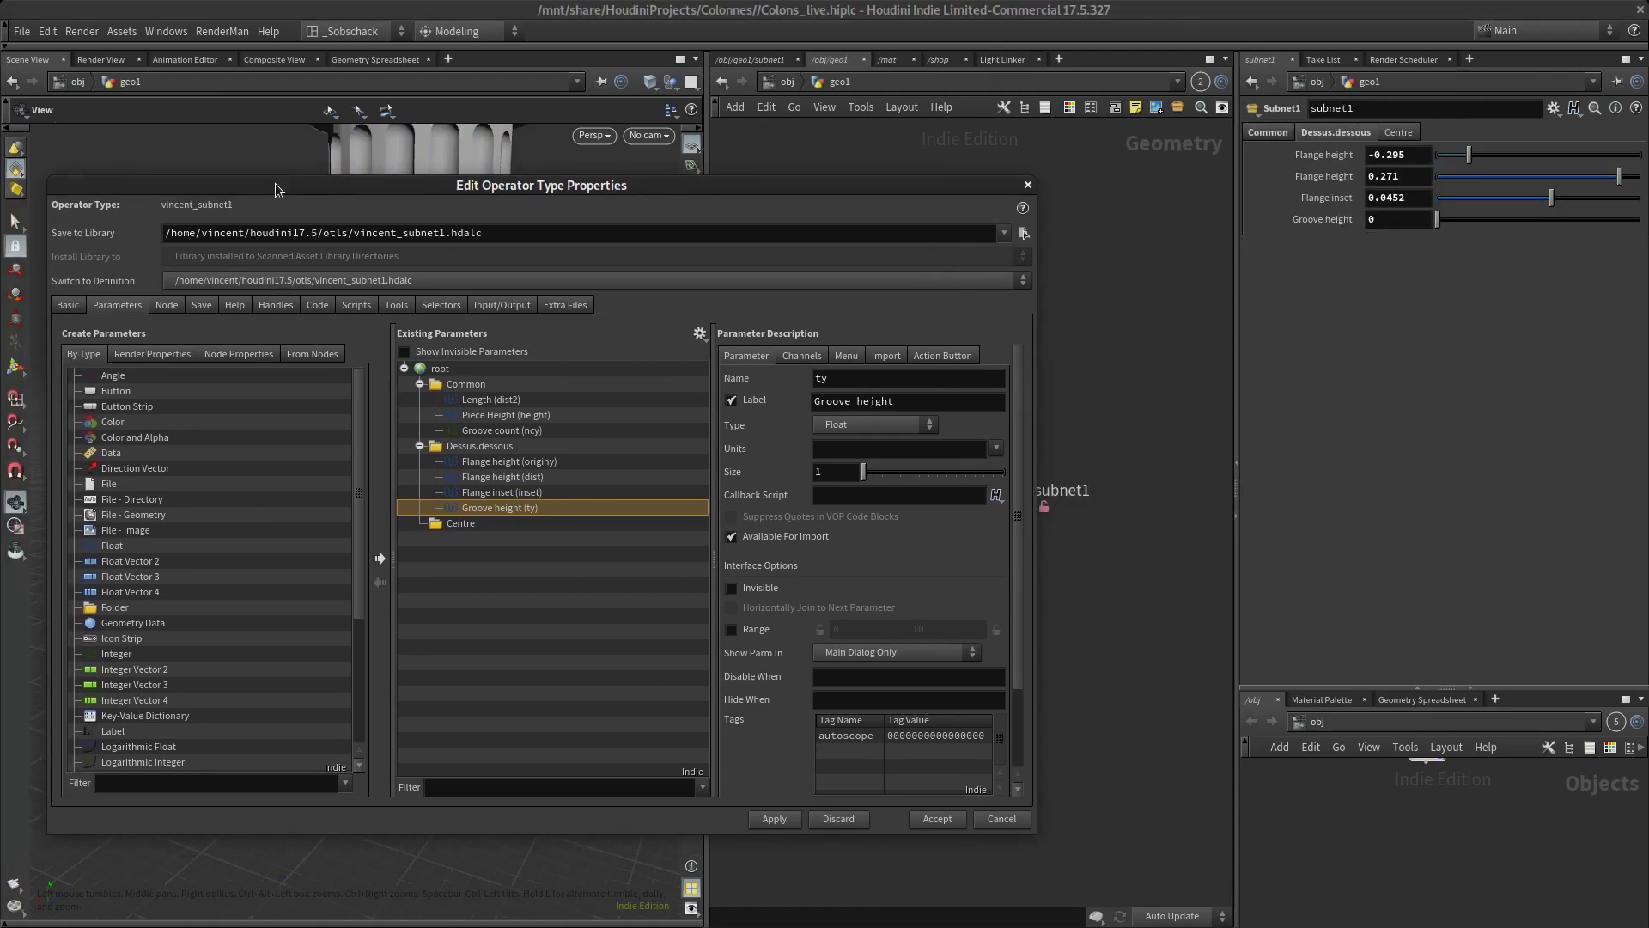
Insert a separator between the Common and Dessus.dessous folders and another before the Centre folder, and apply the changes
left_click(124, 746)
scroll(163, 674, "down", 4)
scroll(159, 694, "down", 2)
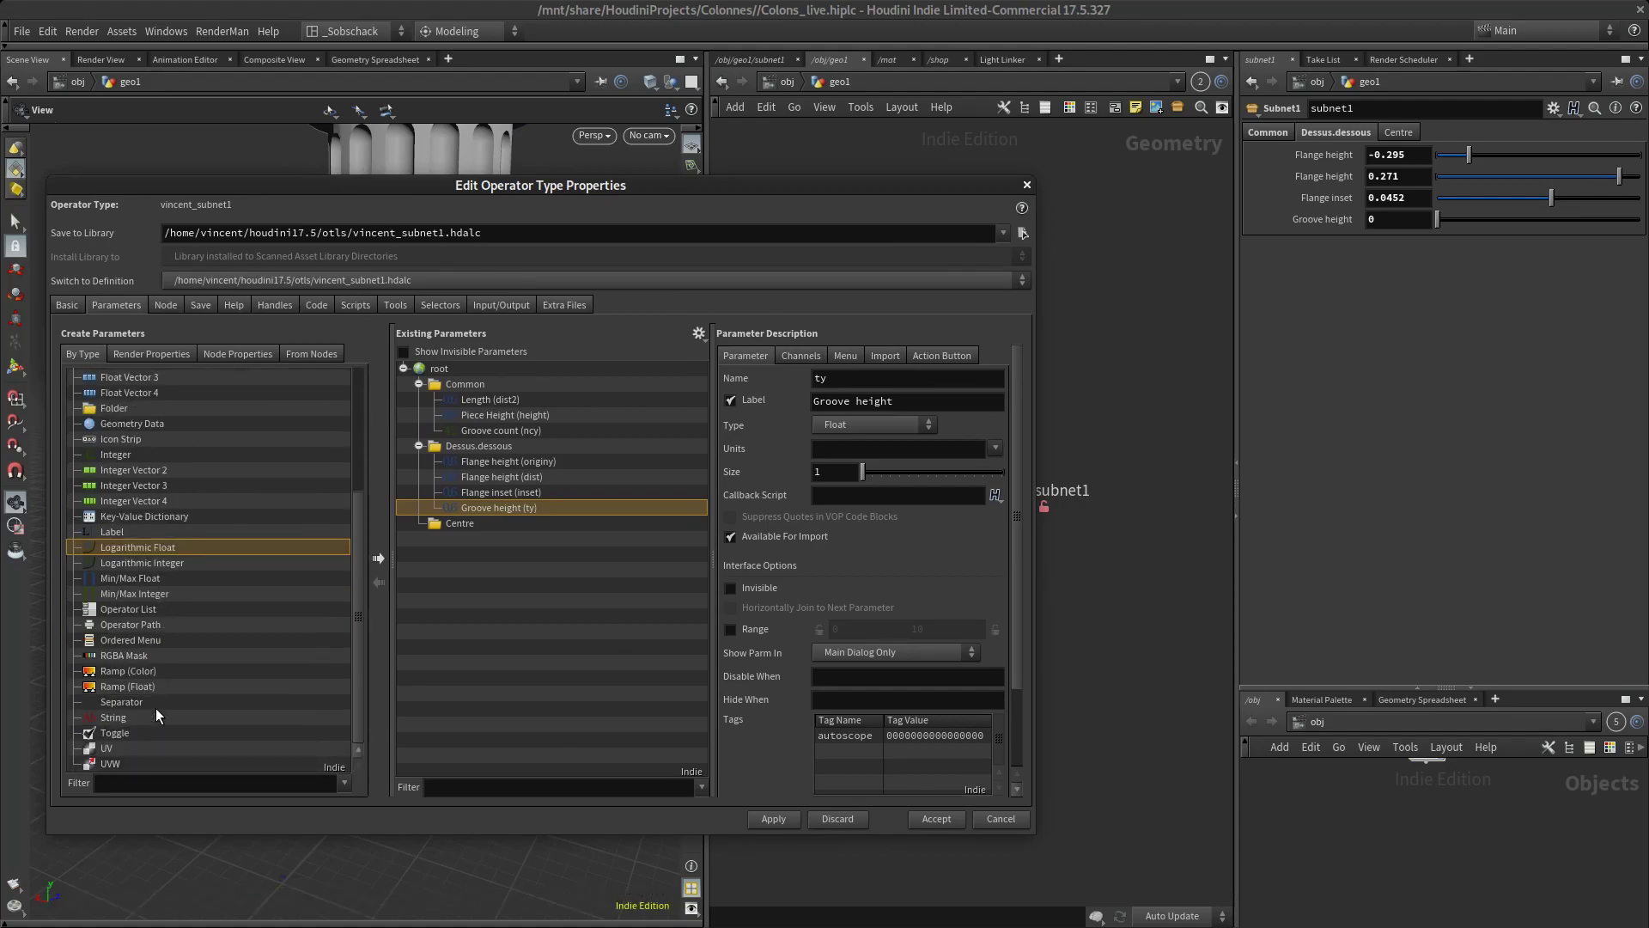
left_click_drag(127, 701, 548, 443)
left_click_drag(142, 703, 545, 536)
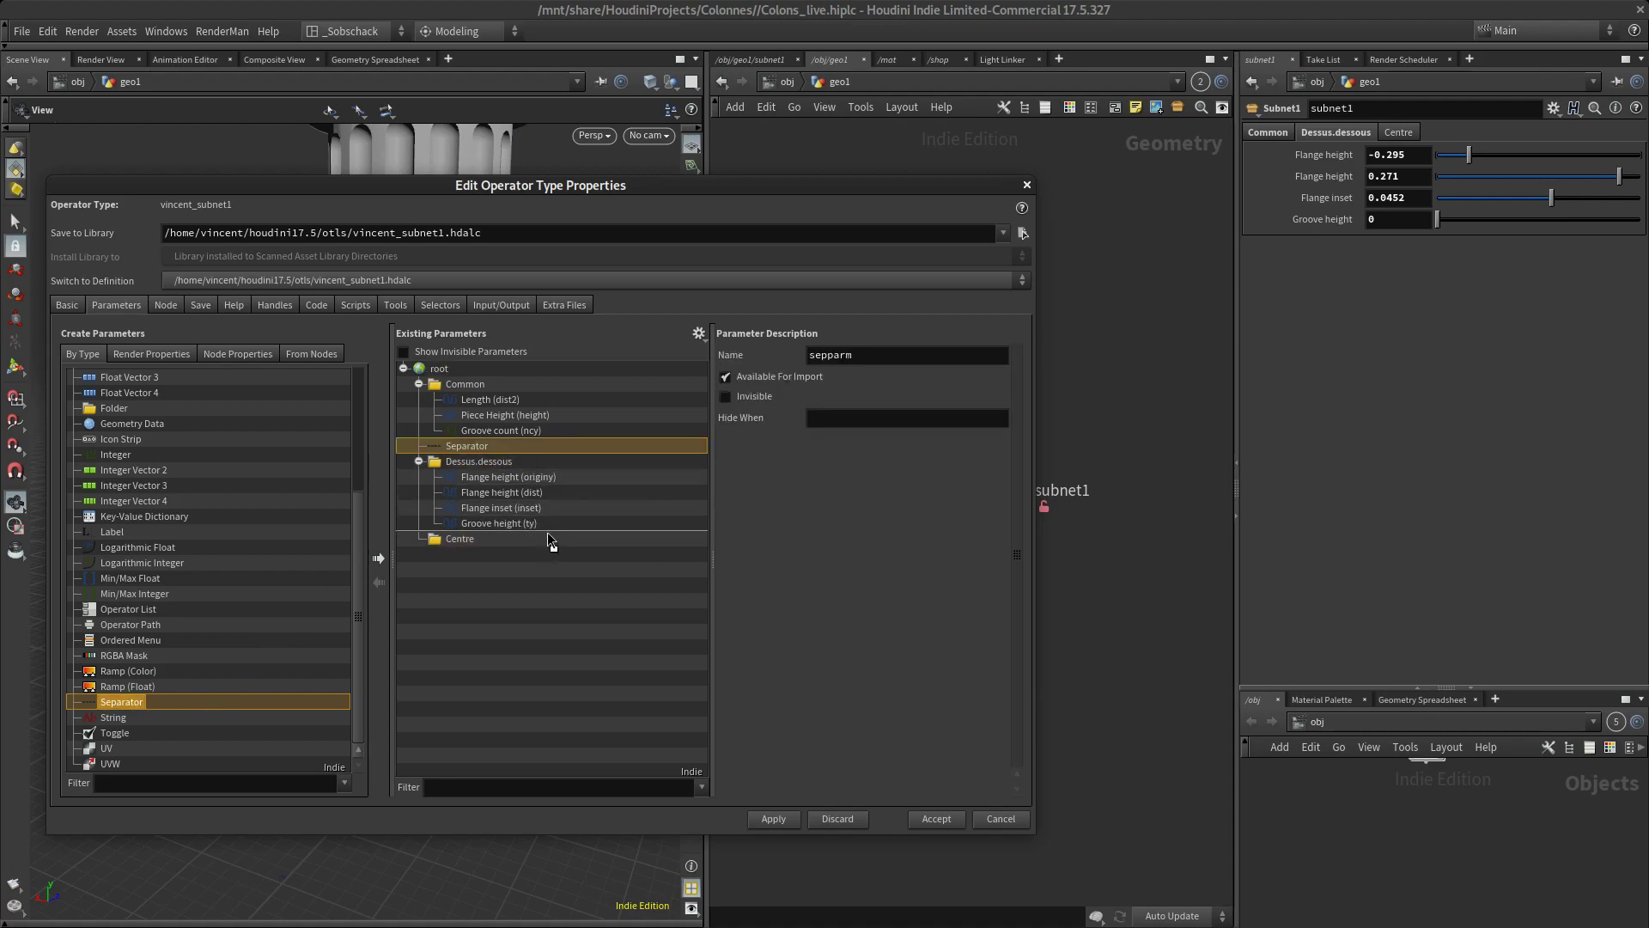
left_click(459, 555)
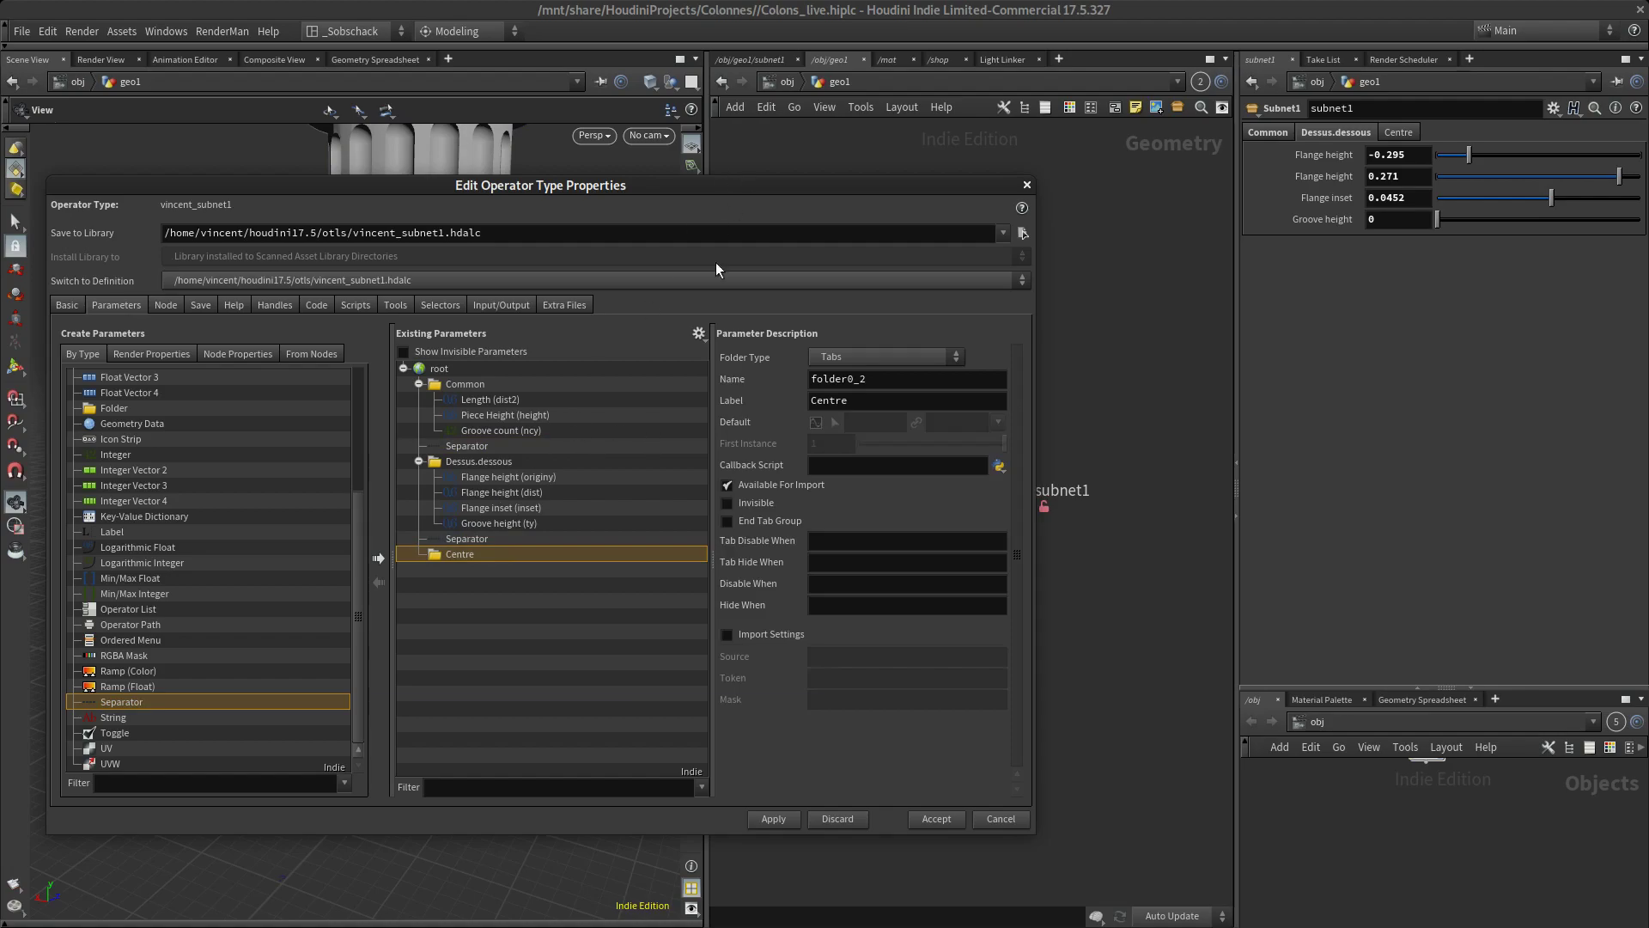
mouse_move(719, 203)
left_mouse_down()
mouse_move(776, 224)
mouse_move(780, 275)
mouse_move(724, 210)
left_mouse_up()
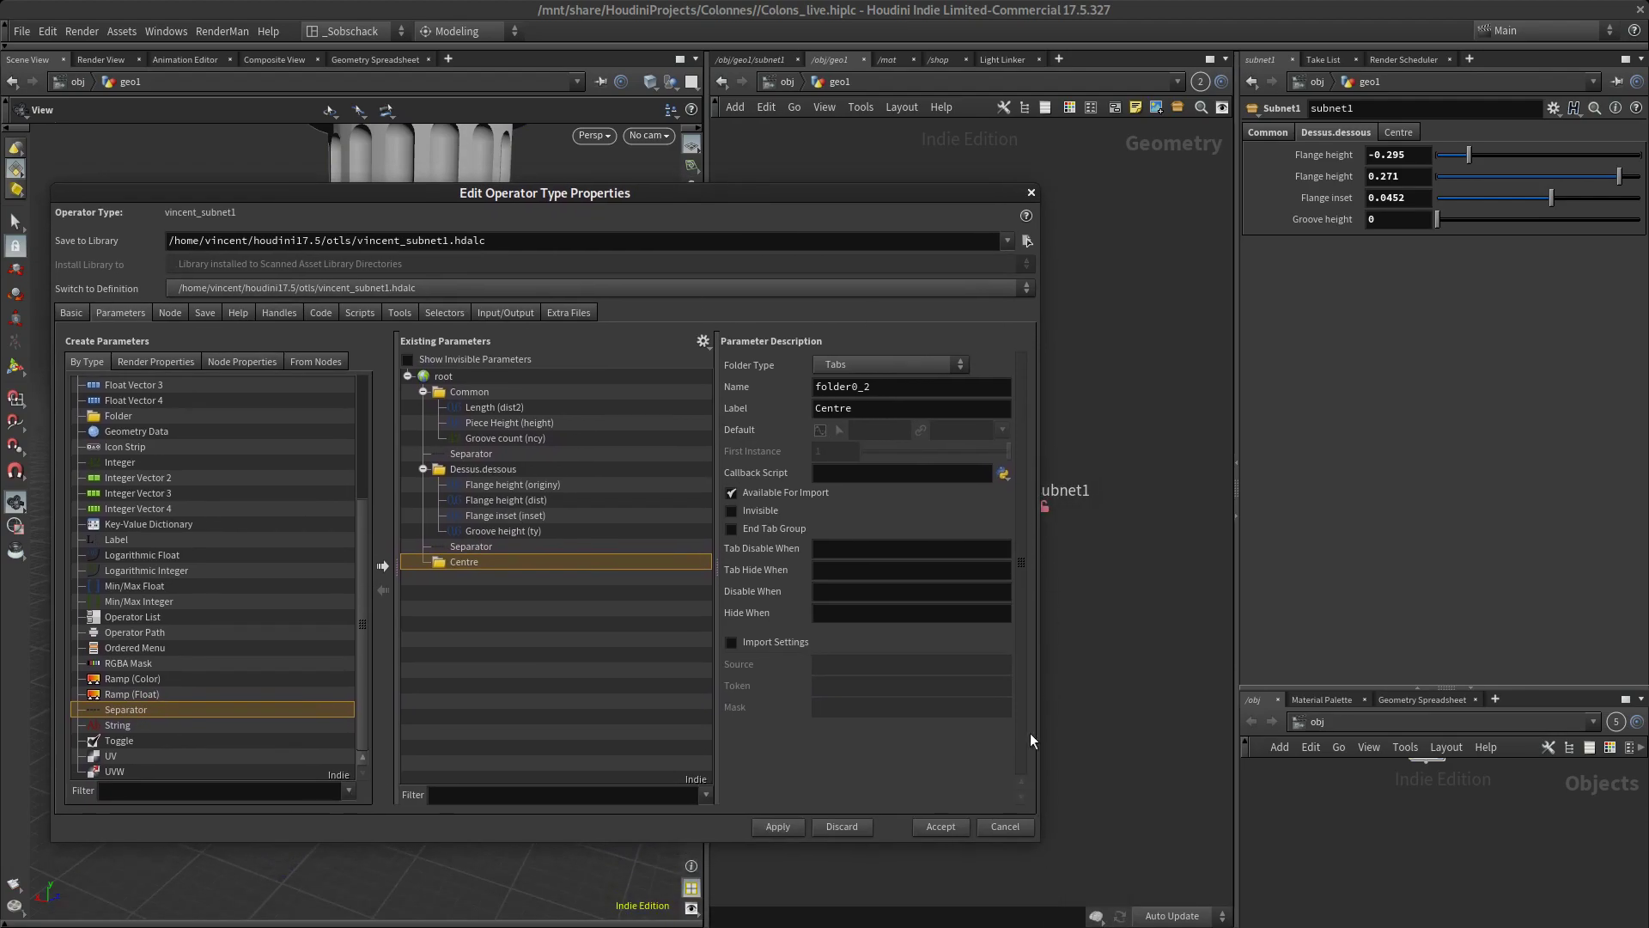
left_click(774, 826)
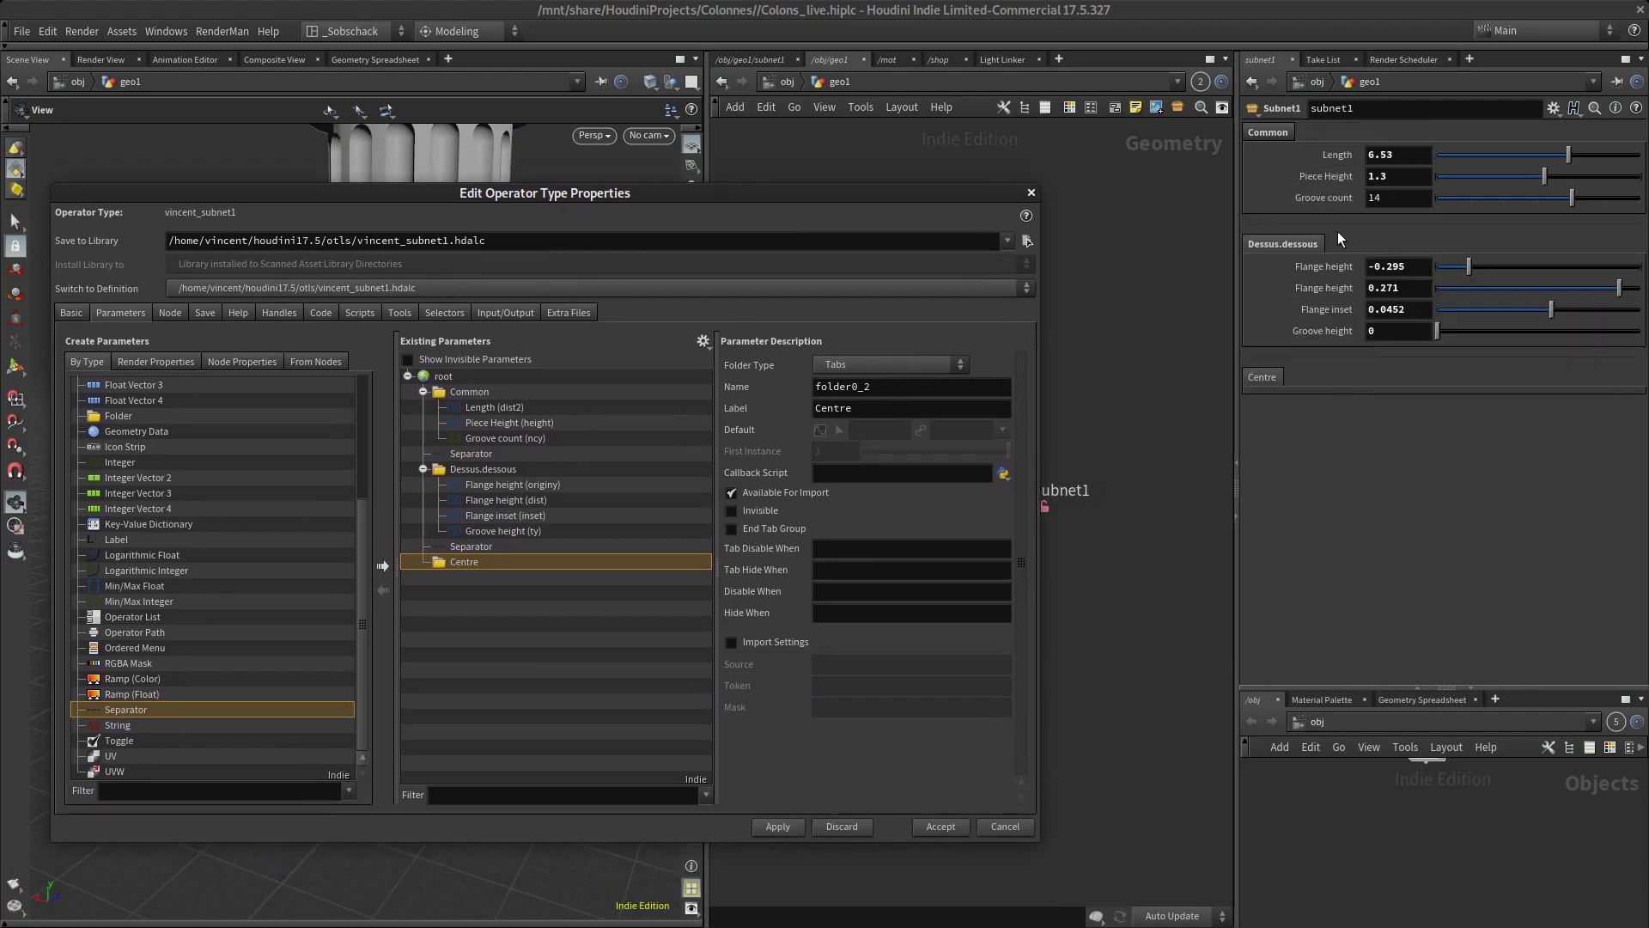
Move the type properties window out of the way and examine the whole column in the viewport
left_click_drag(916, 189, 811, 660)
right_click(811, 661)
key("Down")
key("Down")
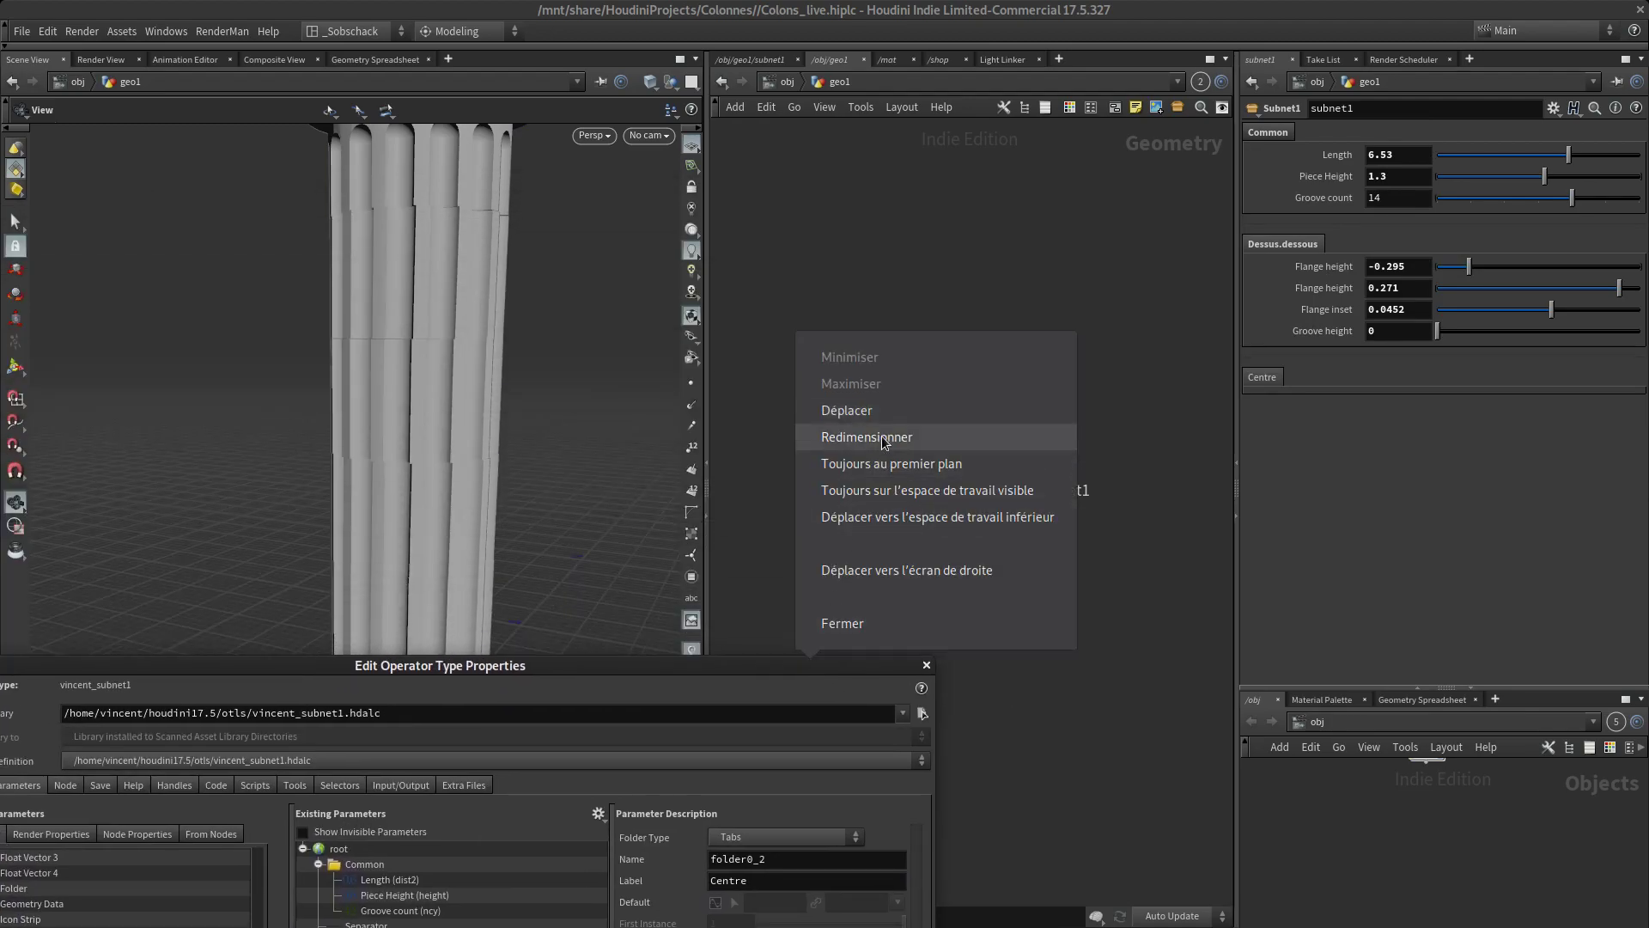
key("Escape")
left_click_drag(742, 667, 746, 743)
mouse_move(549, 512)
left_mouse_down()
mouse_move(549, 556)
mouse_move(536, 519)
left_mouse_up()
right_click_drag(537, 519, 545, 549)
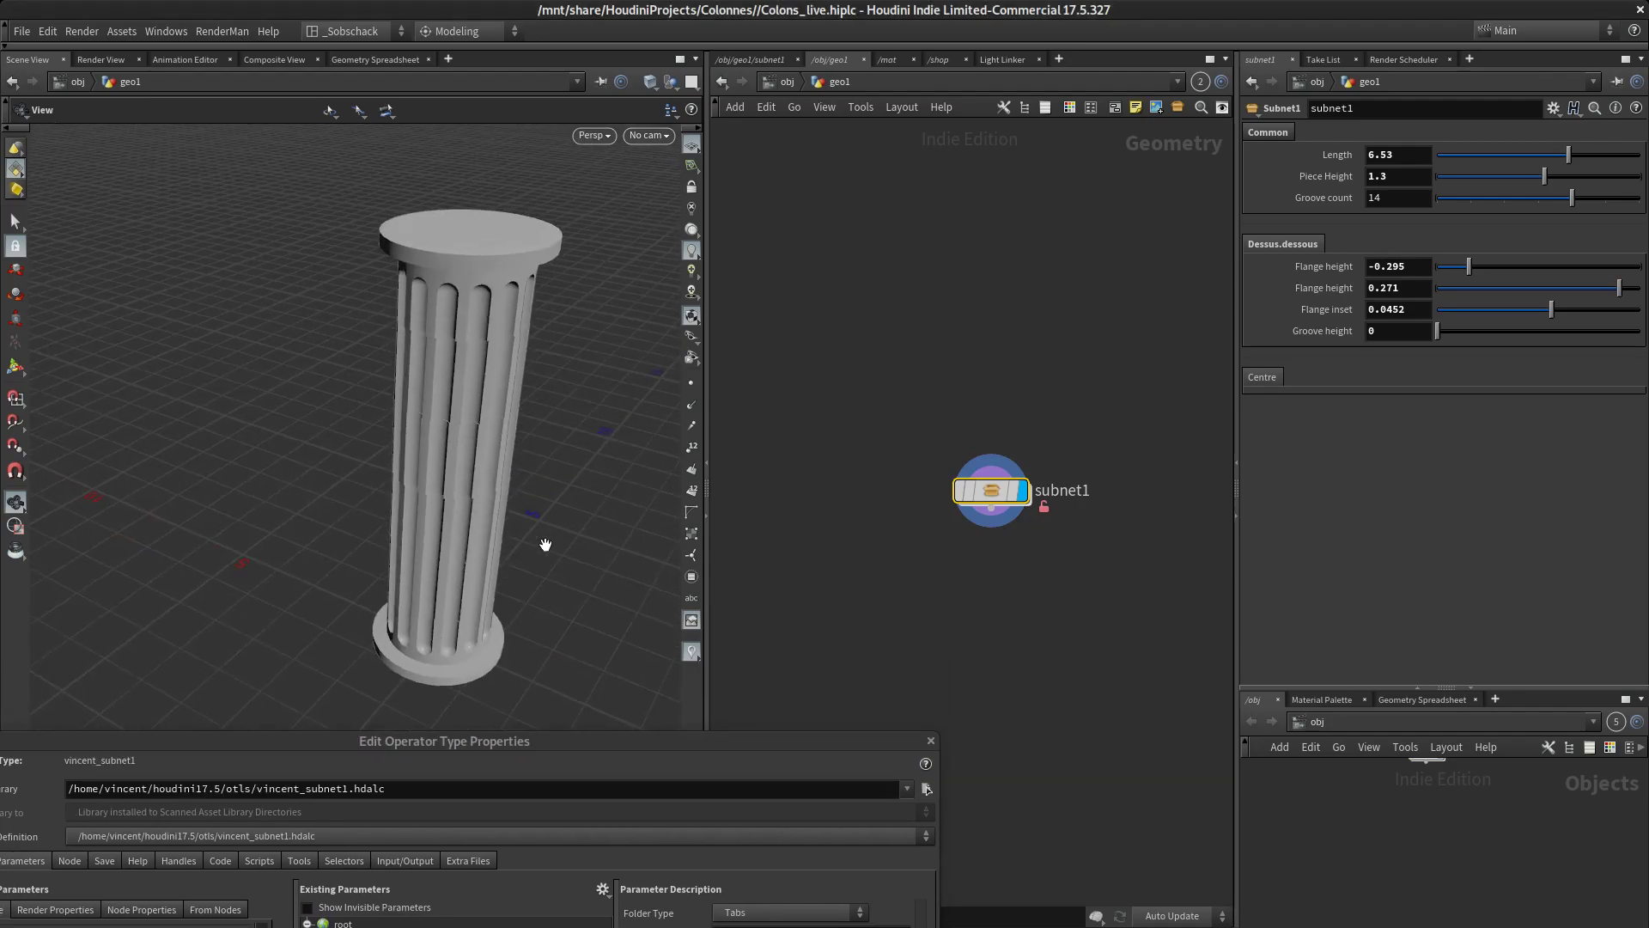
middle_click_drag(545, 549, 464, 489)
left_click_drag(501, 518, 501, 465)
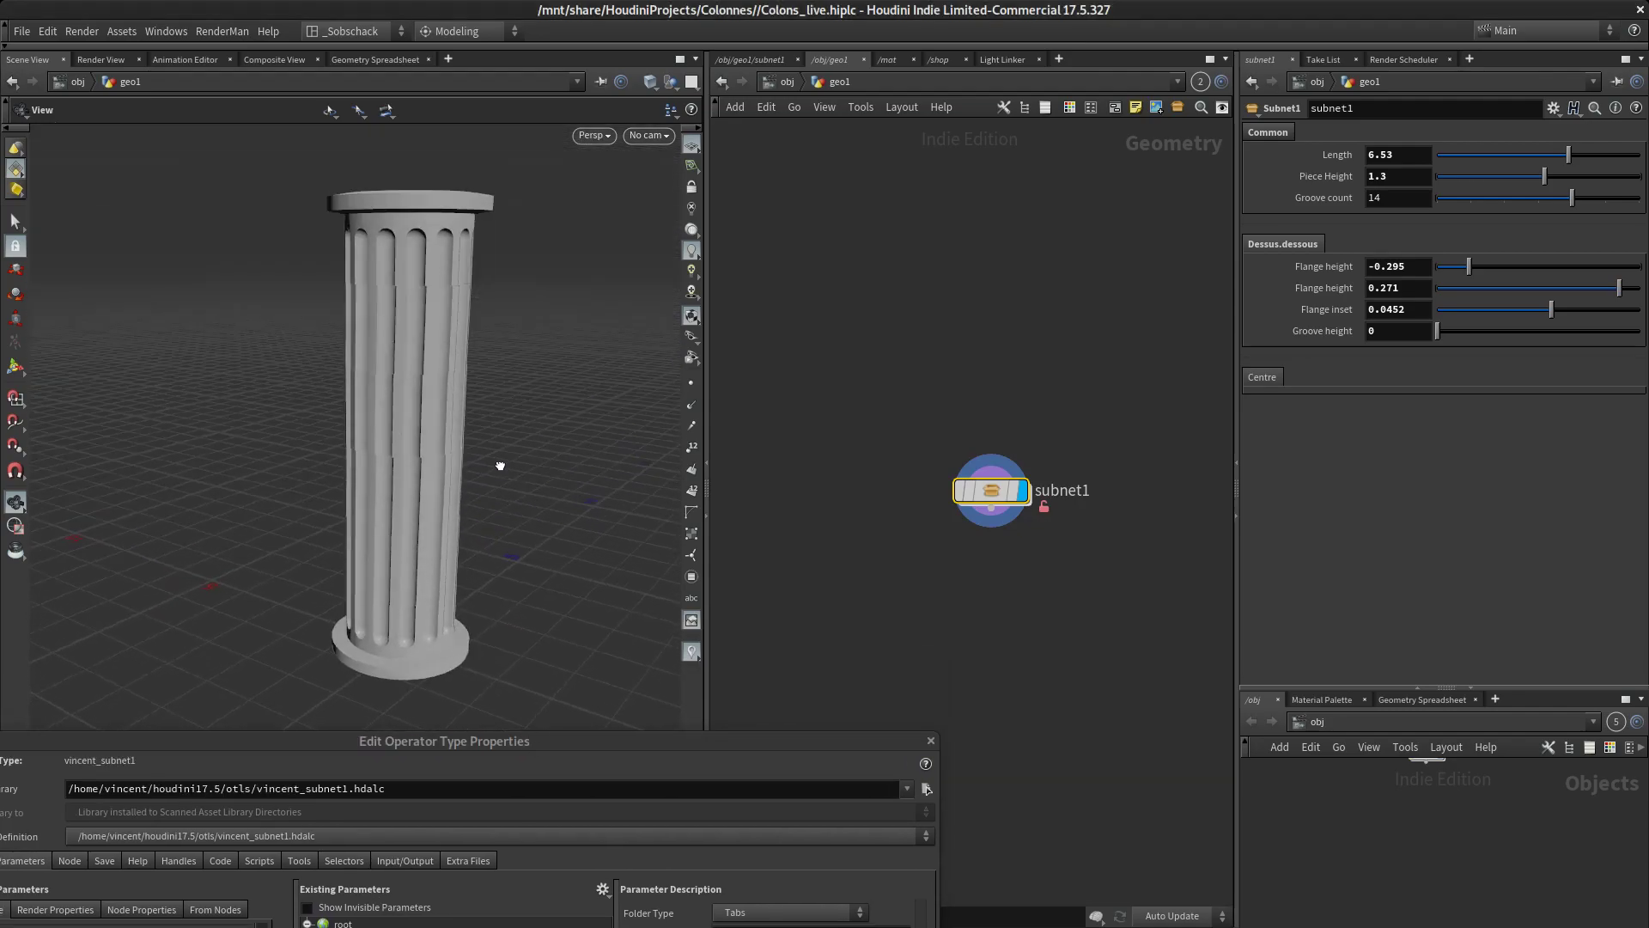
right_click_drag(501, 465, 500, 446)
middle_click_drag(499, 445, 499, 429)
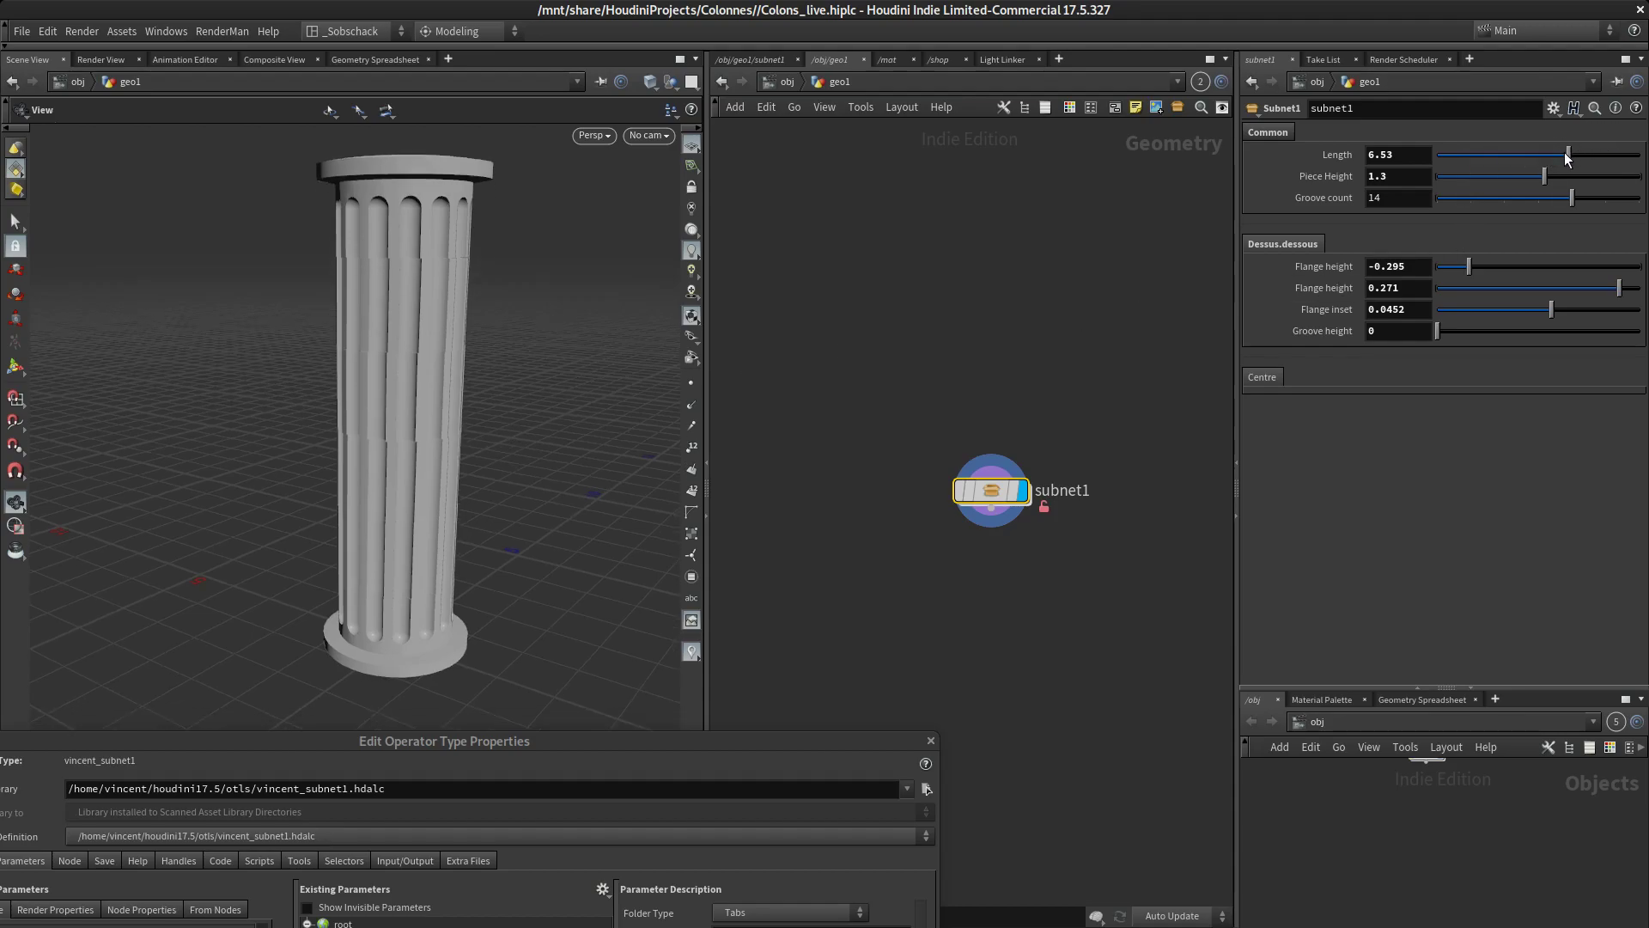
Set subnet1's Length to 8.17, Piece Height to 1.087, Groove count to 13, Flange heights to -0.304 and 0.235, Flange inset to 0.0609 and Groove height to 0.94
left_click_drag(1557, 158, 1553, 215)
mouse_move(1464, 270)
left_mouse_down()
mouse_move(1524, 270)
mouse_move(1478, 262)
left_mouse_up()
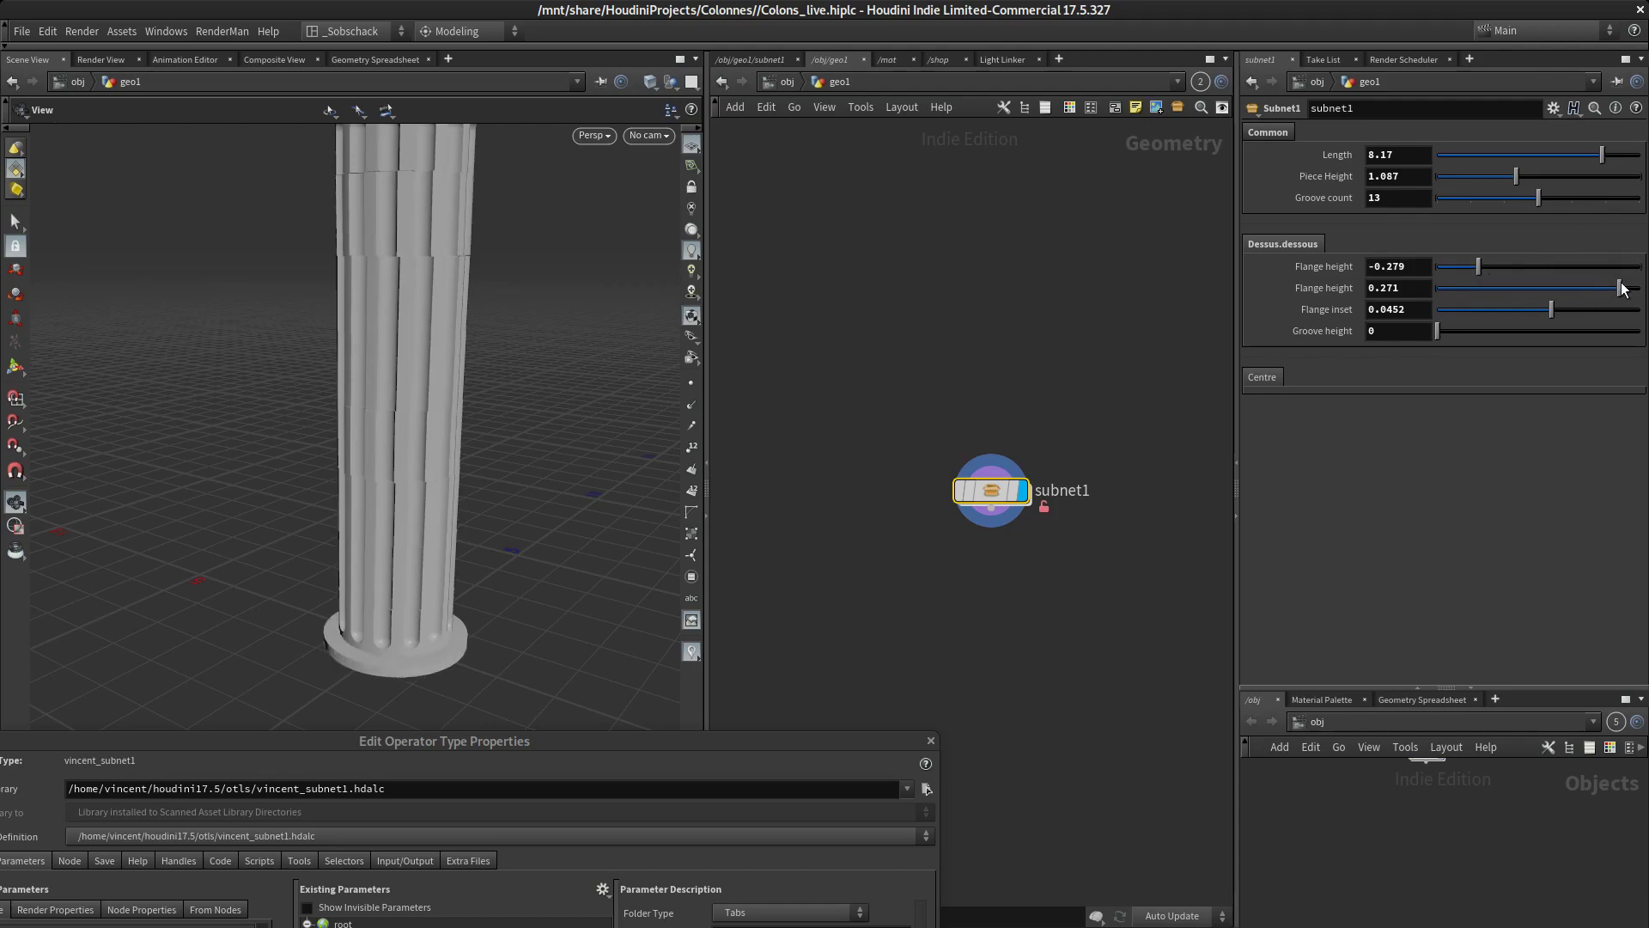
mouse_move(1613, 289)
left_mouse_down()
mouse_move(1513, 283)
mouse_move(1592, 288)
mouse_move(1471, 314)
mouse_move(1639, 310)
mouse_move(1481, 305)
mouse_move(1595, 294)
mouse_move(1636, 308)
mouse_move(1436, 311)
mouse_move(1637, 307)
mouse_move(1543, 286)
mouse_move(1595, 285)
left_mouse_up()
left_click_drag(1468, 272, 1456, 333)
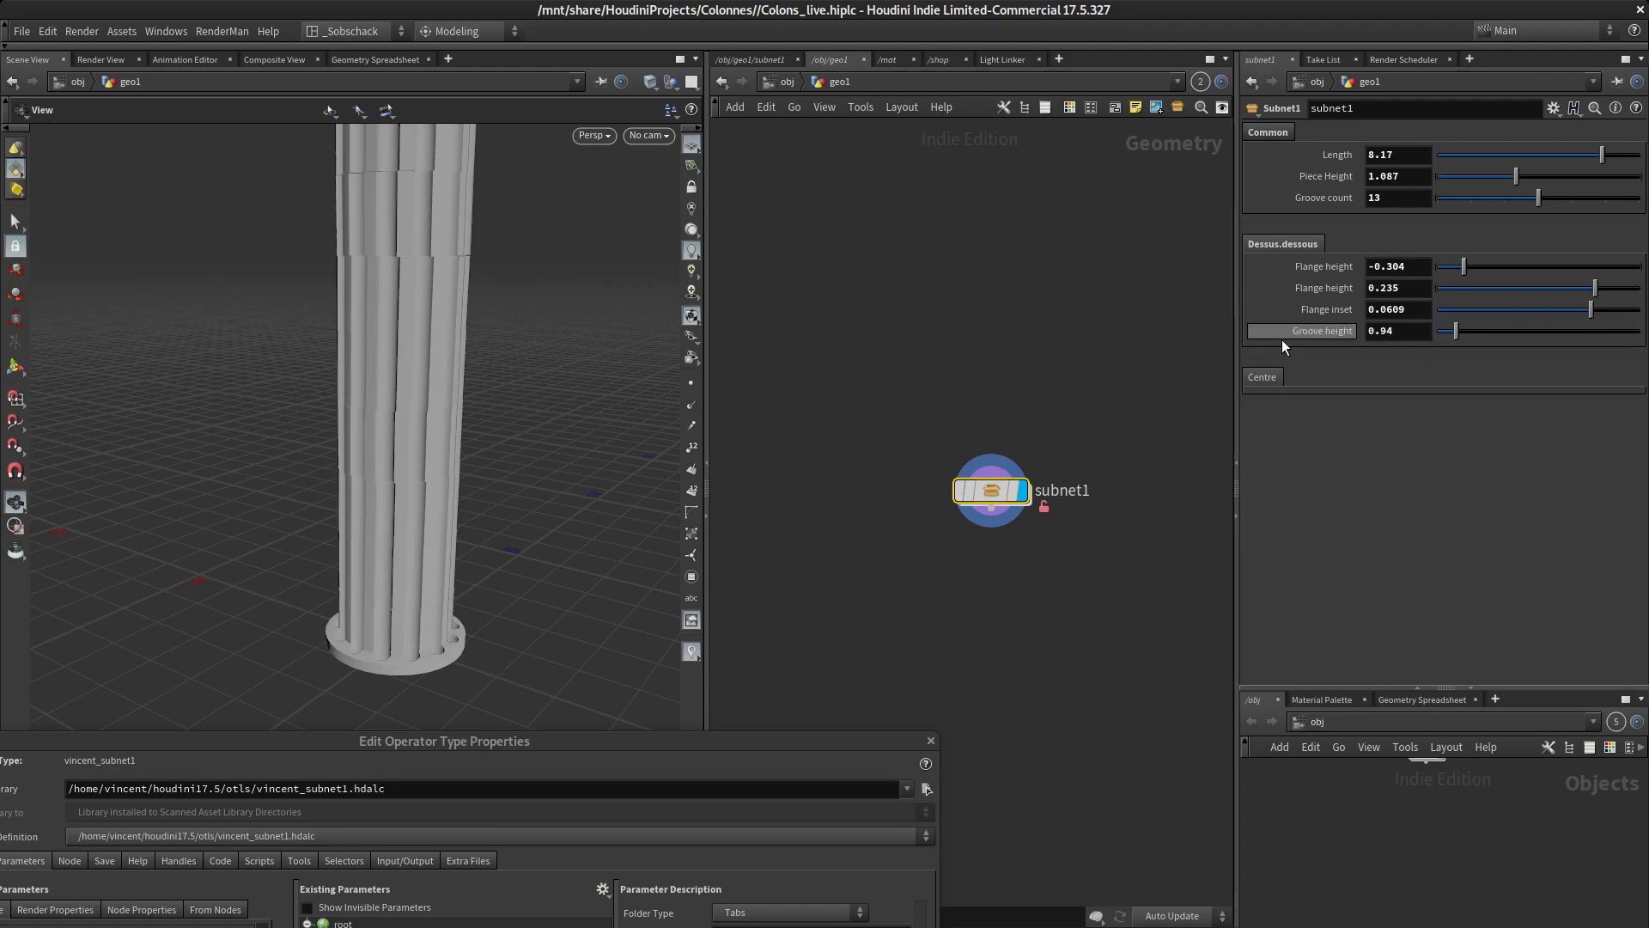
Give the Groove height parameter a range from -0.5 to 0 with a locked minimum, check its channel default, and apply the changes
left_click_drag(732, 738, 700, 207)
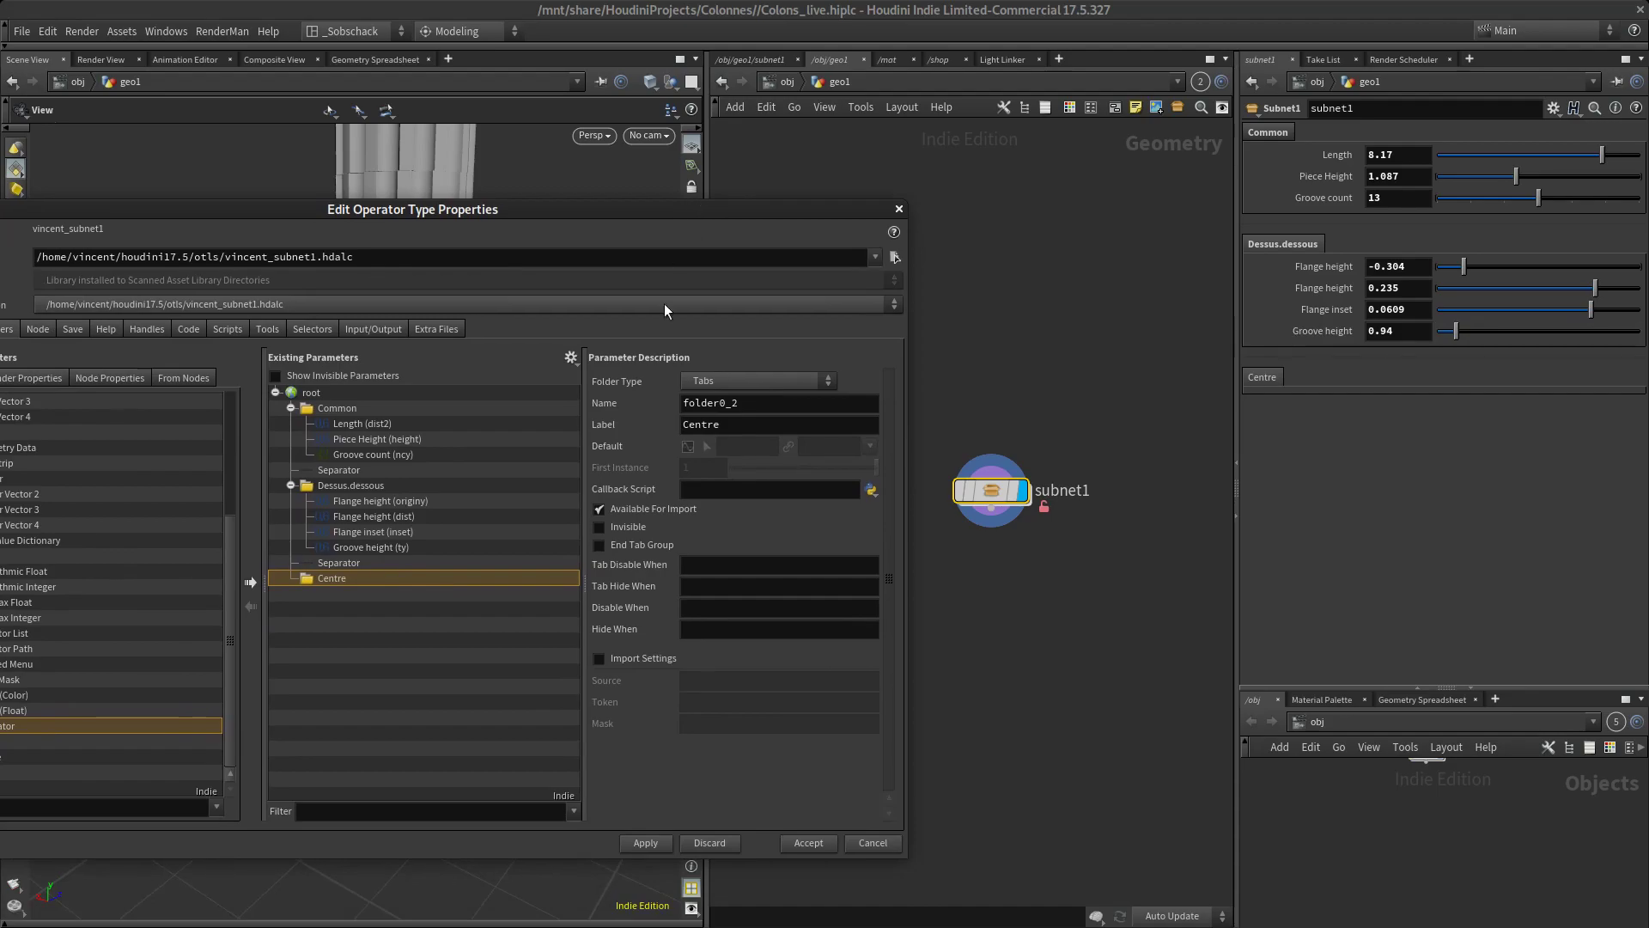
left_click(371, 547)
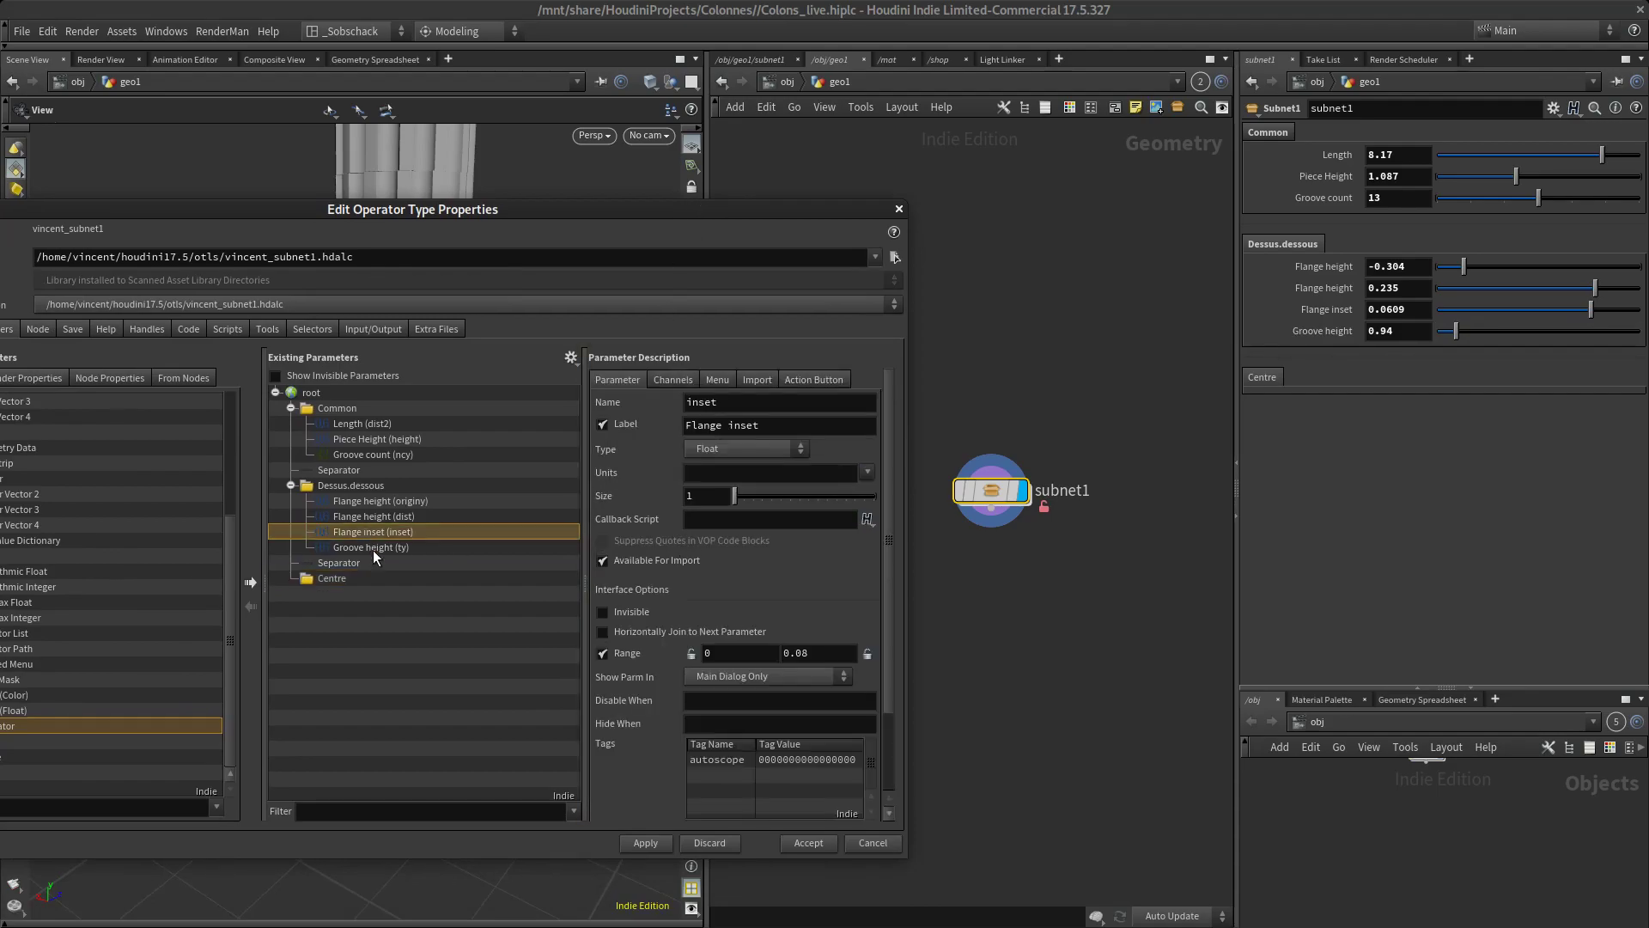
left_click(604, 654)
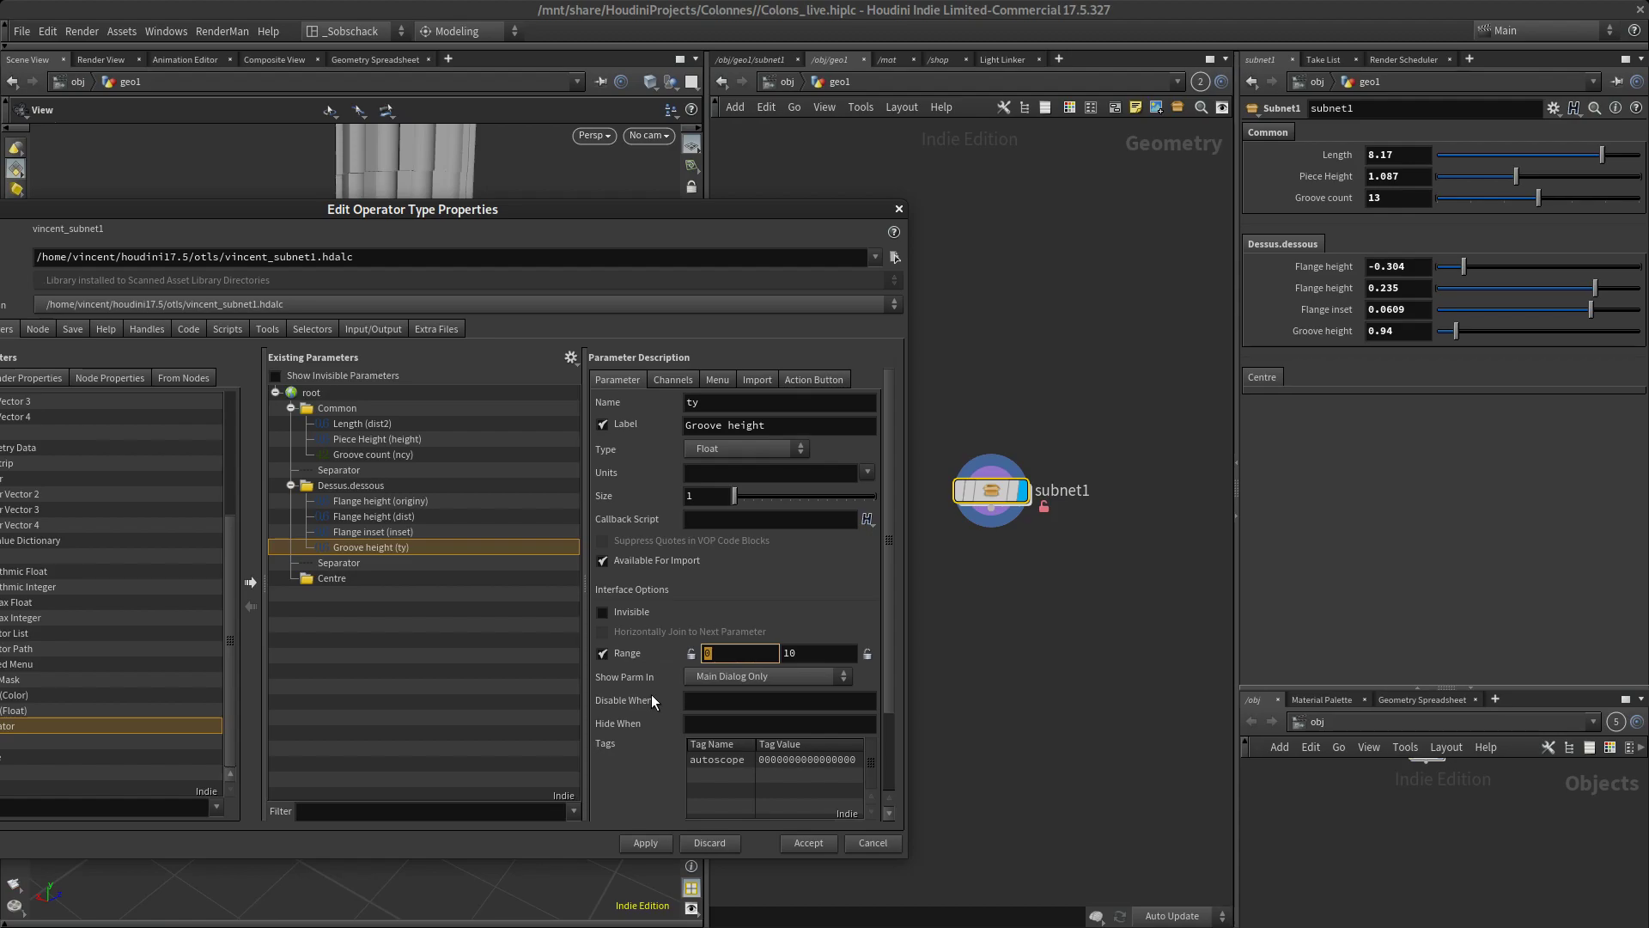
key("Tab")
key("shift+Tab")
type("-0.5")
key("Tab")
type("0")
key("Tab")
left_click(690, 653)
left_click(671, 380)
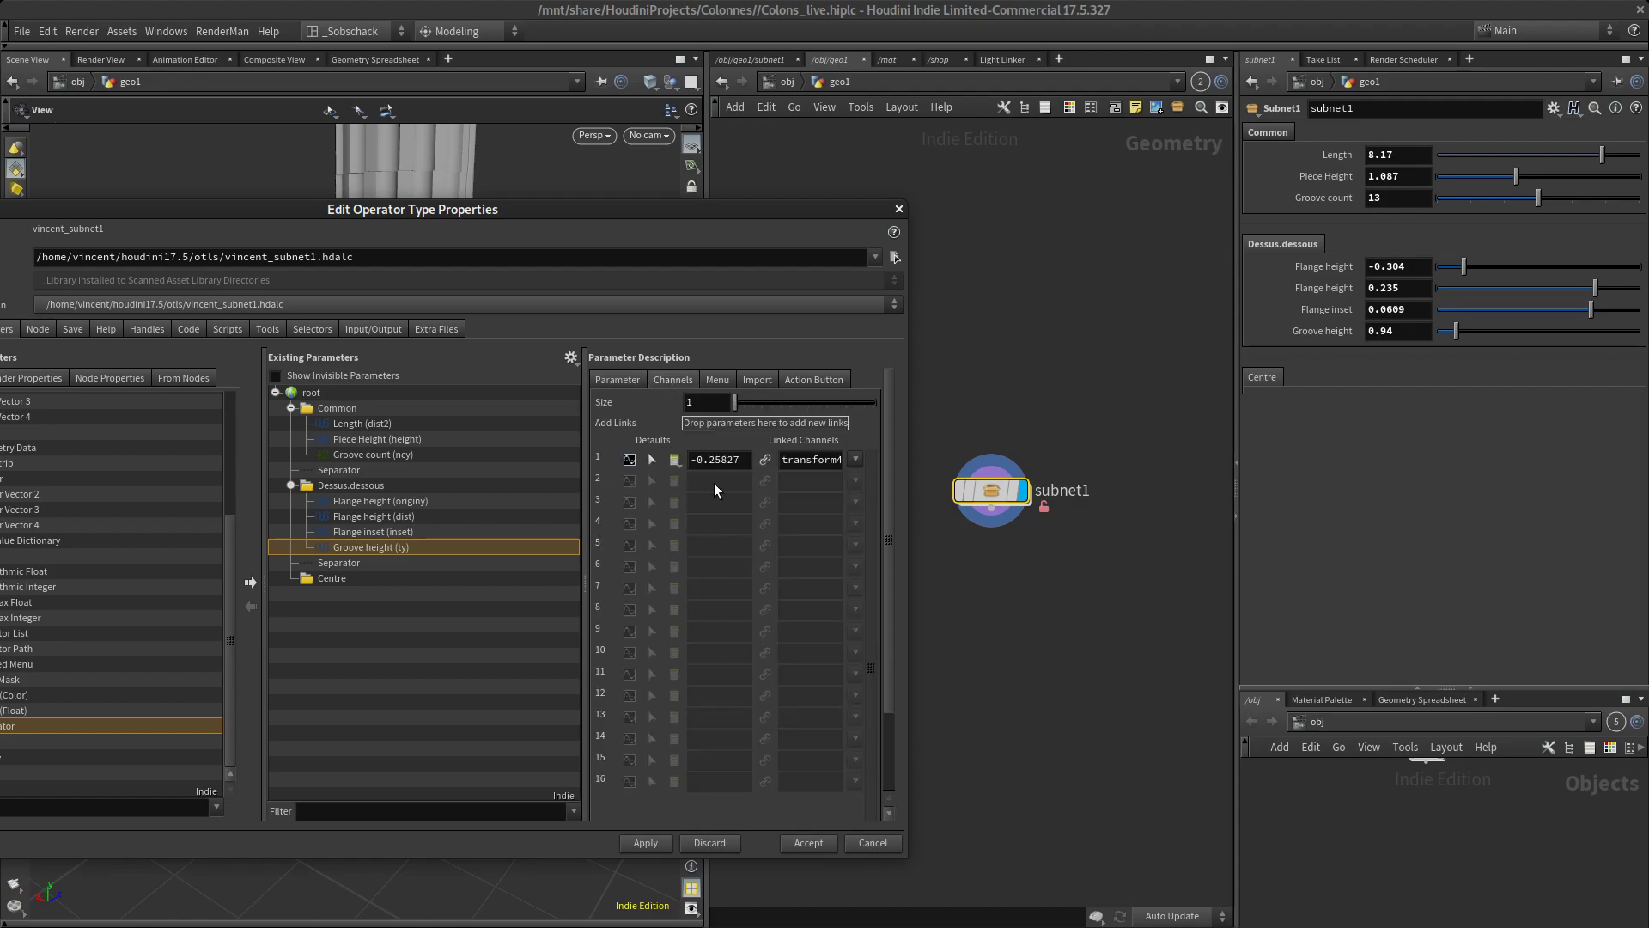
left_click(809, 843)
Reset subnet1's Groove height to its default, and set it to -0.13
left_click_drag(724, 211, 699, 810)
middle_click(1321, 327, "ctrl")
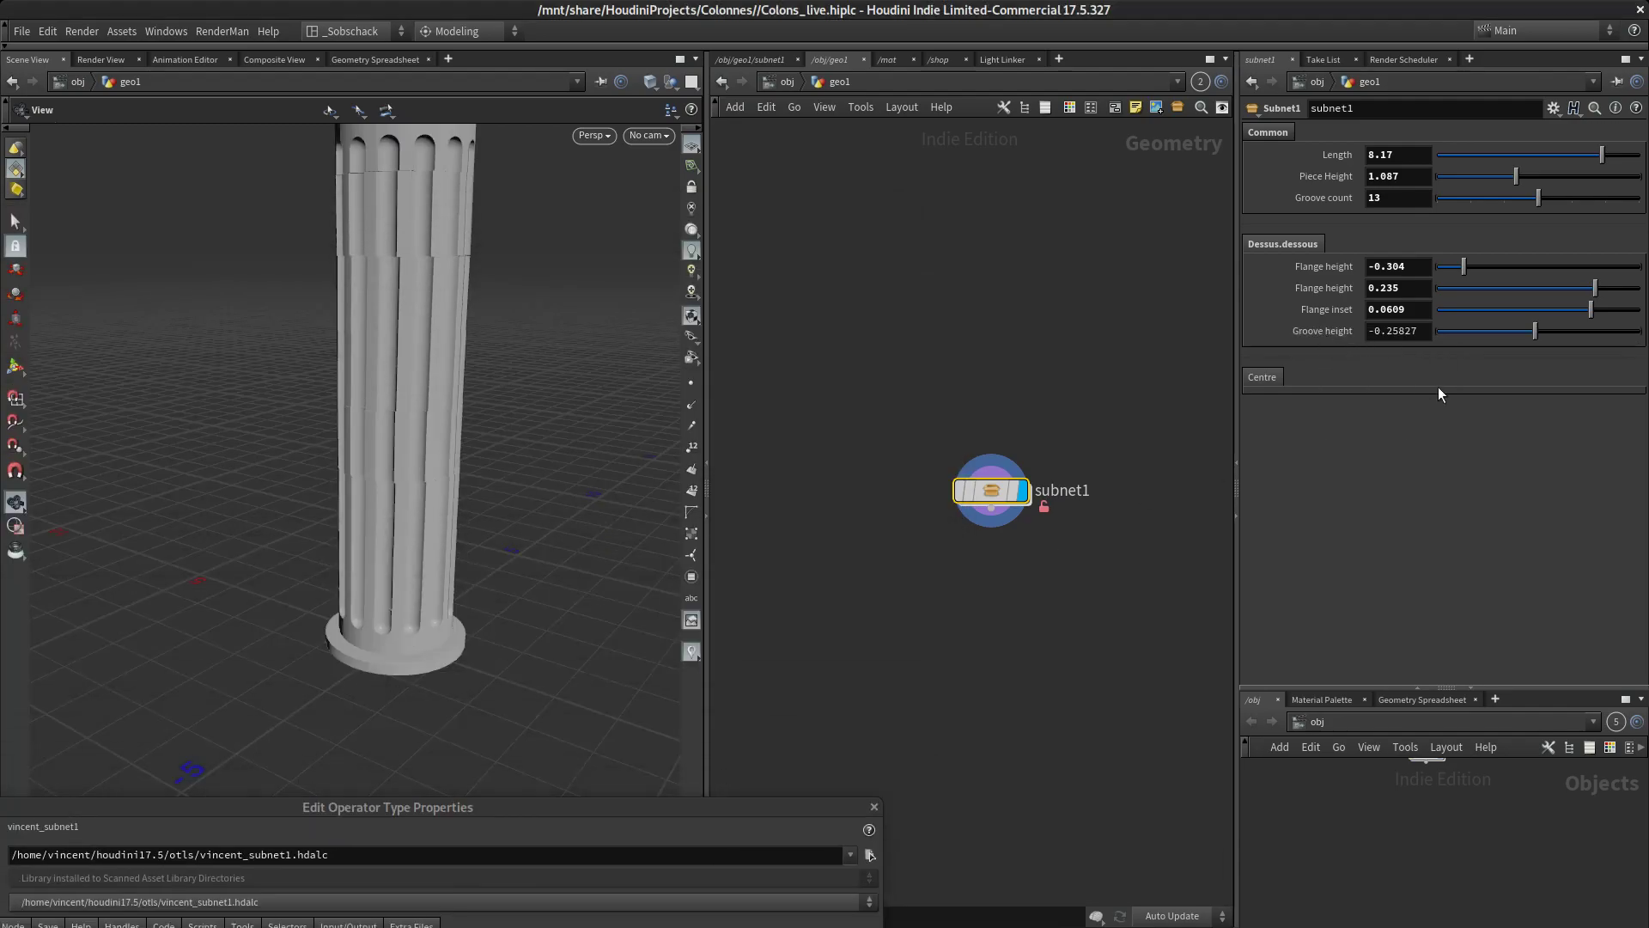
left_click_drag(1534, 334, 1587, 318)
Close the type properties window and examine the grooves and flanges of the whole column from several angles
left_click_drag(734, 806, 797, 340)
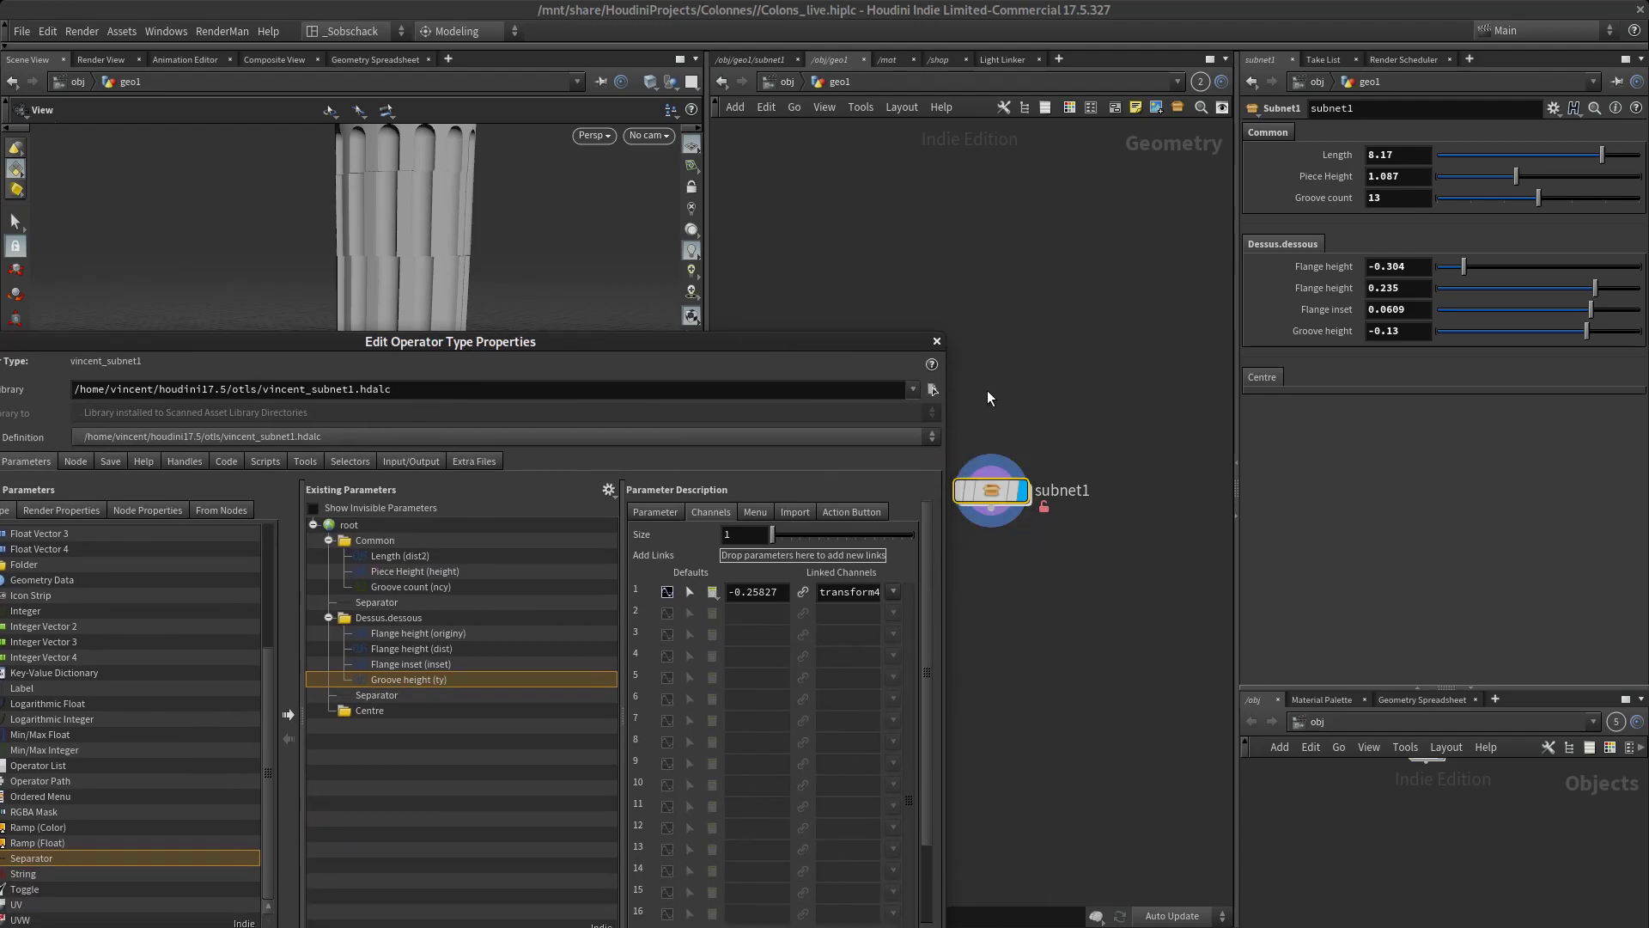
left_click(936, 341)
left_click_drag(662, 441, 536, 540)
right_click_drag(536, 539, 501, 579)
middle_click_drag(502, 579, 489, 596)
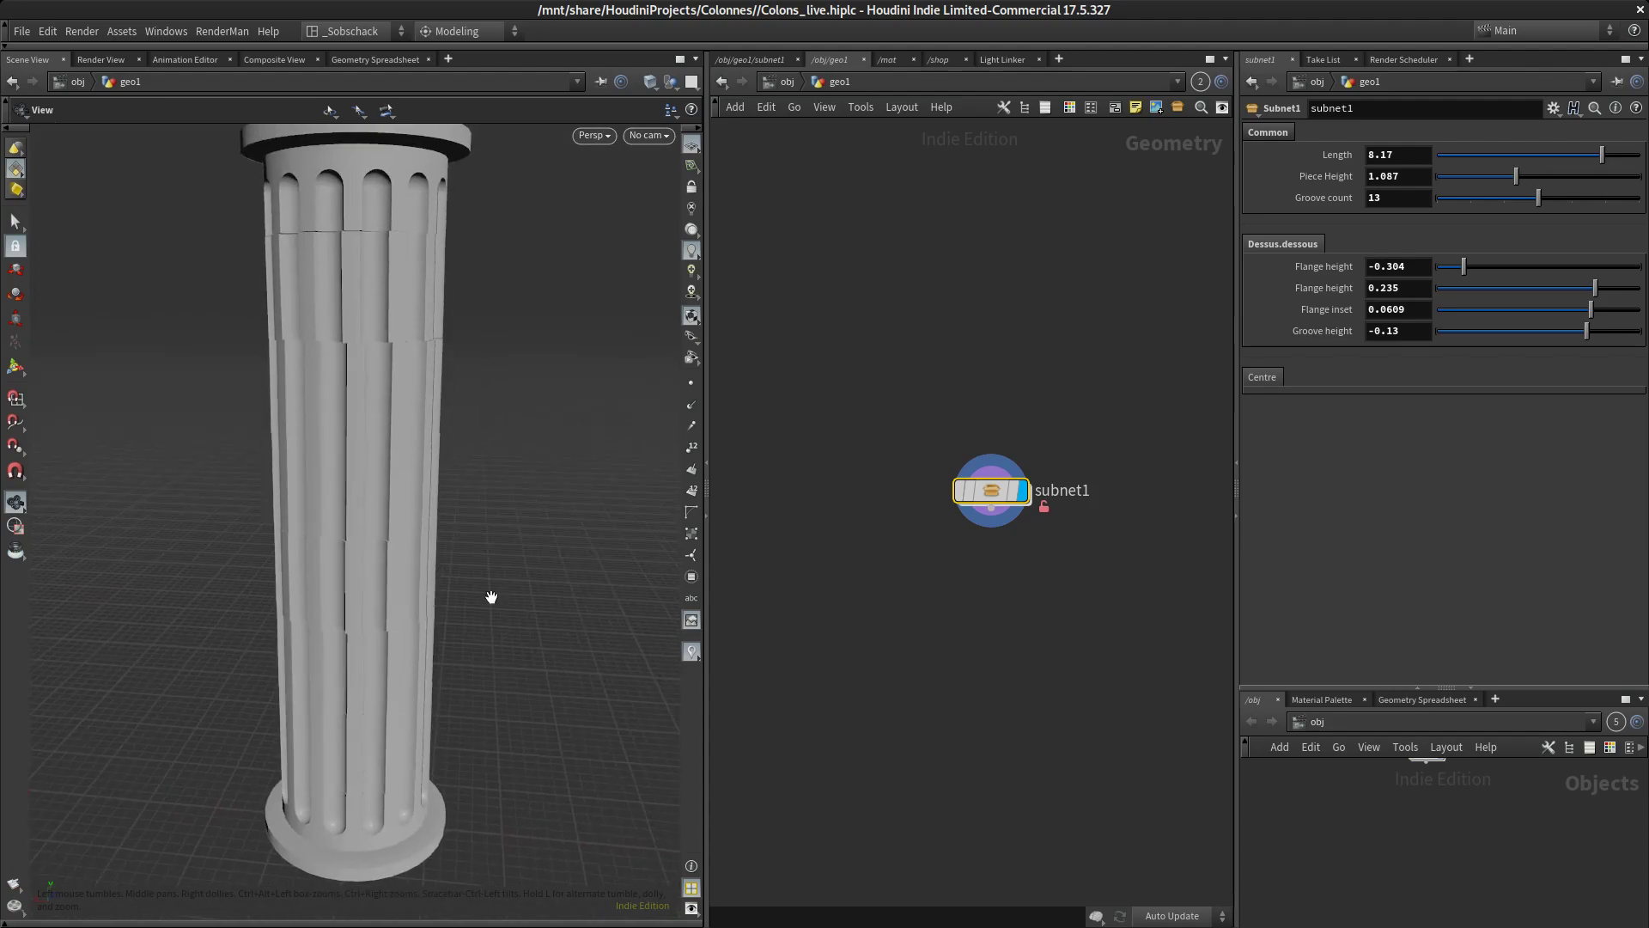
middle_click_drag(947, 525, 938, 410)
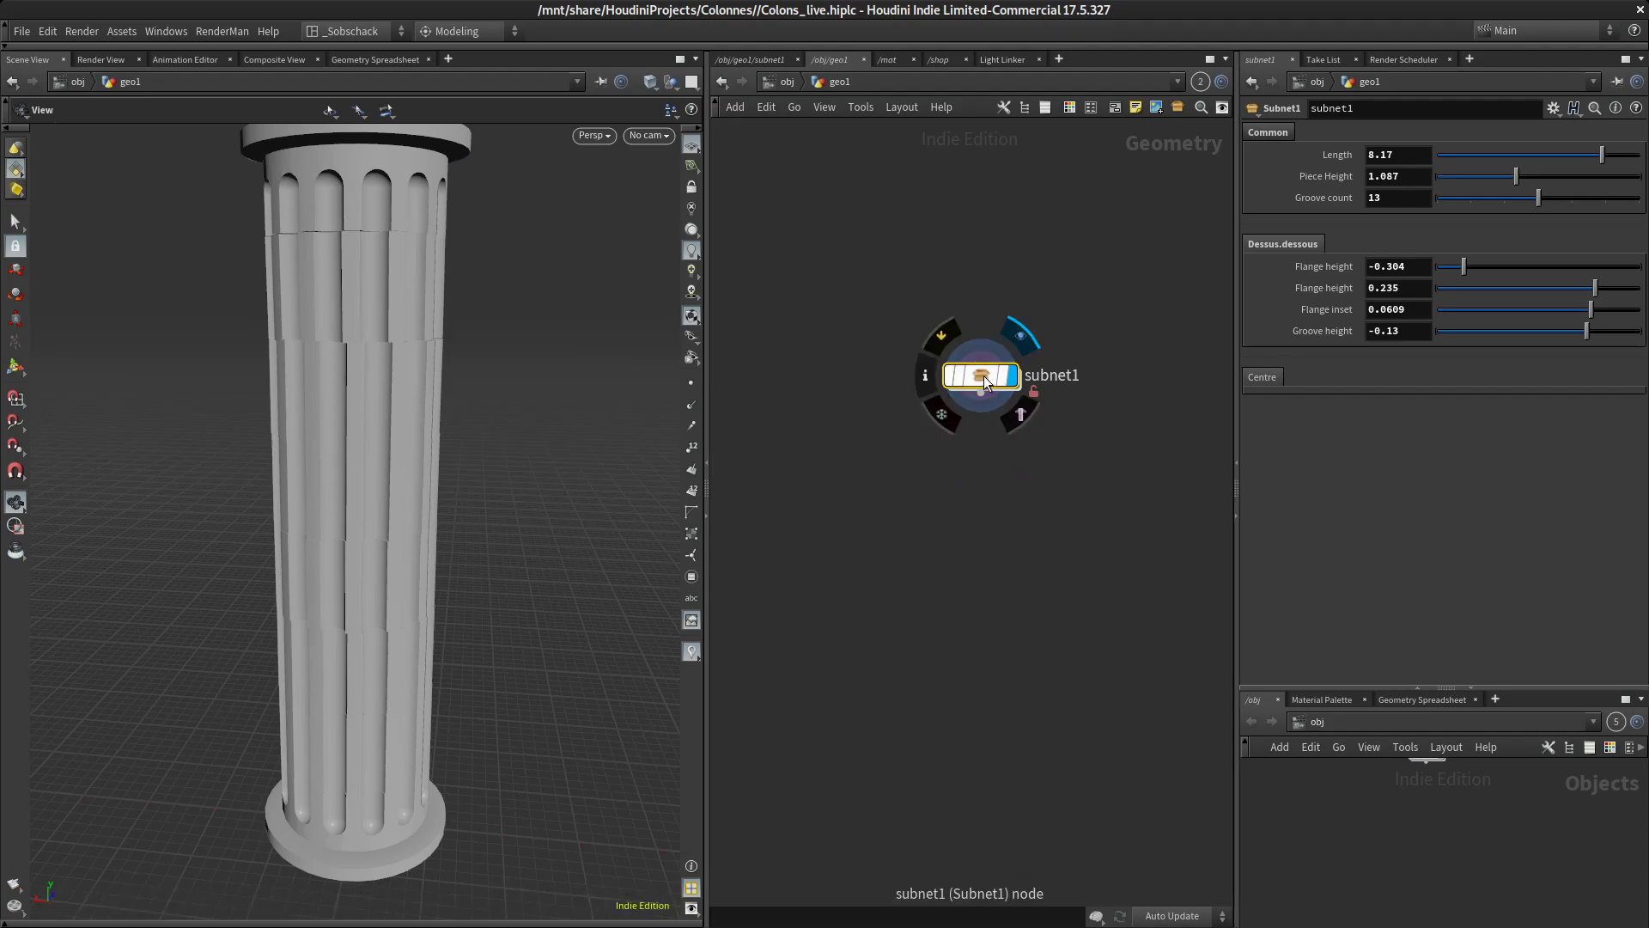
left_click_drag(558, 432, 497, 361)
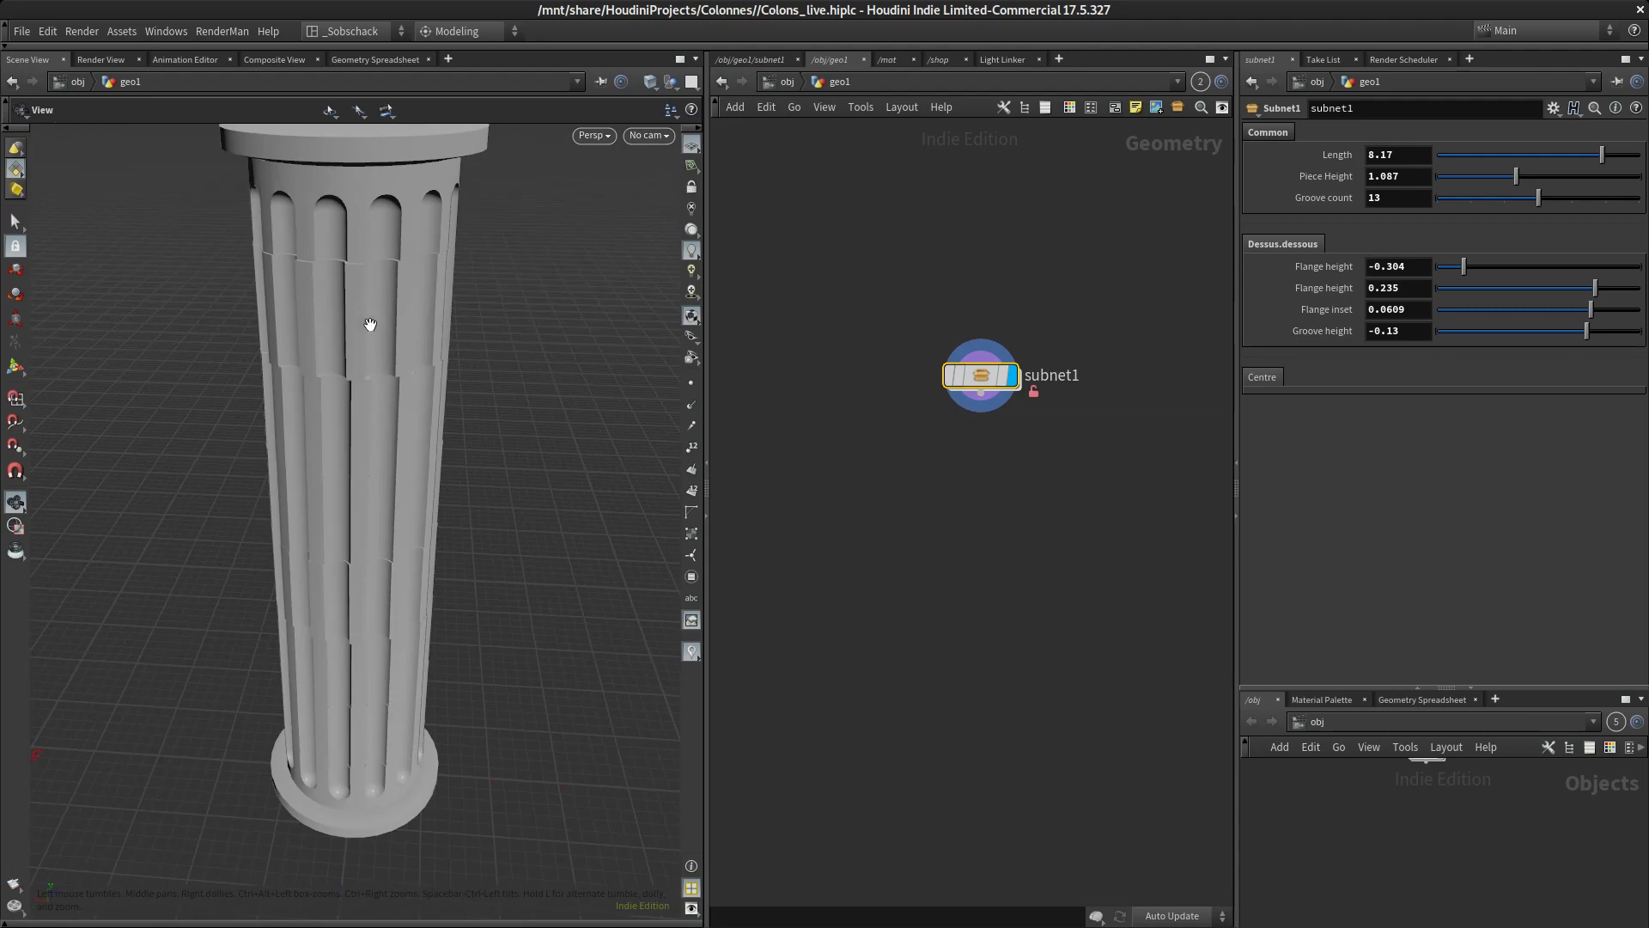
left_click_drag(461, 639, 324, 373)
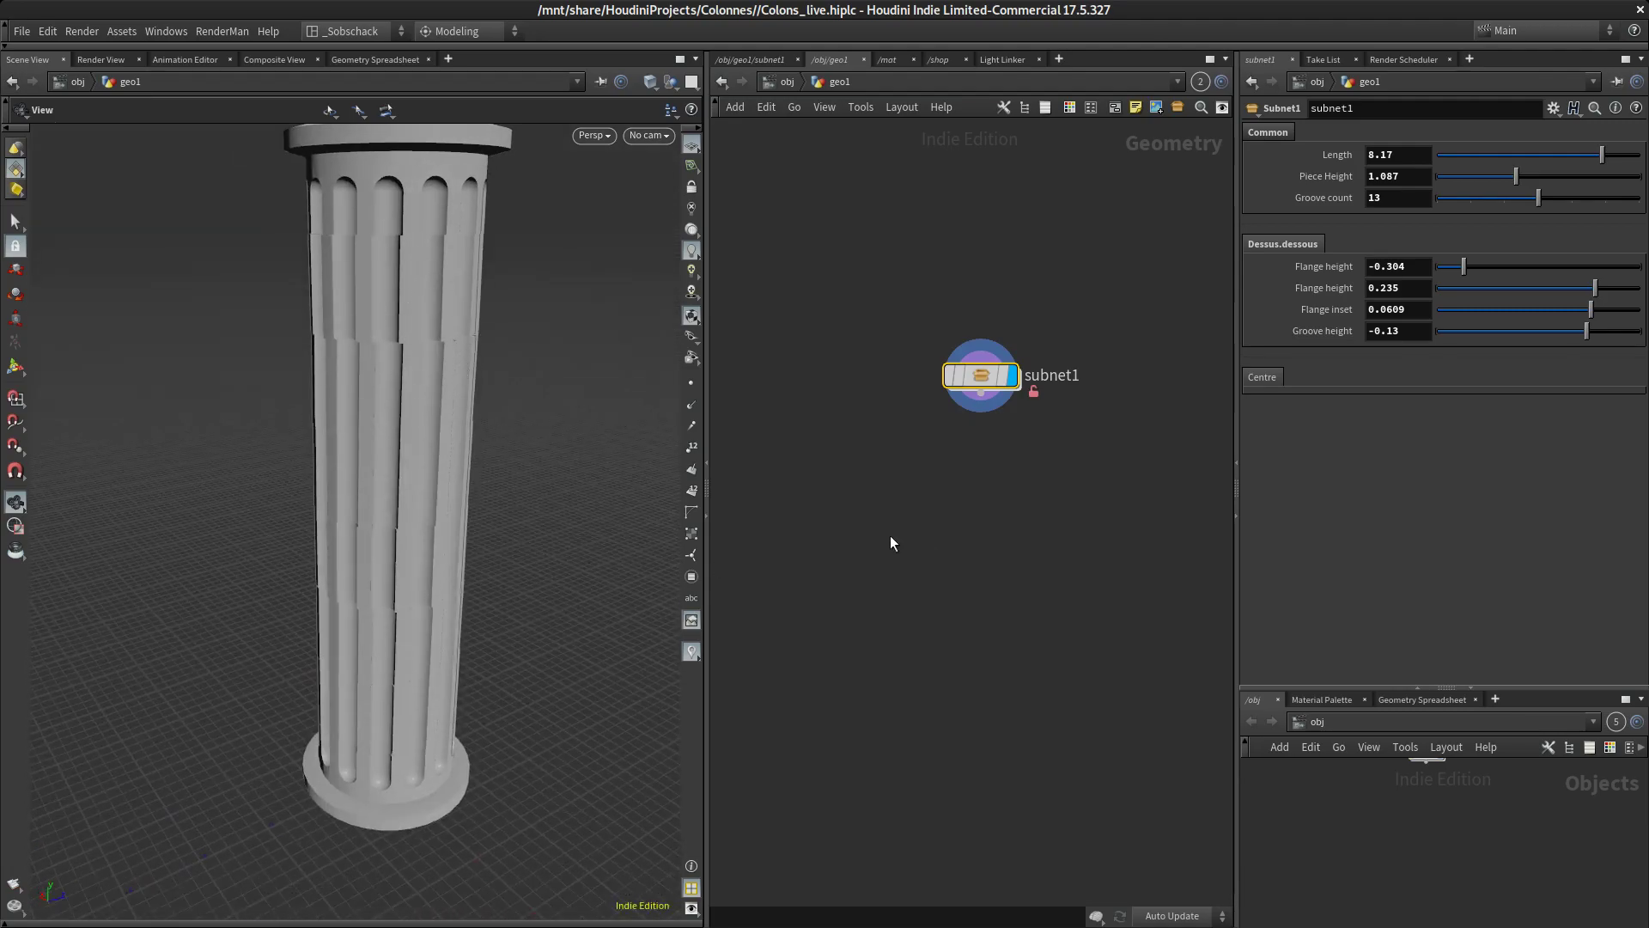
left_click_drag(472, 533, 448, 559)
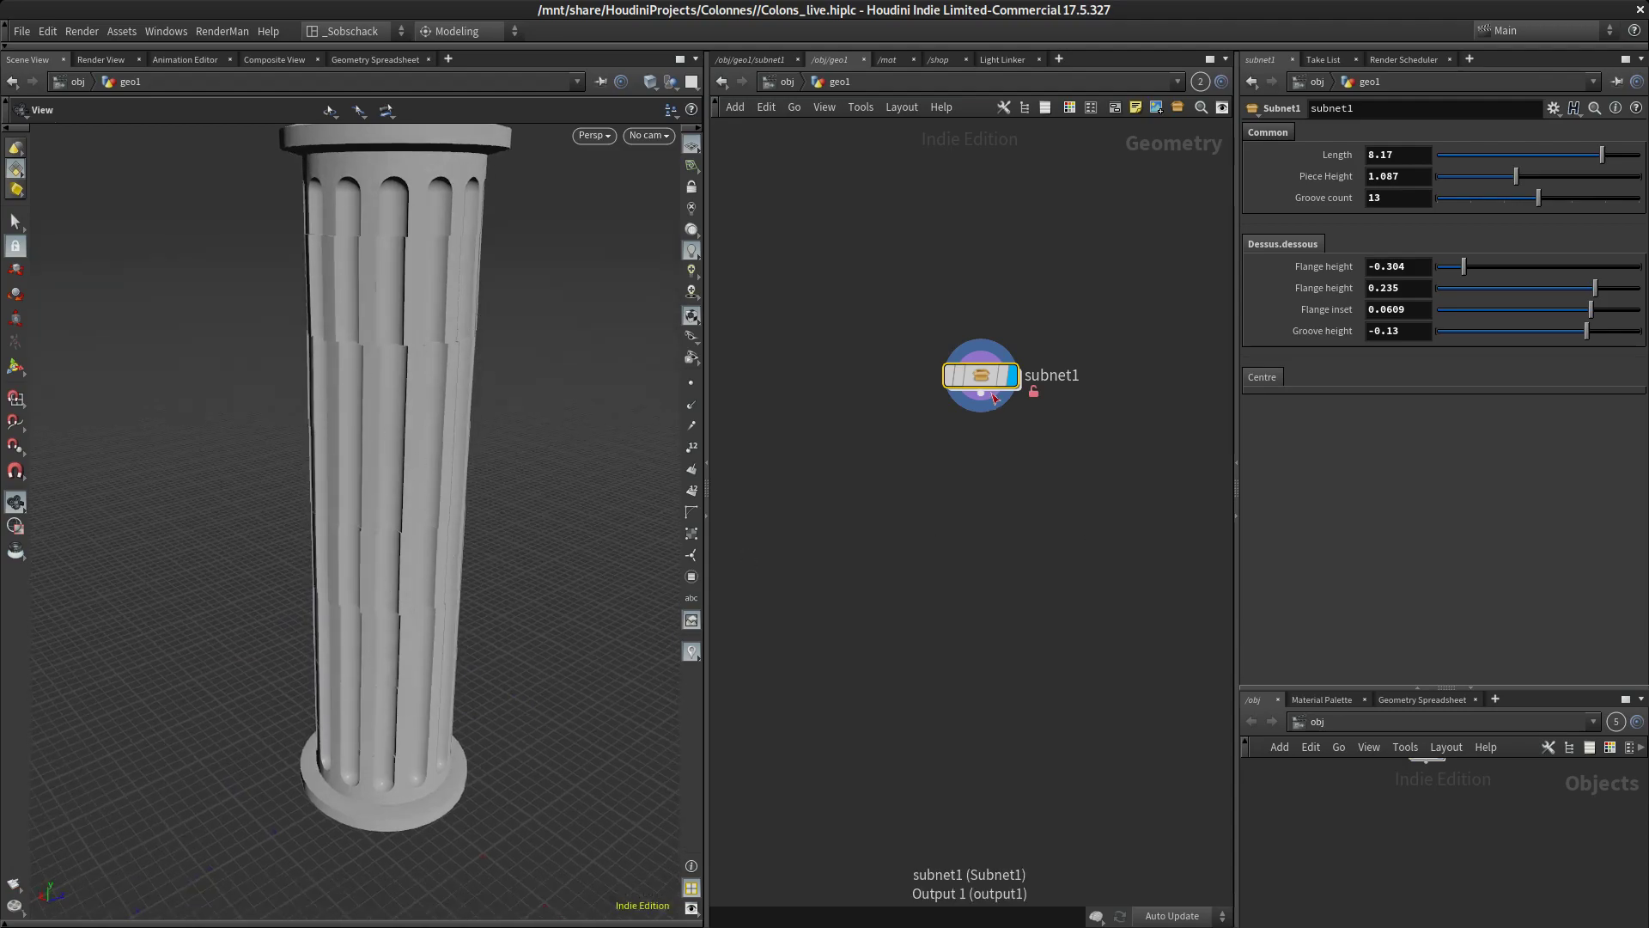
Reopen subnet1's type properties, add a float parameter inside the Centre folder, and show its parameter description
mouse_move(990, 384)
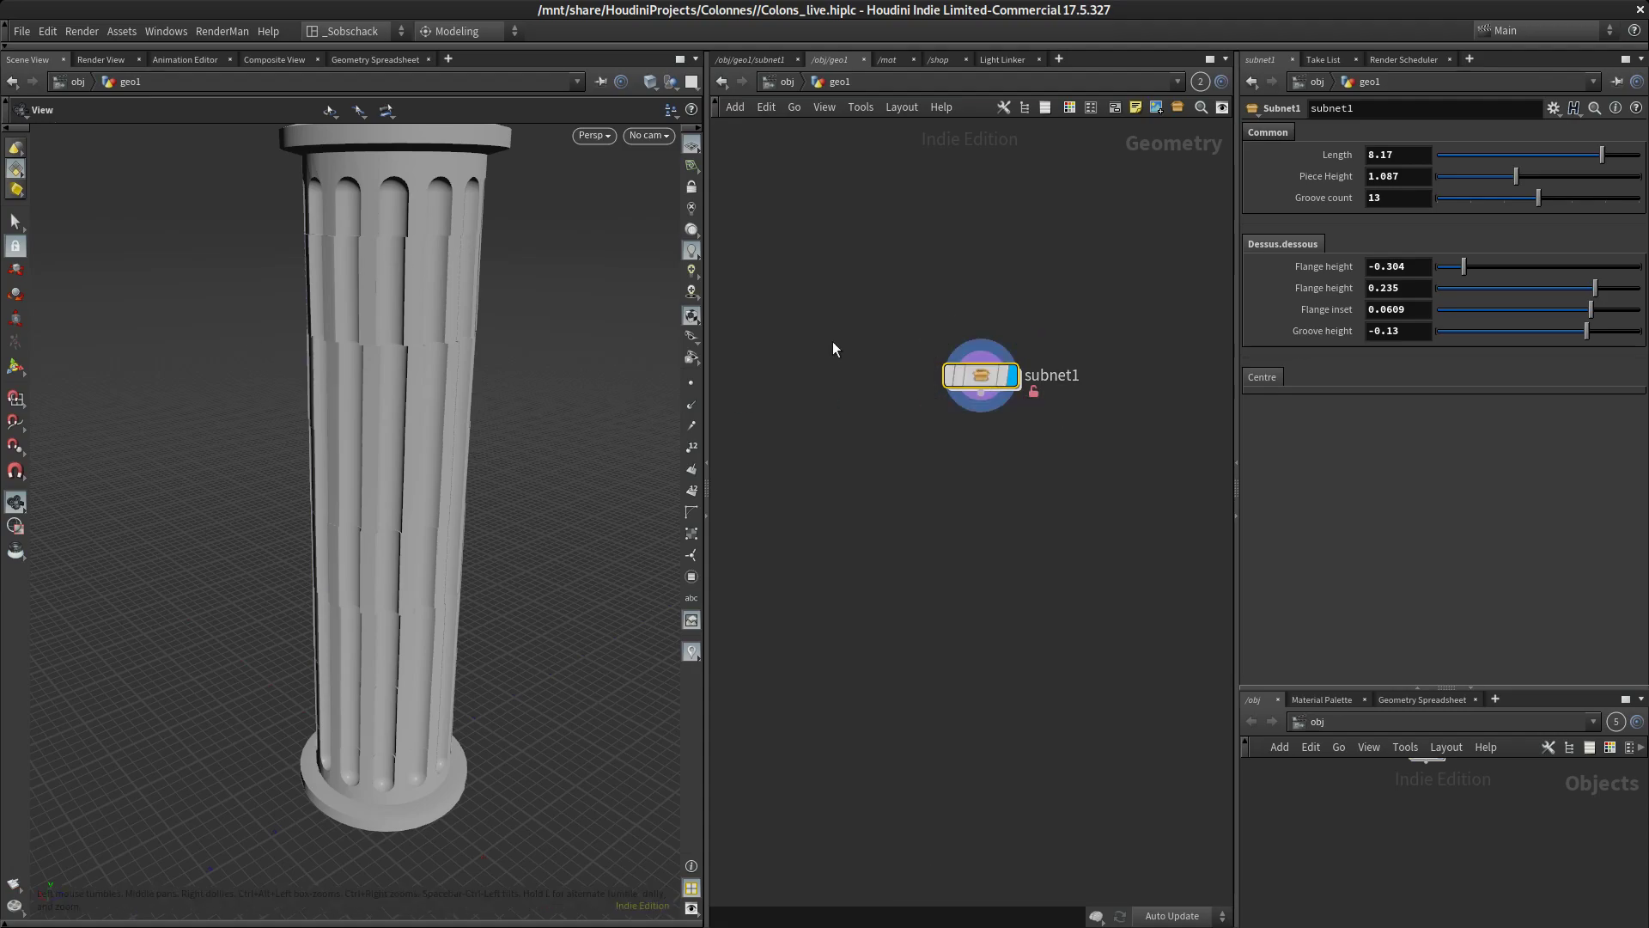
right_click(977, 375)
left_click(1020, 662)
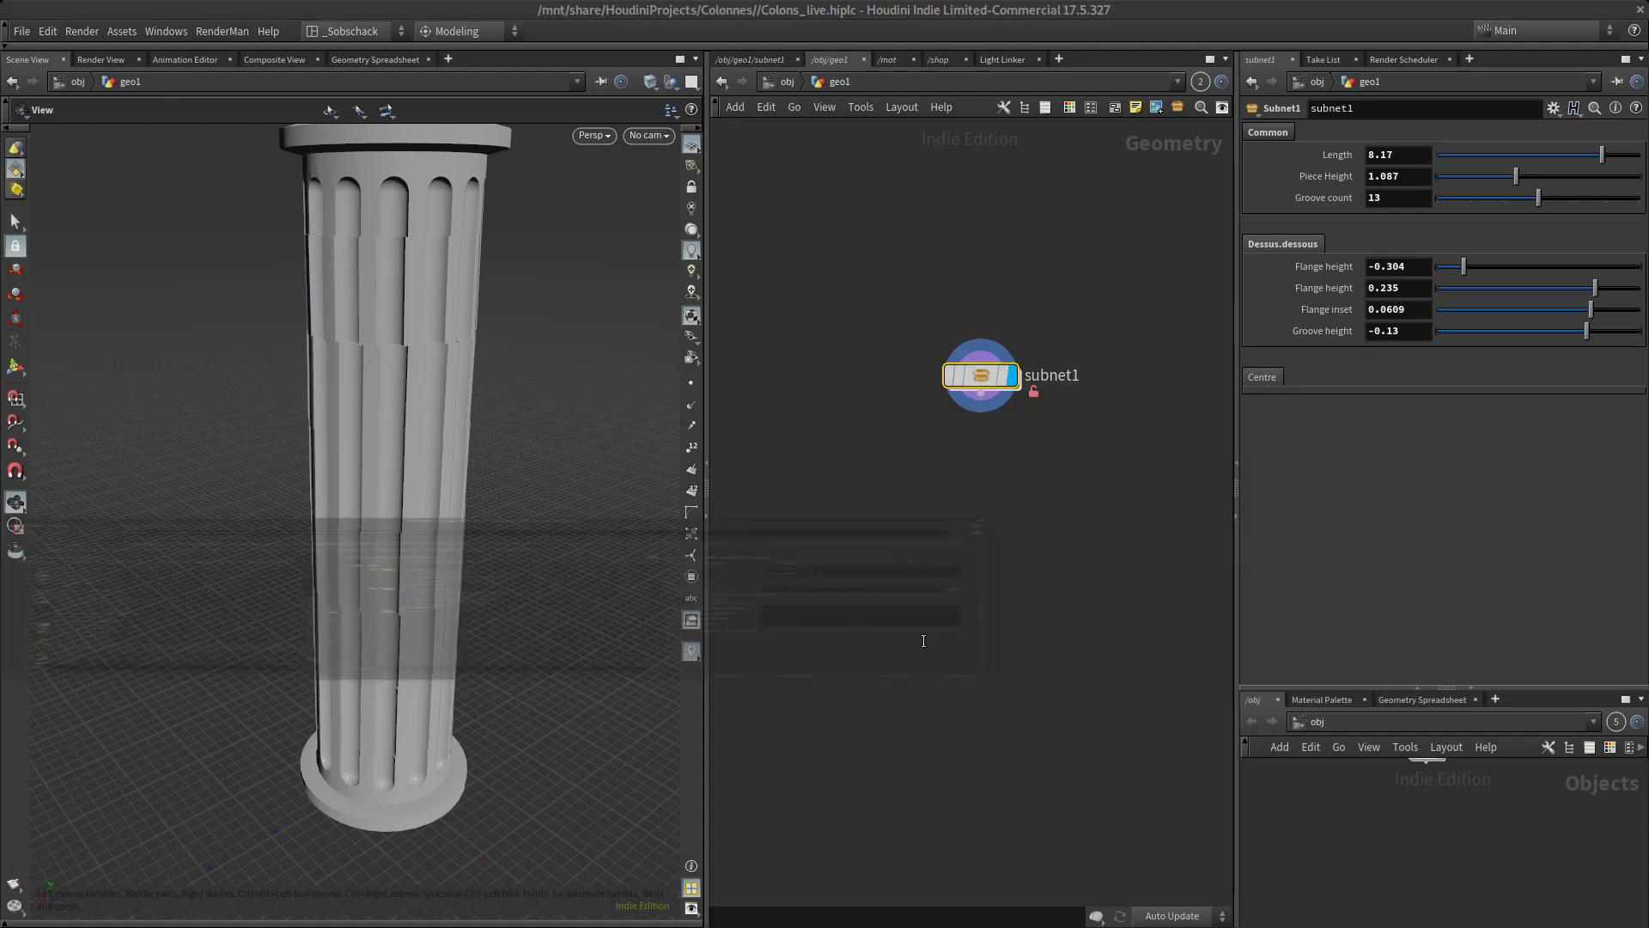
left_click_drag(592, 273, 661, 202)
left_click(532, 579)
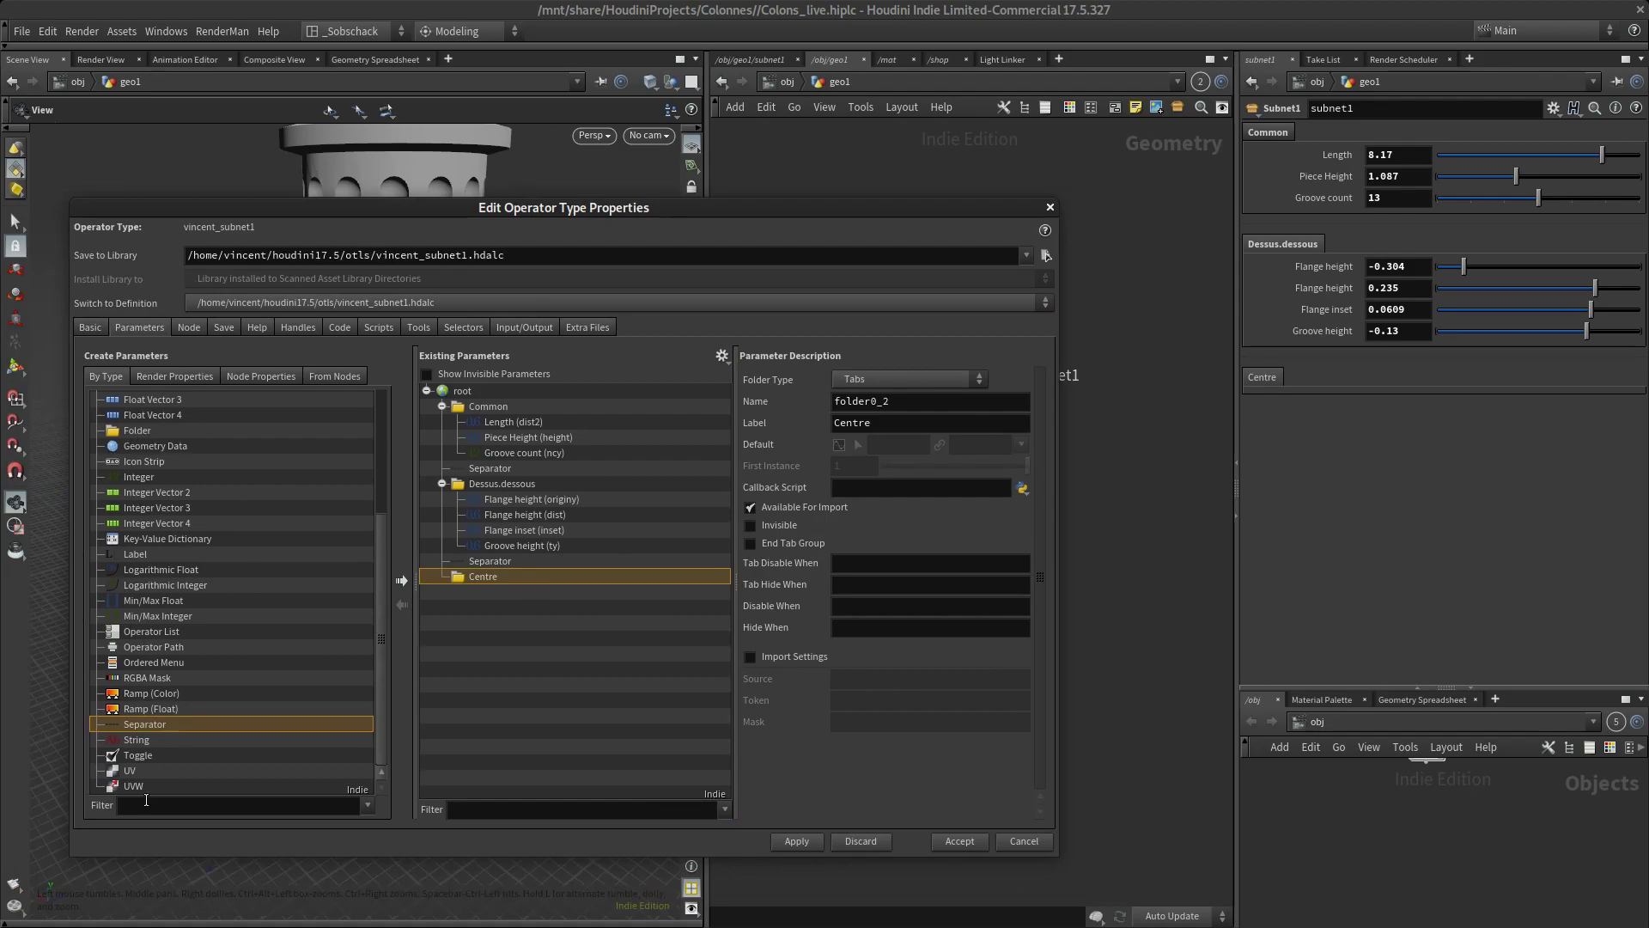
left_click(157, 492)
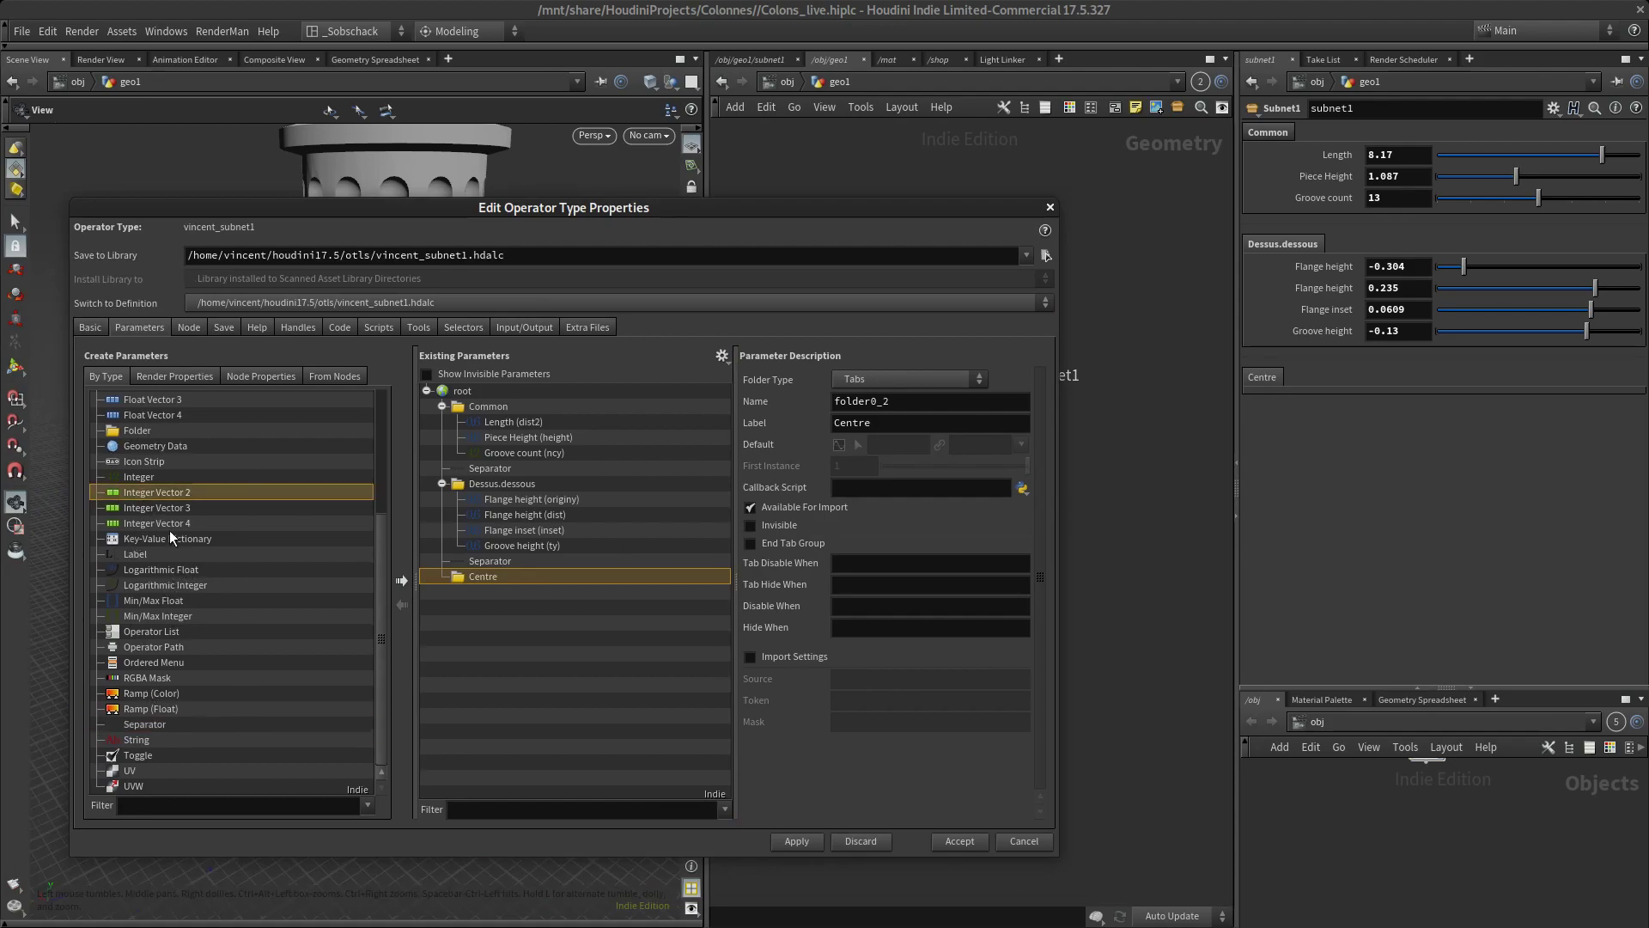
scroll(172, 536, "up", 4)
left_click_drag(145, 569, 494, 575)
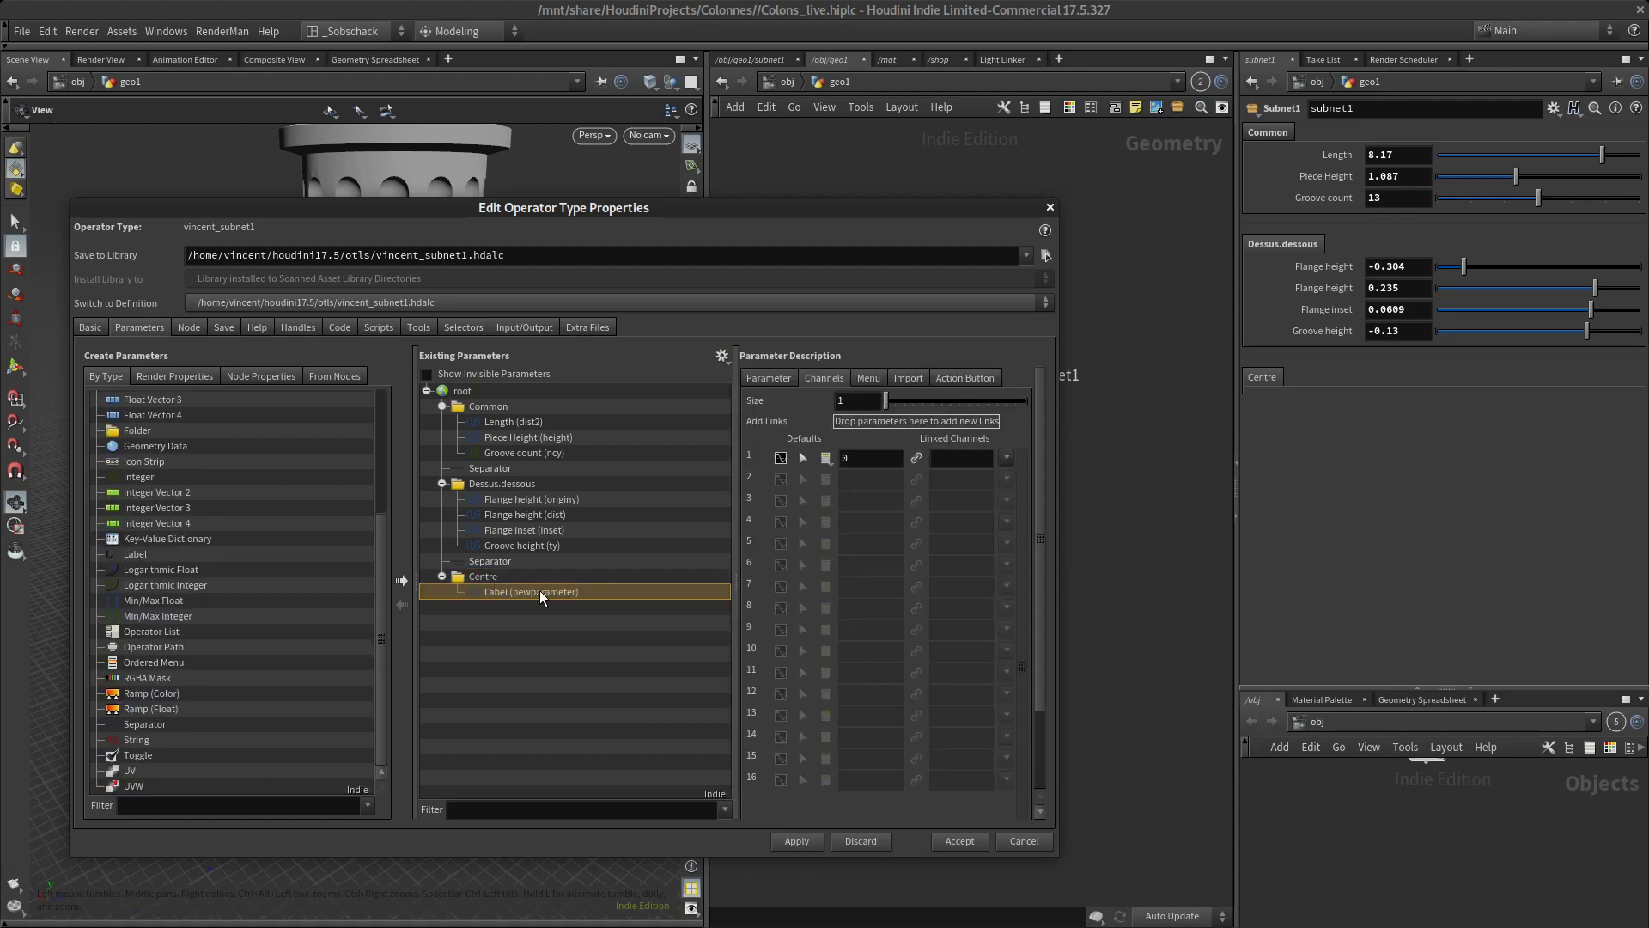
left_click(773, 380)
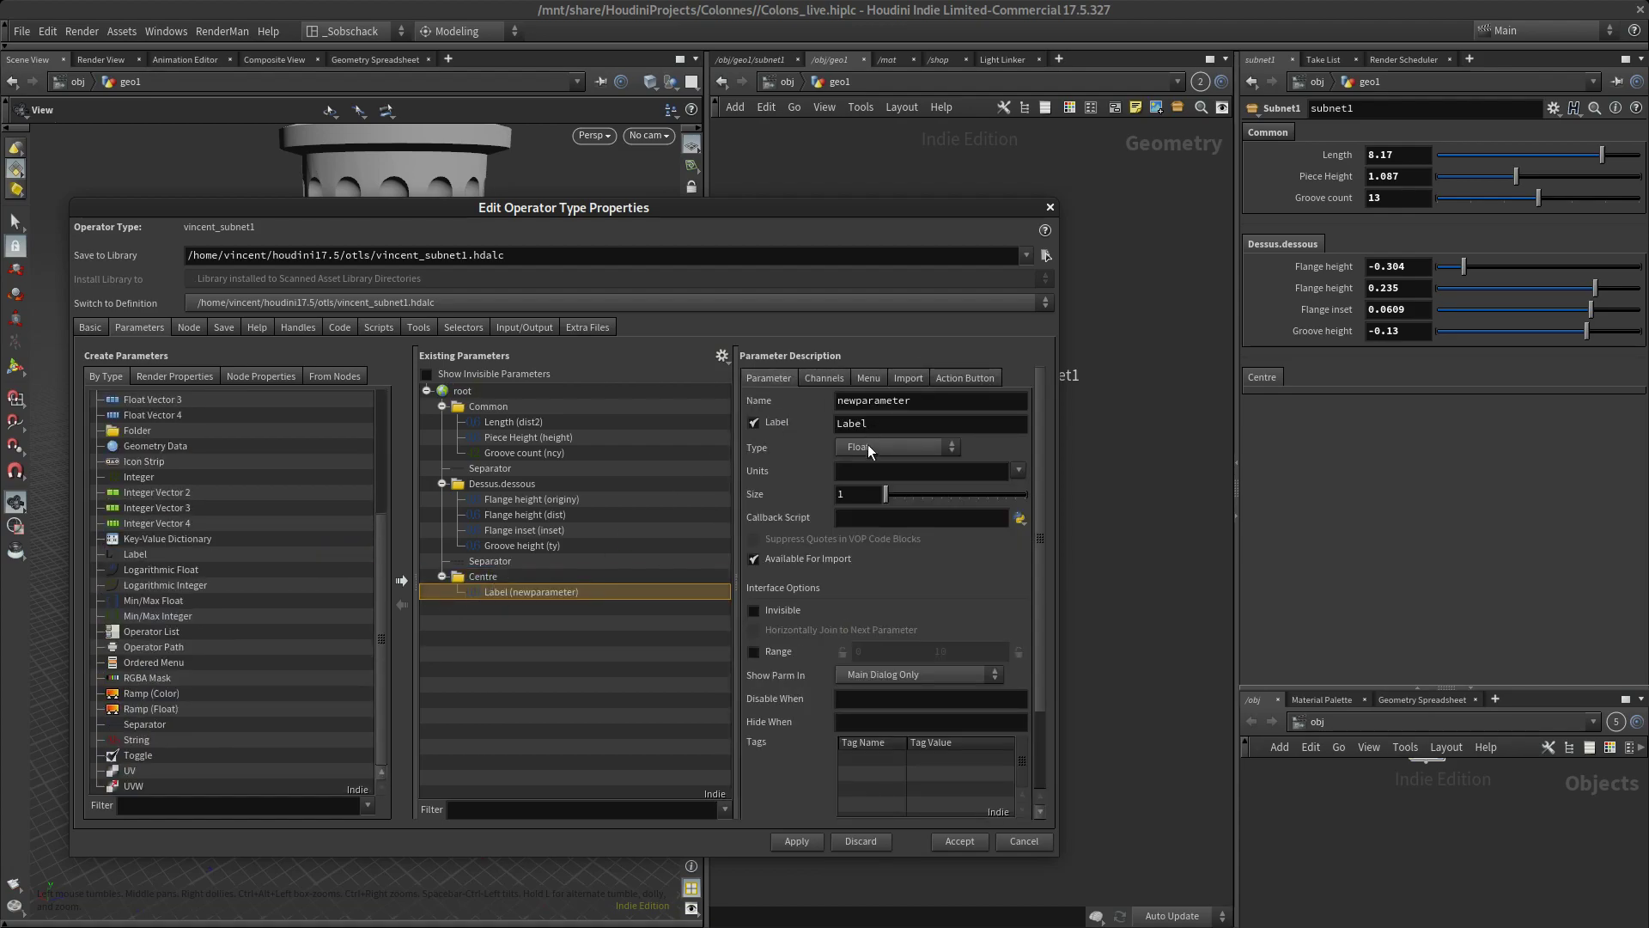
Label the new Centre parameter "Orient seed", name it orientSeeParm, and apply the changes
double_click(894, 432)
type("Orient seed")
double_click(957, 396)
type("orient")
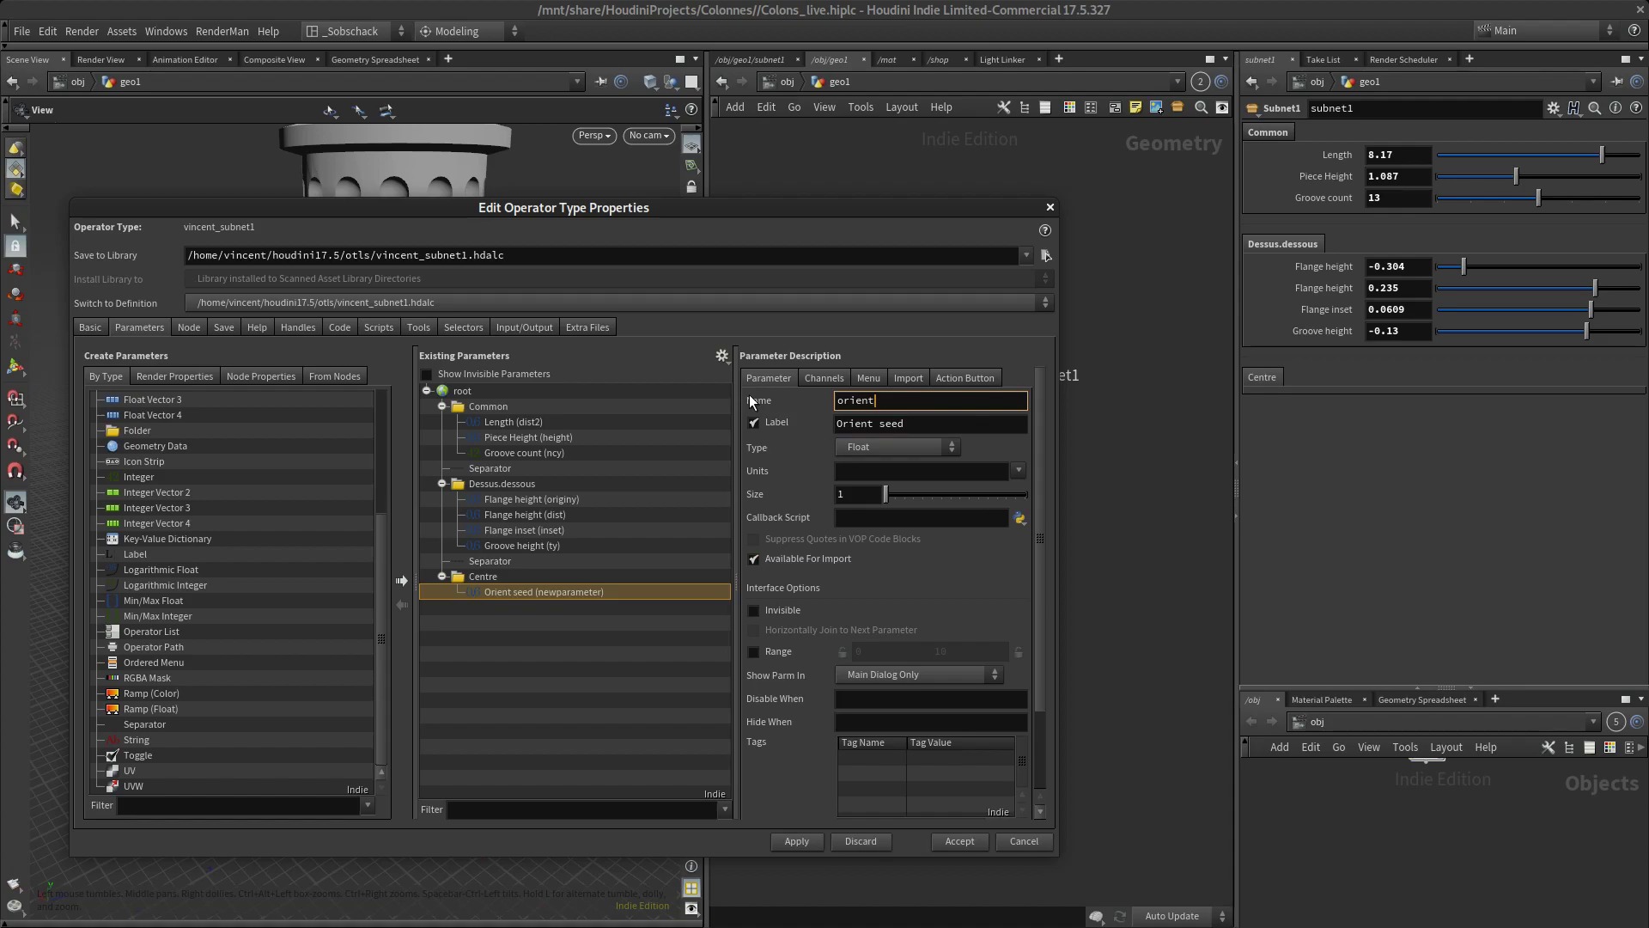
type("SeeParm")
left_click_drag(821, 213, 492, 549)
left_click(759, 831)
Enter subnet1's network and select the copy2 node to show its stamp variables
double_click(980, 375)
scroll(1002, 495, "up", 10)
scroll(828, 527, "down", 5)
scroll(855, 558, "up", 6)
left_click(855, 559)
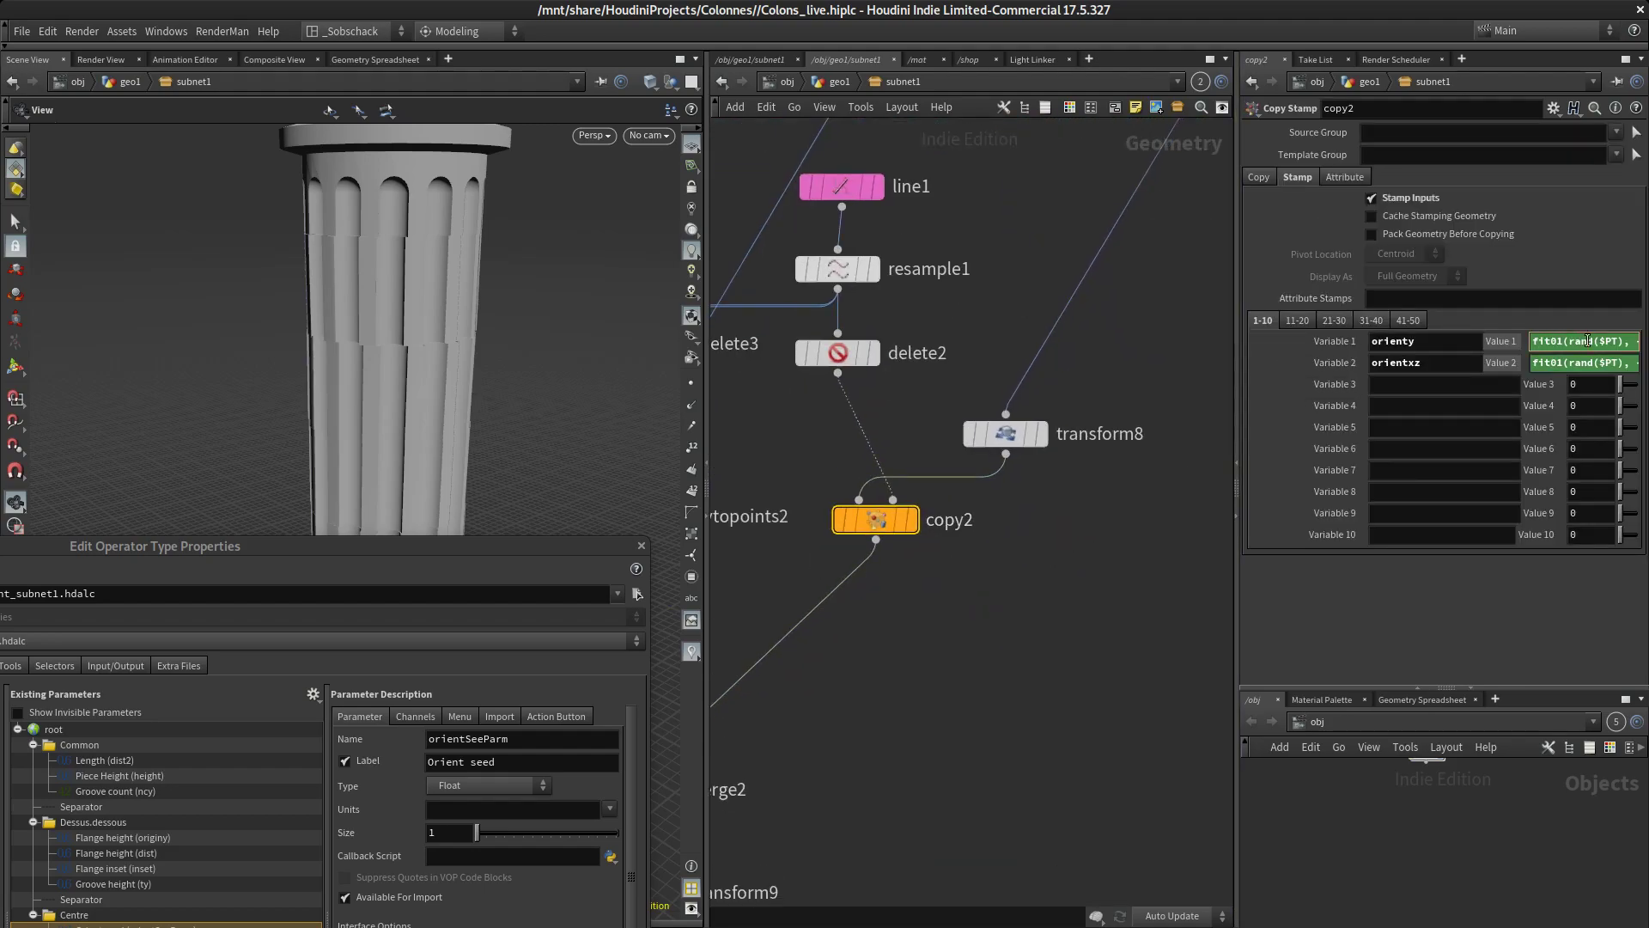
Edit the expression of copy2's orienty stamp value, adding +ch("") after $PT inside the rand function
key("alt+e")
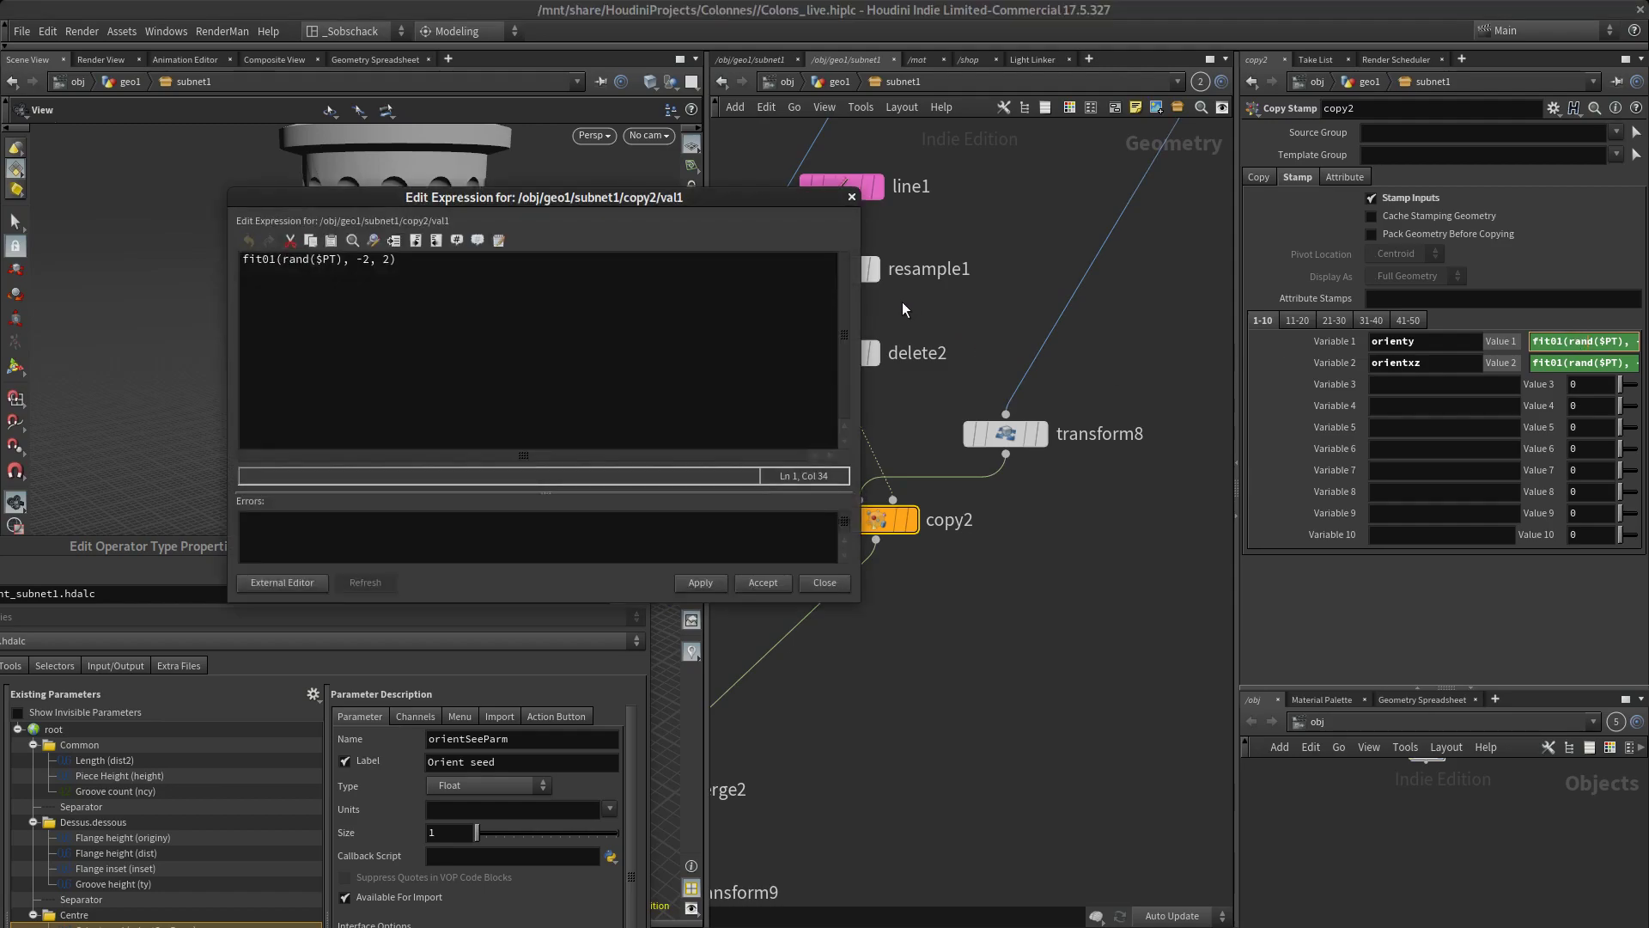
left_click_drag(495, 200, 970, 267)
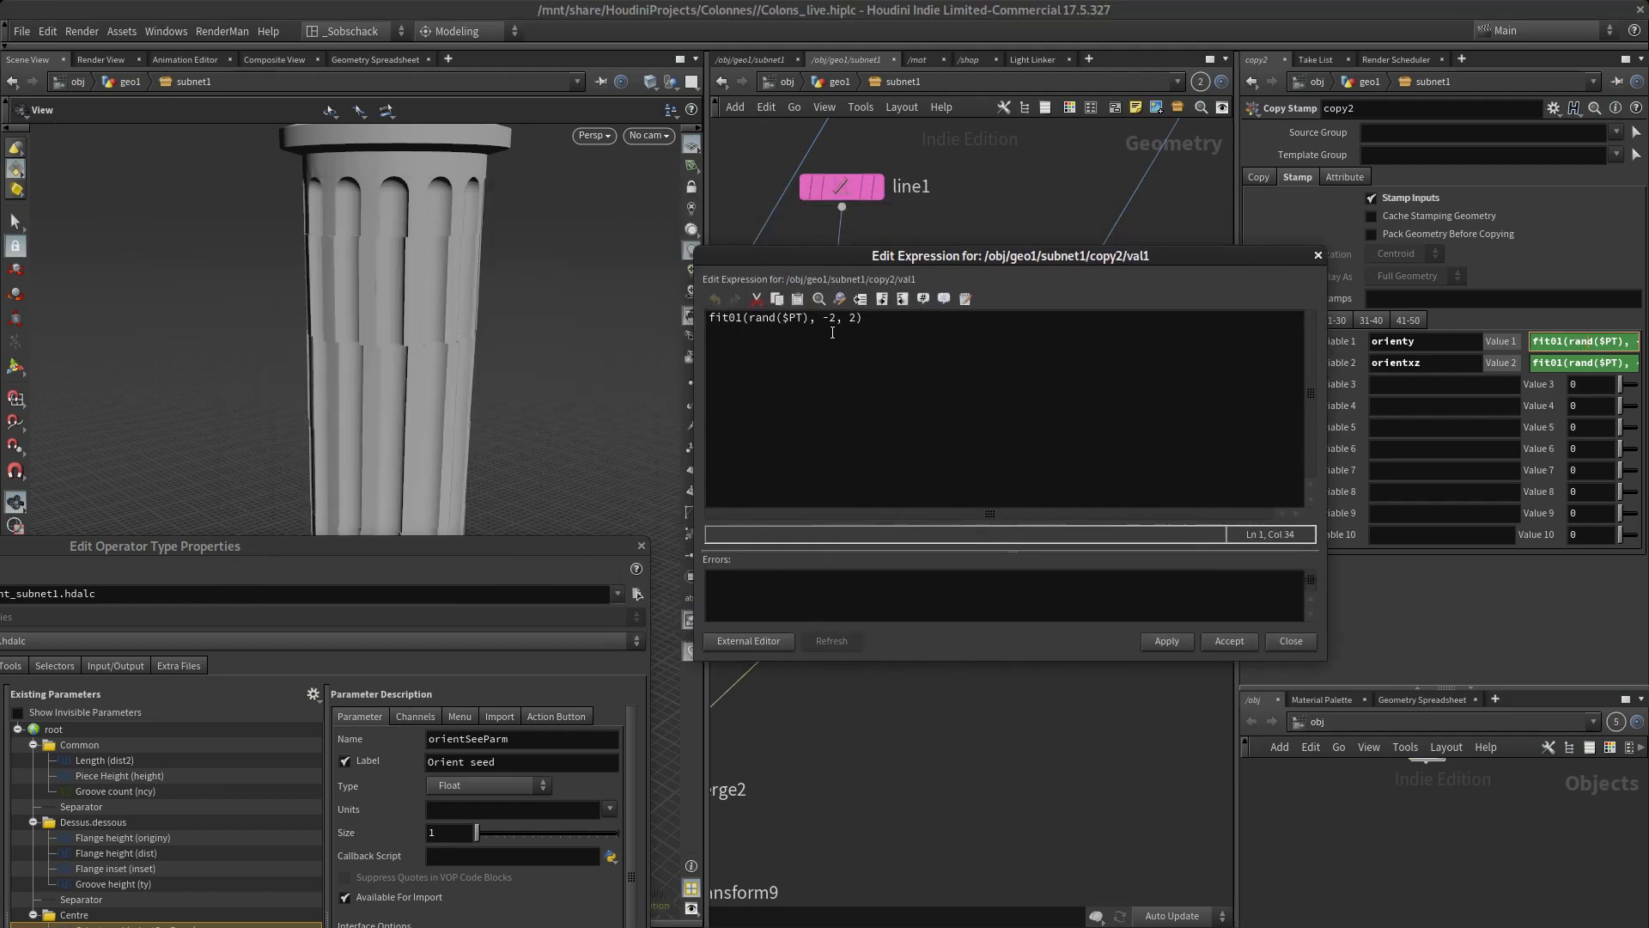
left_click(806, 318)
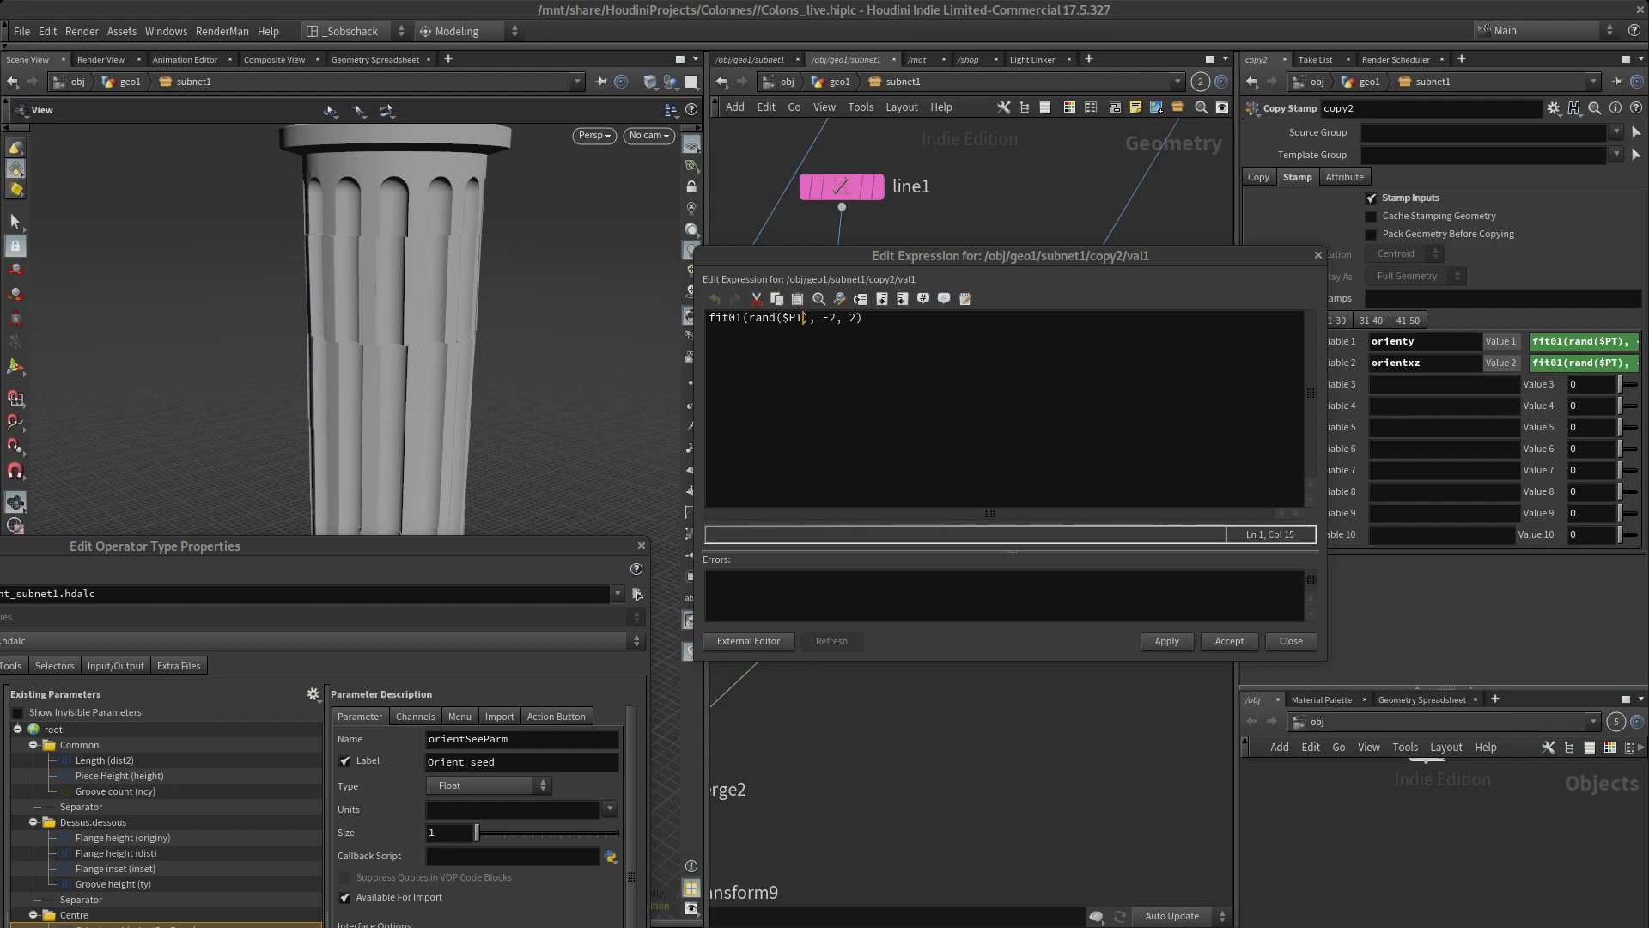
key("alt+Tab")
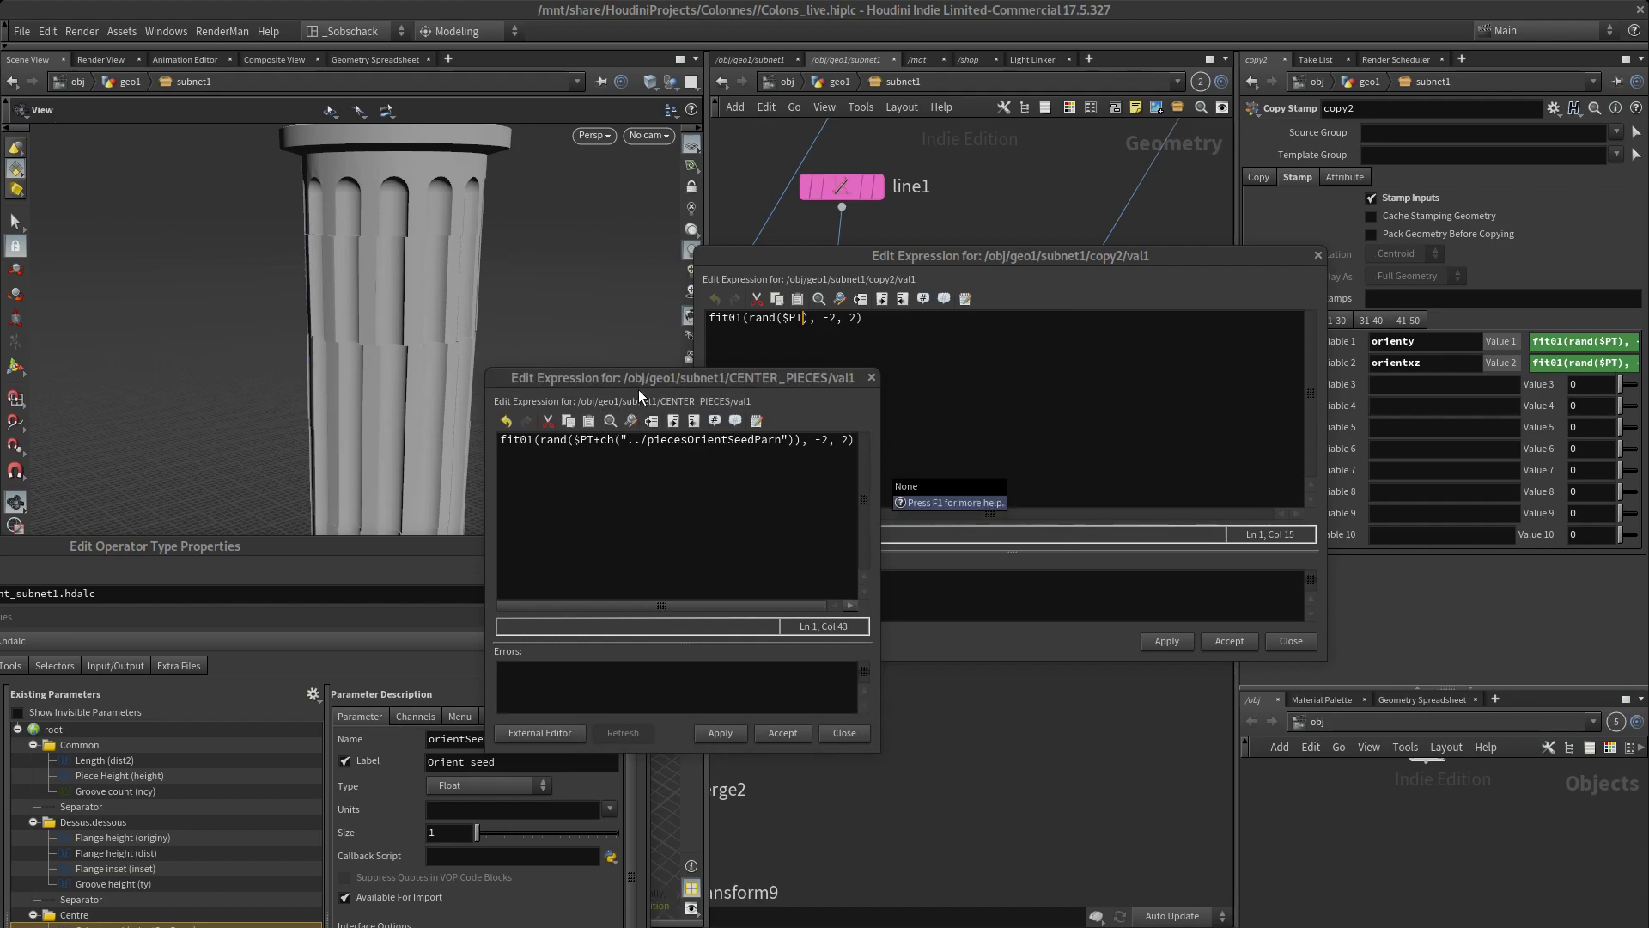
left_click_drag(659, 380, 1648, 322)
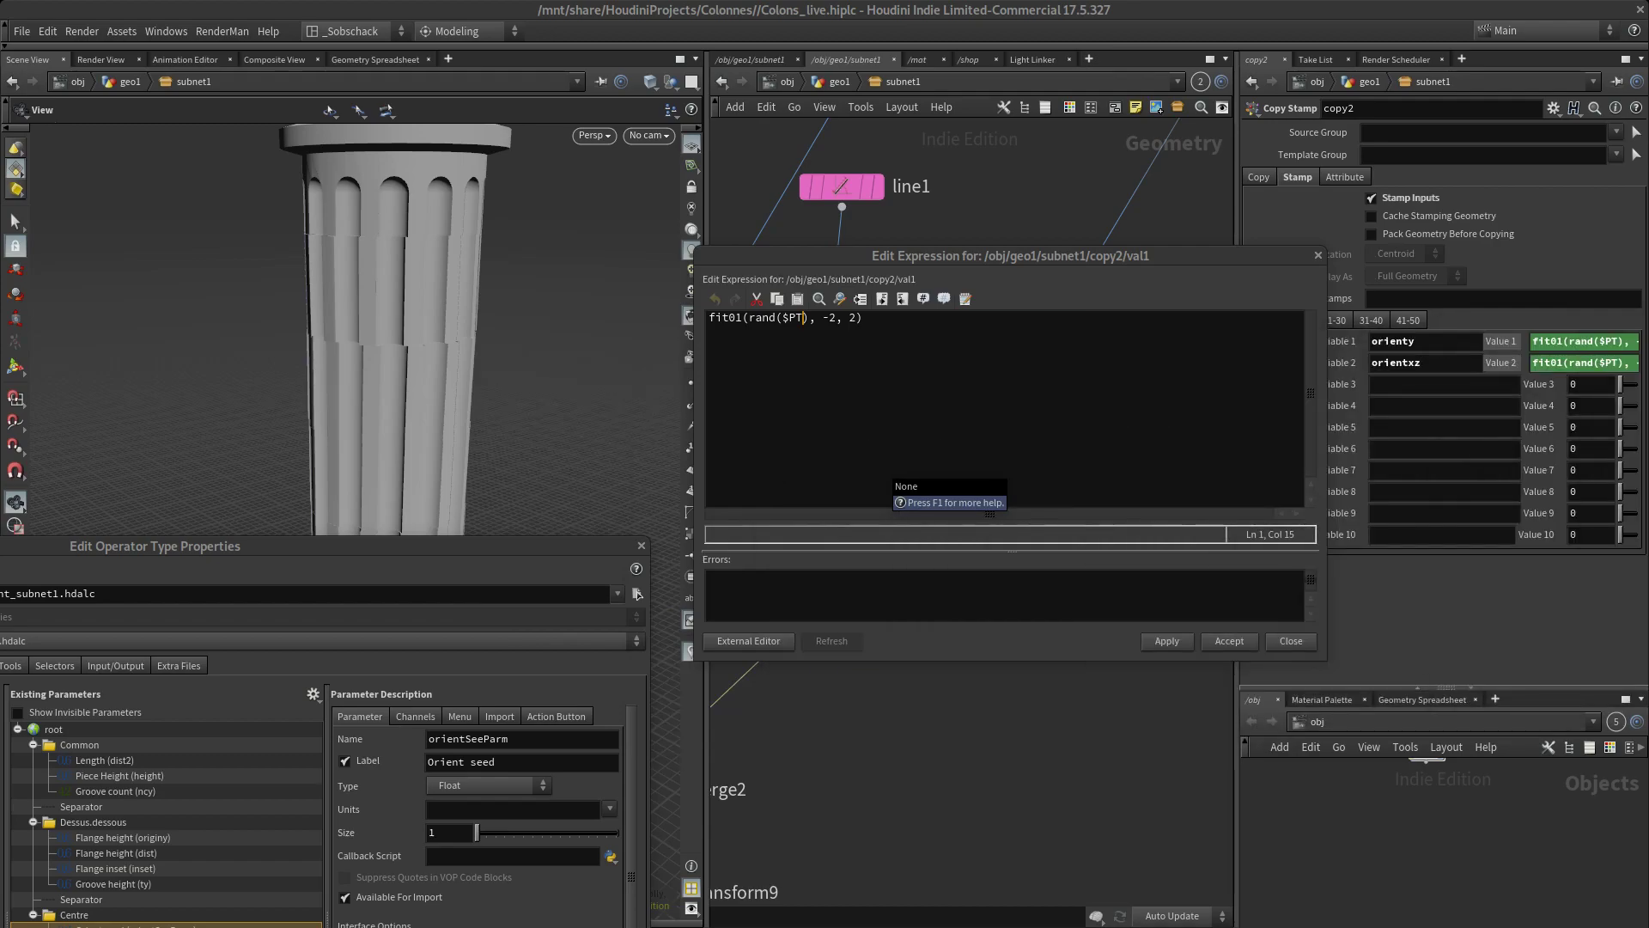
left_click(844, 342)
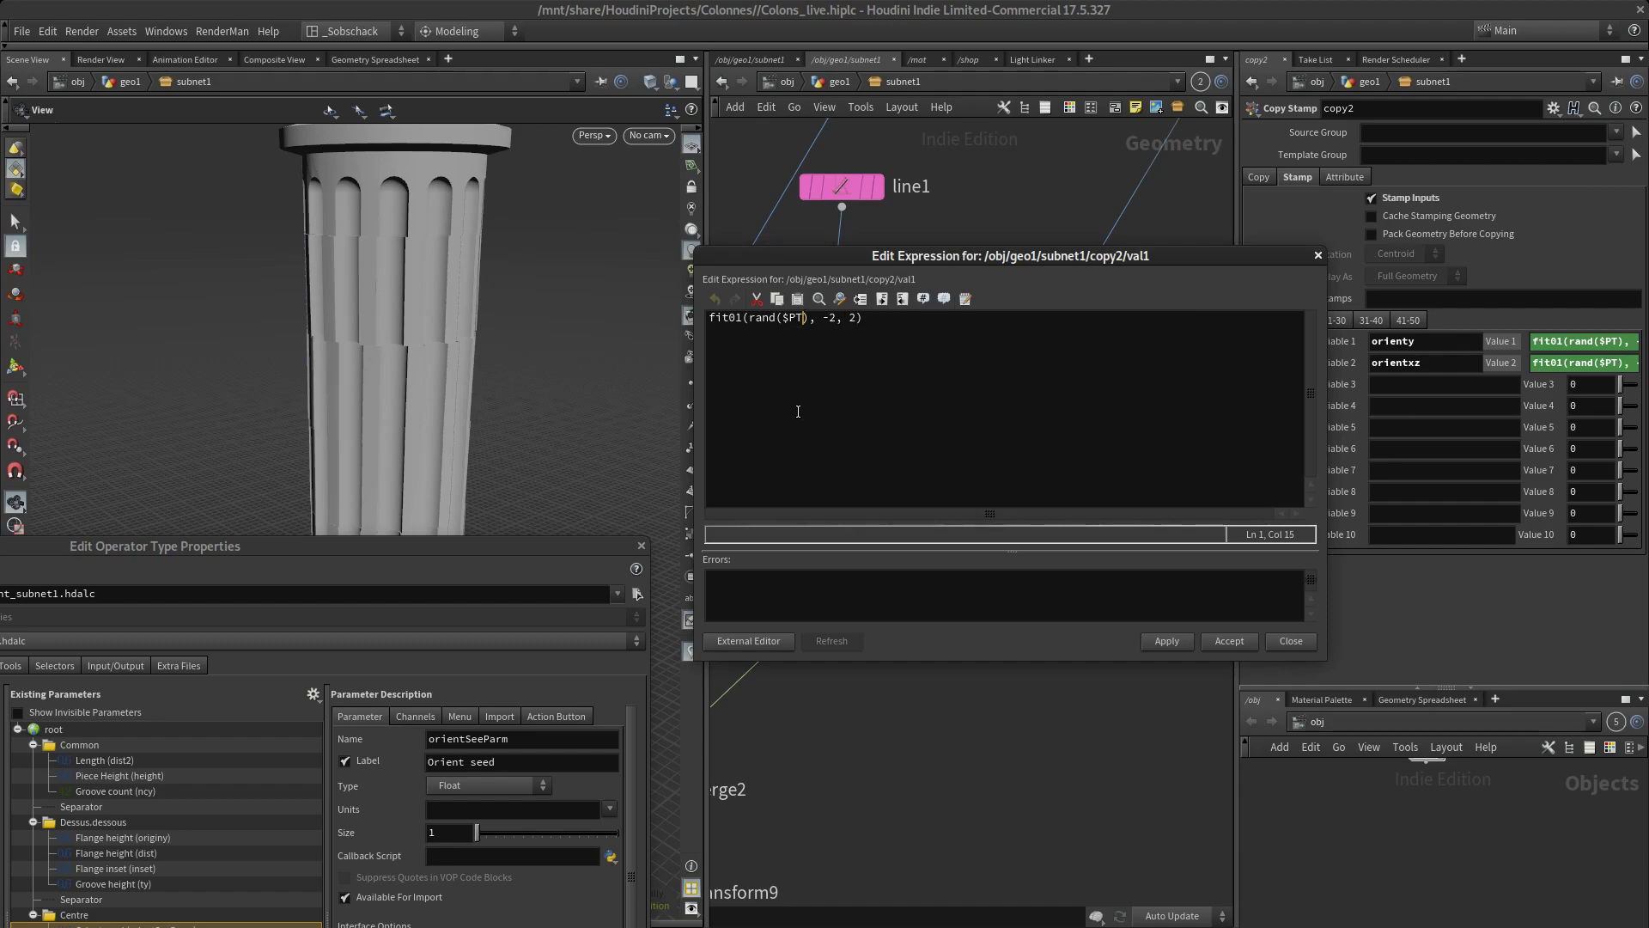
type("+ch")
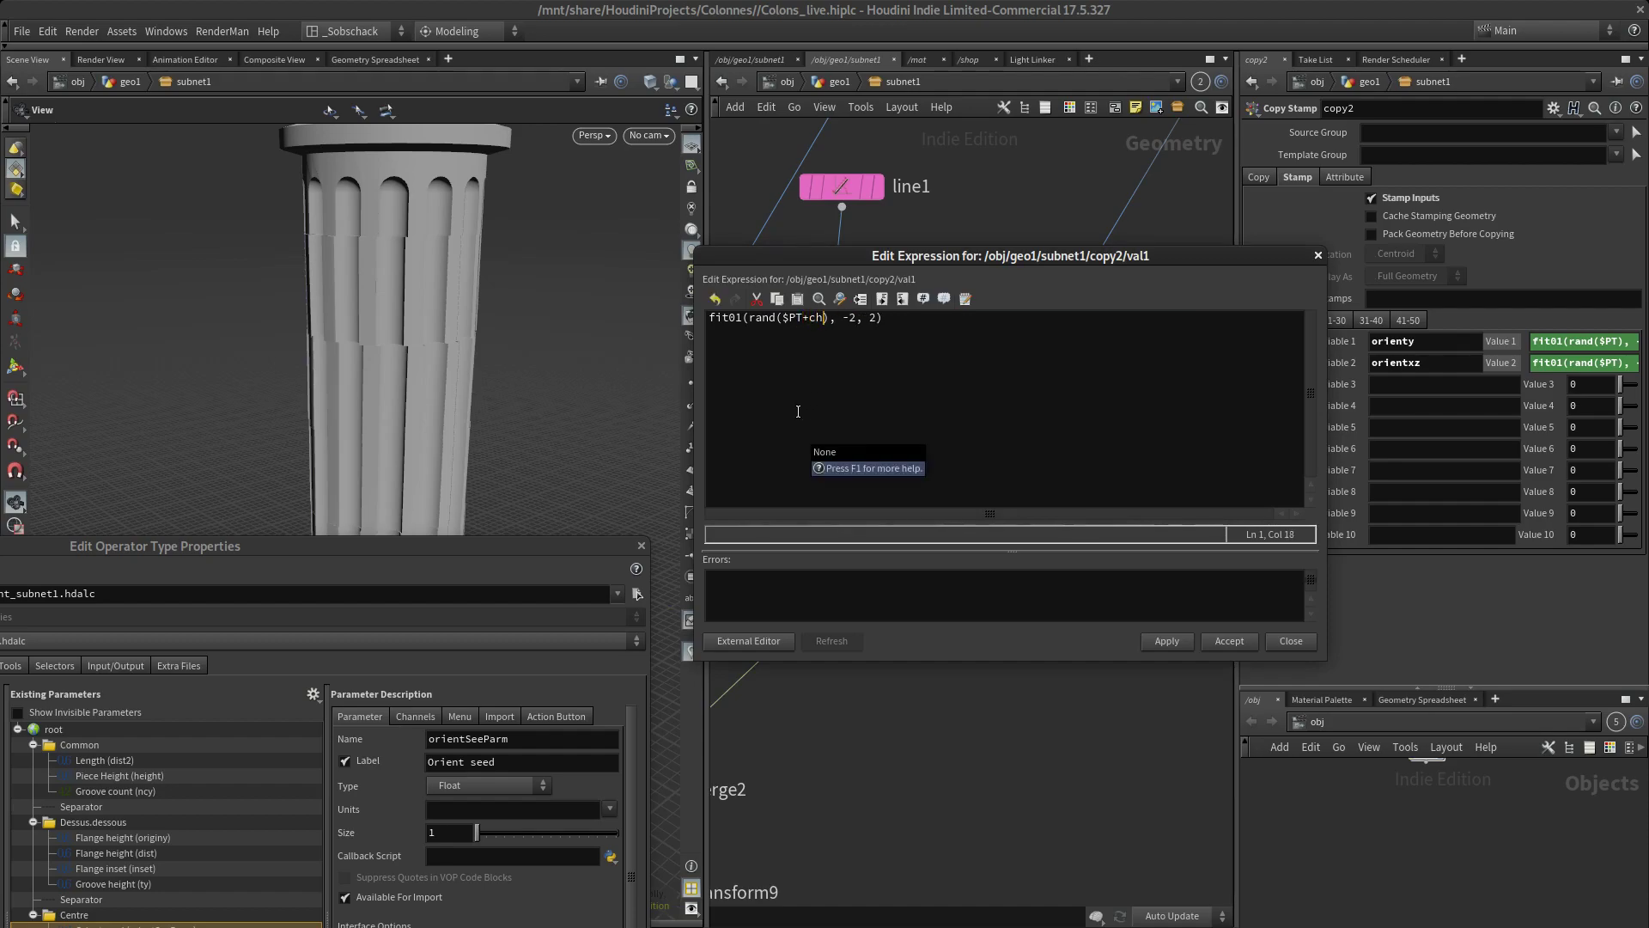
type("()")
key("Left")
type("\"\"")
key("Left")
type("./")
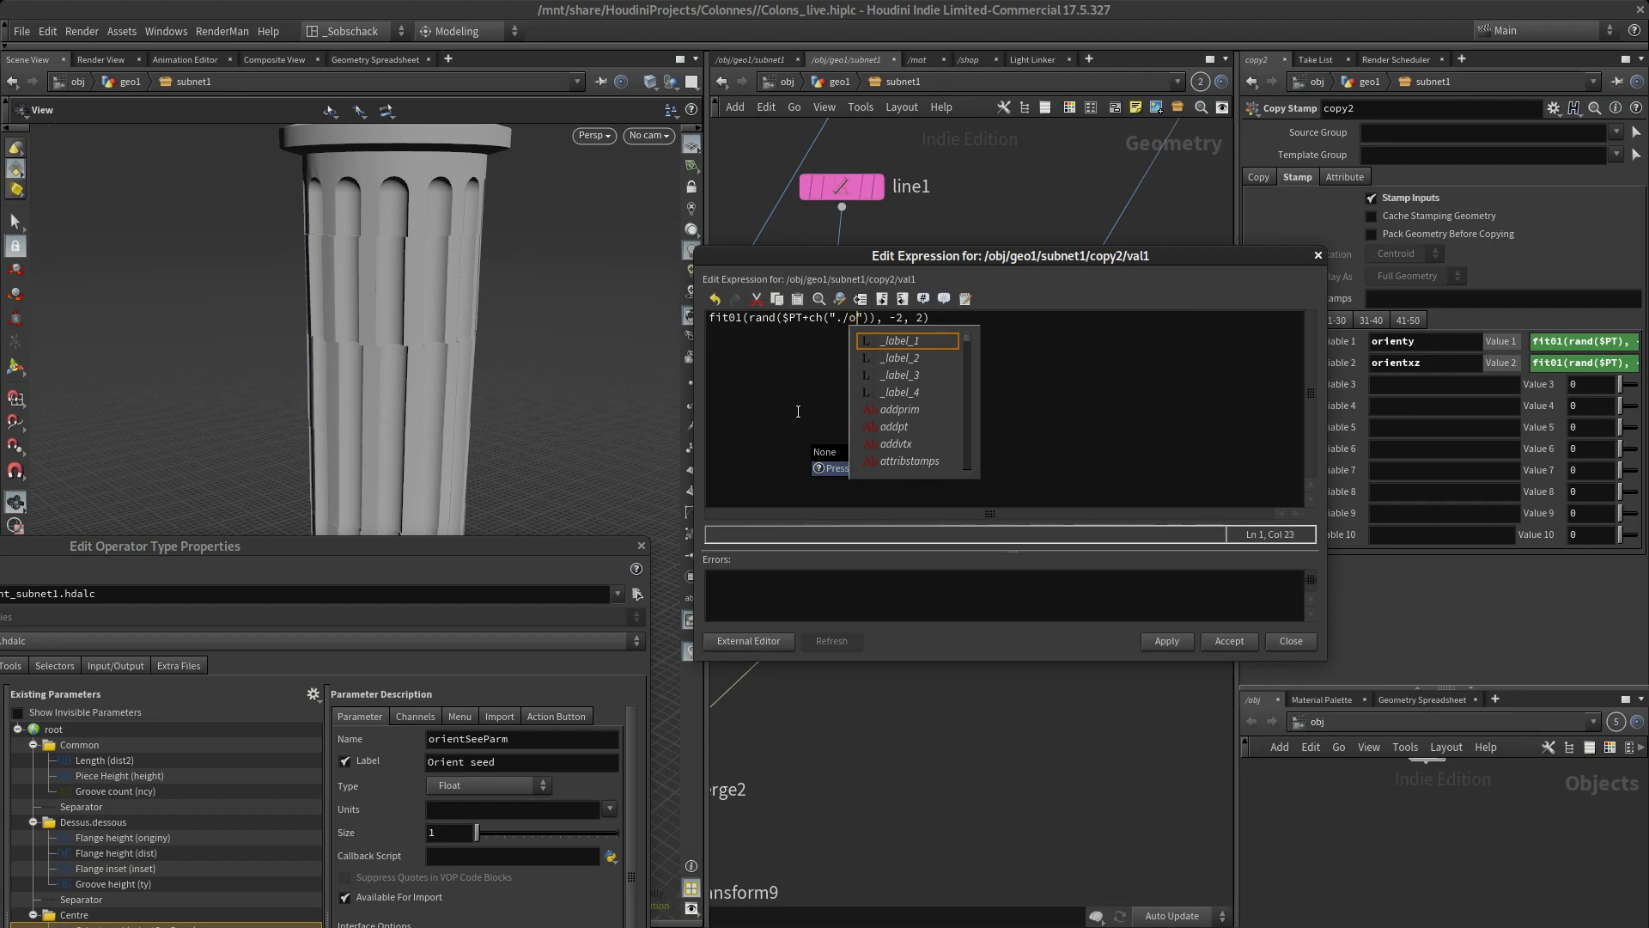
type("o")
type("orient")
key("BackSpace")
key("BackSpace")
key("BackSpace")
key("BackSpace")
key("BackSpace")
key("BackSpace")
key("BackSpace")
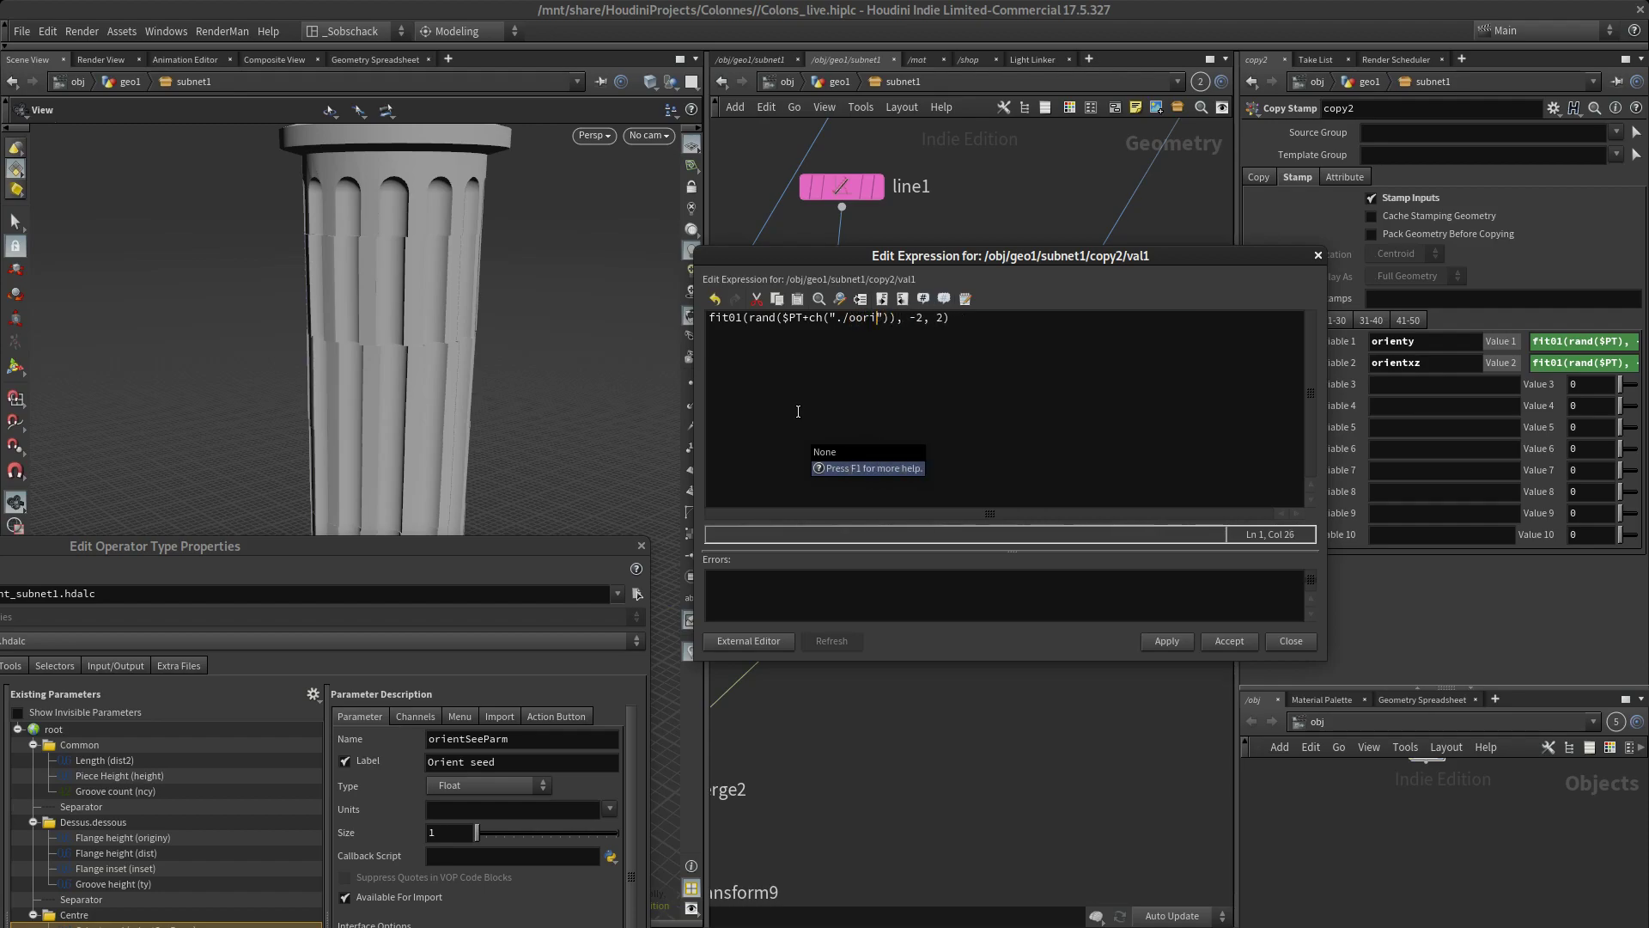
key("BackSpace")
key("BackSpace")
Point the ch reference to ../orientSeeParm, giving fit01(rand($PT+ch("../orientSeeParm")), -2, 2), and accept the orienty expression
type("../")
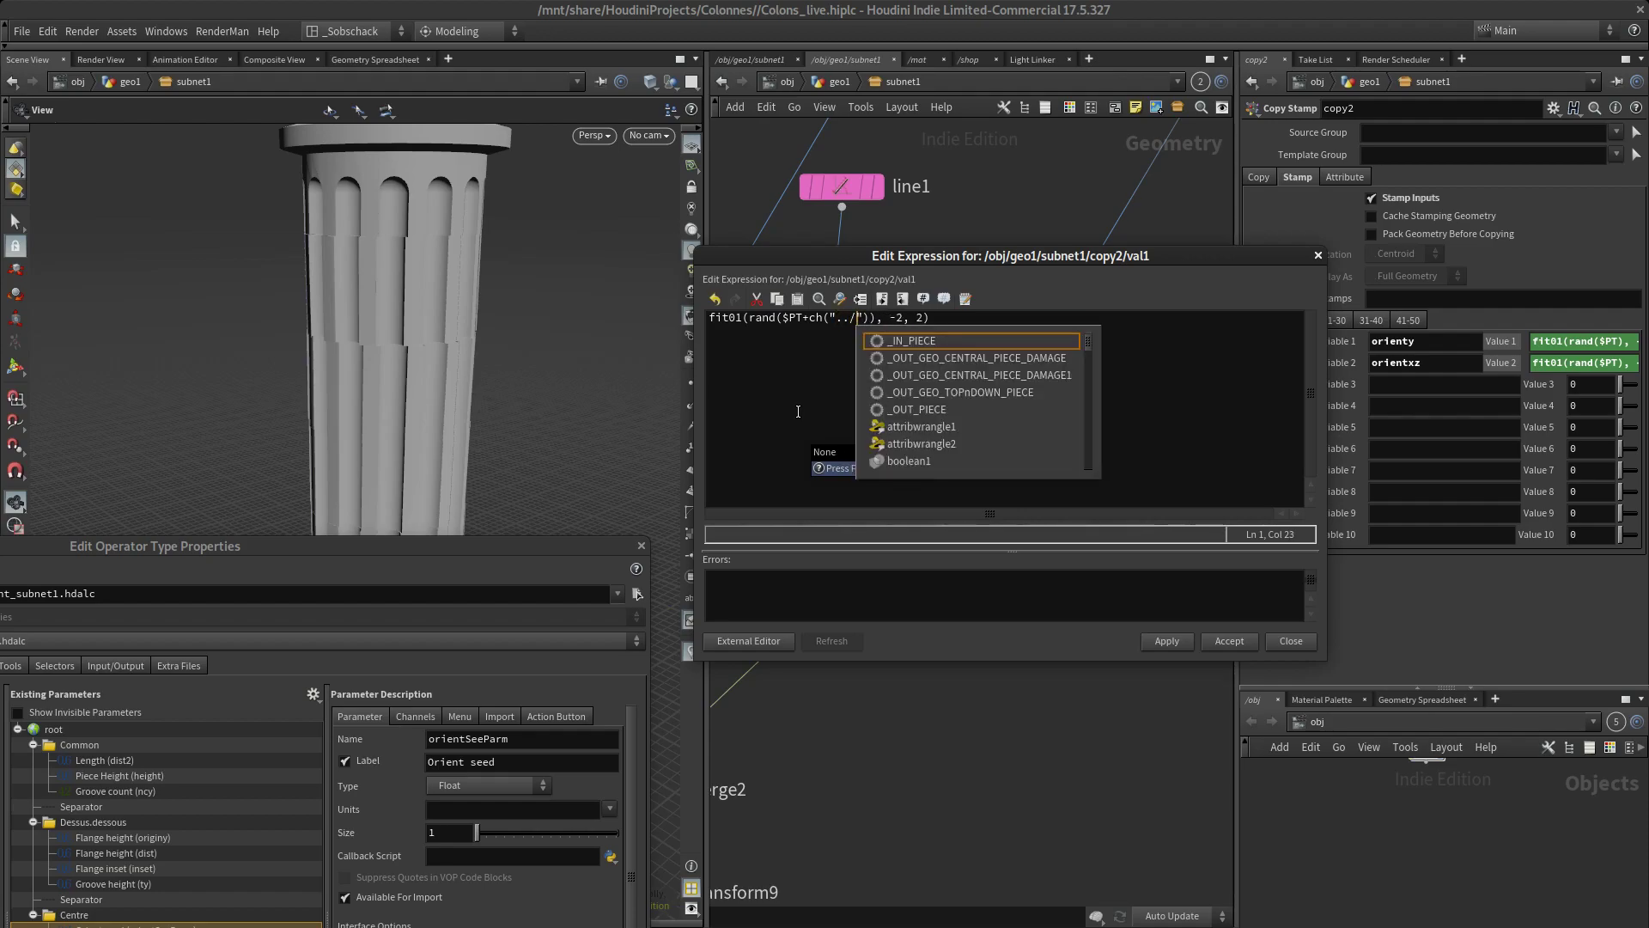
type("ori")
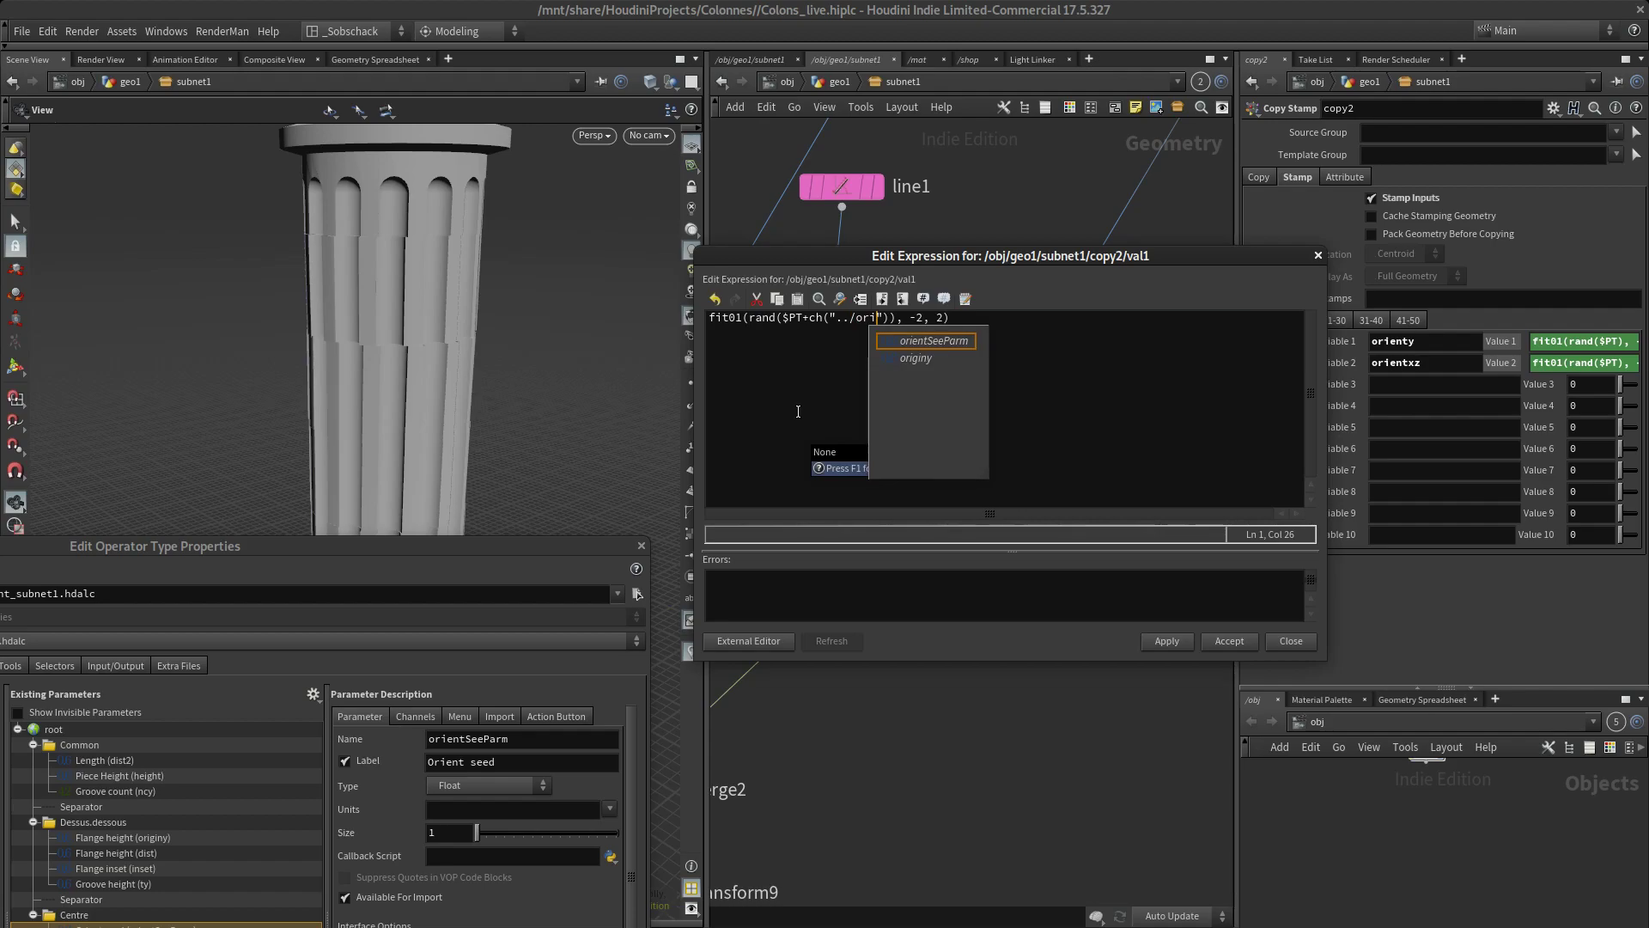
key("Return")
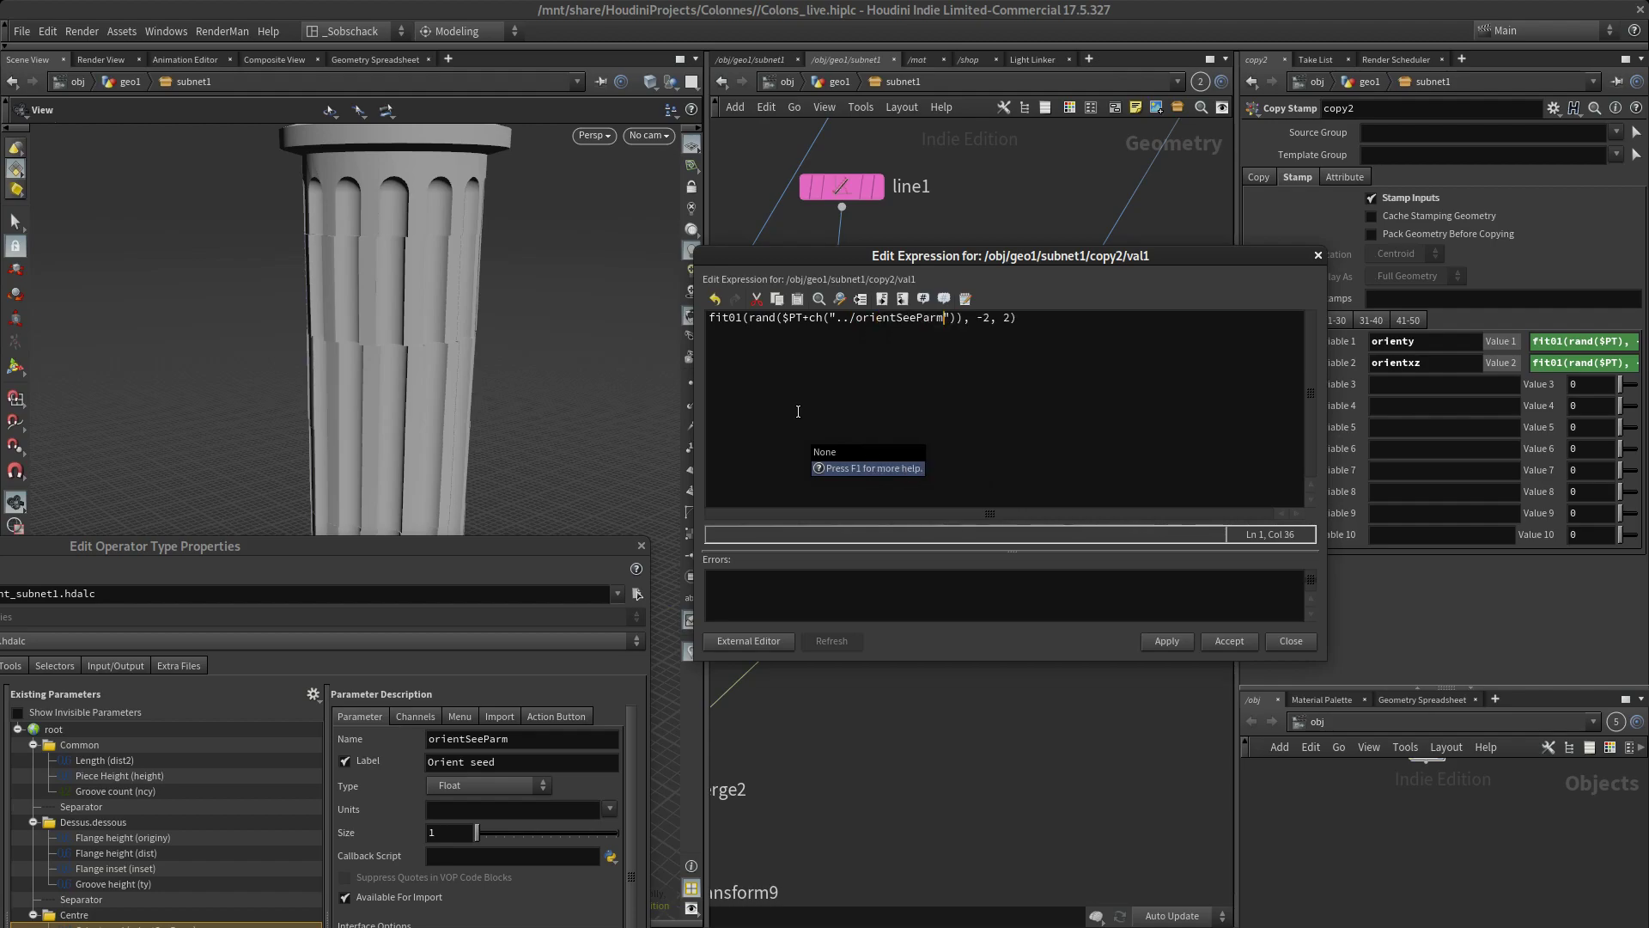
left_click(1166, 643)
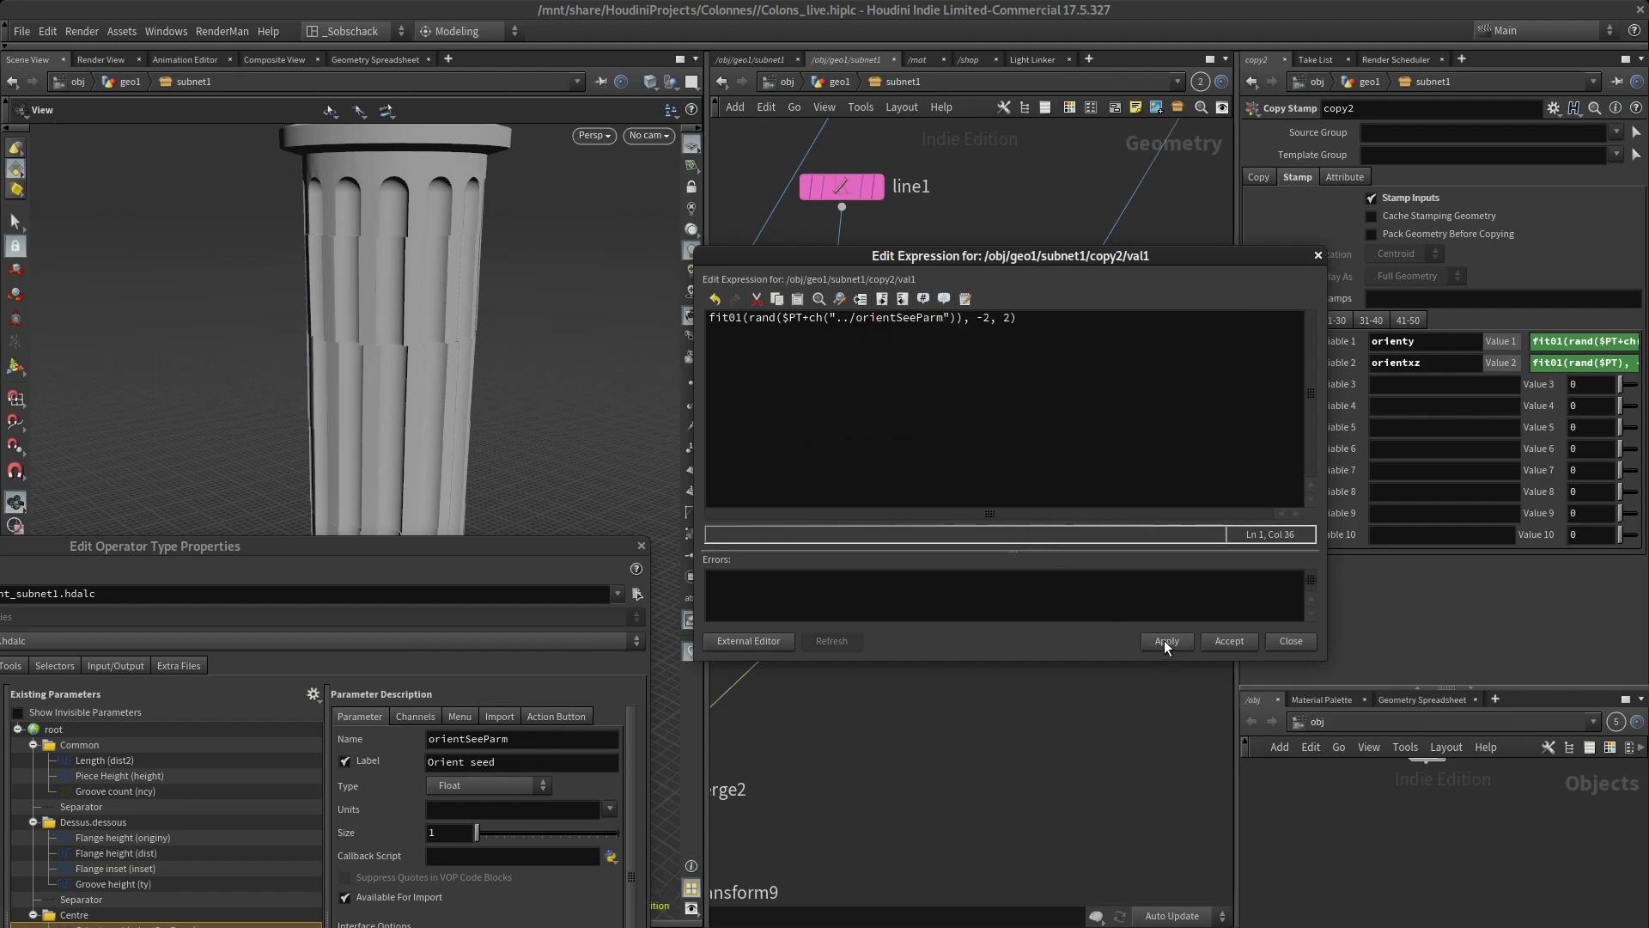
left_click(1244, 642)
In the asset's type properties, enable a custom value range for the Orient seed parameter and adjust its upper limit
left_click_drag(532, 545, 618, 199)
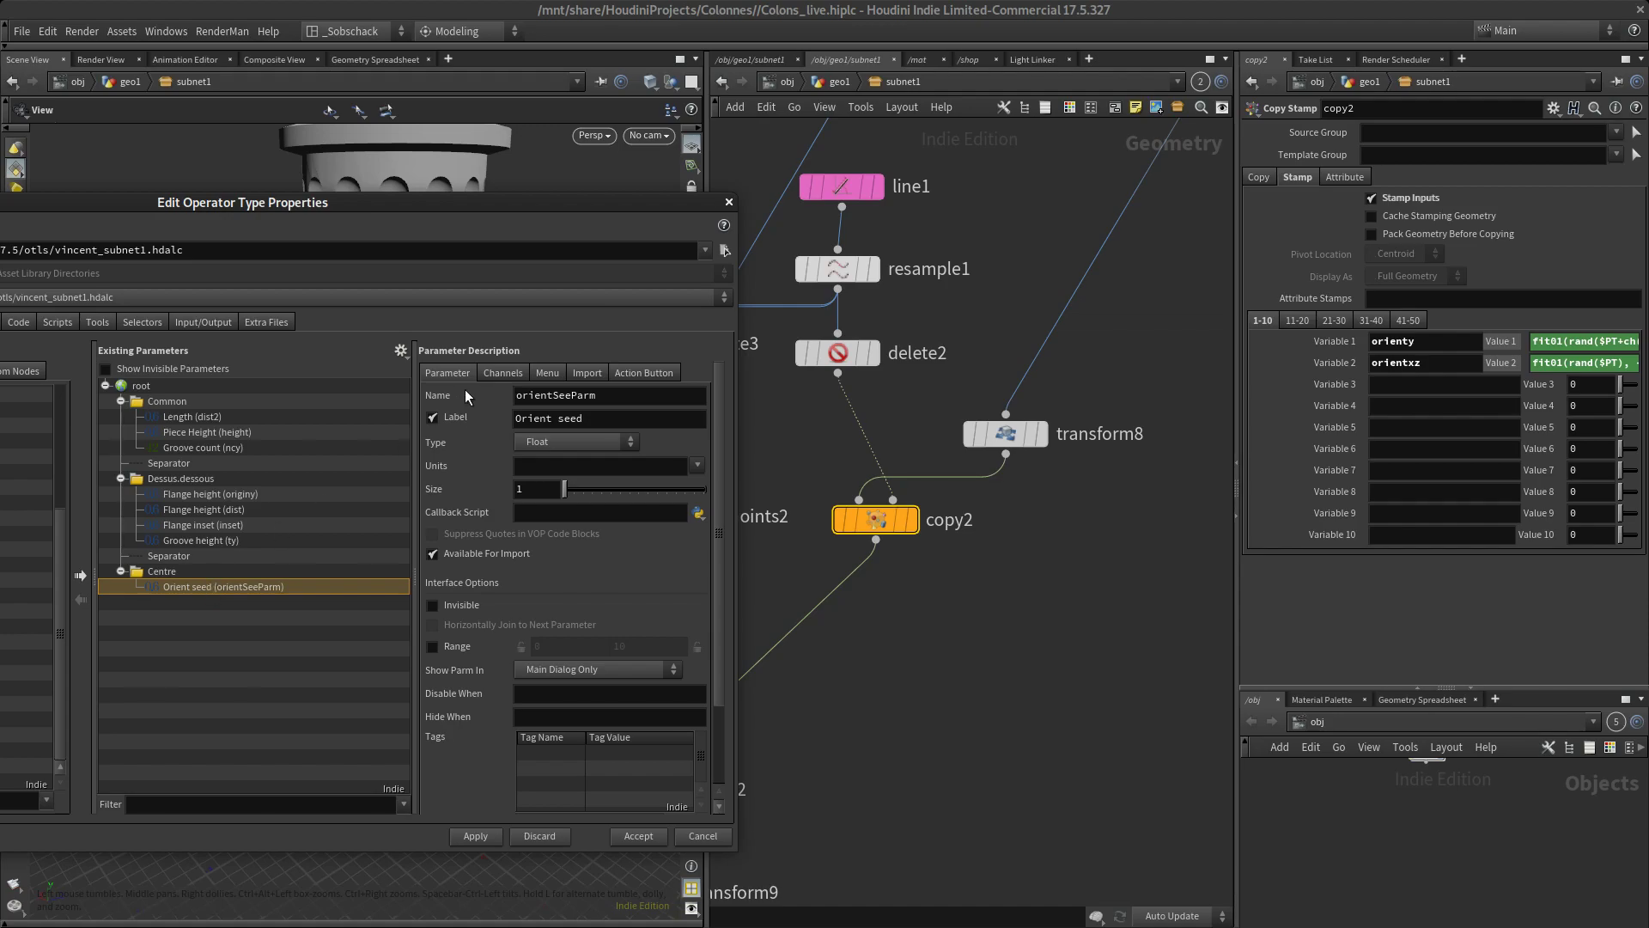
left_click(503, 372)
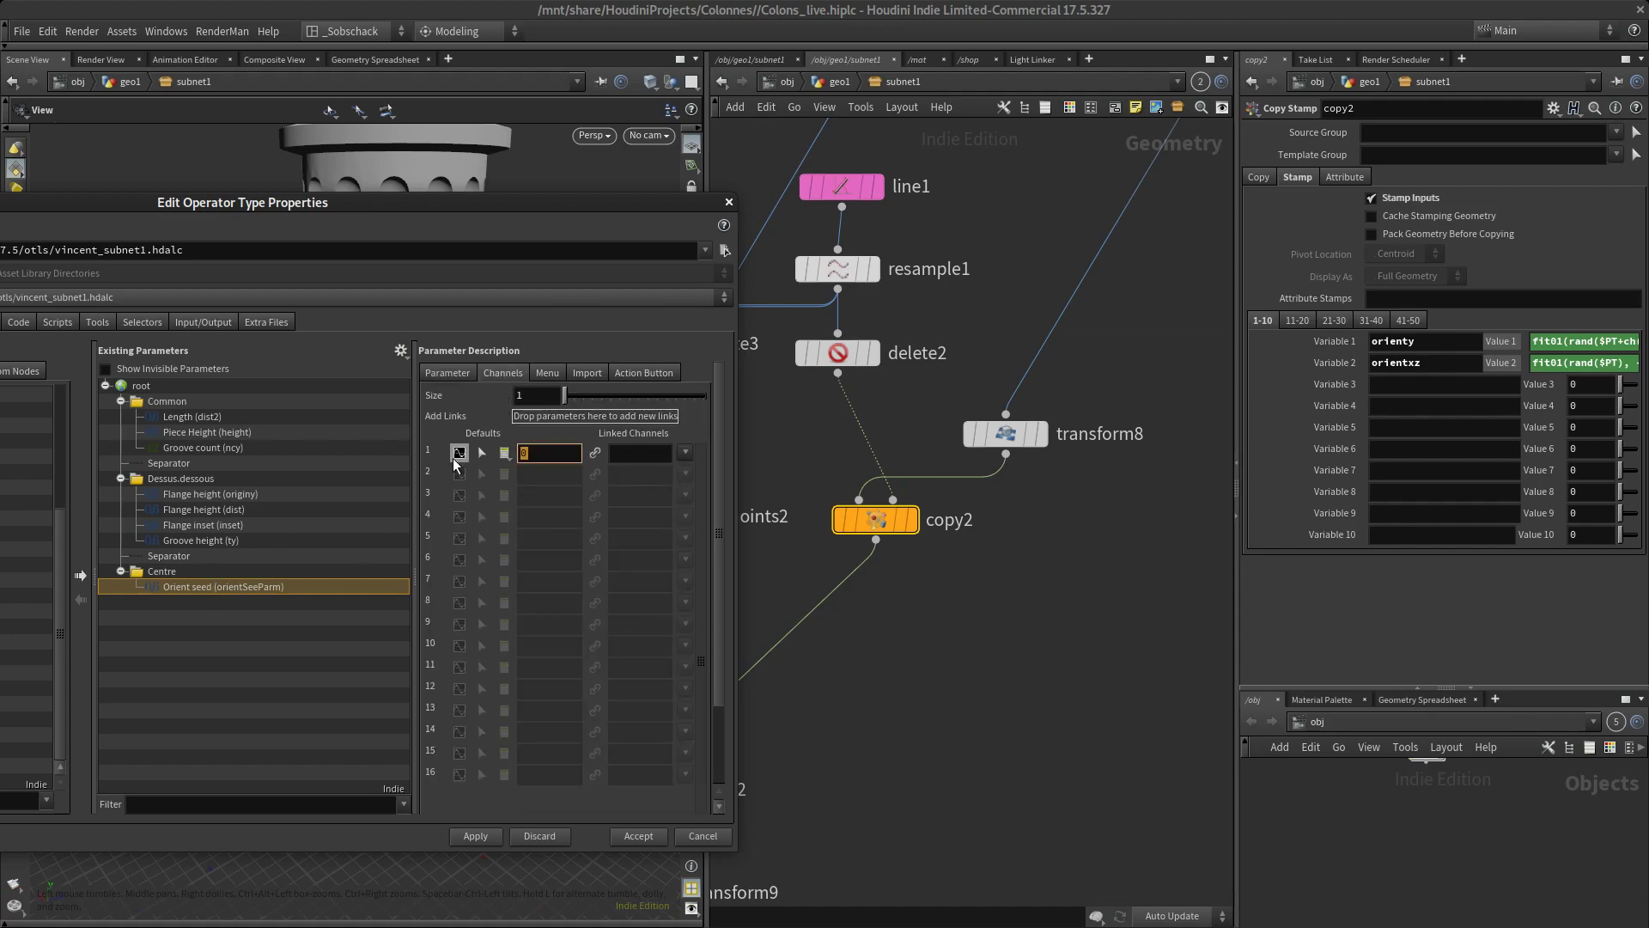
left_click(464, 385)
left_click(447, 373)
left_click(432, 646)
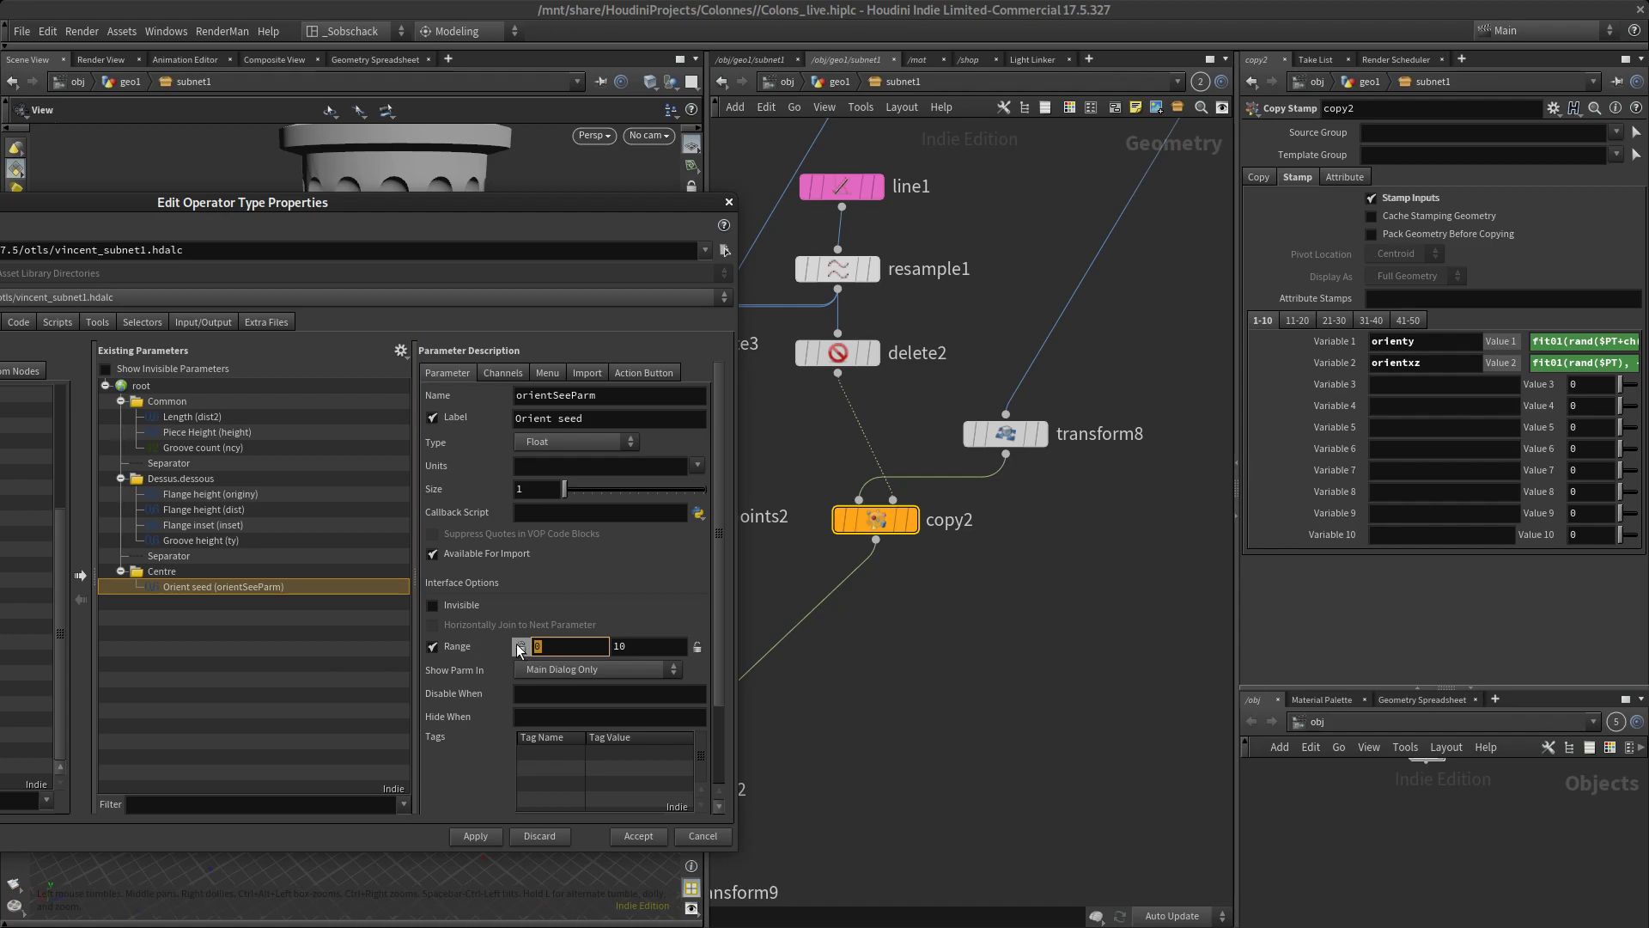
key("Tab")
key("Return")
Set the Orient seed parameter's default value to 10, apply the changes, and close the type properties window
left_click(503, 371)
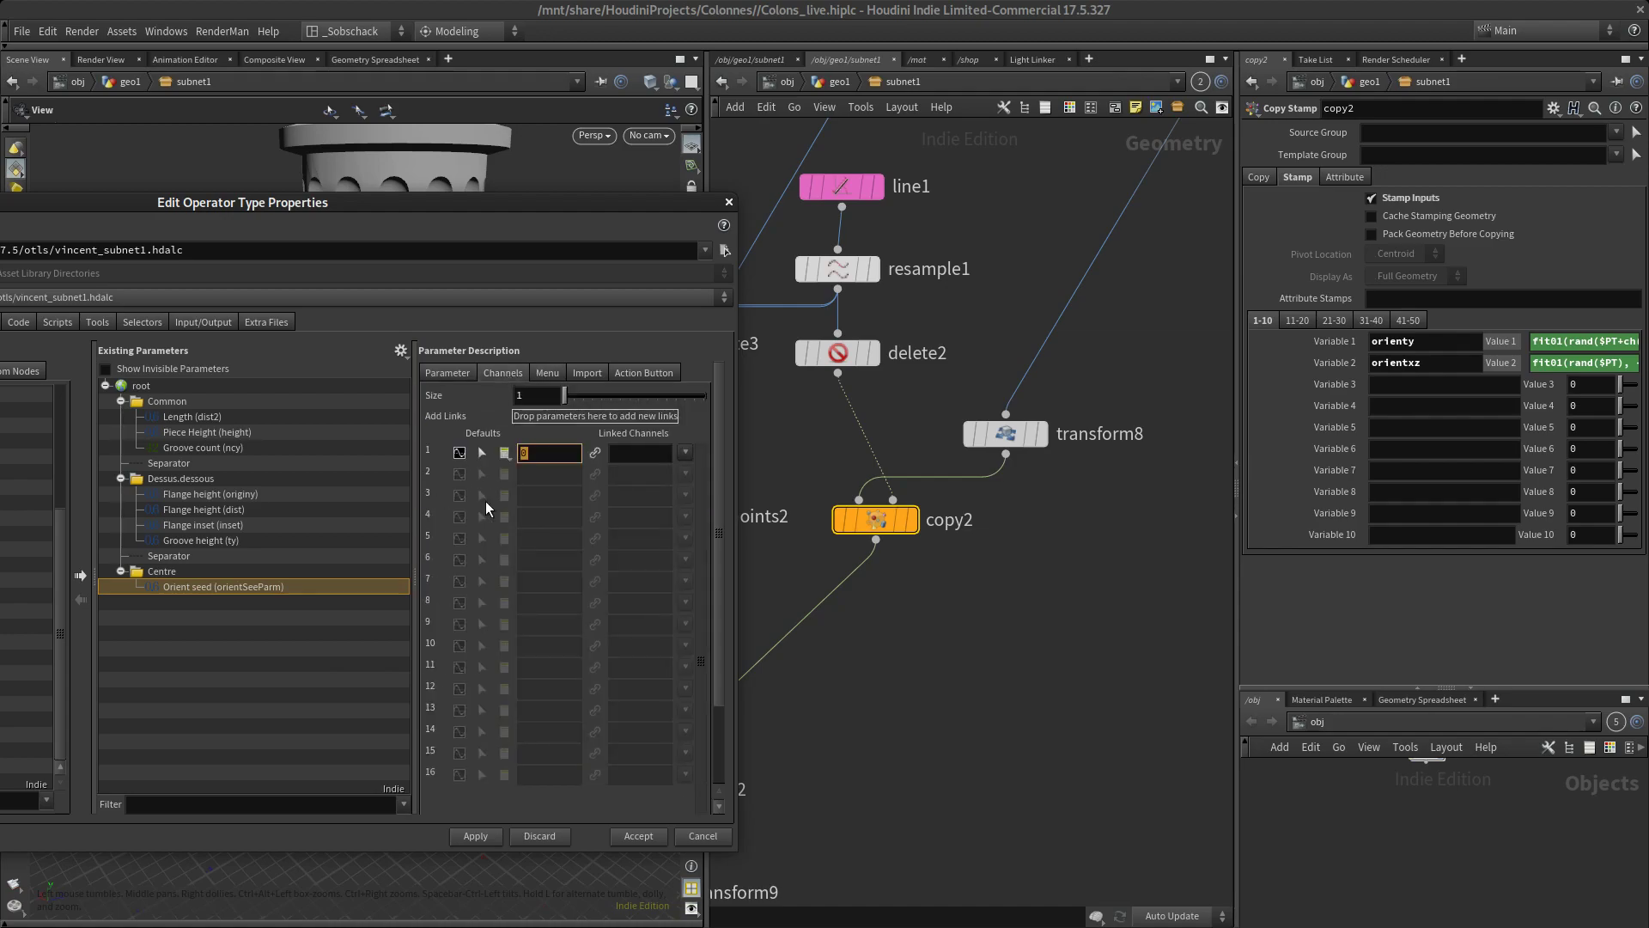
left_click_drag(476, 225, 1171, 118)
left_click(1118, 748)
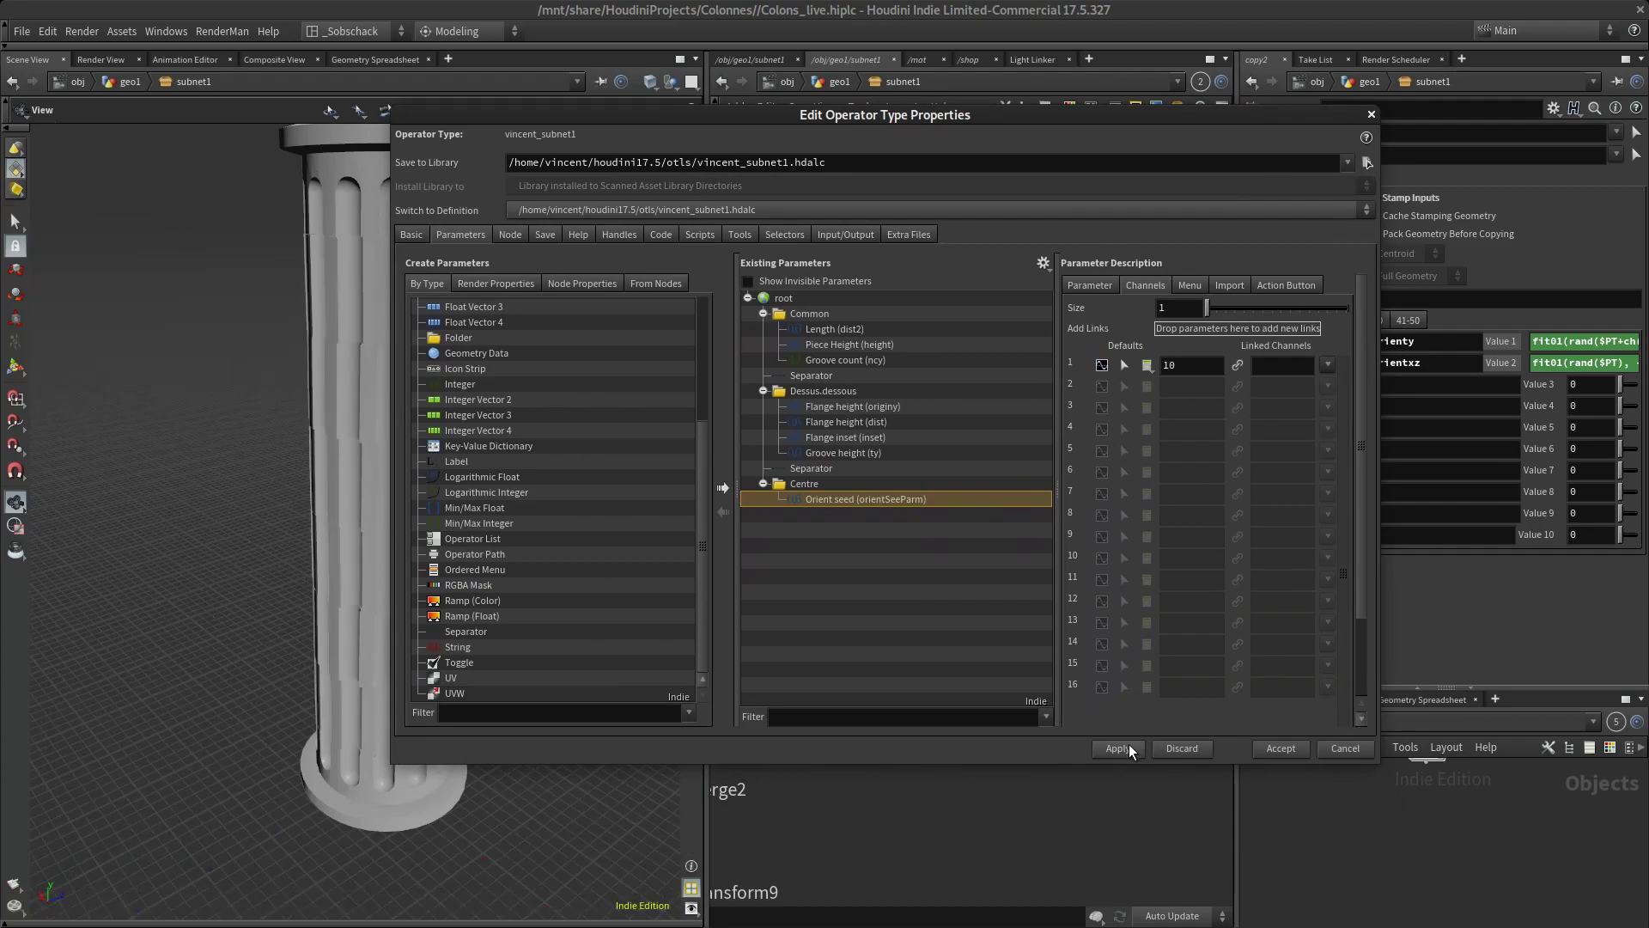
left_click_drag(1027, 123, 644, 260)
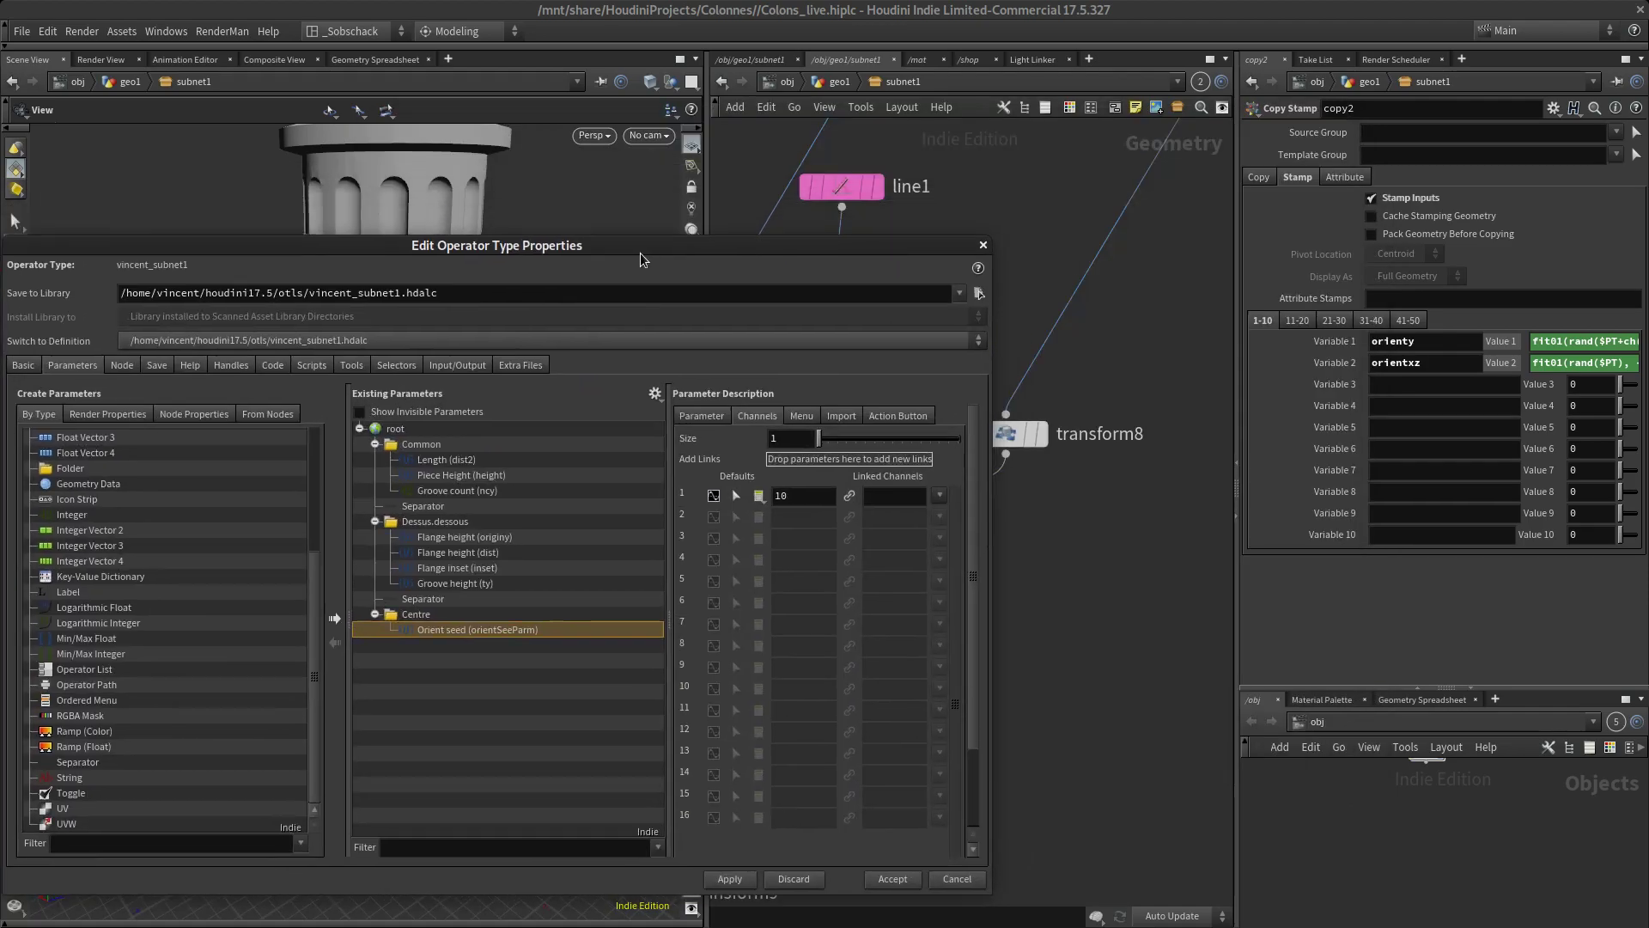
left_click(984, 244)
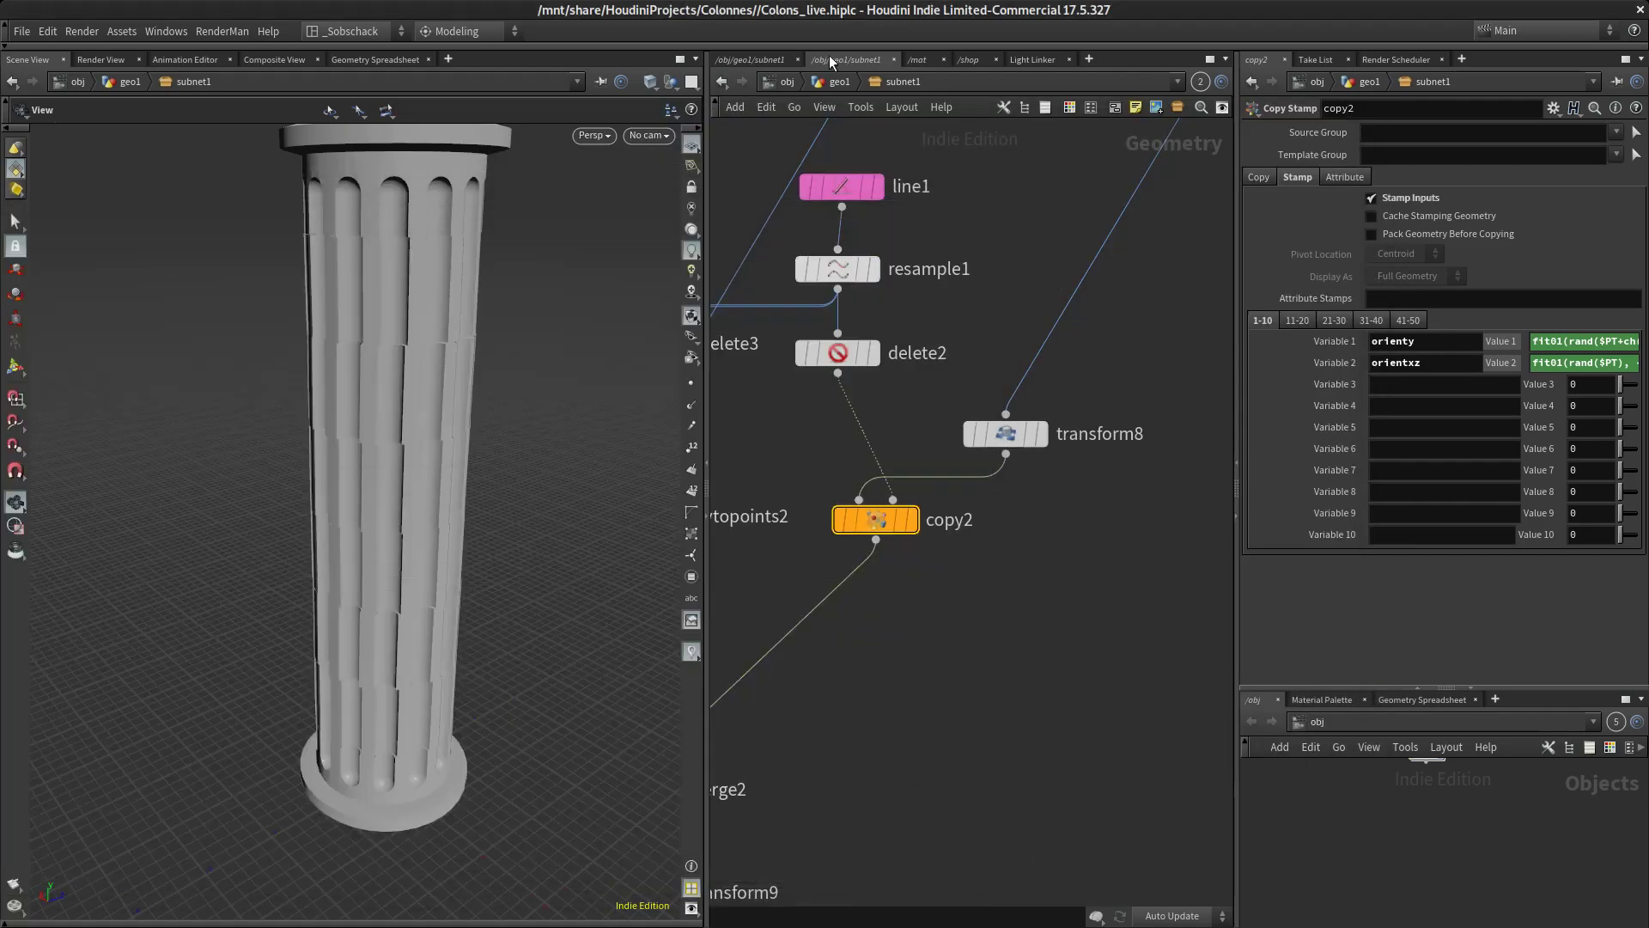
Return to the geo1 network and test subnet1's Orient seed by setting it to 8.6
left_click(832, 82)
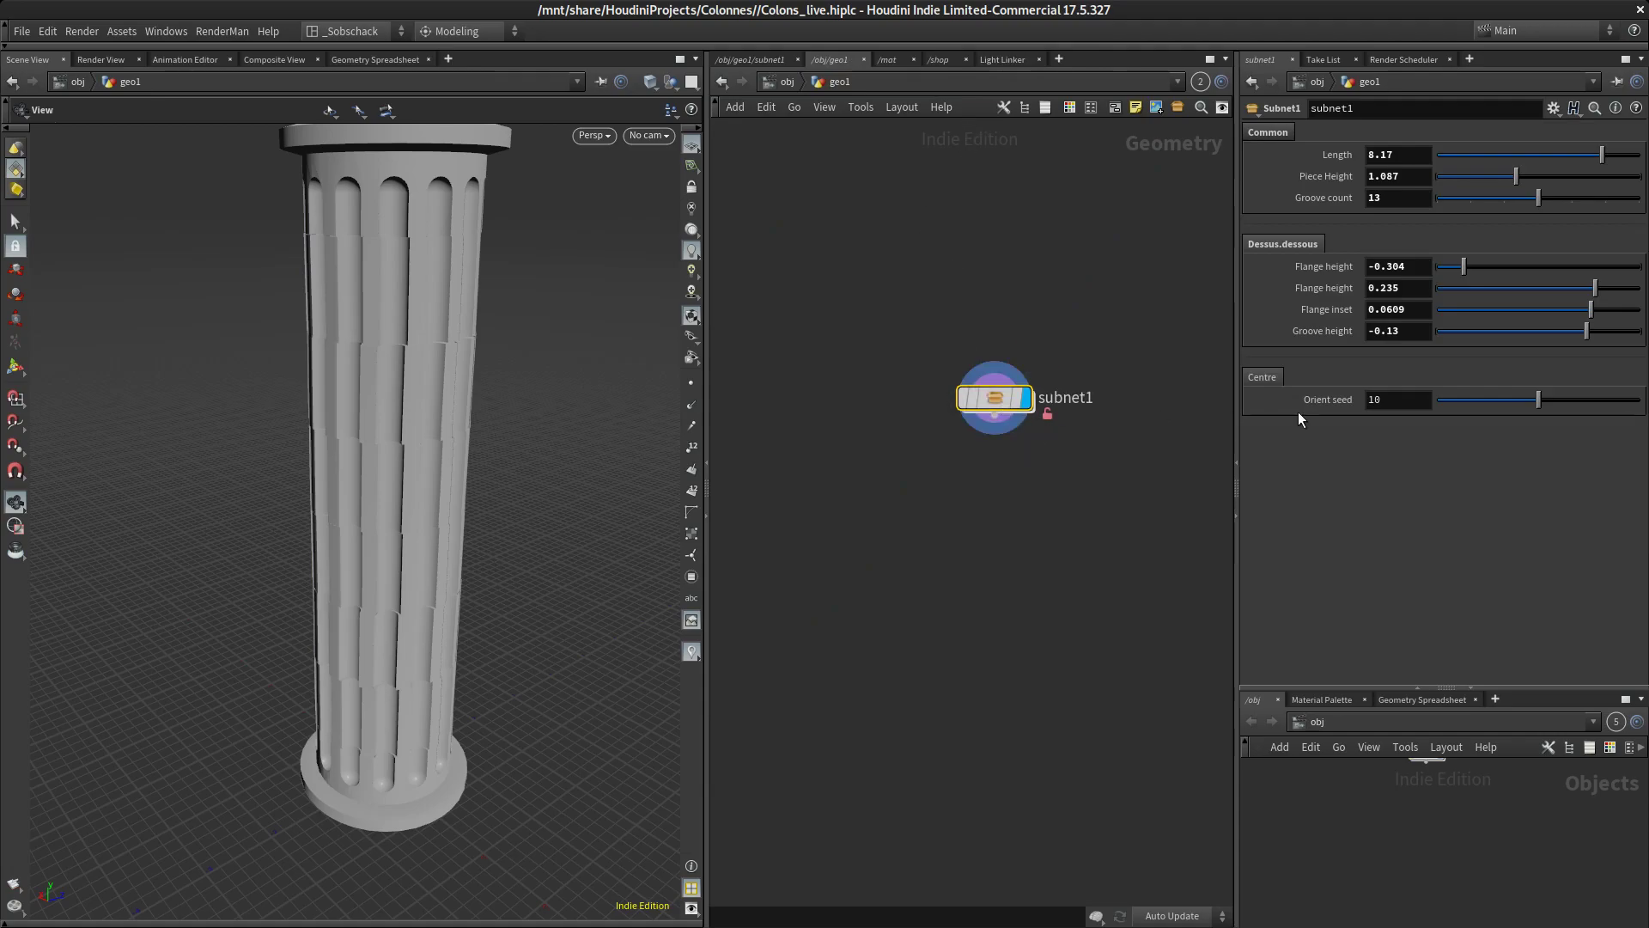
mouse_move(1535, 405)
left_mouse_down()
mouse_move(1477, 404)
mouse_move(1524, 406)
left_mouse_up()
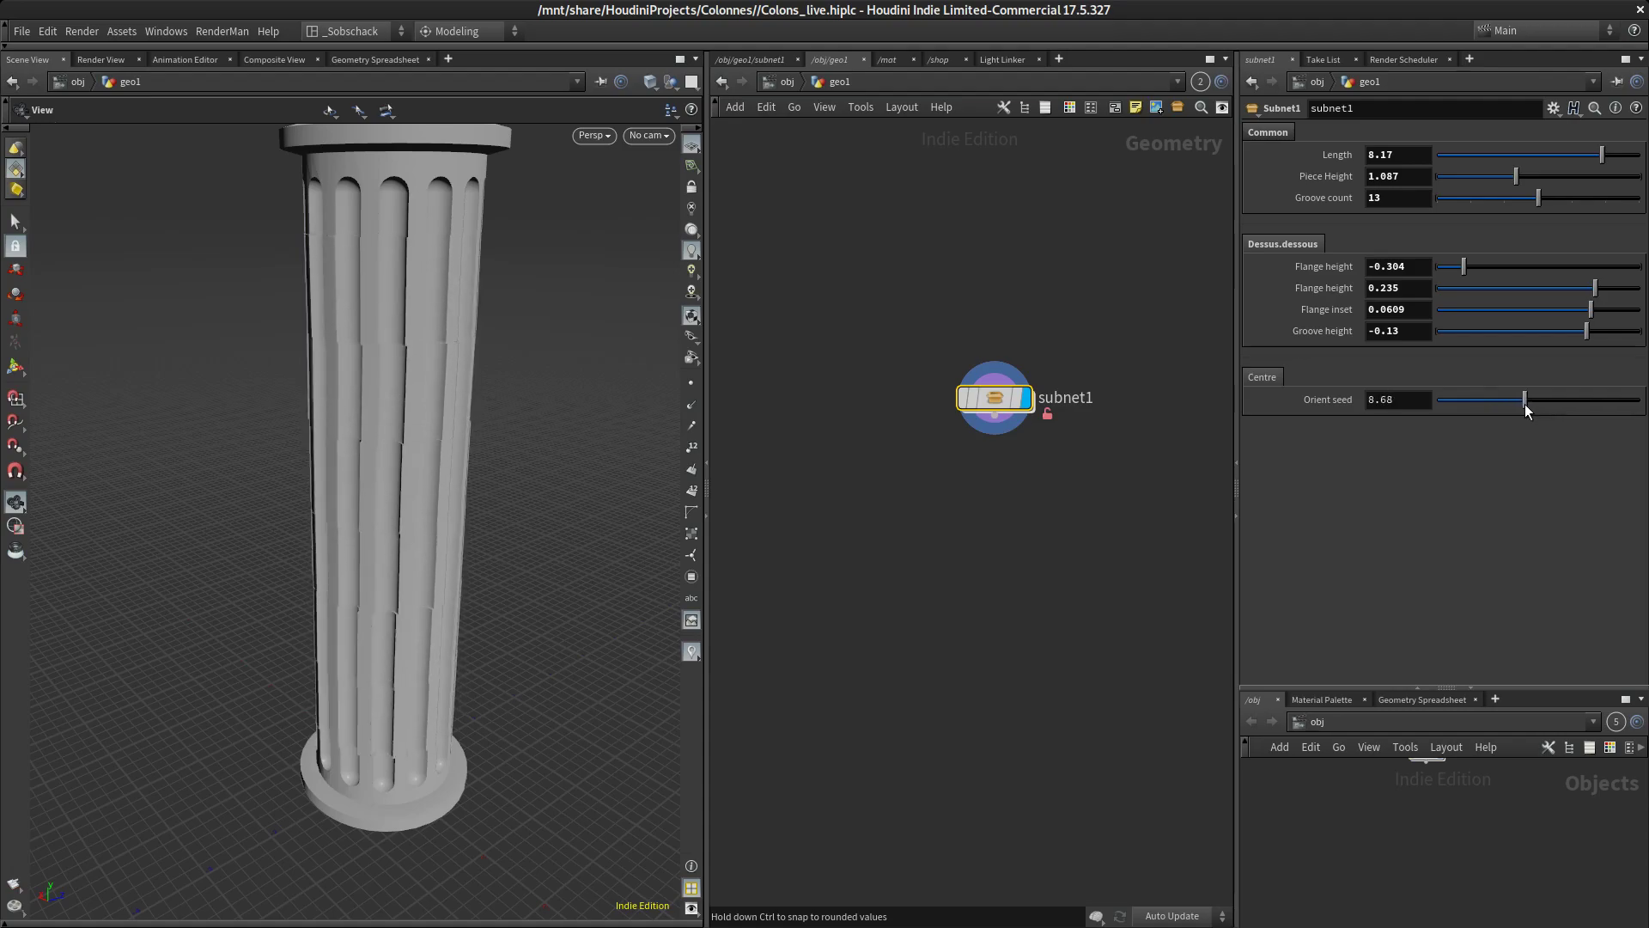
mouse_move(533, 468)
left_mouse_down()
mouse_move(555, 397)
mouse_move(504, 430)
mouse_move(566, 483)
mouse_move(541, 666)
mouse_move(515, 567)
mouse_move(489, 541)
mouse_move(510, 470)
mouse_move(482, 460)
mouse_move(498, 482)
mouse_move(519, 416)
mouse_move(493, 430)
mouse_move(526, 452)
mouse_move(515, 472)
left_mouse_up()
middle_click_drag(516, 471, 435, 558)
Save subnet1's node type, then match the node to the current asset definition so it is locked
left_click_drag(993, 400, 930, 307)
middle_click_drag(1121, 357, 1047, 342)
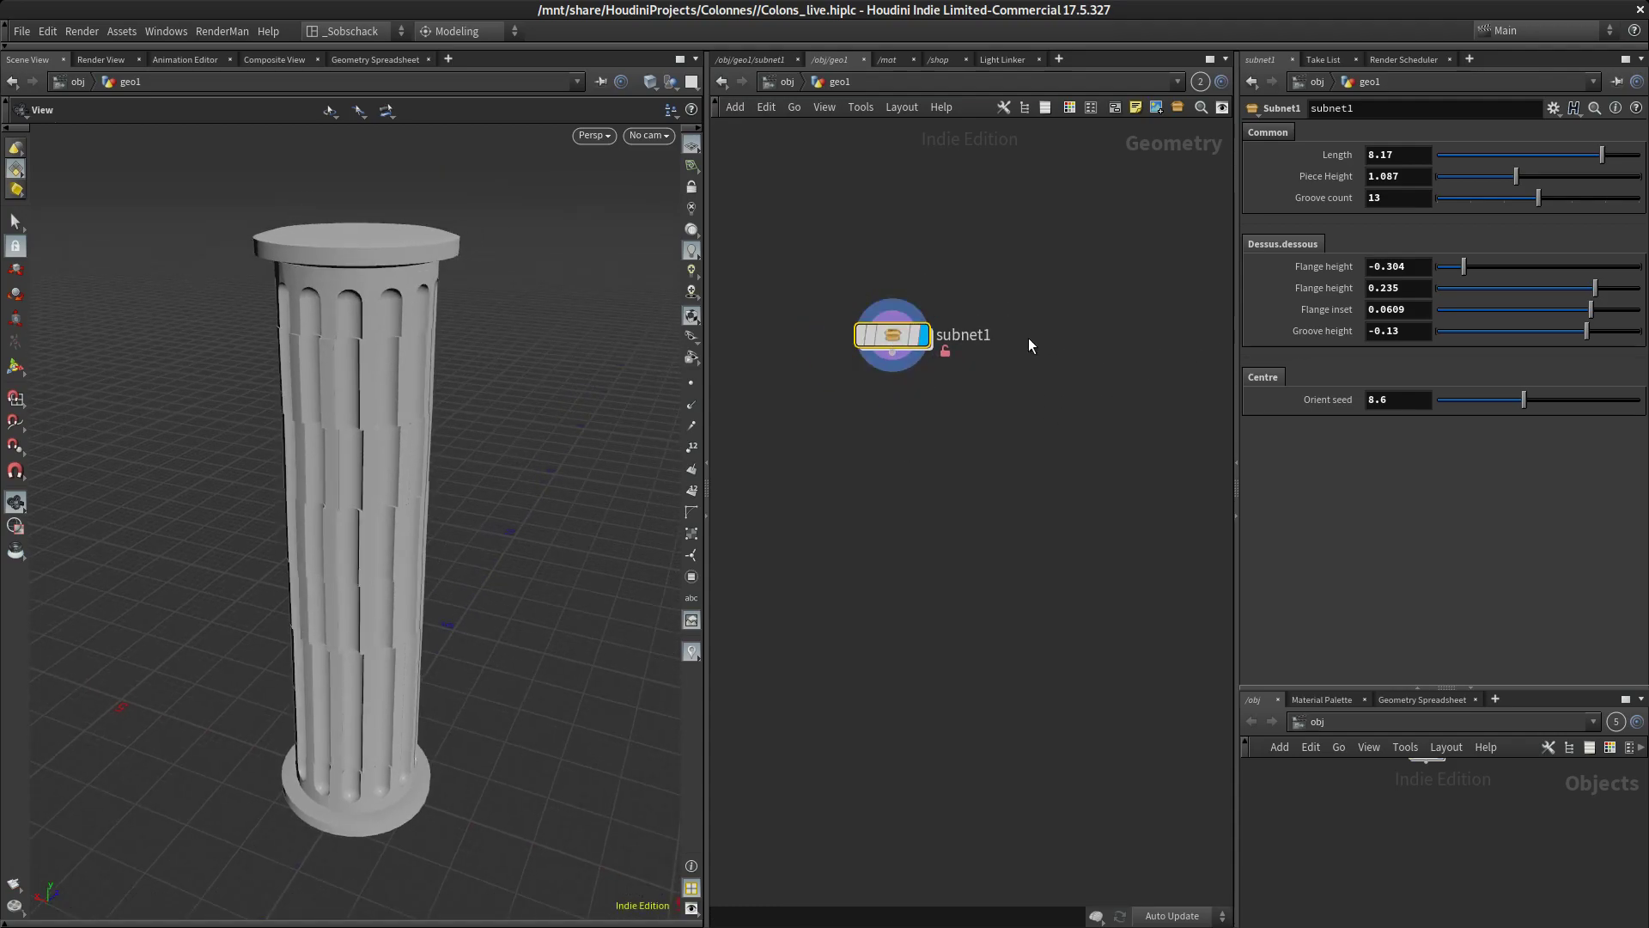
mouse_move(896, 338)
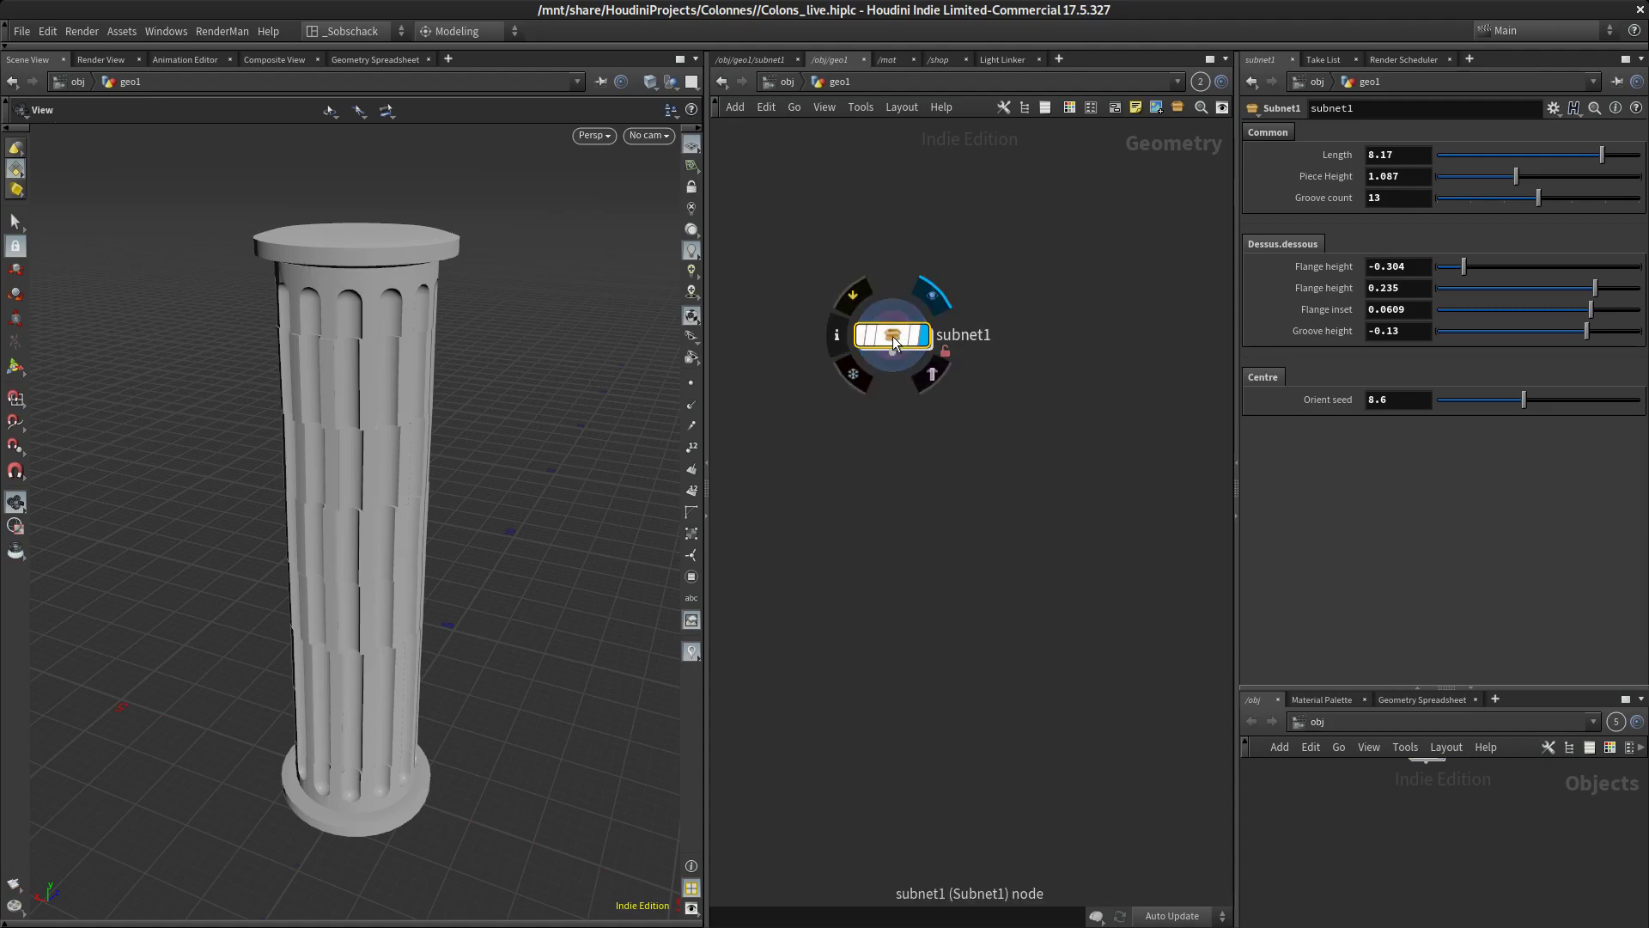
right_click(909, 337)
mouse_move(989, 509)
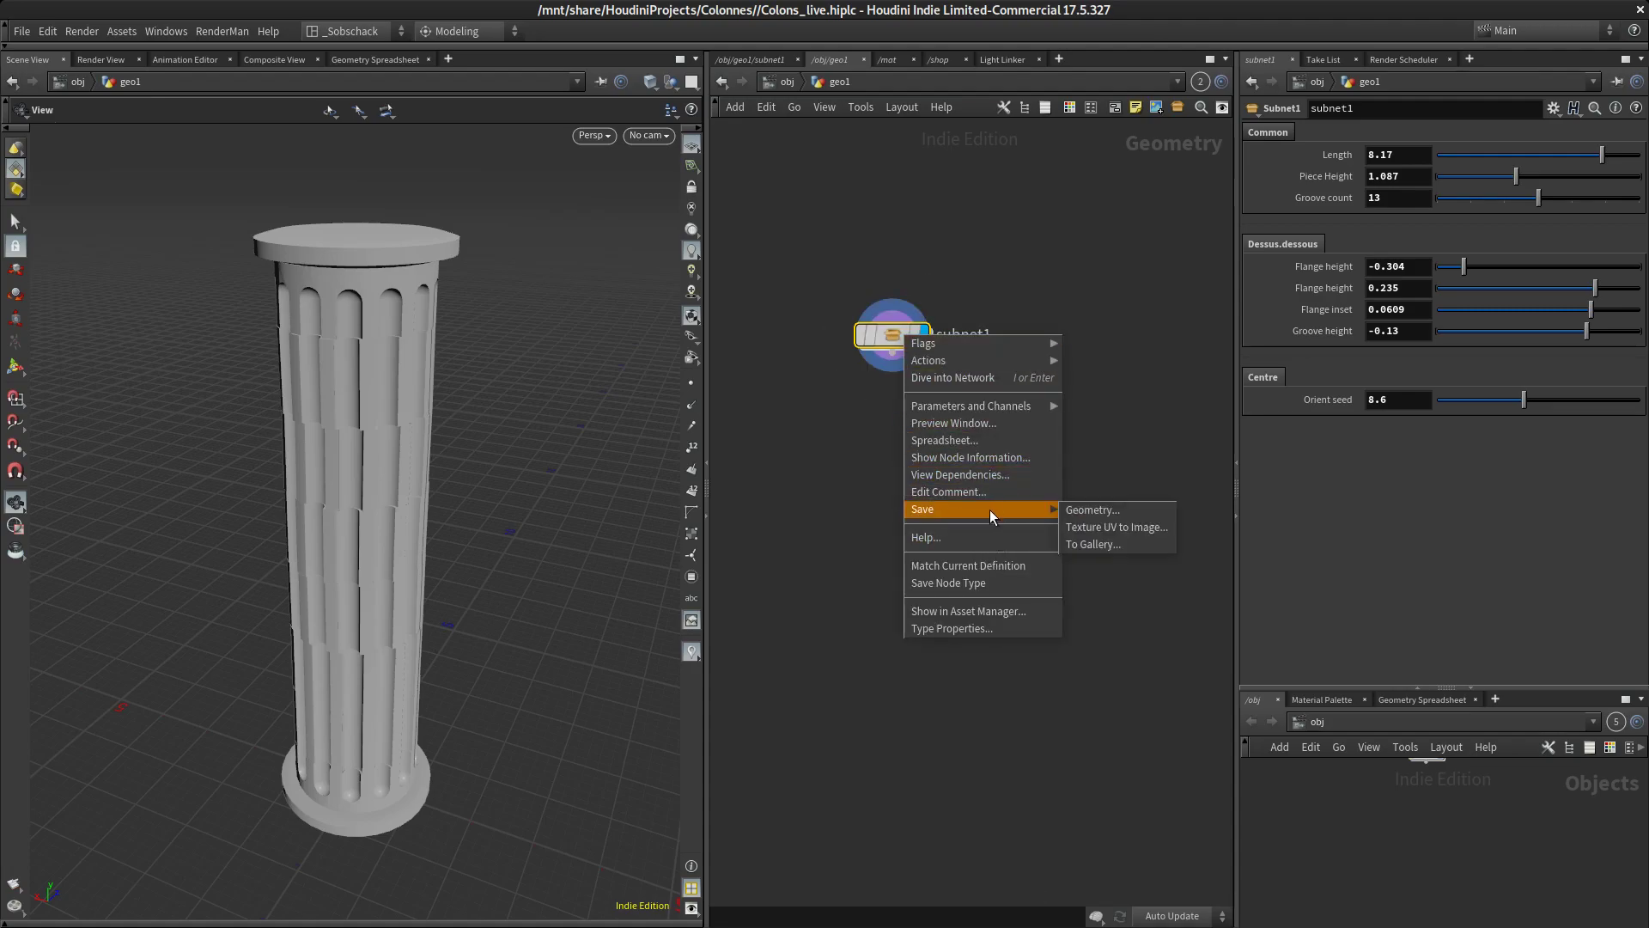
left_click(993, 581)
right_click(895, 340)
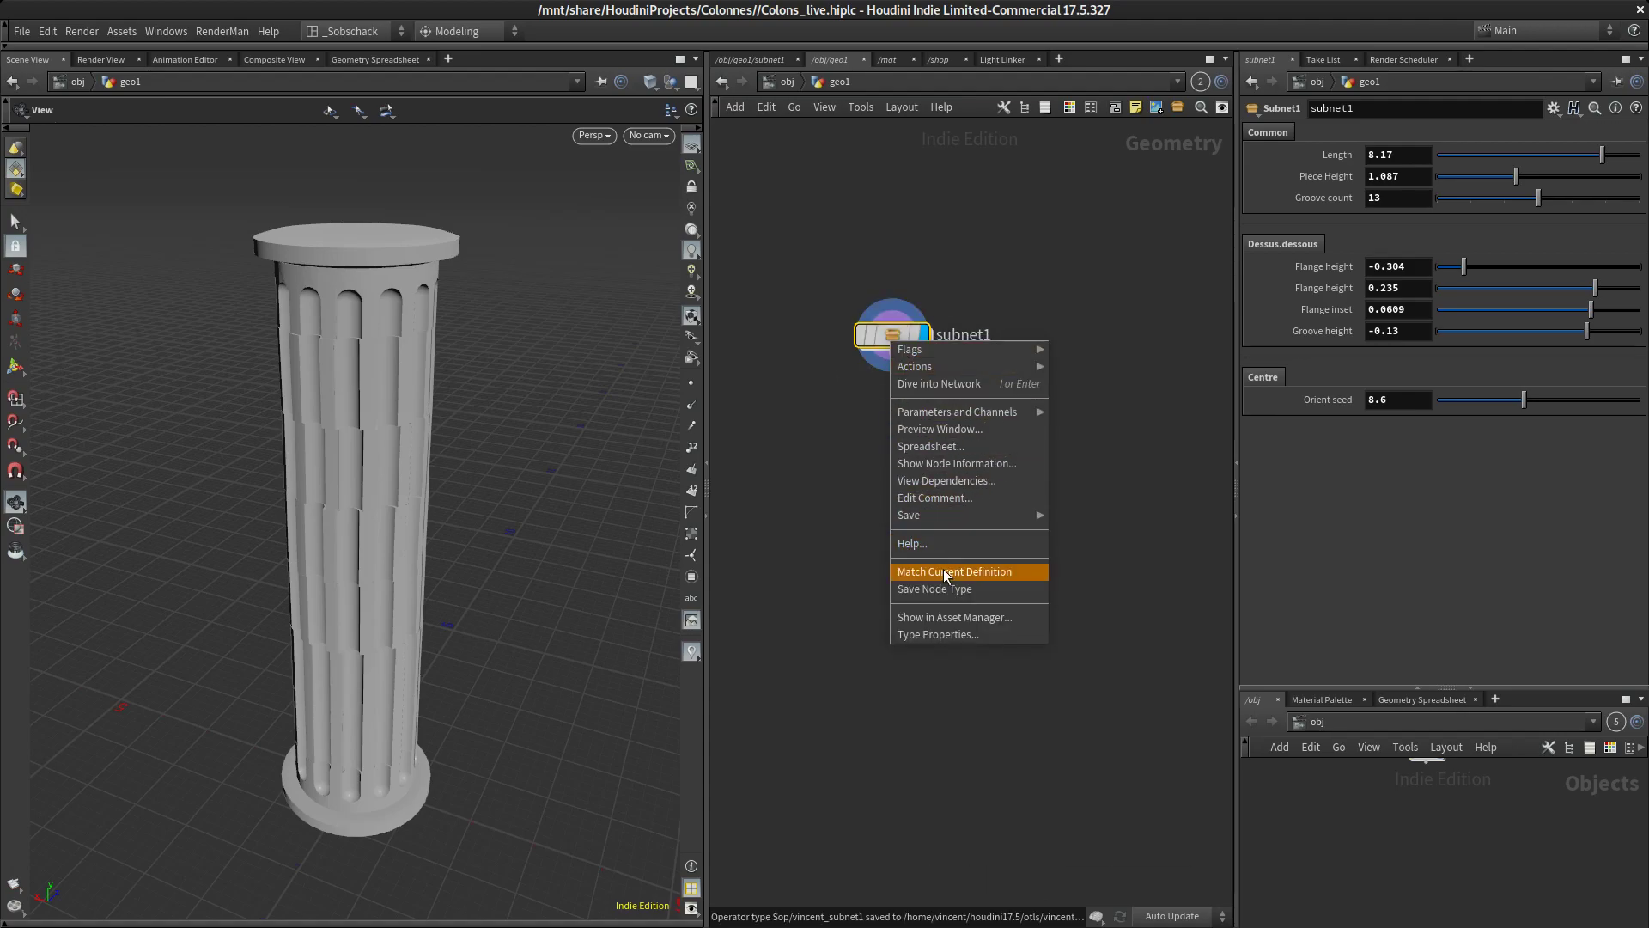
left_click(943, 569)
Add a new instance of the Subnet1 digital asset beside subnet1 and display it in the viewport
left_click_drag(893, 339, 818, 282)
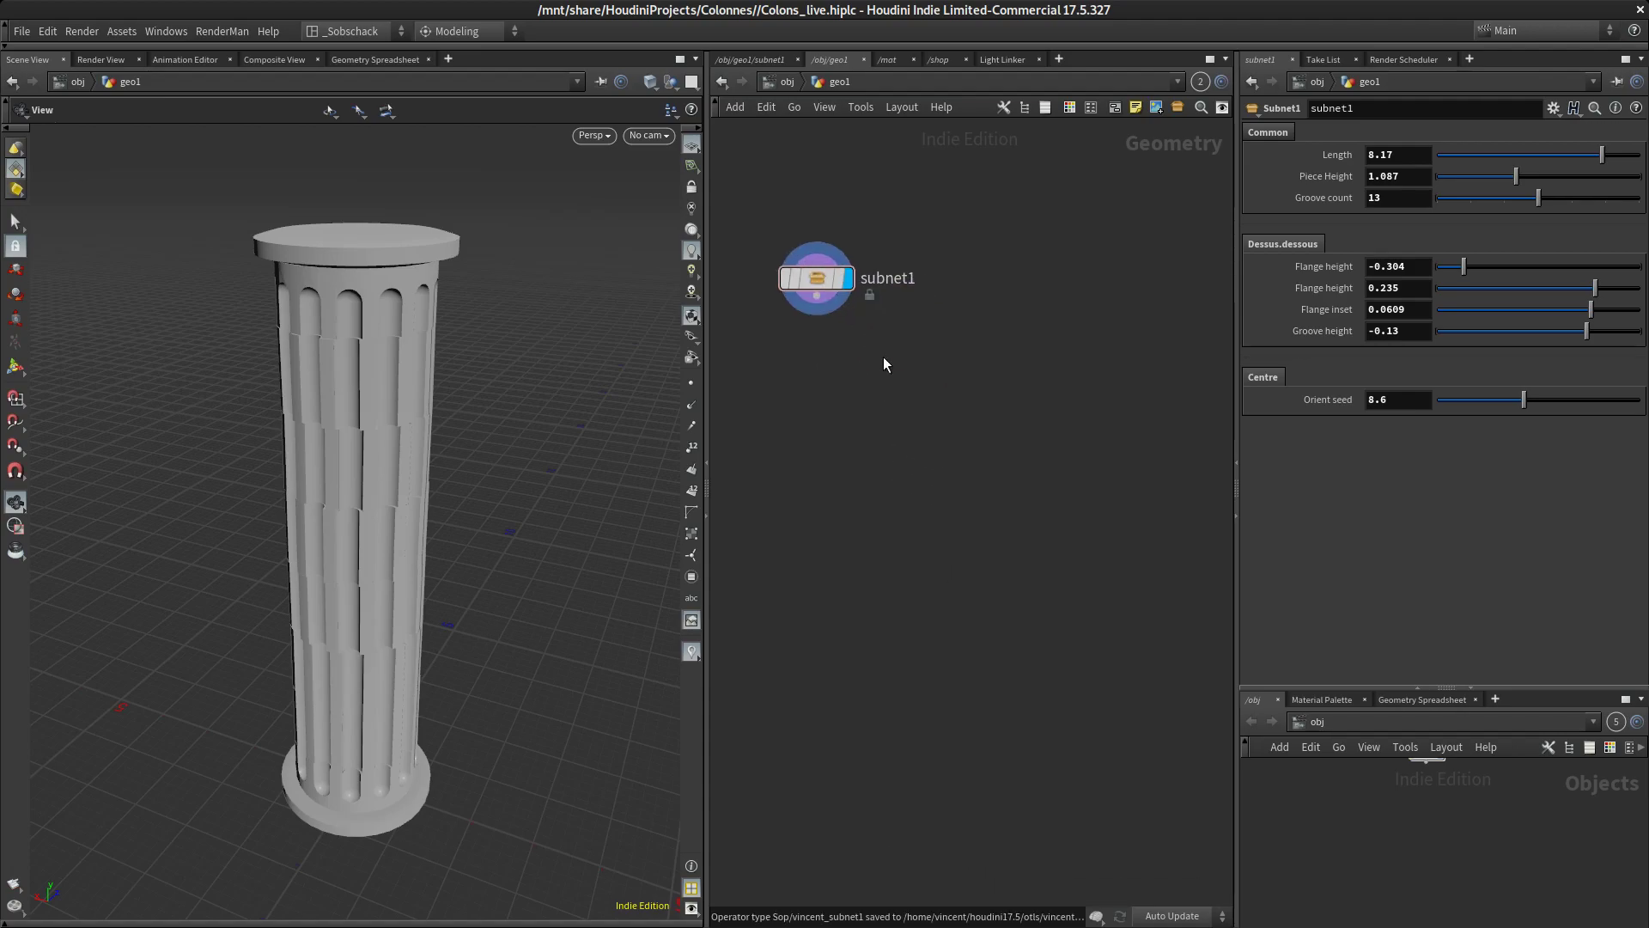
key("Tab")
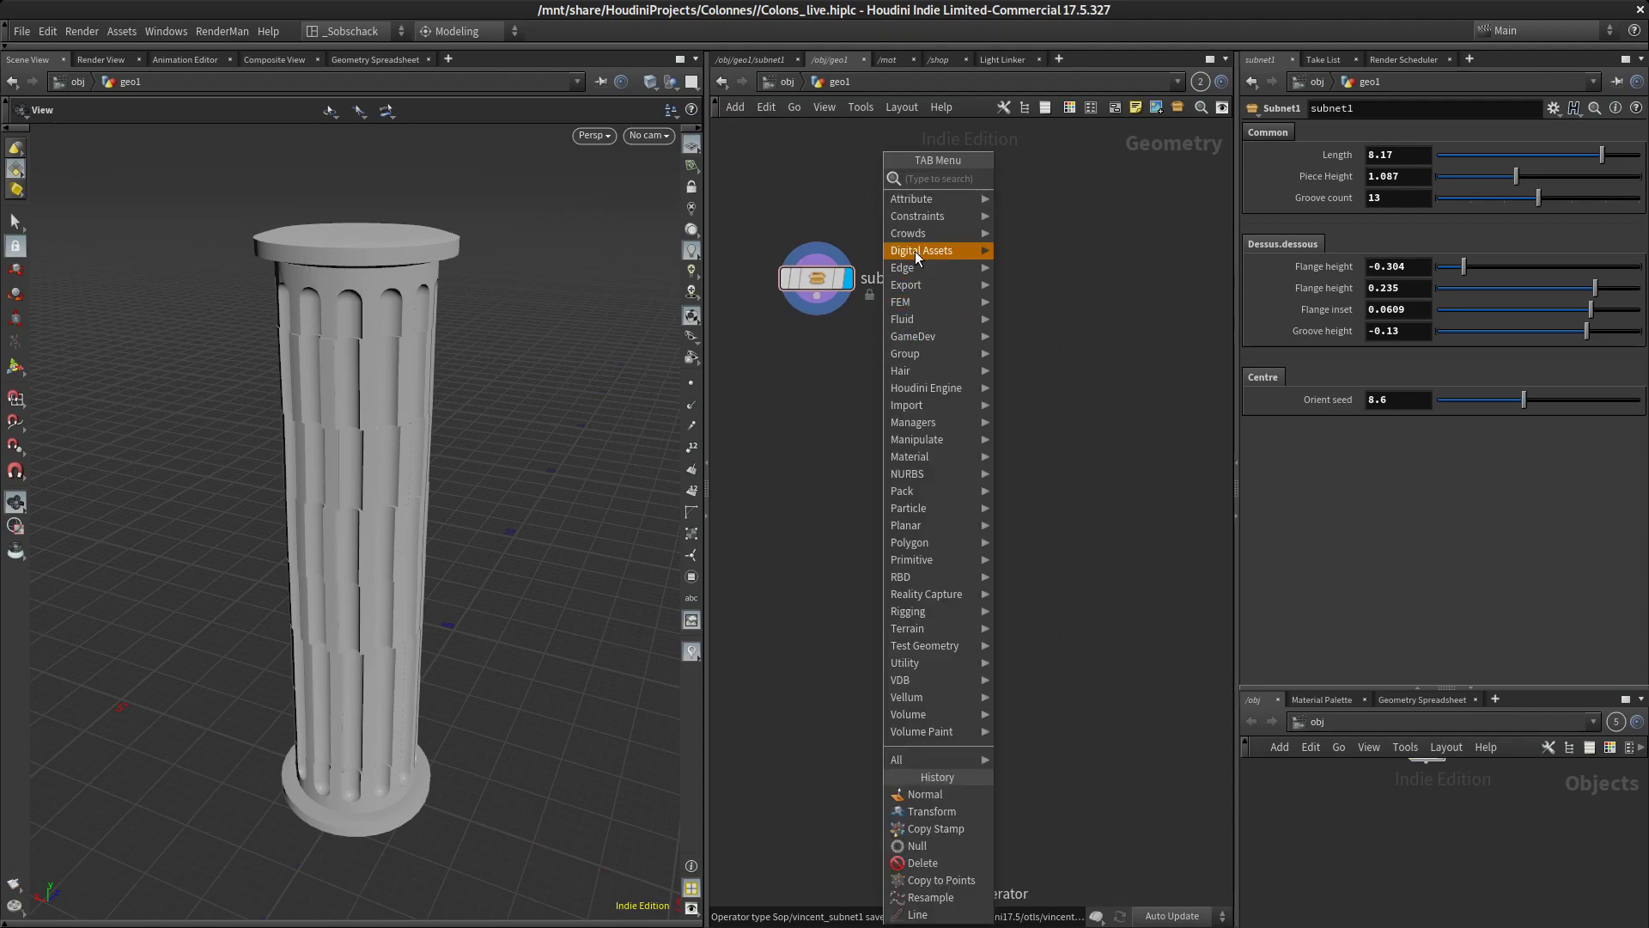
mouse_move(915, 251)
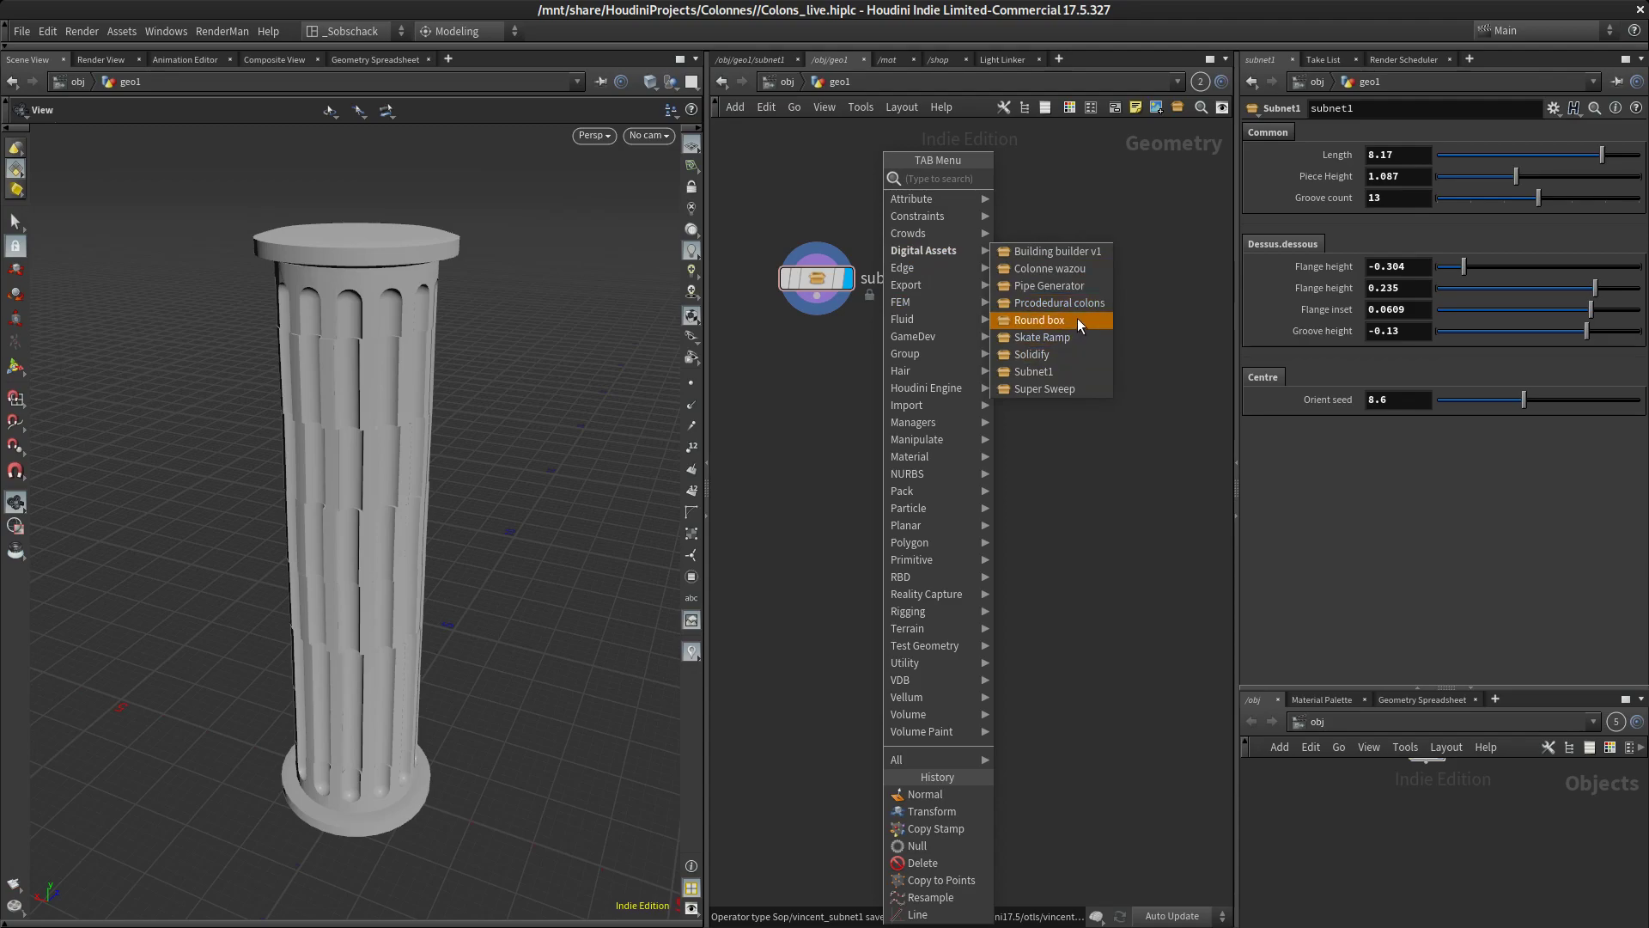
left_click(1076, 374)
left_click(1044, 287)
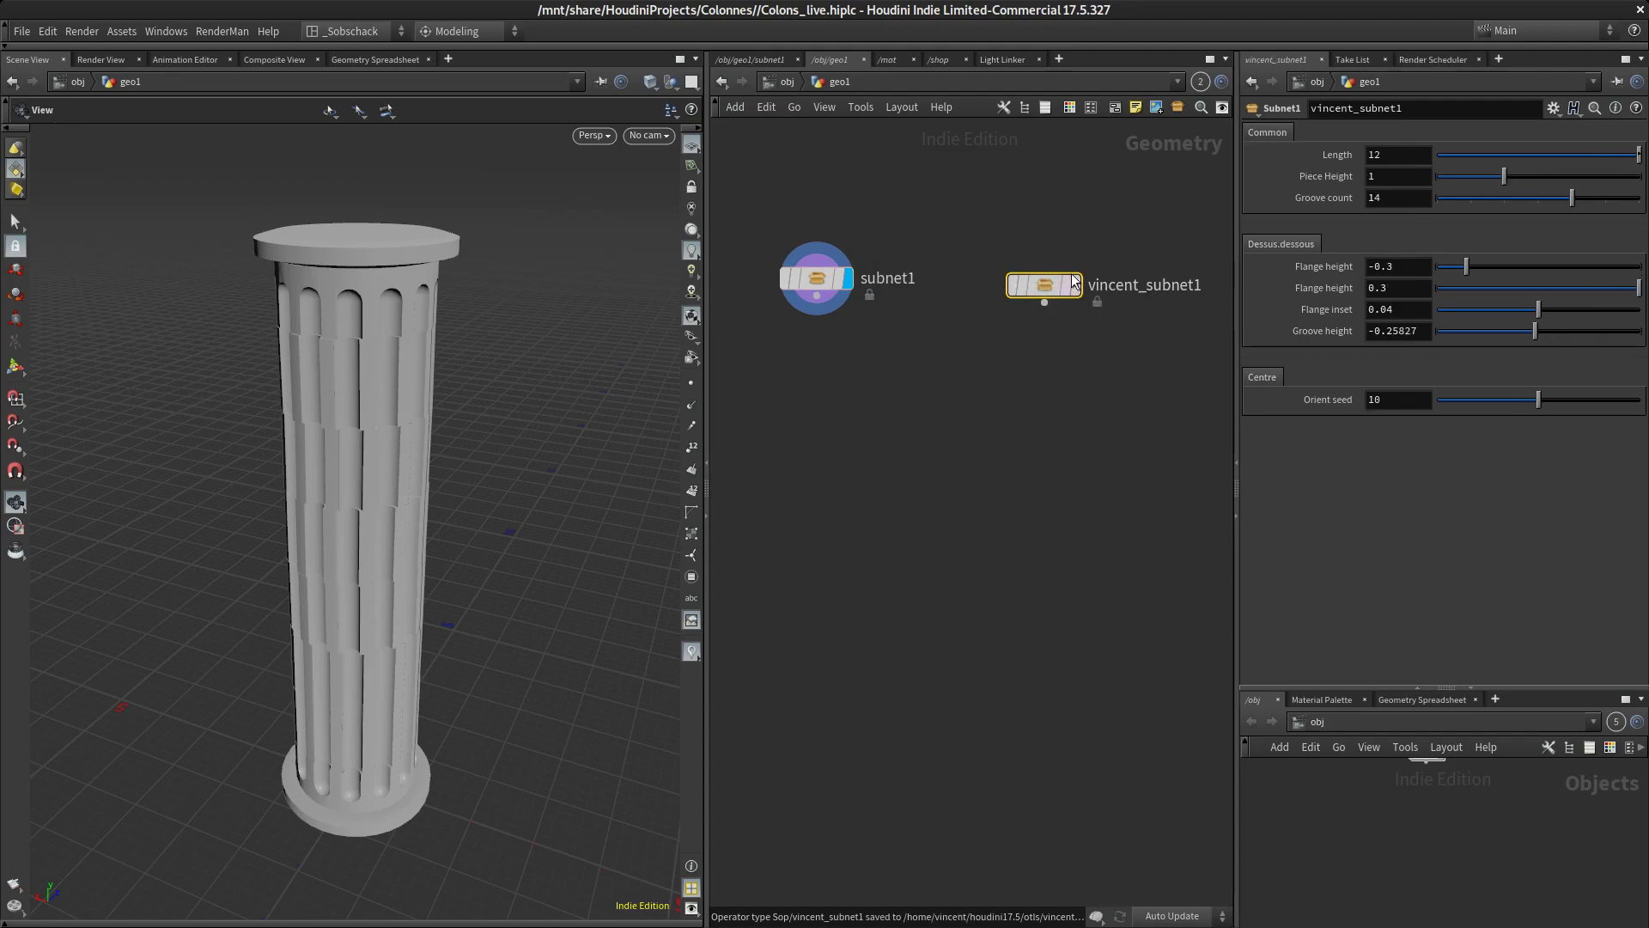
left_click(1075, 284)
Show subnet1 as a template overlay to compare it with the new asset instance
scroll(945, 382, "down", 3)
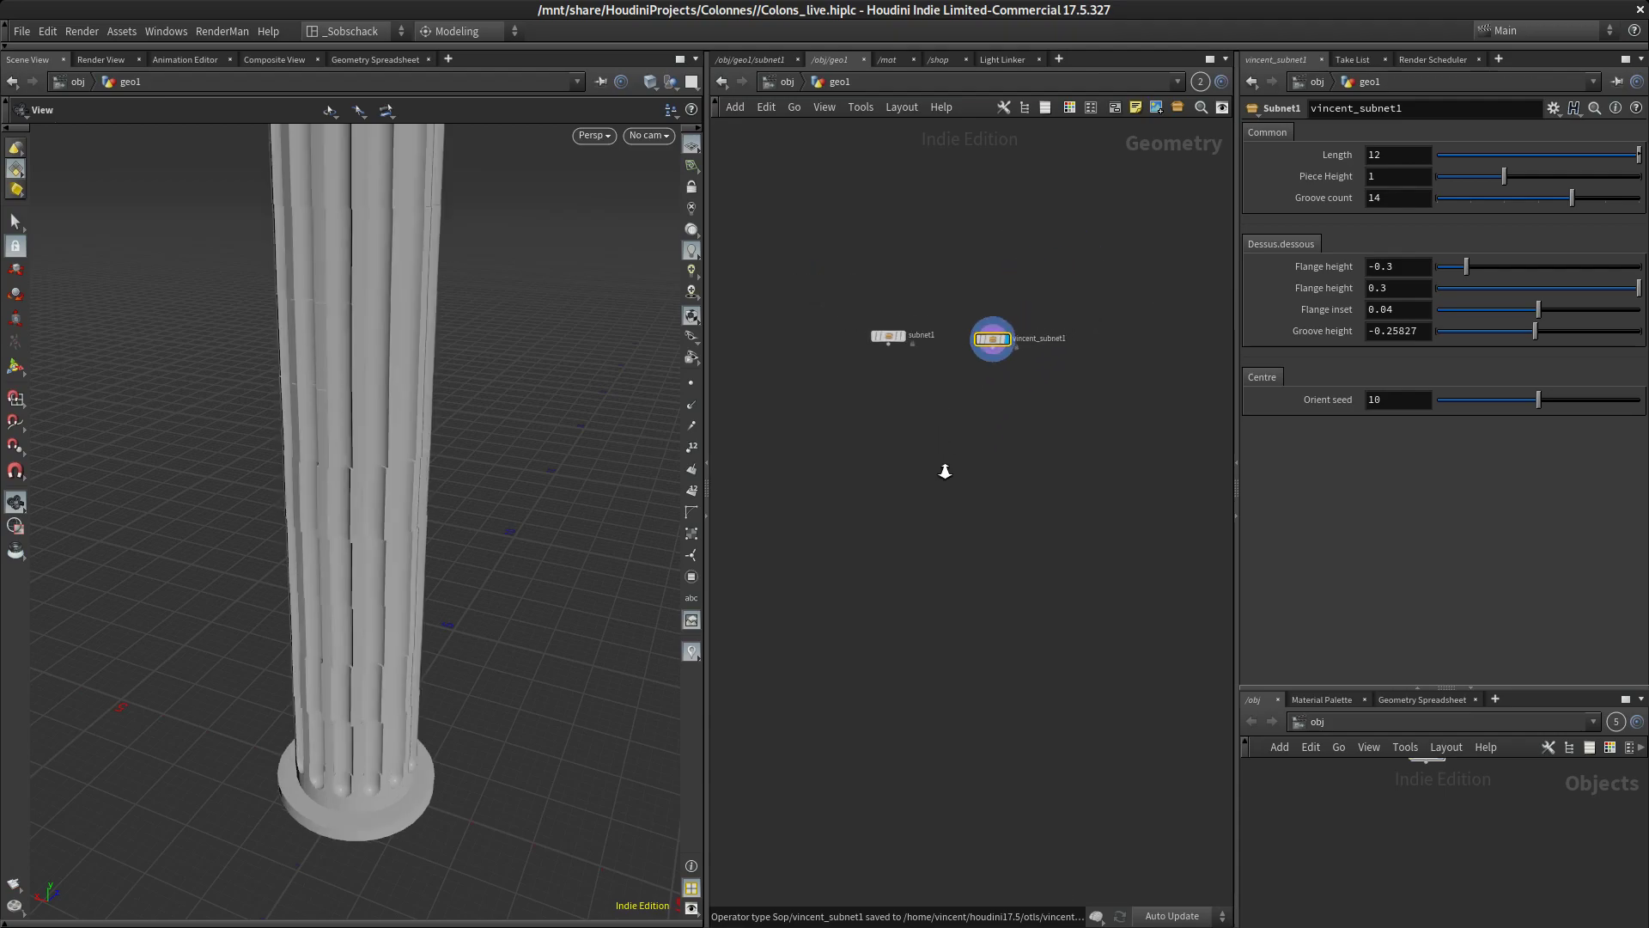
left_click(899, 347)
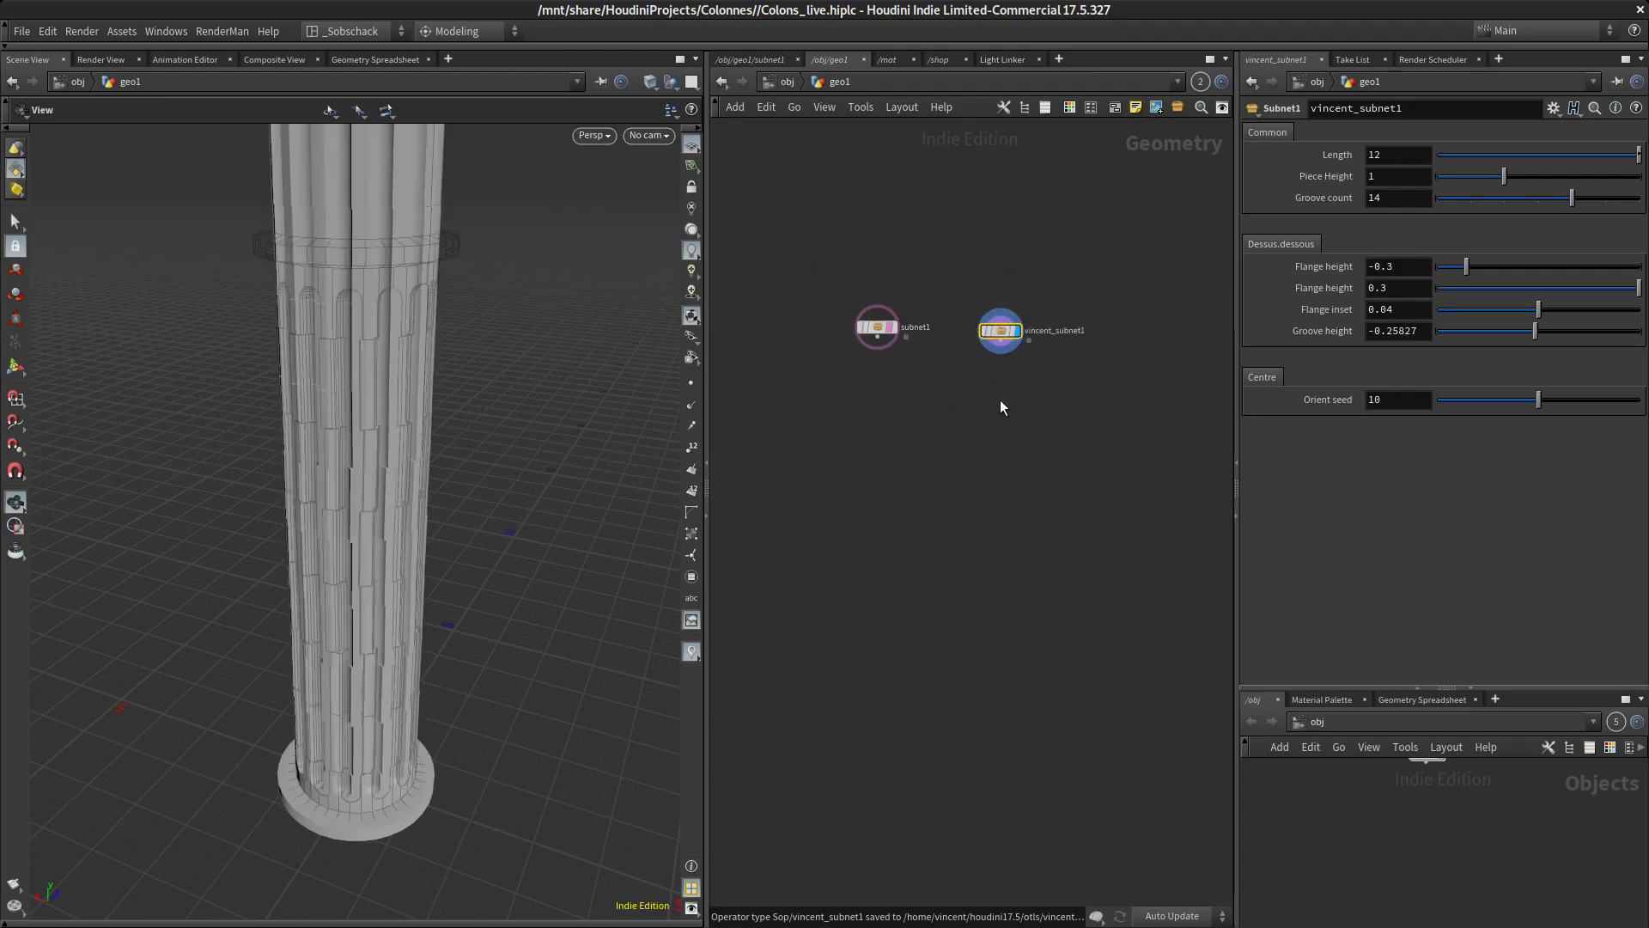
scroll(876, 344, "up", 2)
left_click_drag(1182, 465, 811, 319)
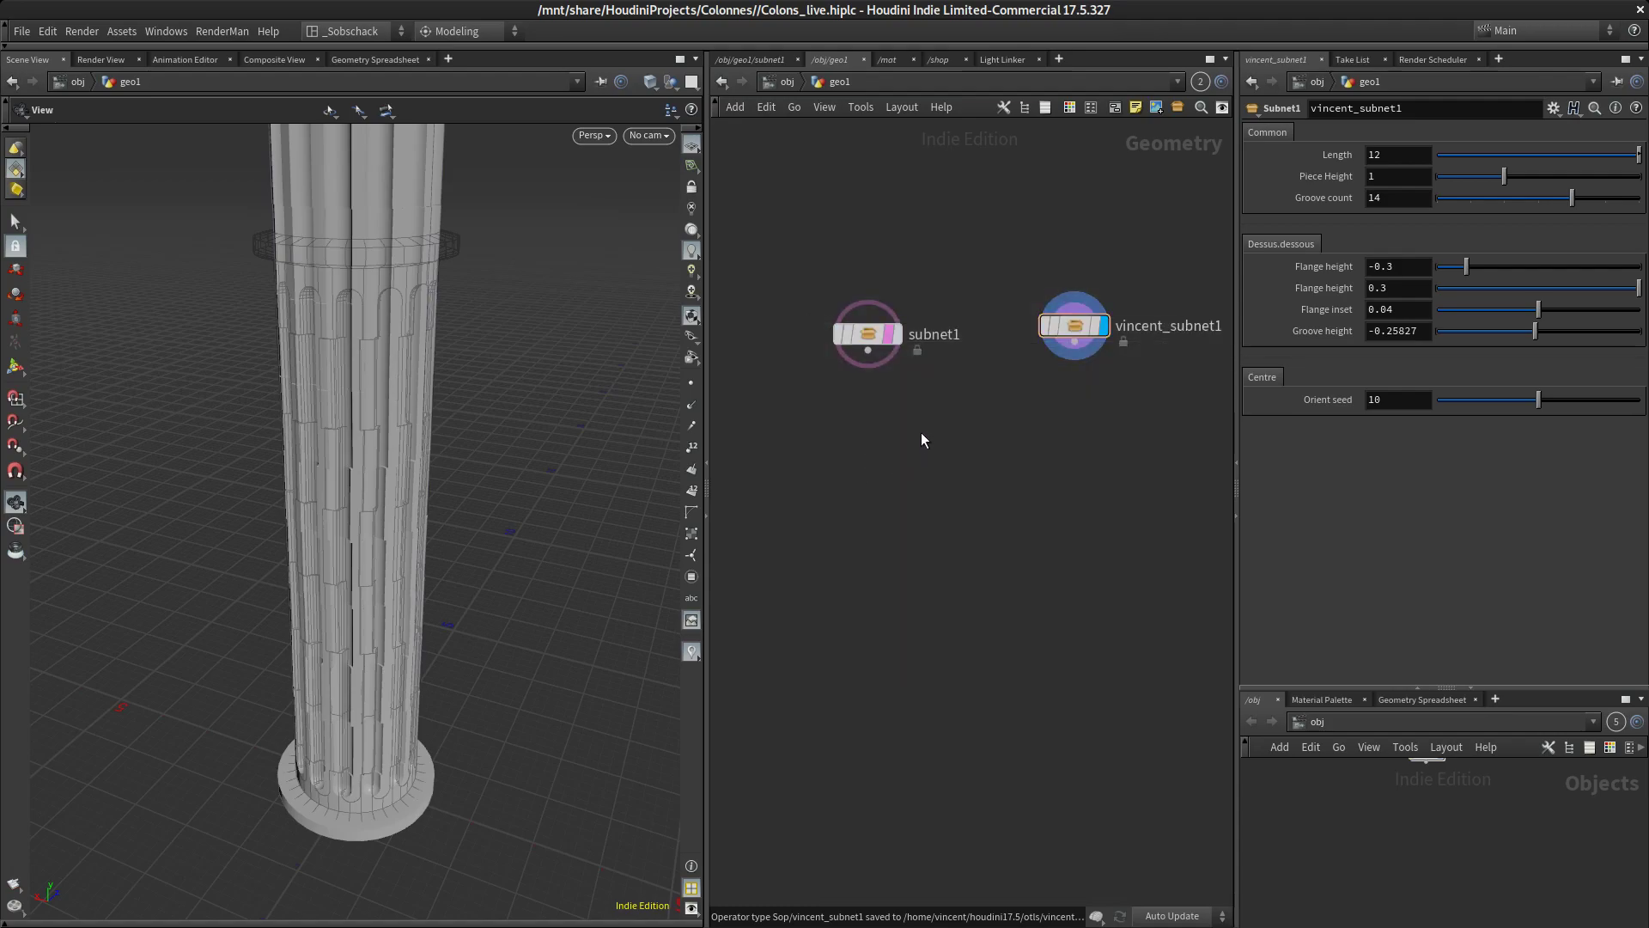
Save the scene, then delete both column nodes from the geo1 network
left_click(19, 35)
left_click(70, 120)
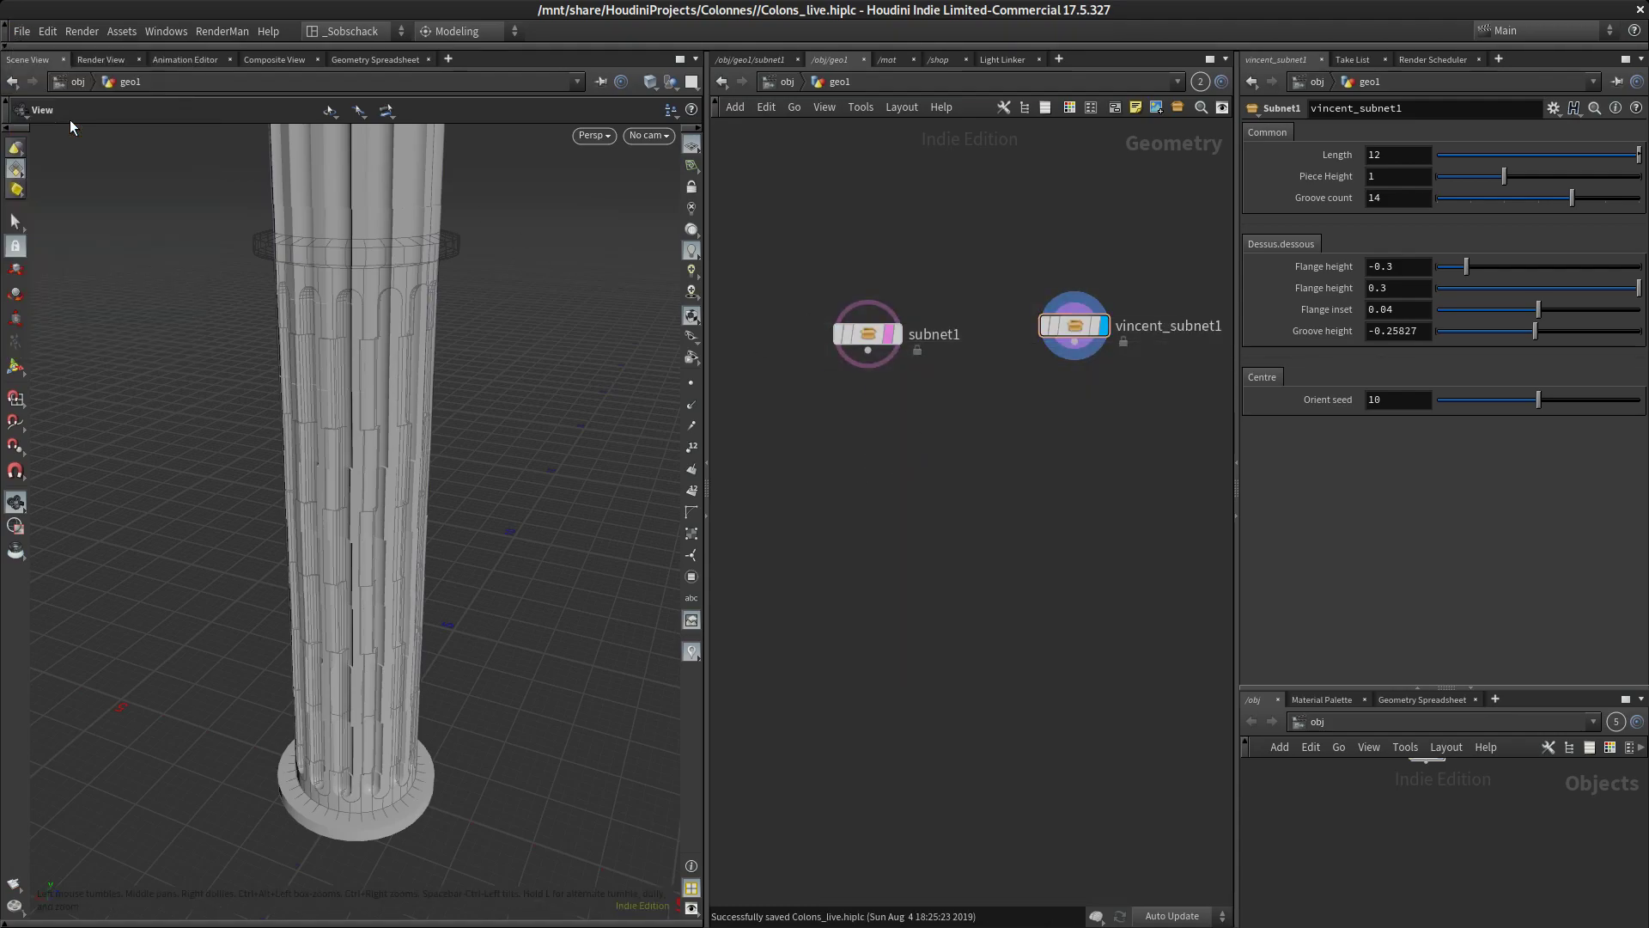
left_click_drag(1195, 525, 827, 271)
key("Delete")
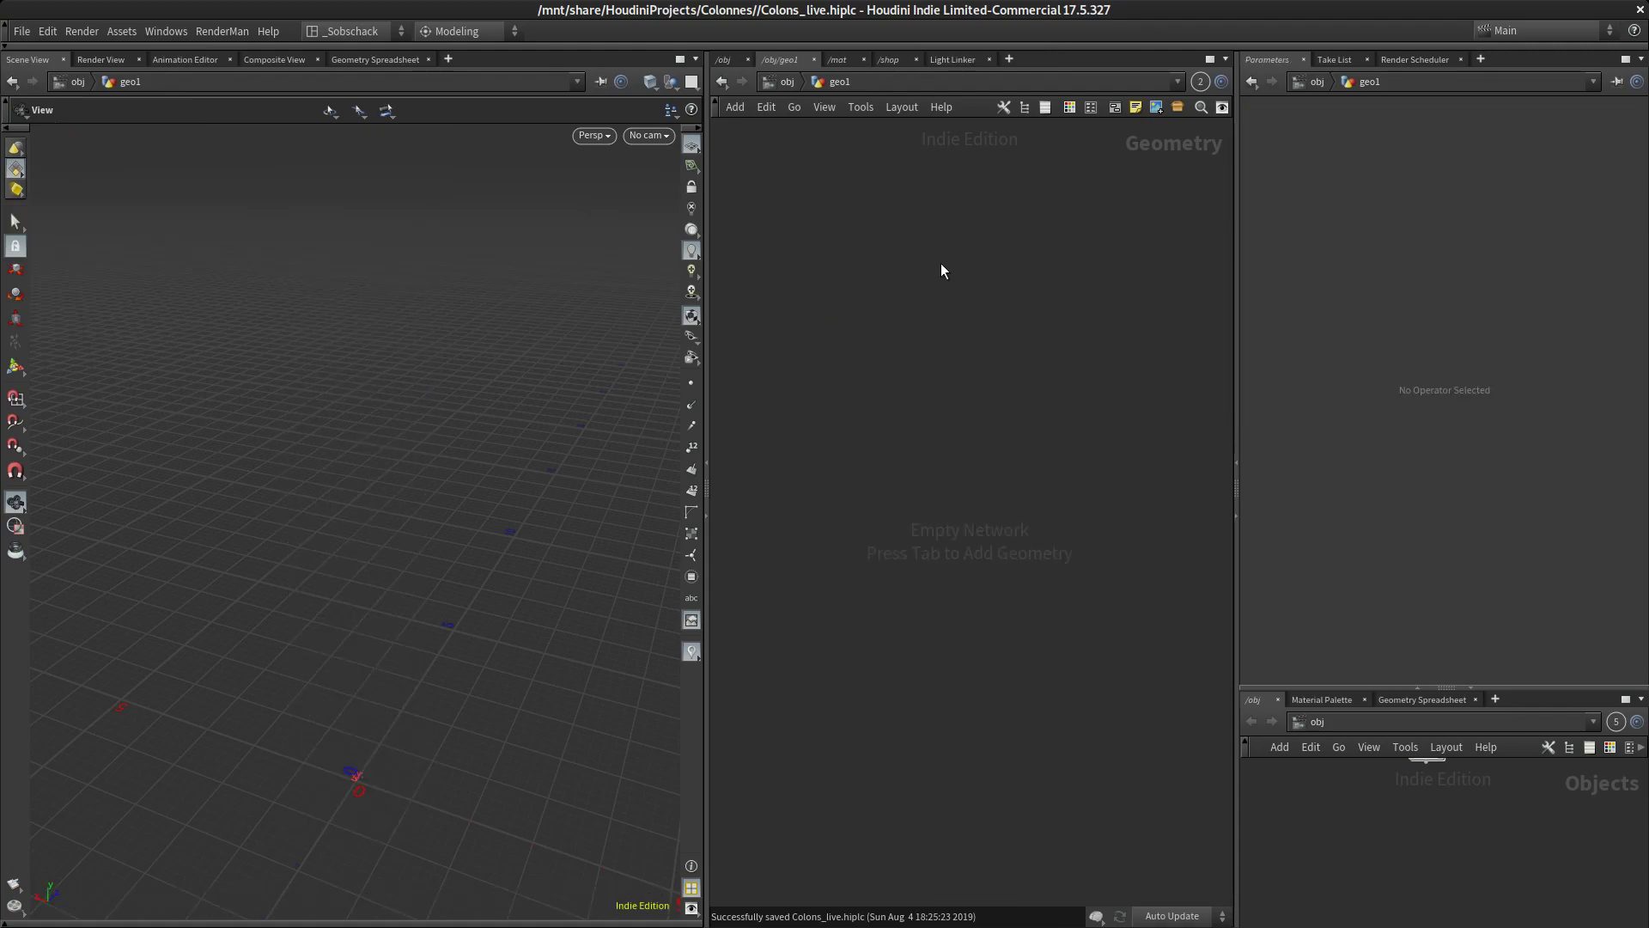
Add the Subnet1 digital asset to the empty geo1 network
key("Tab")
mouse_move(972, 238)
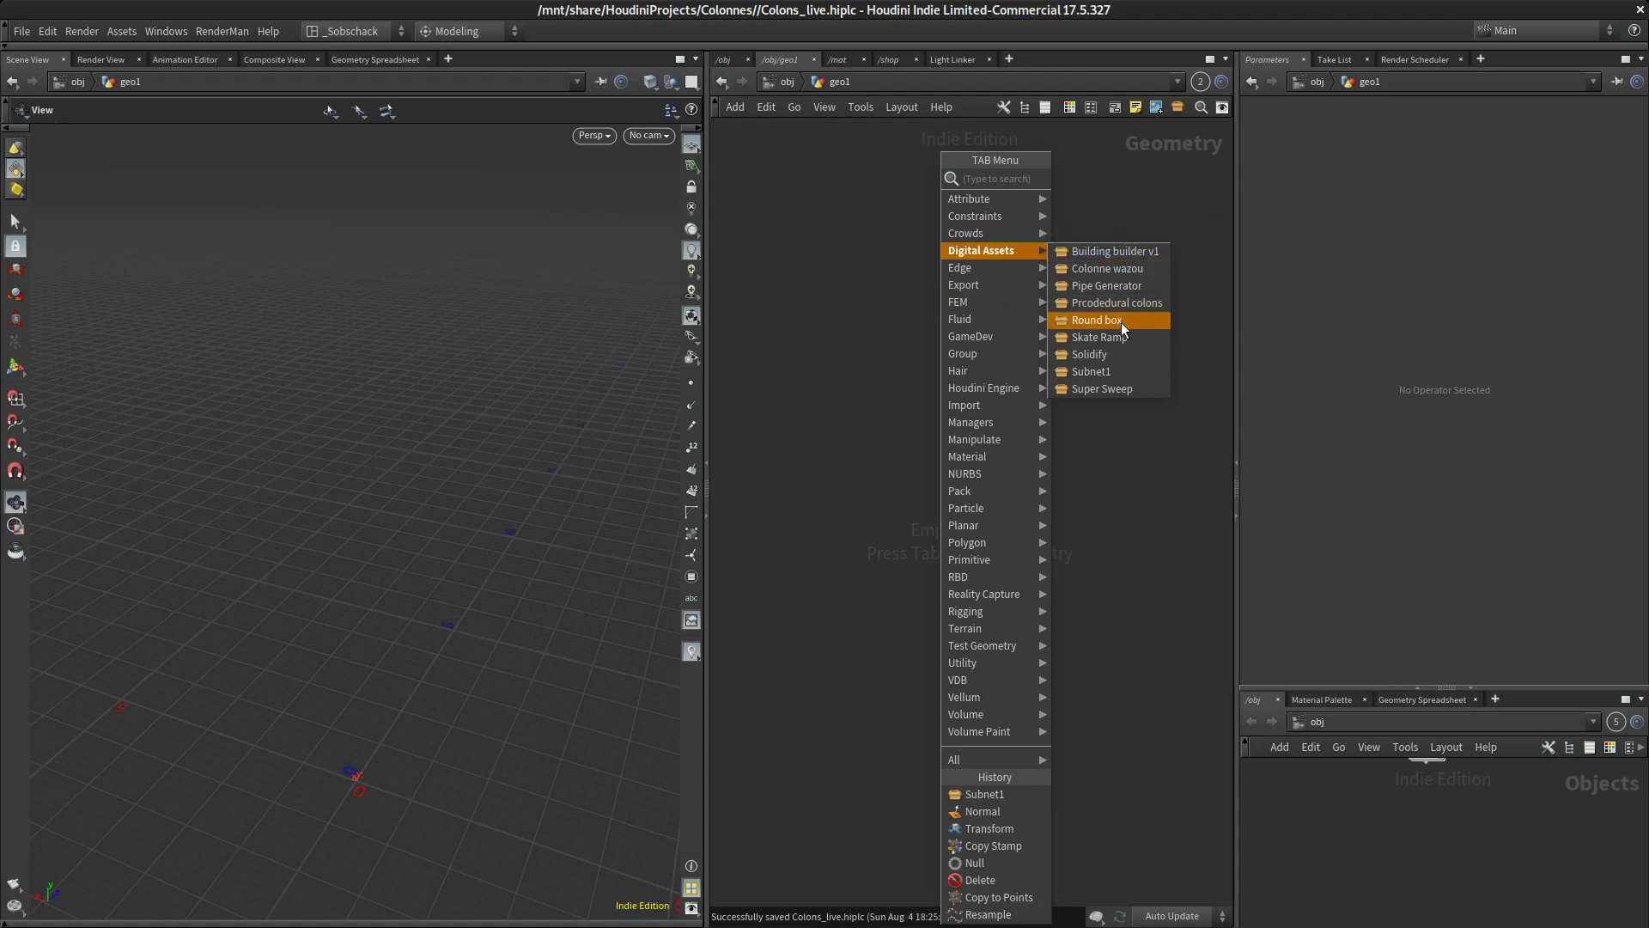
left_click(1120, 369)
left_click(925, 378)
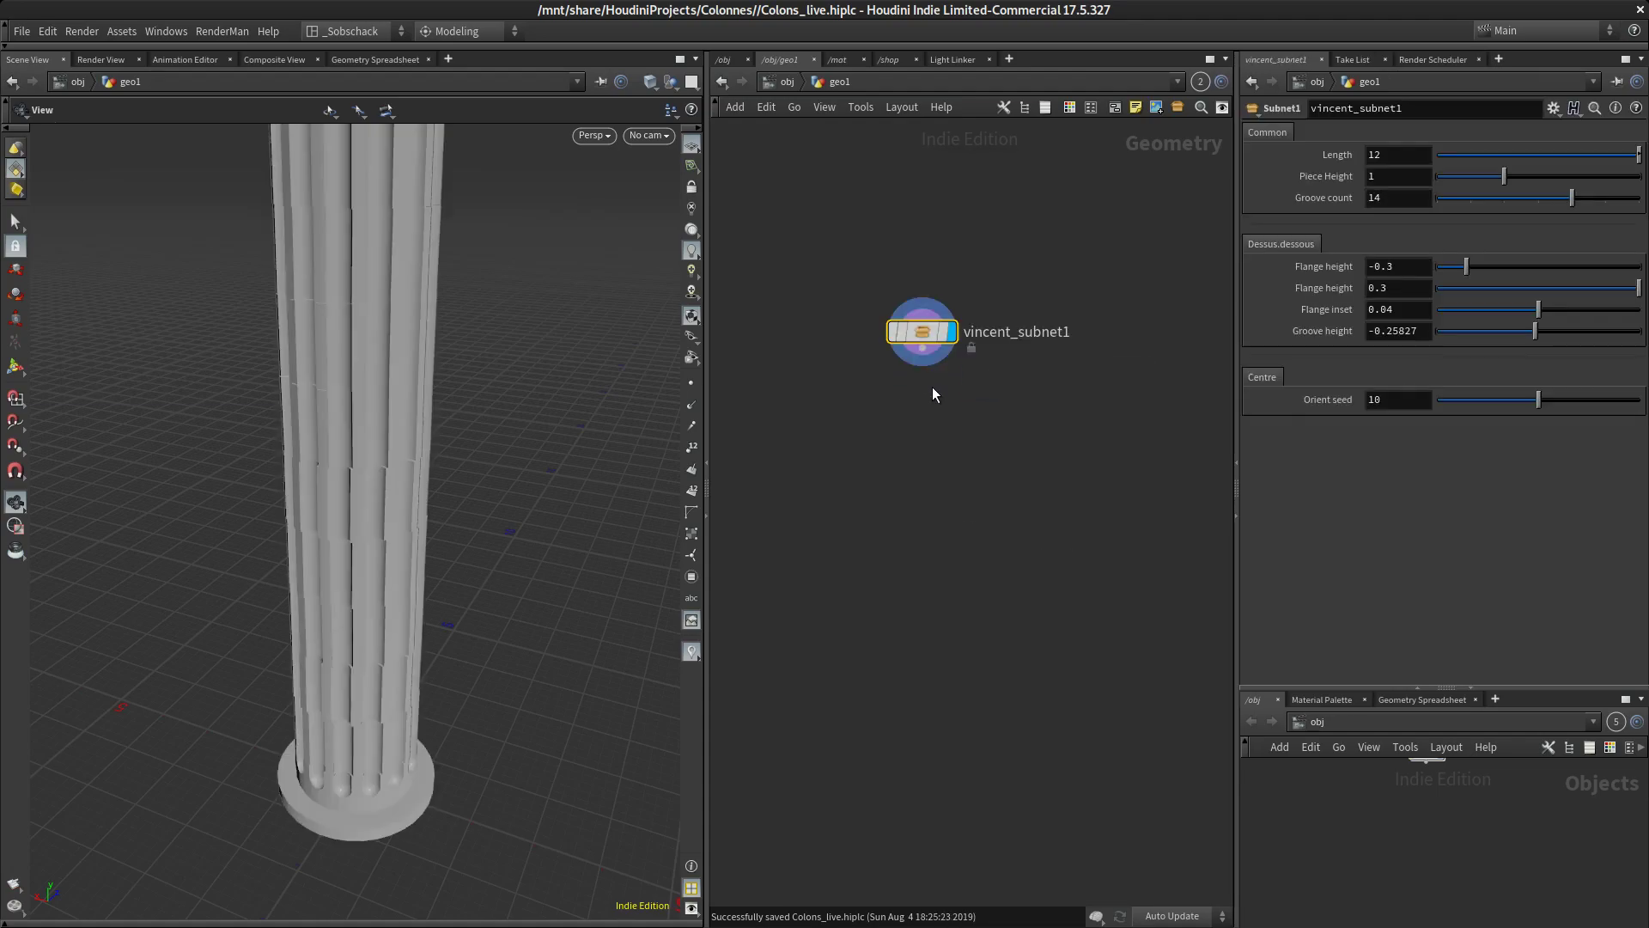
Set the column's Length to 8.72 and duplicate its node within geo1
right_click_drag(566, 379, 538, 534)
middle_click_drag(538, 533, 511, 689)
left_click_drag(512, 689, 479, 596)
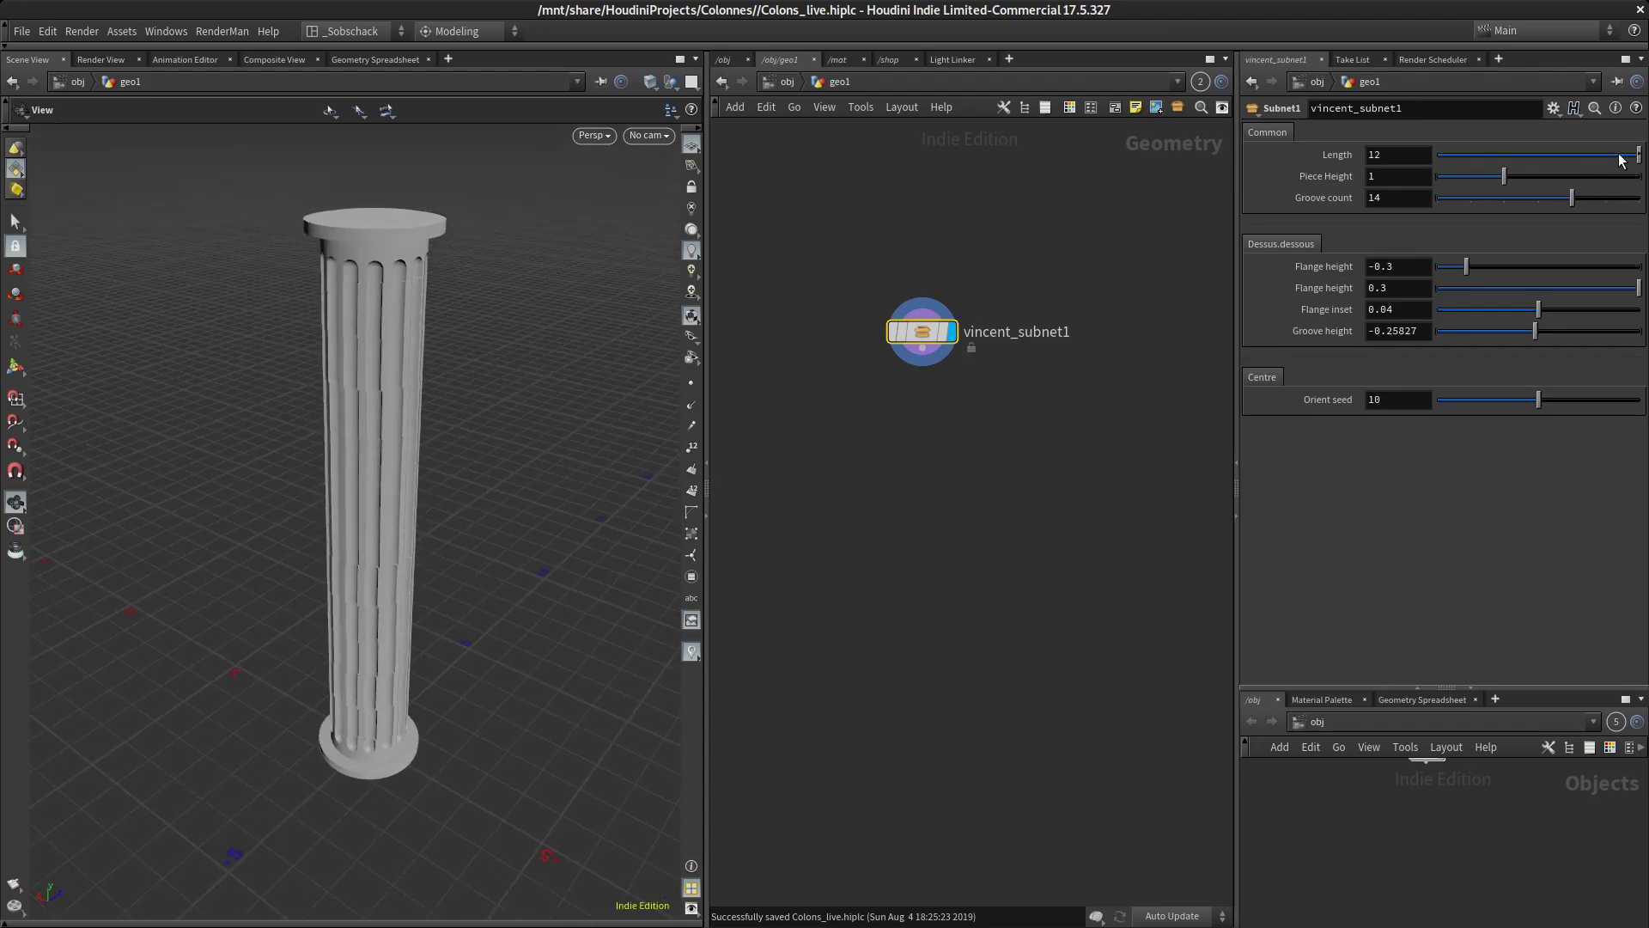
mouse_move(1639, 155)
left_mouse_down()
mouse_move(1599, 155)
mouse_move(1613, 154)
left_mouse_up()
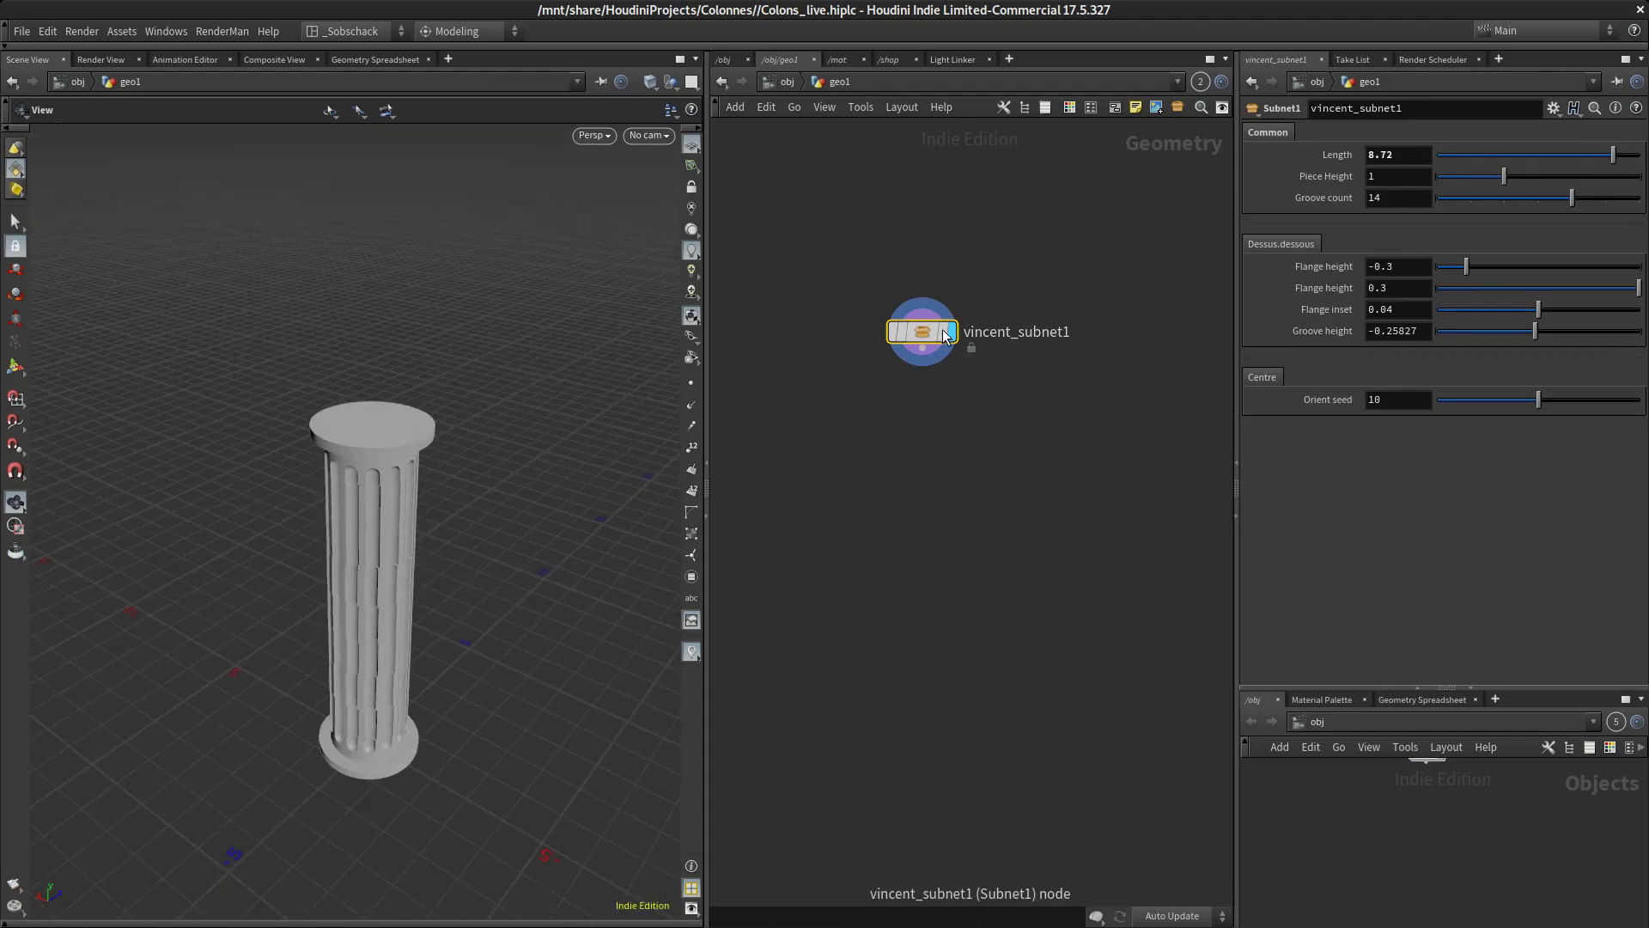
left_click(1156, 340)
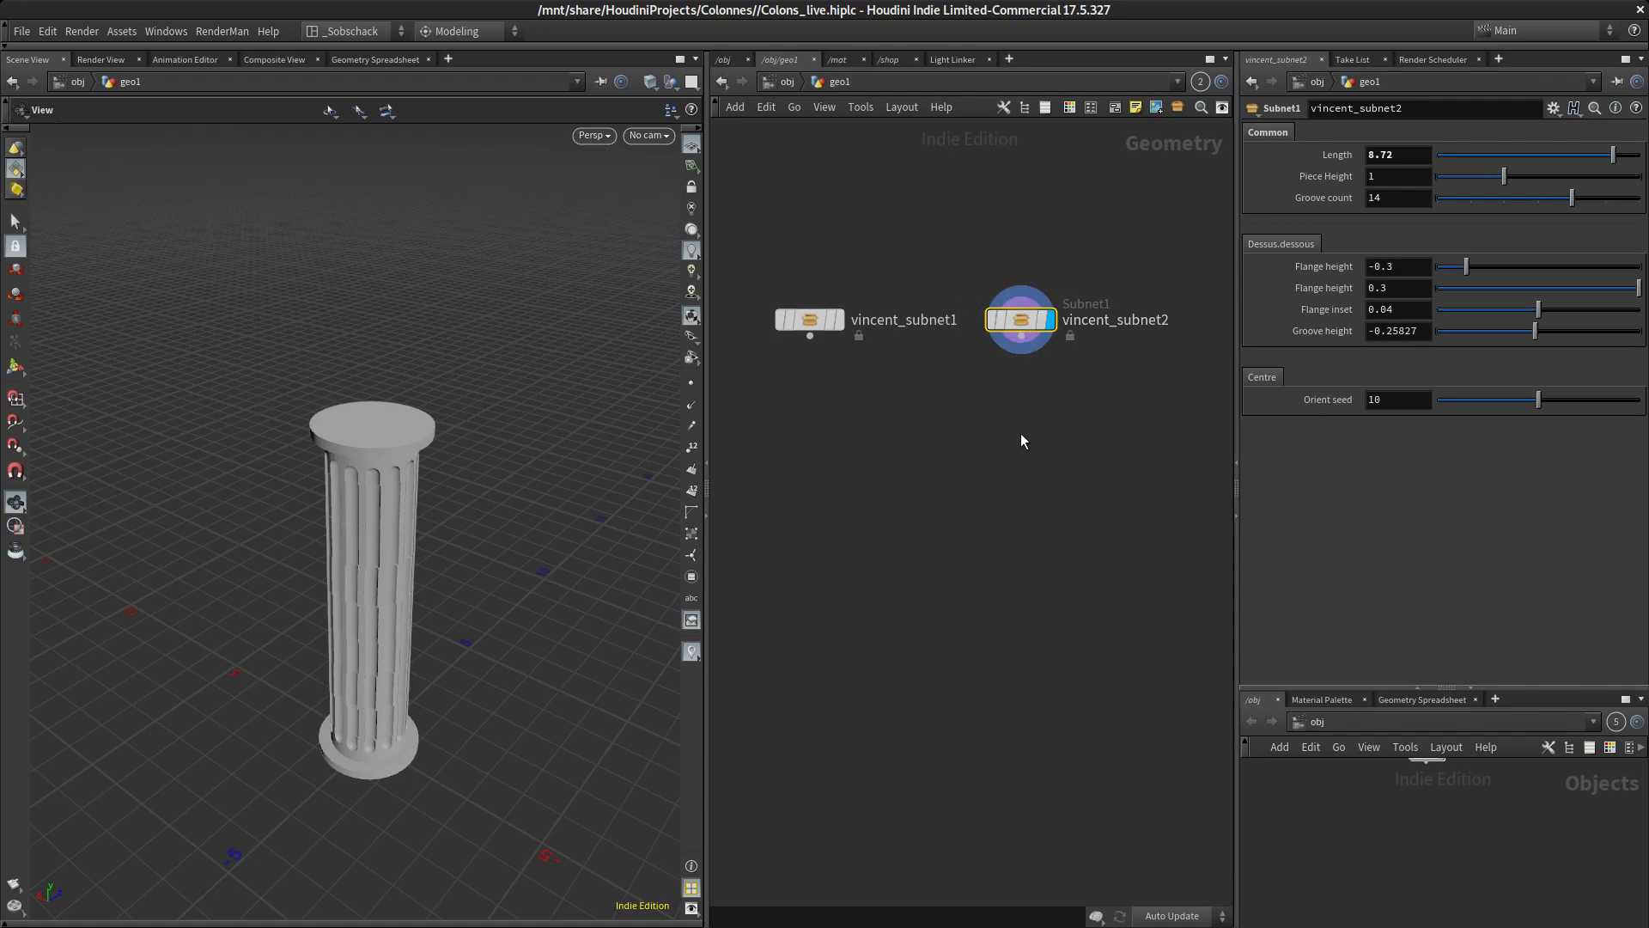
key("Tab")
type("tran")
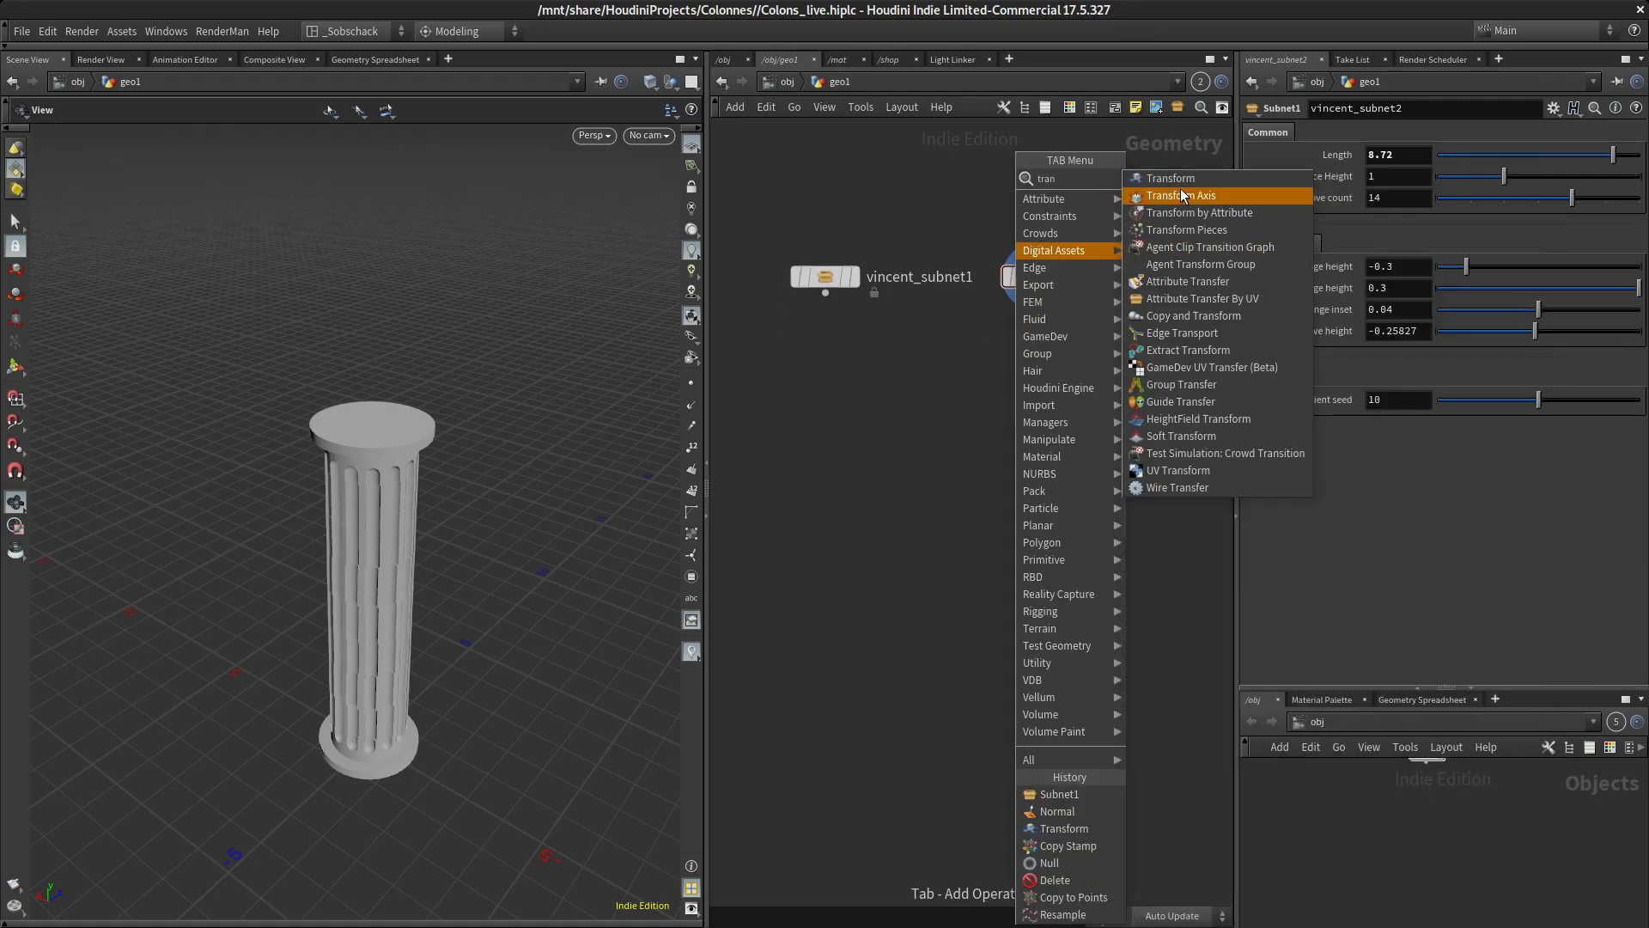
left_click(1177, 179)
left_click(1042, 423)
left_click_drag(1043, 402, 1037, 294)
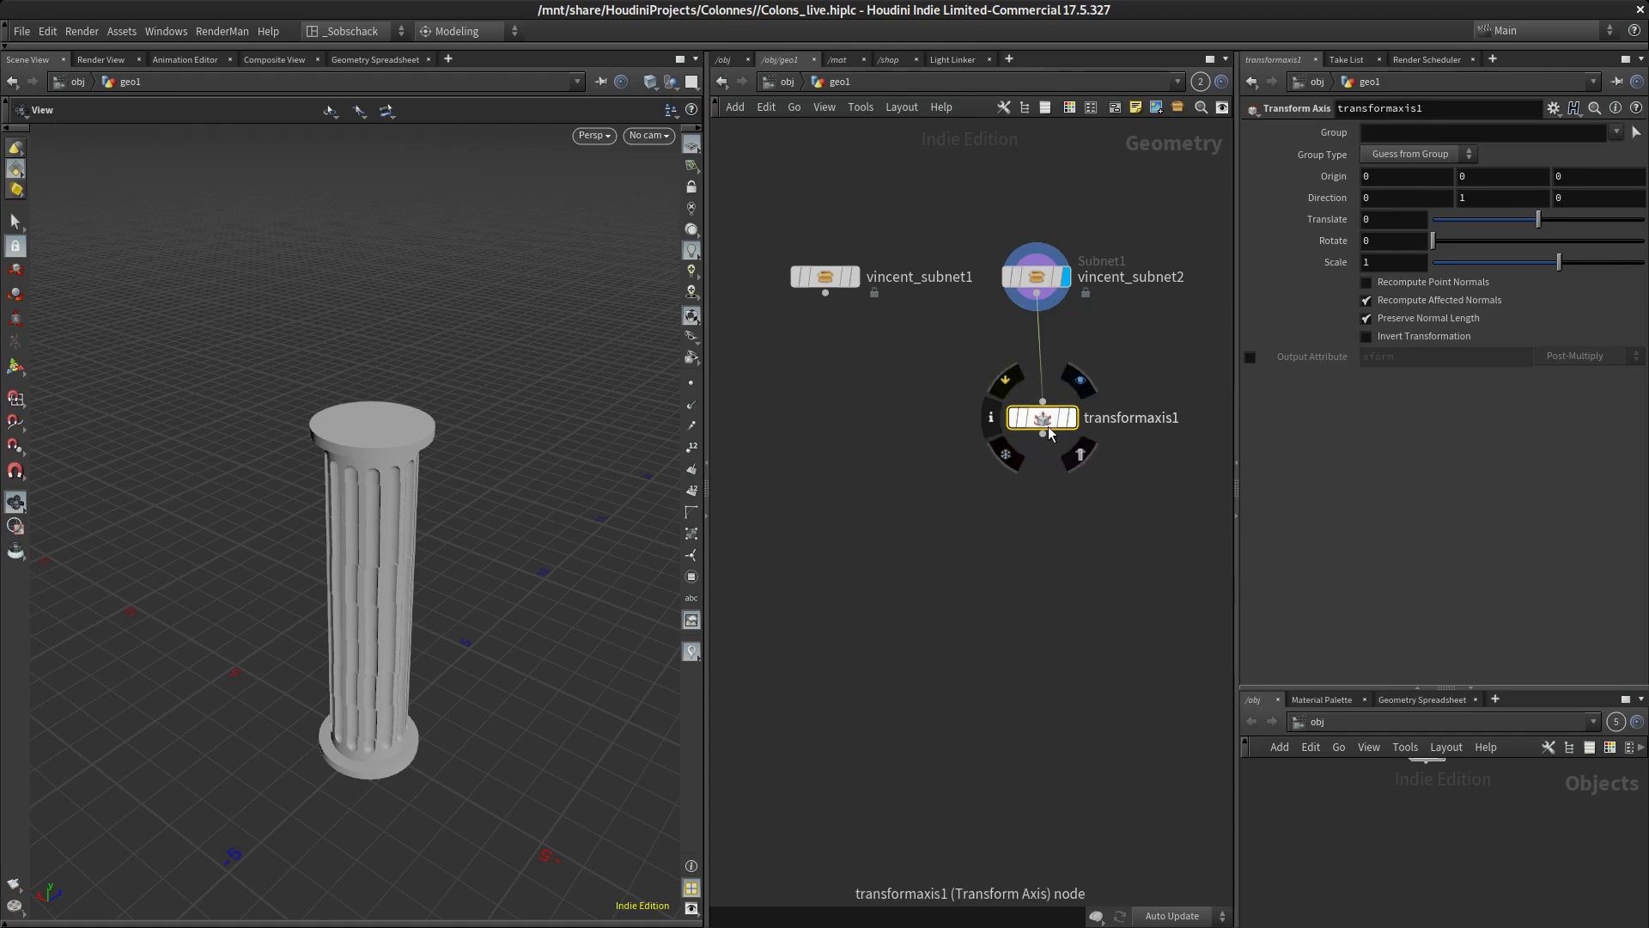
Turn on the viewport handles and replace the transformaxis1 node with a Transform node connected below vincent_subnet2
left_click(15, 366)
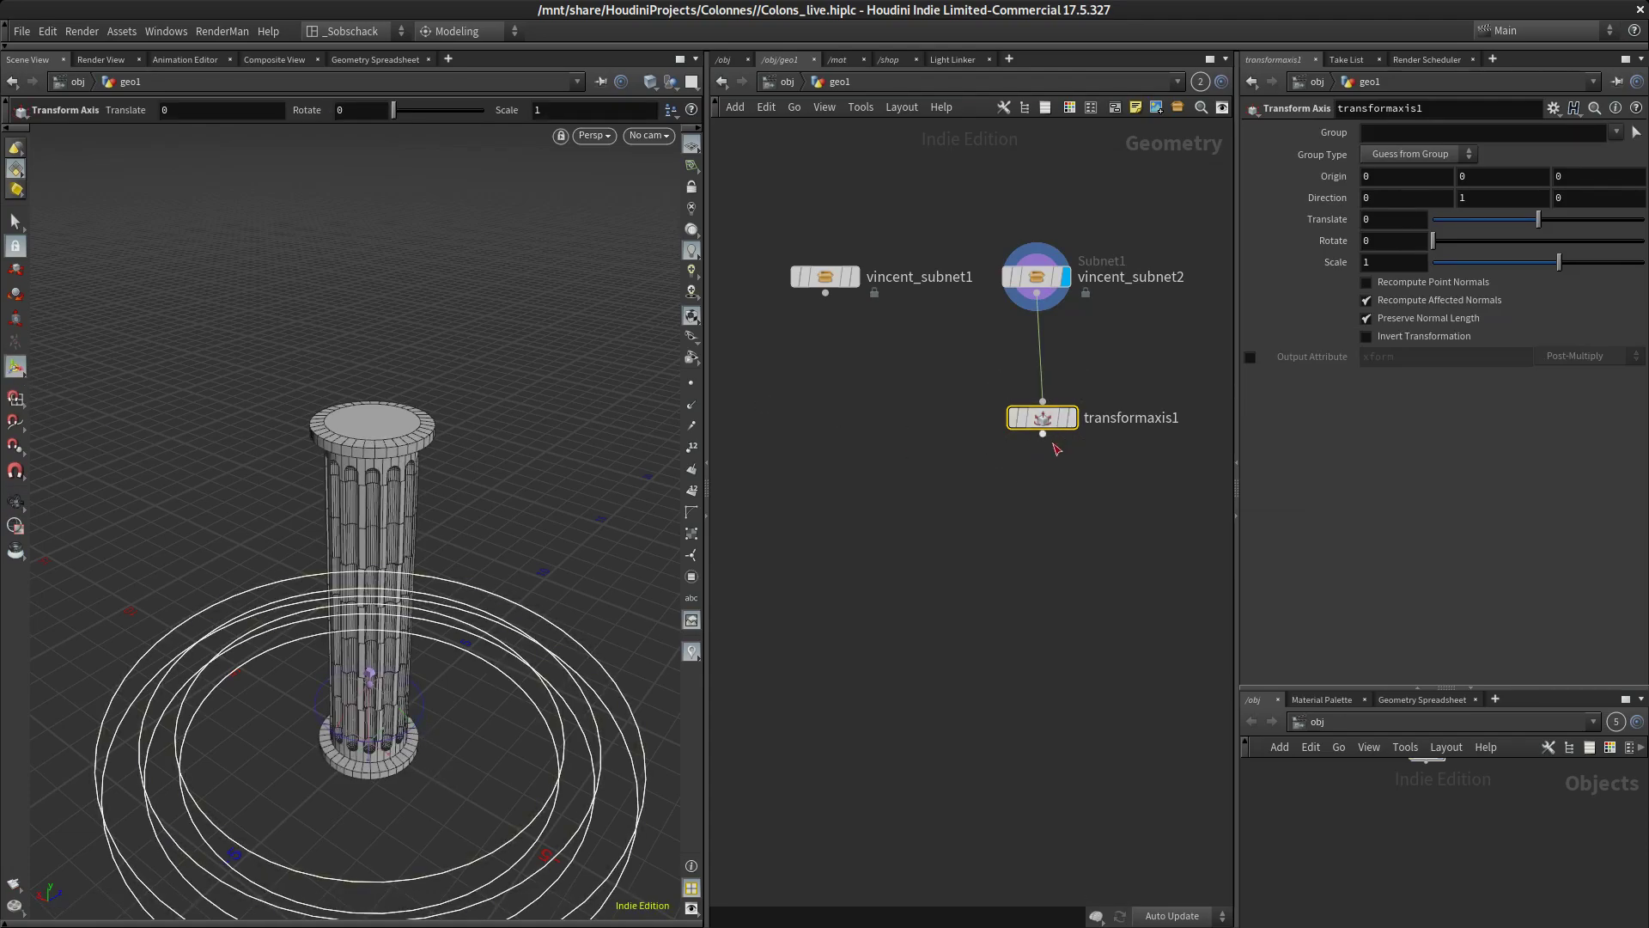
key("Delete")
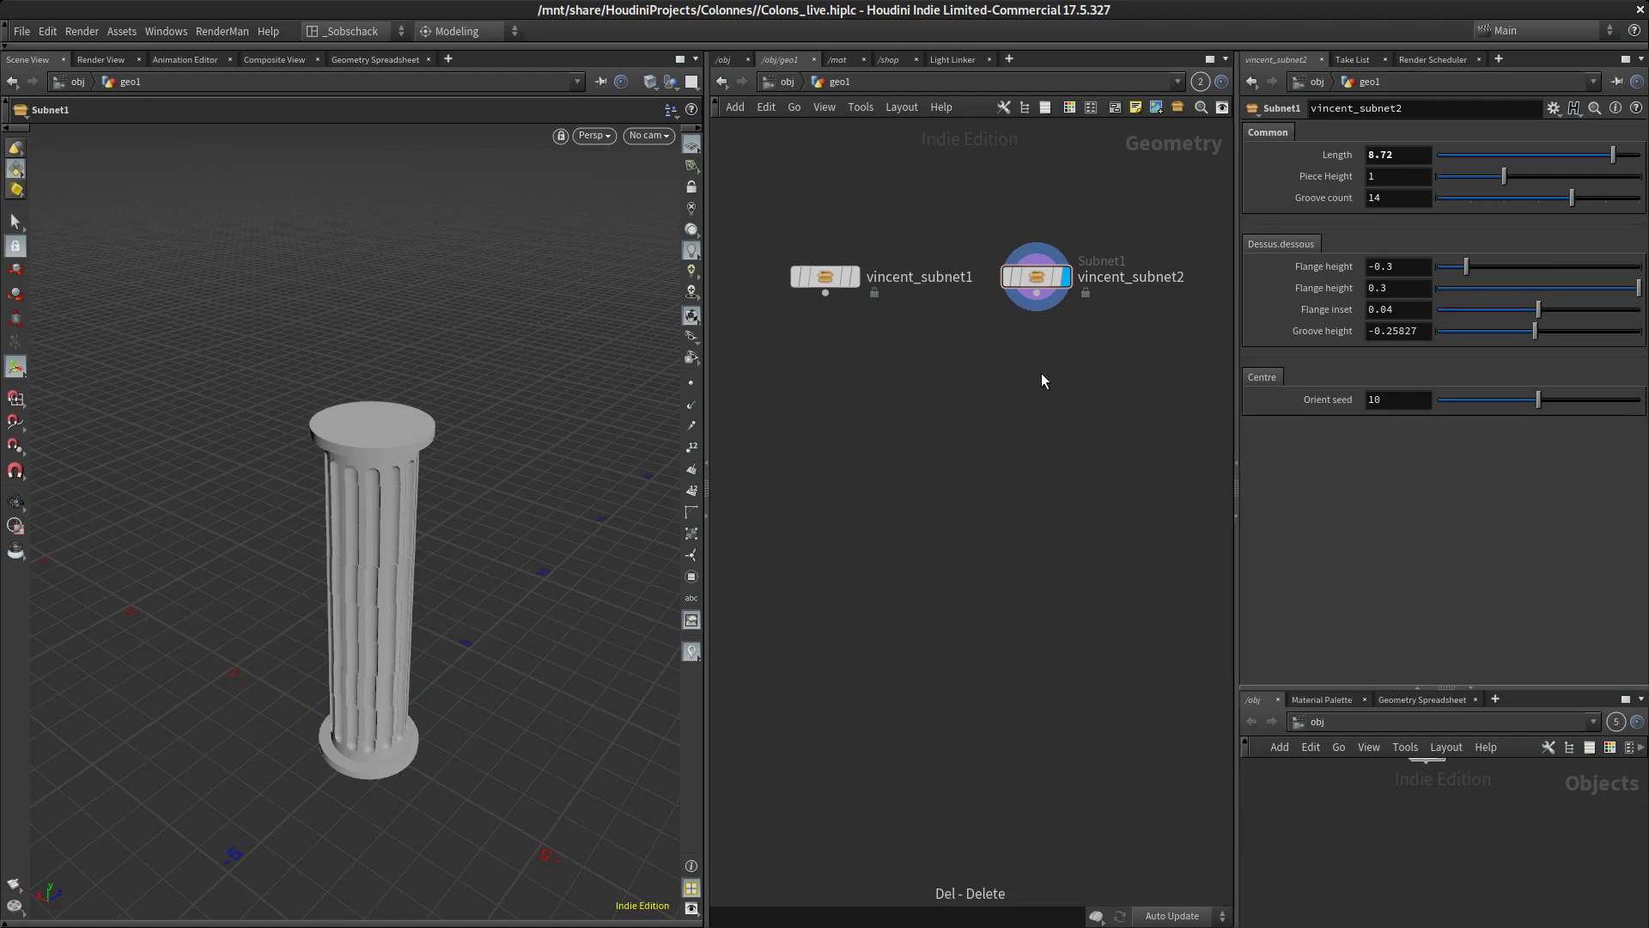
key("Tab")
type("tra")
left_click(1196, 213)
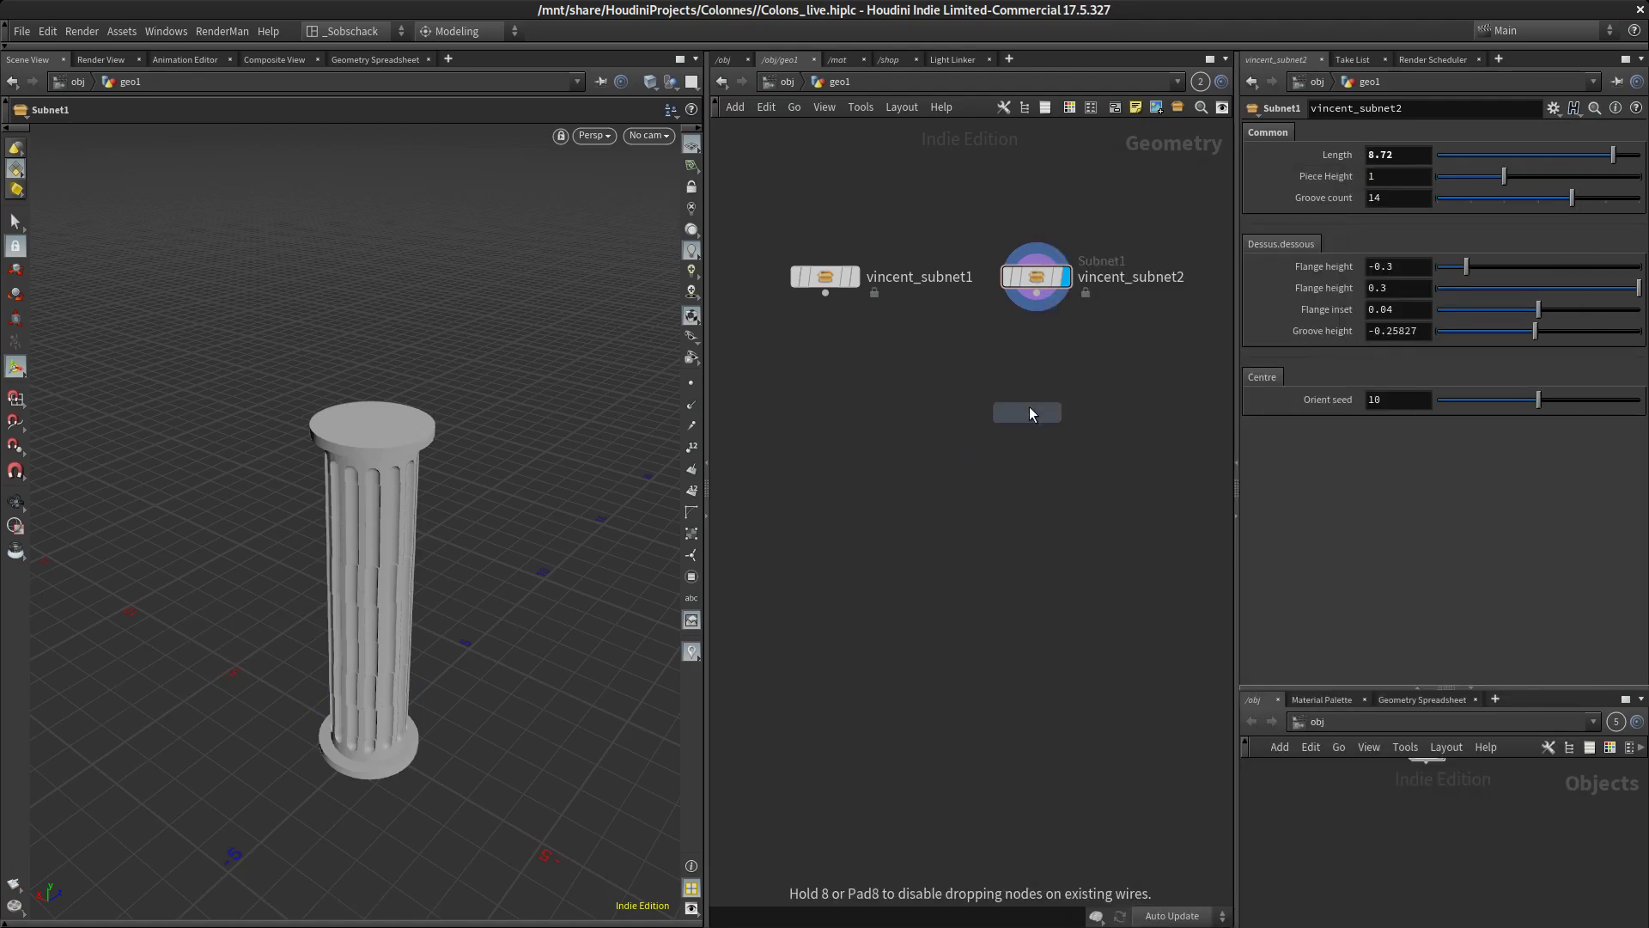
left_click(1037, 378)
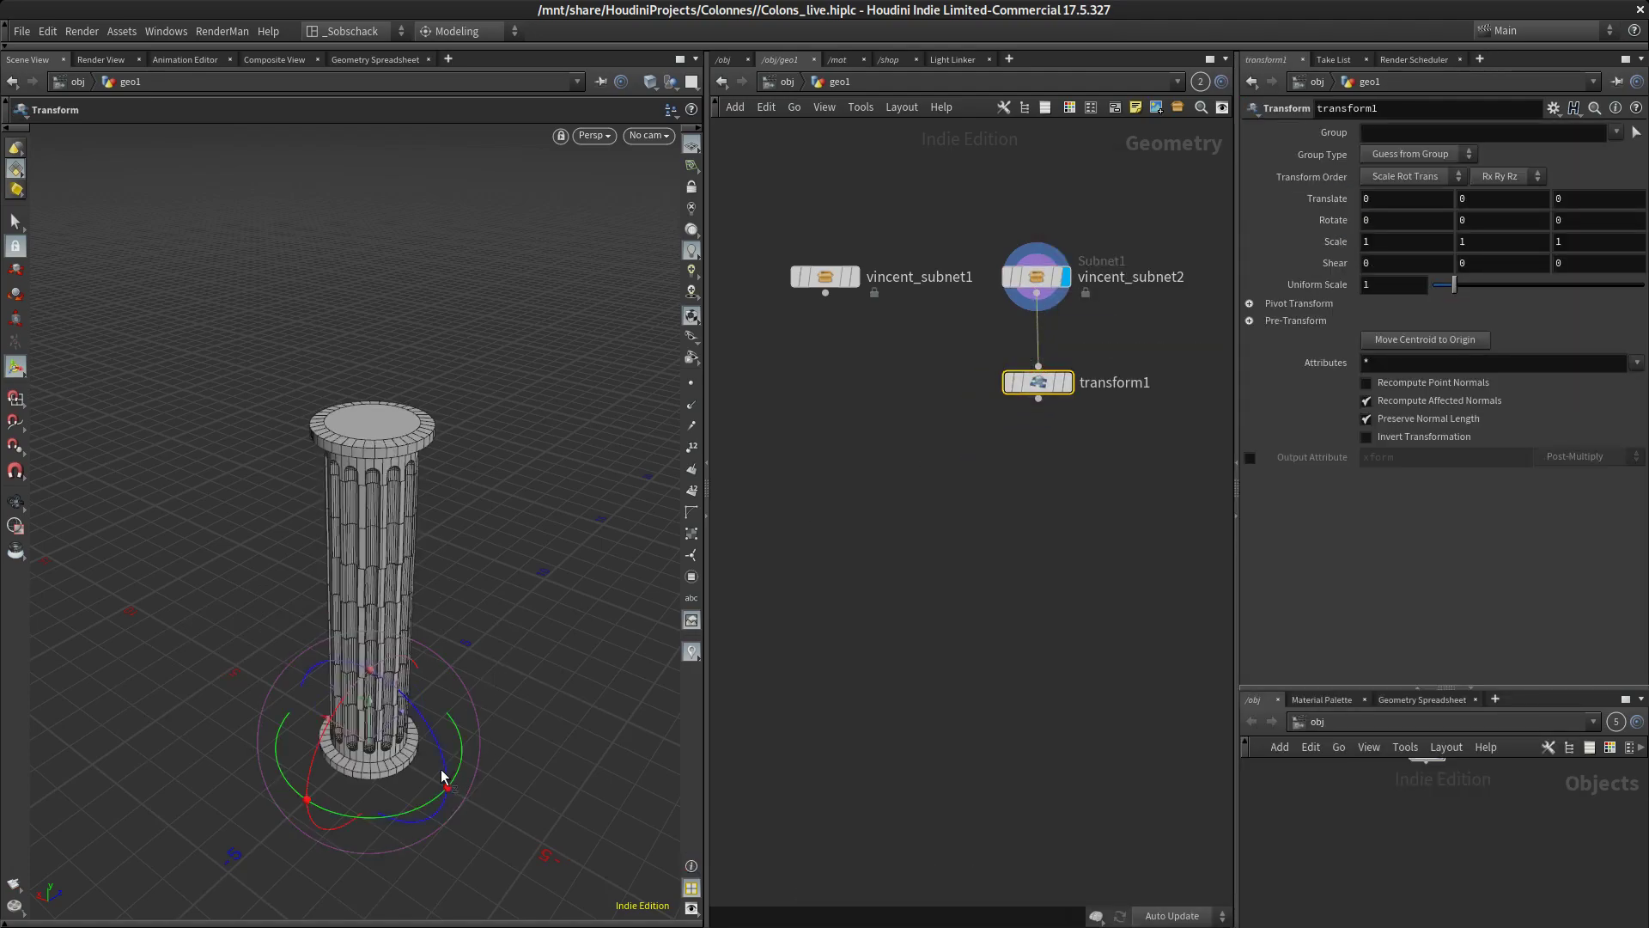
Move the duplicated column about 4.66 units along X with the transform1 node
left_click_drag(499, 760, 468, 698, "alt")
middle_click_drag(468, 697, 497, 603, "alt")
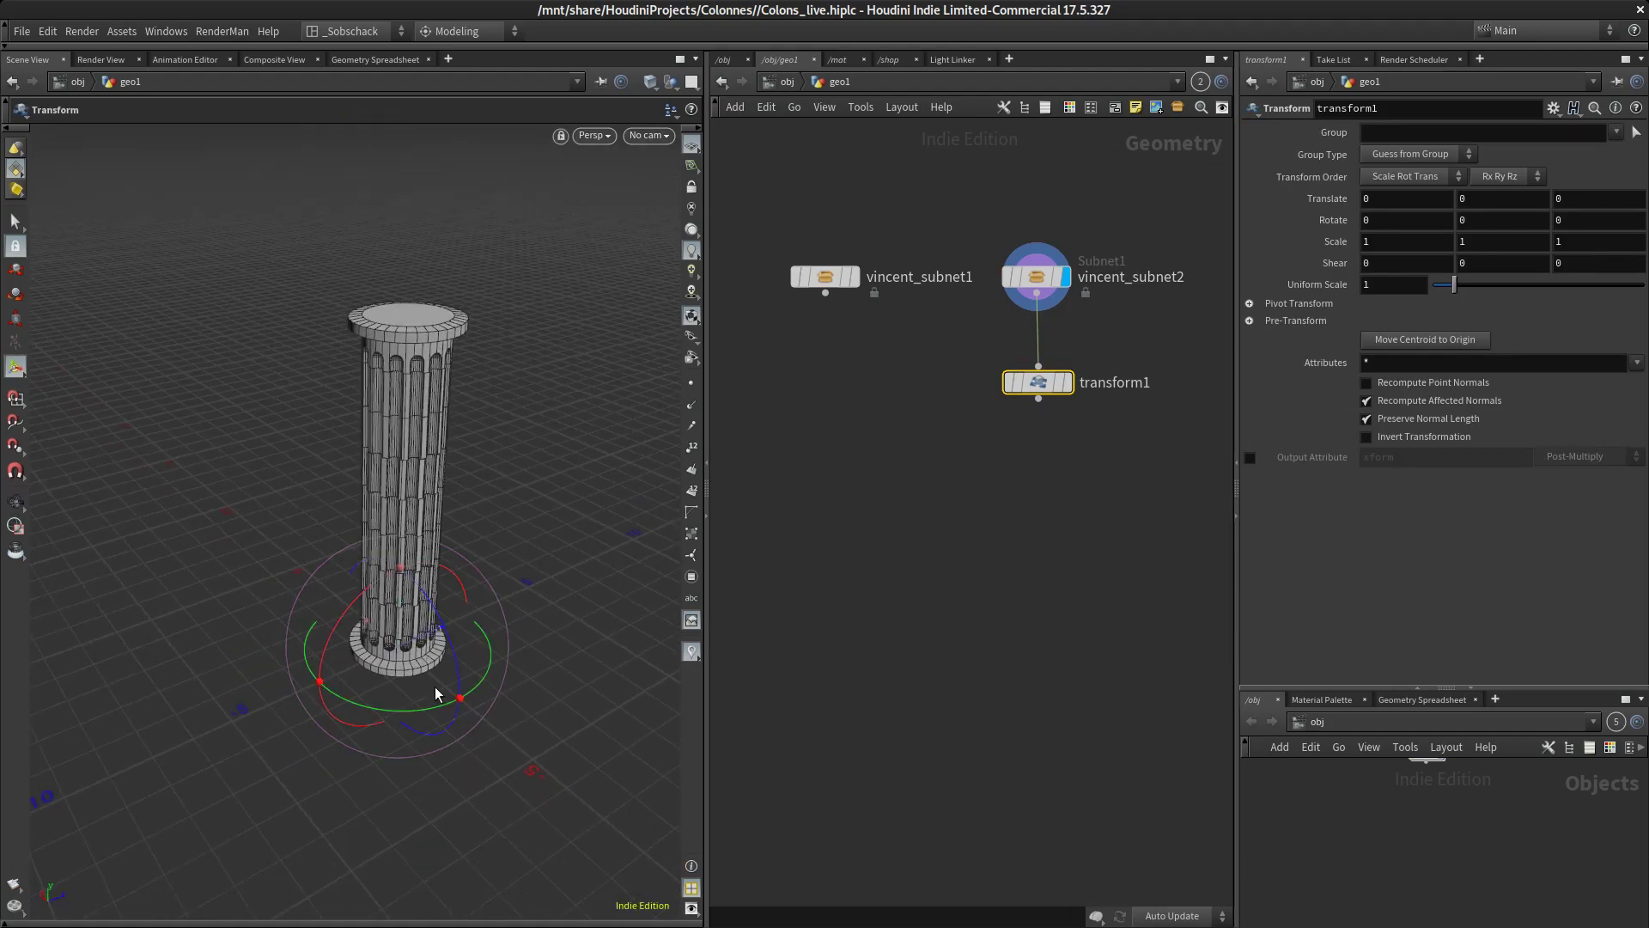
left_click_drag(371, 627, 290, 562)
left_click_drag(325, 643, 502, 613, "alt")
key("Return")
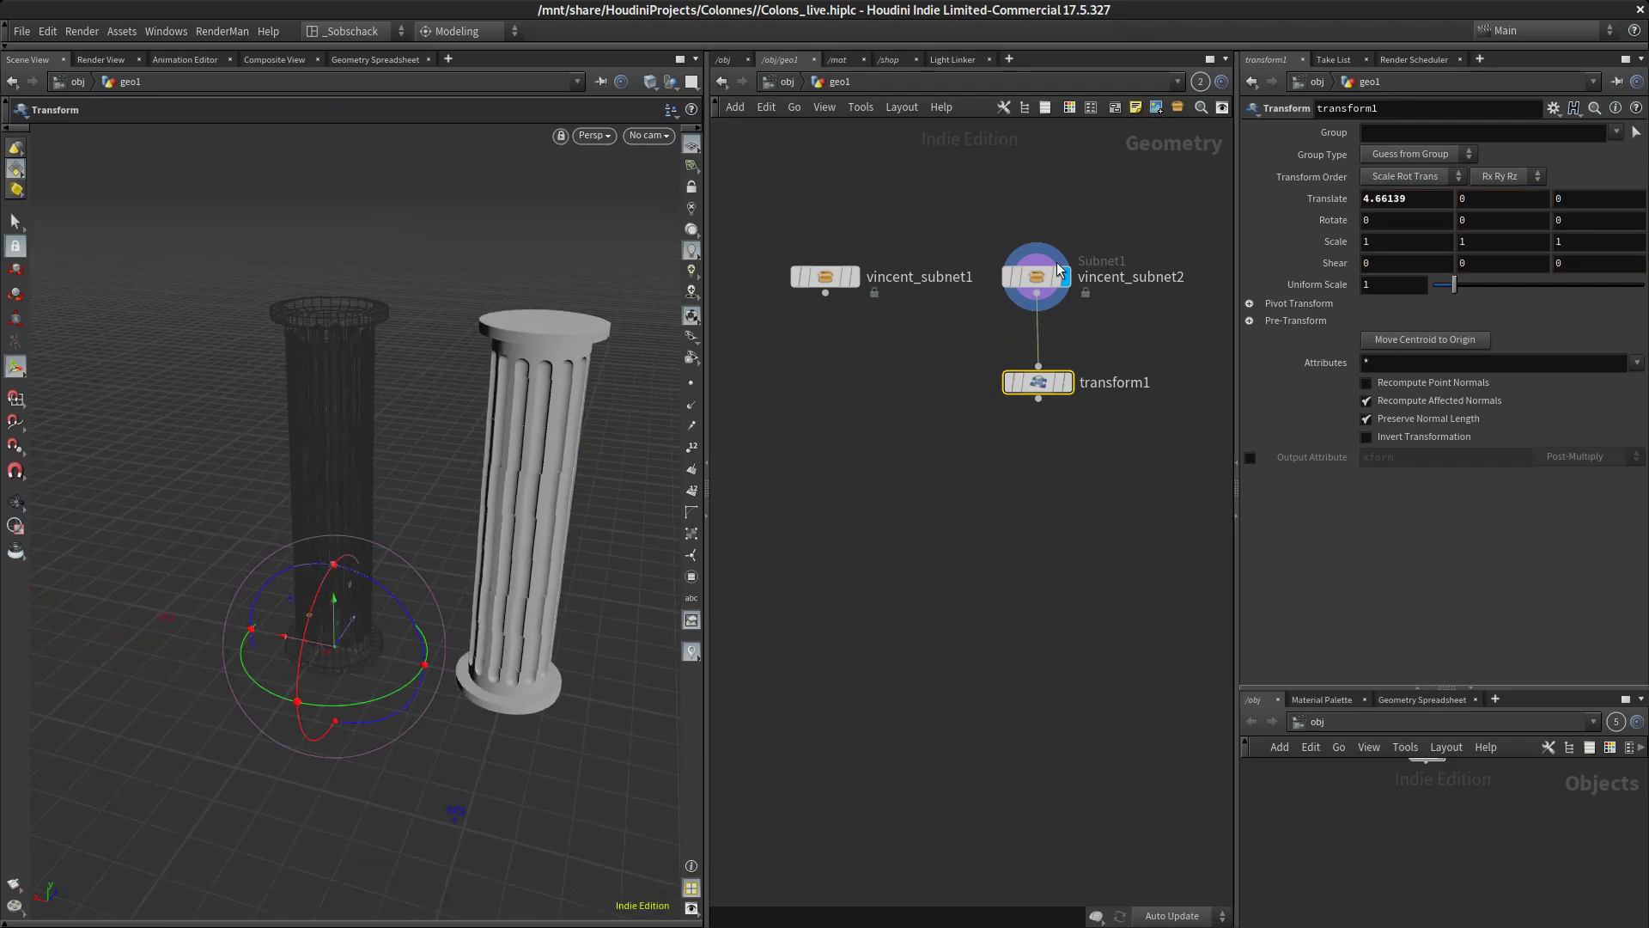
Template the original column's asset node, display transform1, and keep the duplicated column's asset node selected for editing
left_click(1044, 275)
mouse_move(797, 286)
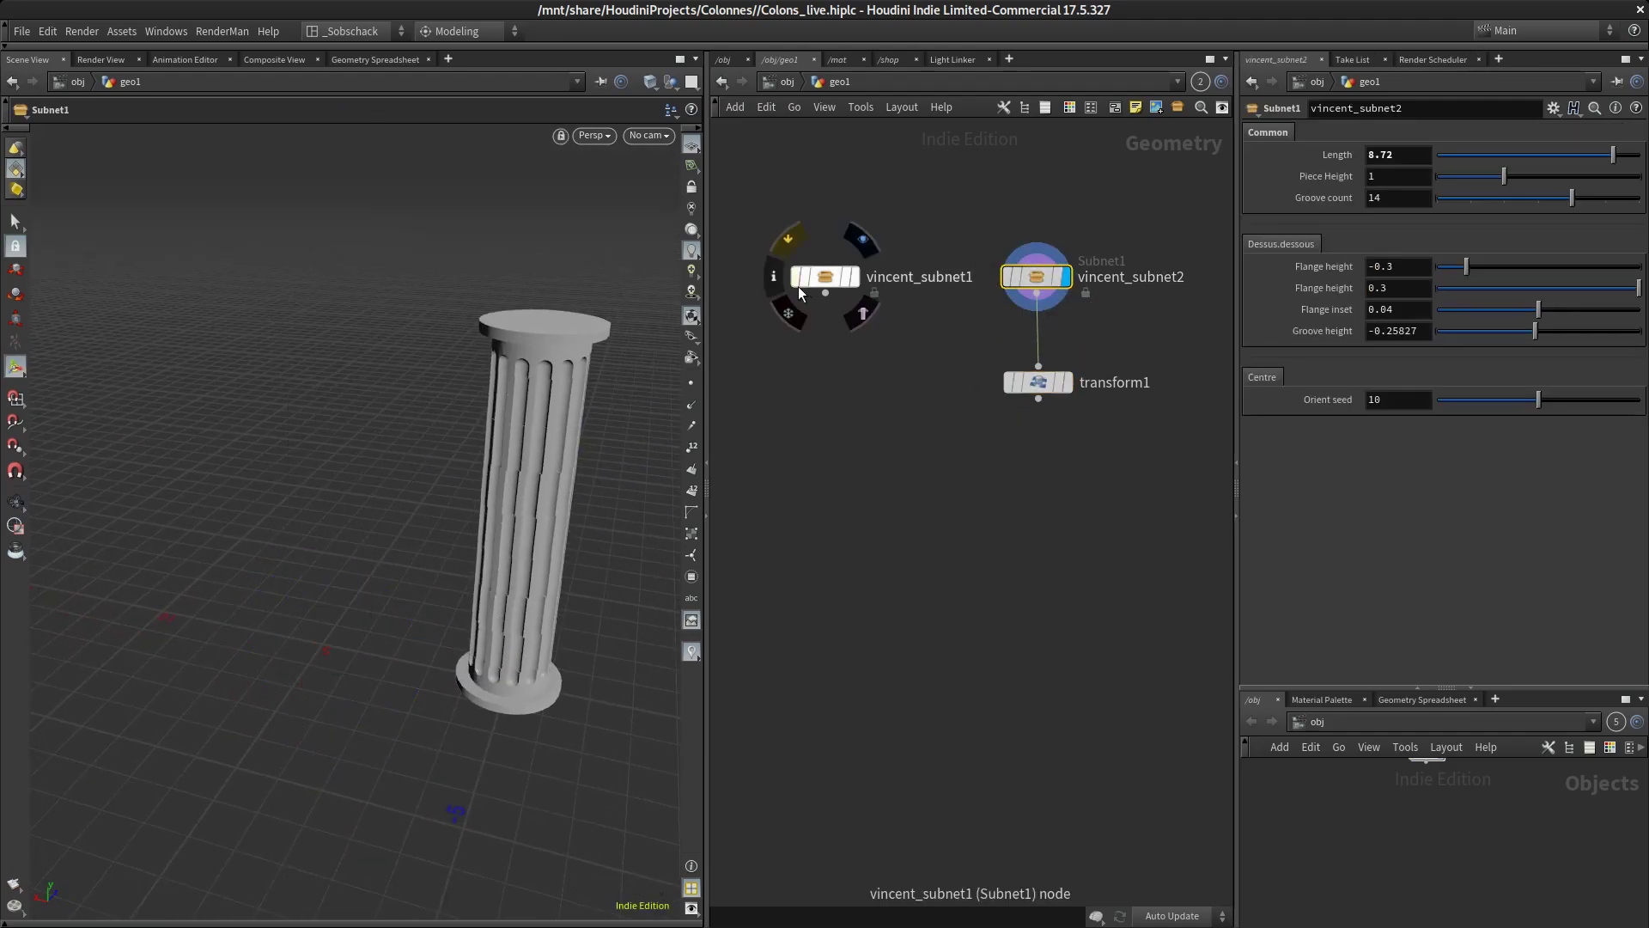
left_click(856, 278)
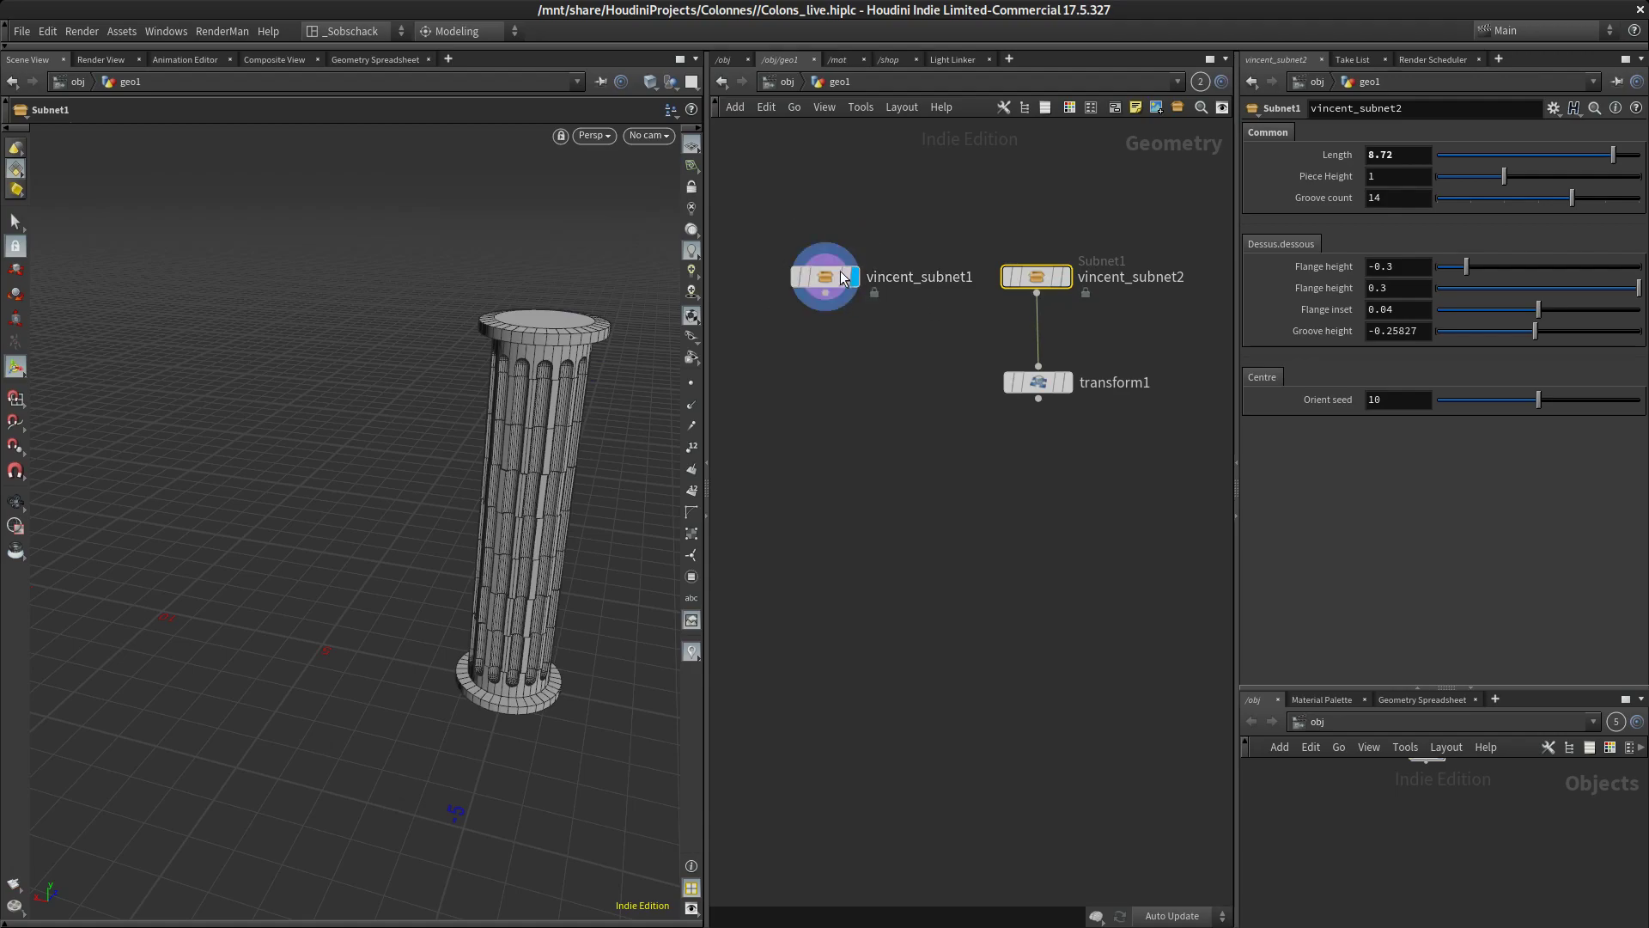
left_click(862, 311)
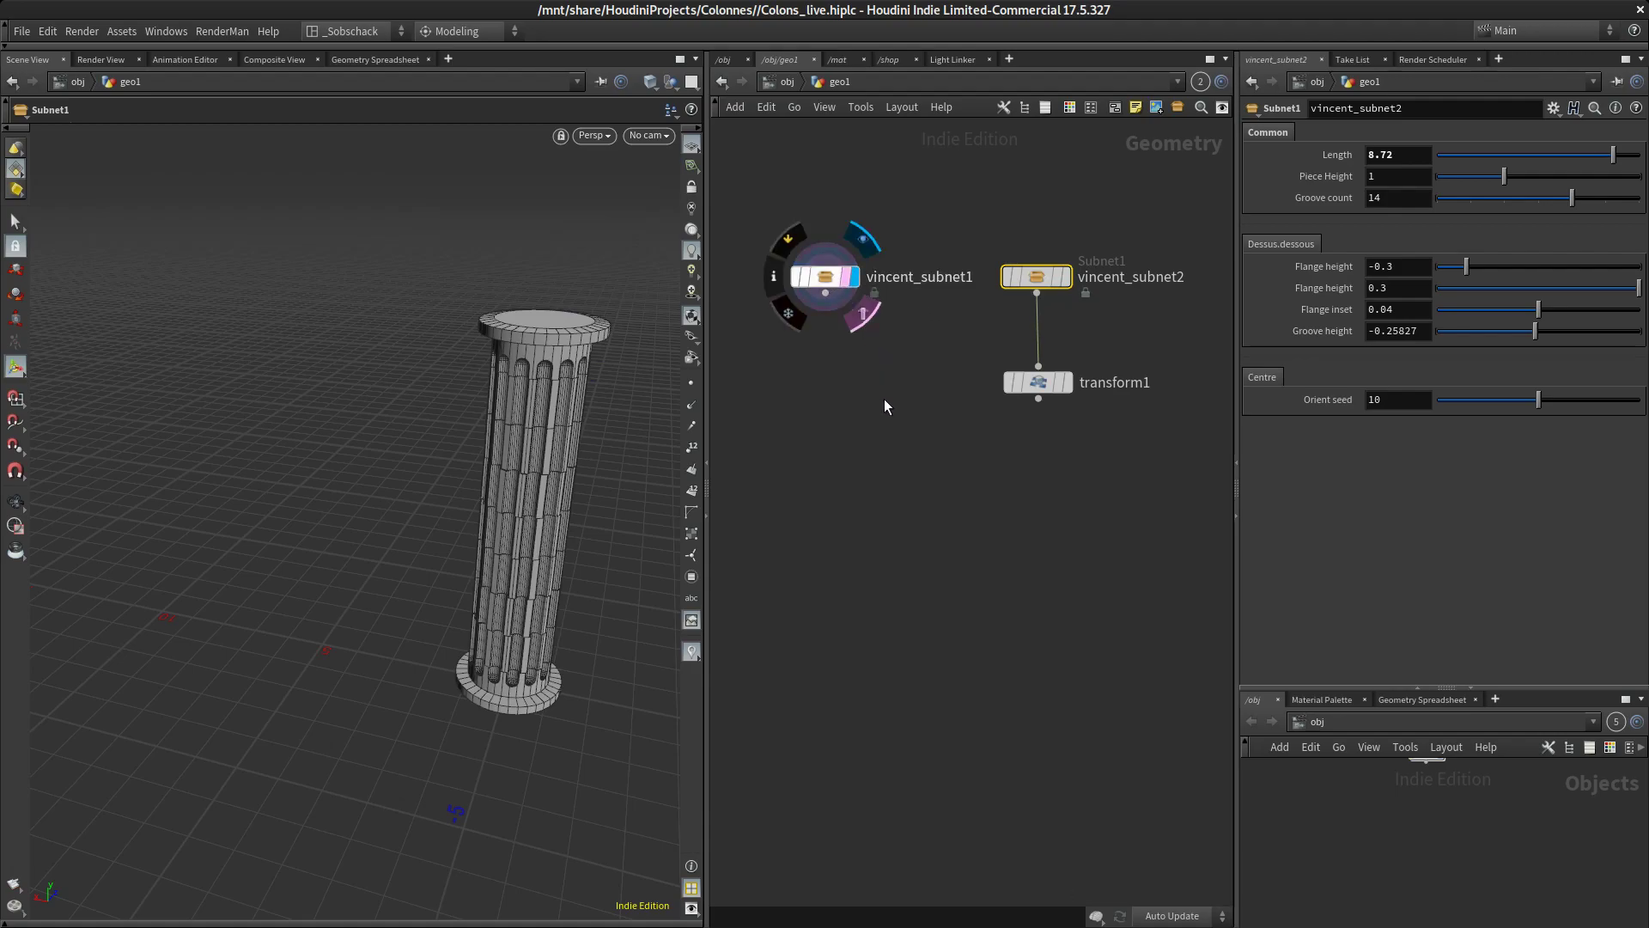
left_click(1066, 383)
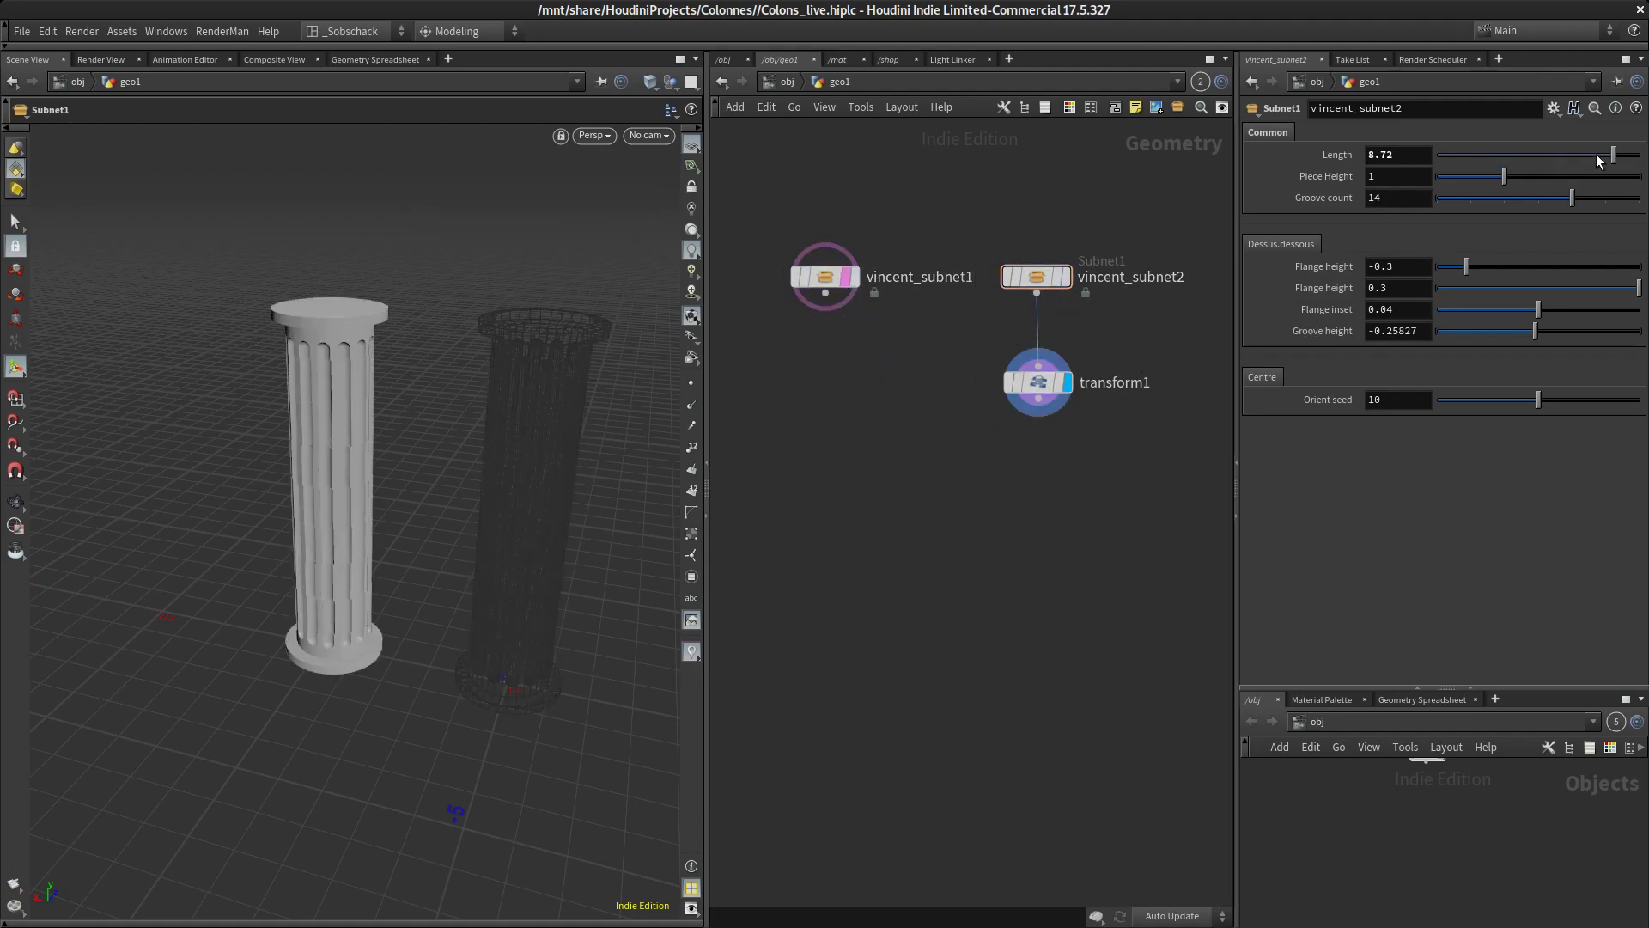
Set the duplicated column's Length to 9.45, the two Flange heights to -0.287 and 0.163, Groove height to -0.355 and Orient seed to 13.62
mouse_move(1618, 154)
left_mouse_down()
mouse_move(1579, 154)
mouse_move(1629, 154)
left_mouse_up()
mouse_move(1467, 273)
left_mouse_down()
mouse_move(1528, 270)
mouse_move(1479, 268)
mouse_move(1487, 281)
left_mouse_up()
left_click_drag(1632, 293, 1496, 336)
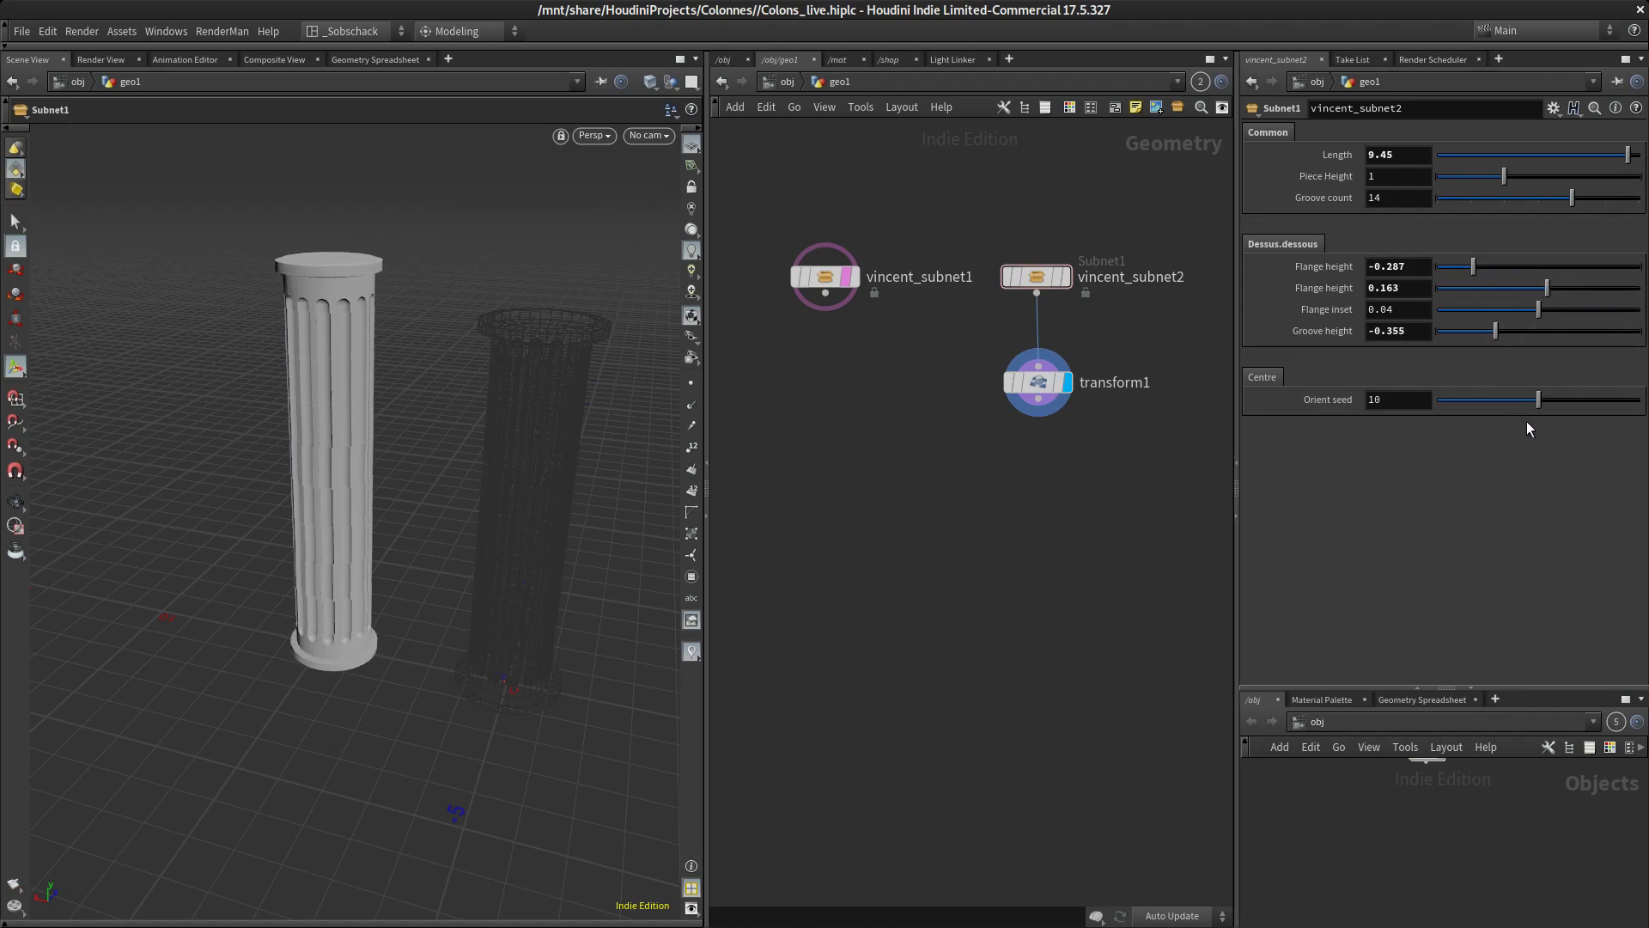
left_click_drag(1539, 402, 1571, 366)
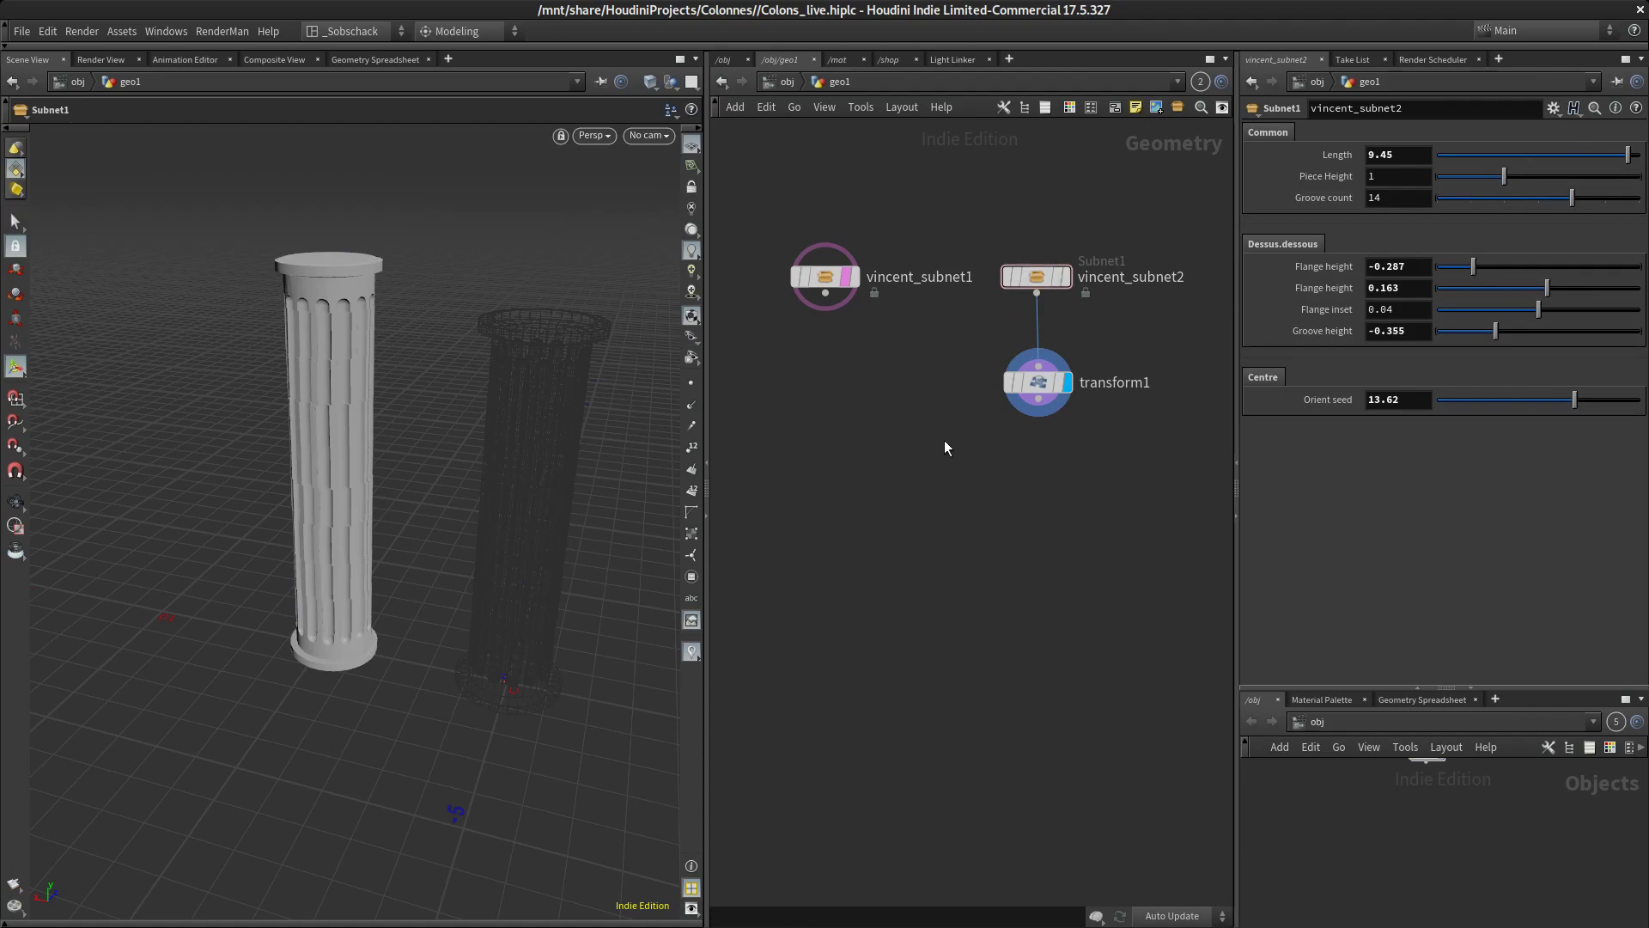
Combine the original column and transform1 in a displayed Merge node, and turn off the original column node's template display
left_click(827, 282)
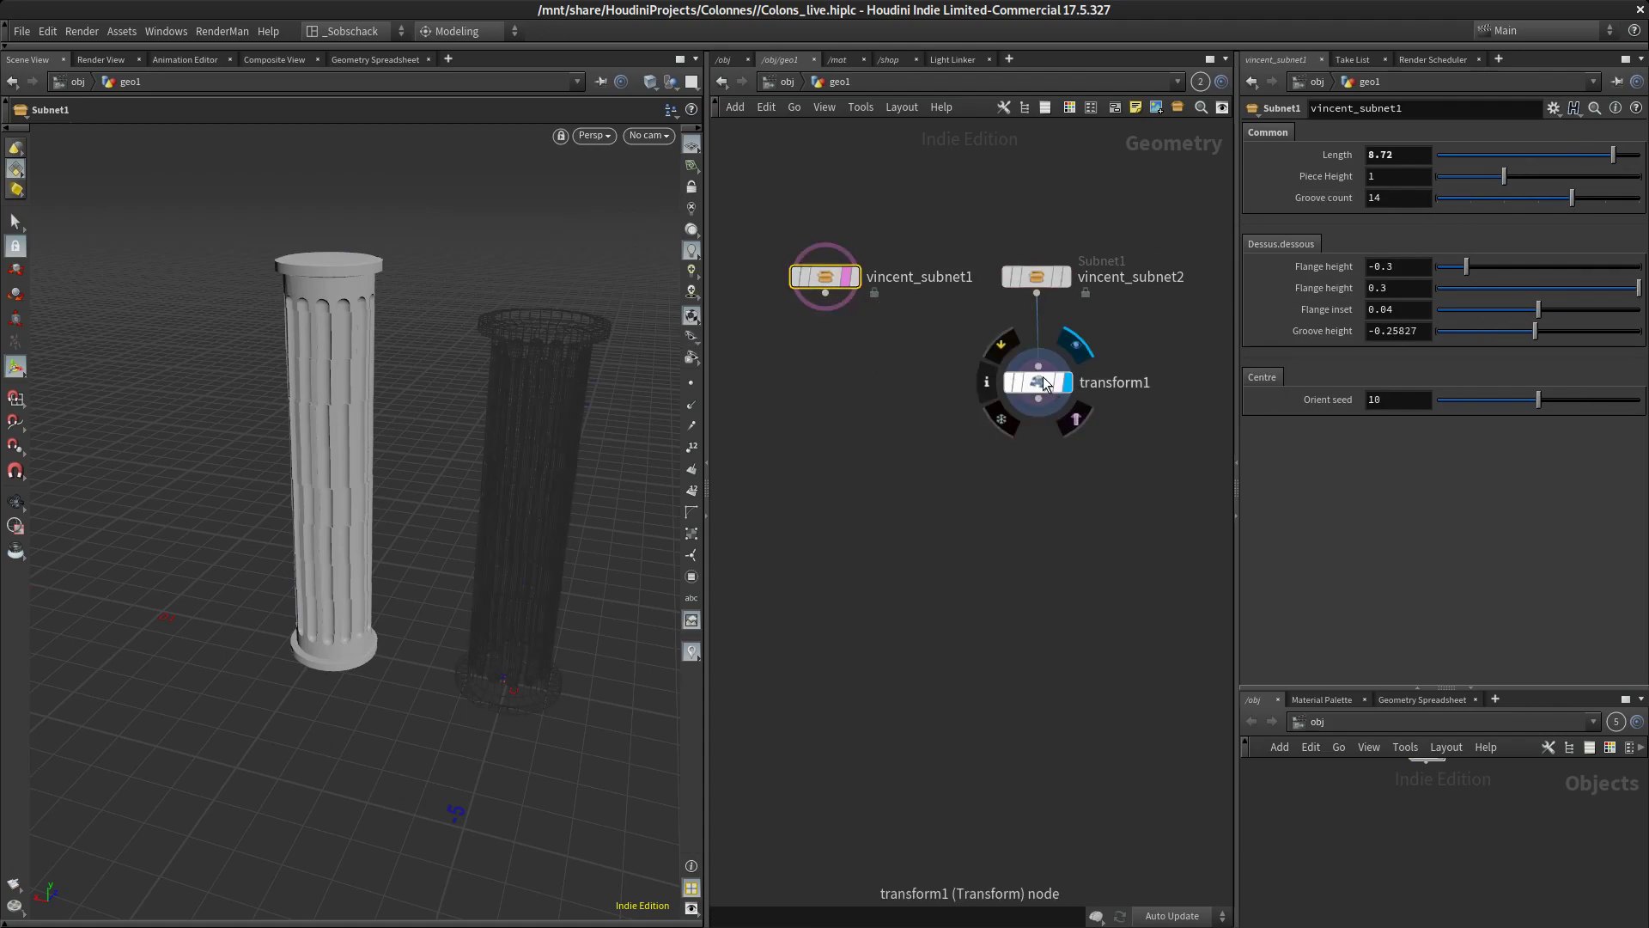
left_click(1042, 378, "shift")
left_click_drag(1038, 399, 944, 580)
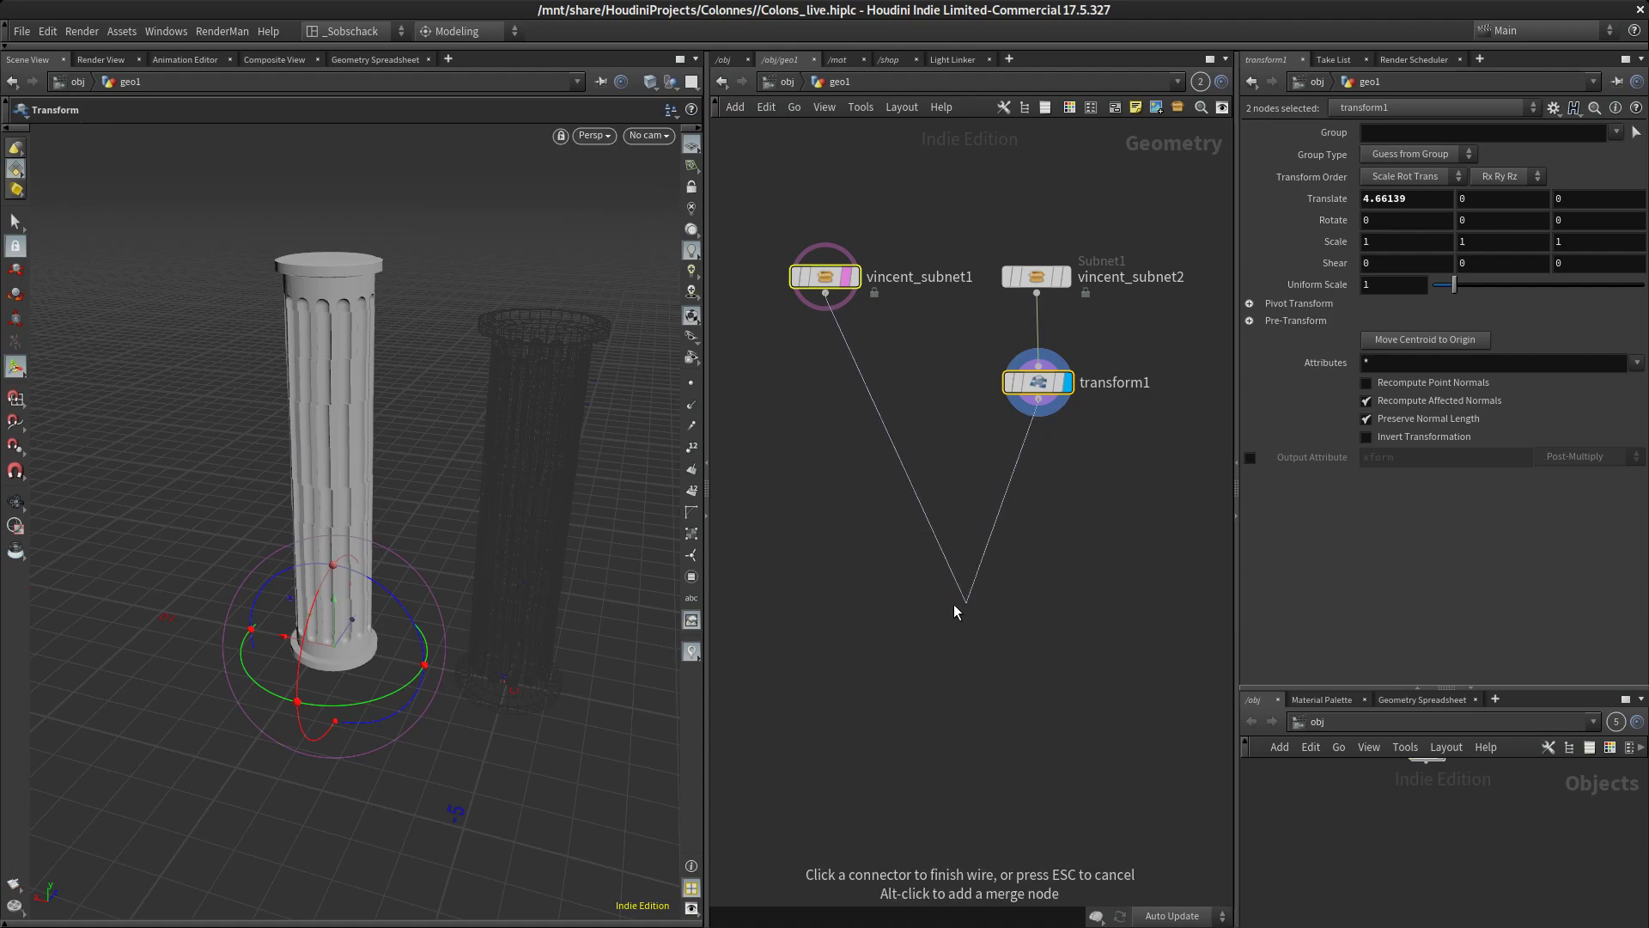
left_click(930, 568)
key("Escape")
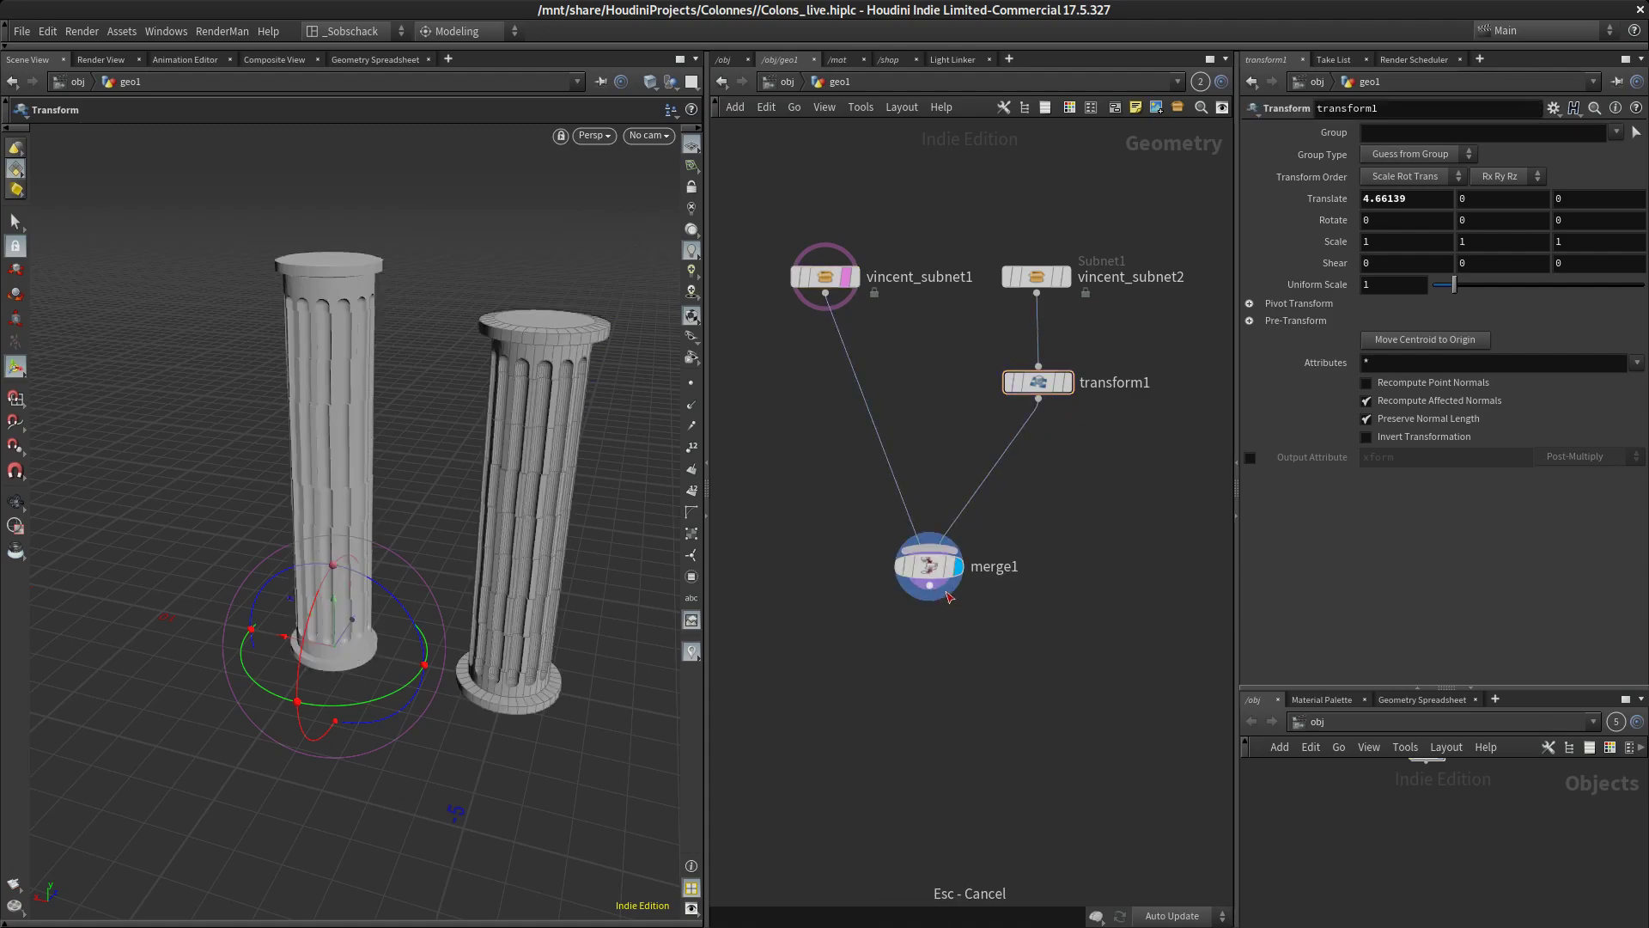
left_click_drag(542, 787, 515, 638, "alt")
left_click(850, 274)
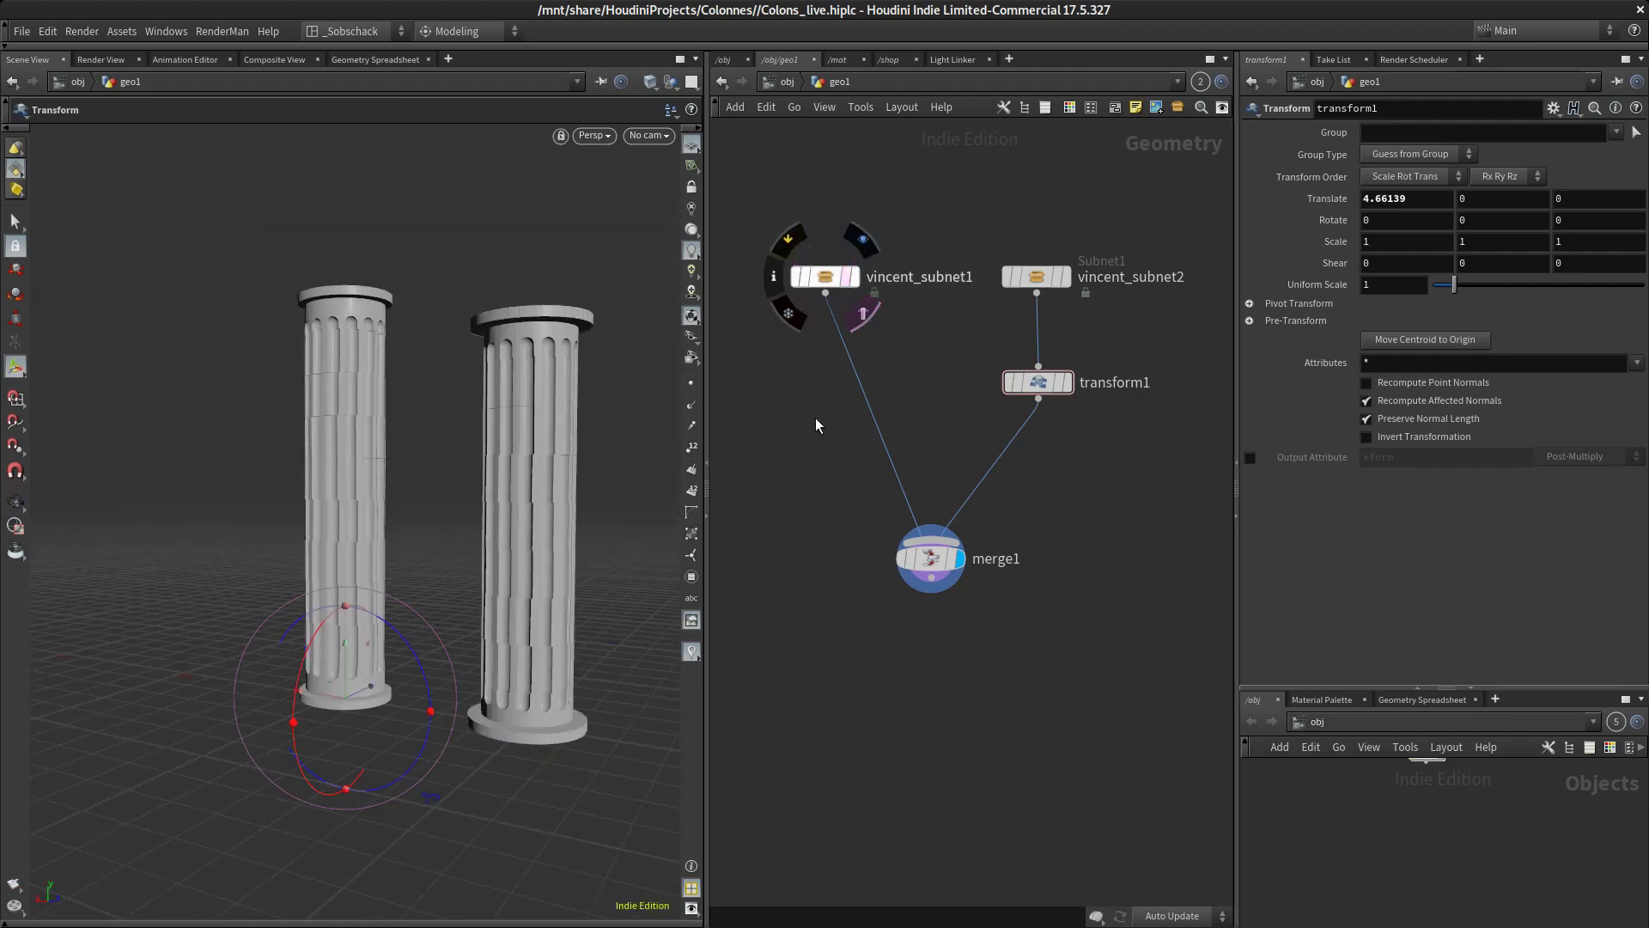
Examine the two merged columns from several angles, comparing their height, flanges and groove pattern
left_click_drag(605, 464, 593, 575, "alt")
right_click_drag(592, 575, 590, 498, "alt")
middle_click_drag(589, 498, 583, 533, "alt")
left_click_drag(423, 596, 567, 603, "alt")
middle_click_drag(577, 653, 590, 672, "alt")
right_click_drag(536, 682, 543, 642, "alt")
middle_click_drag(542, 642, 549, 663, "alt")
right_click_drag(550, 663, 558, 660, "alt")
middle_click_drag(903, 640, 906, 639)
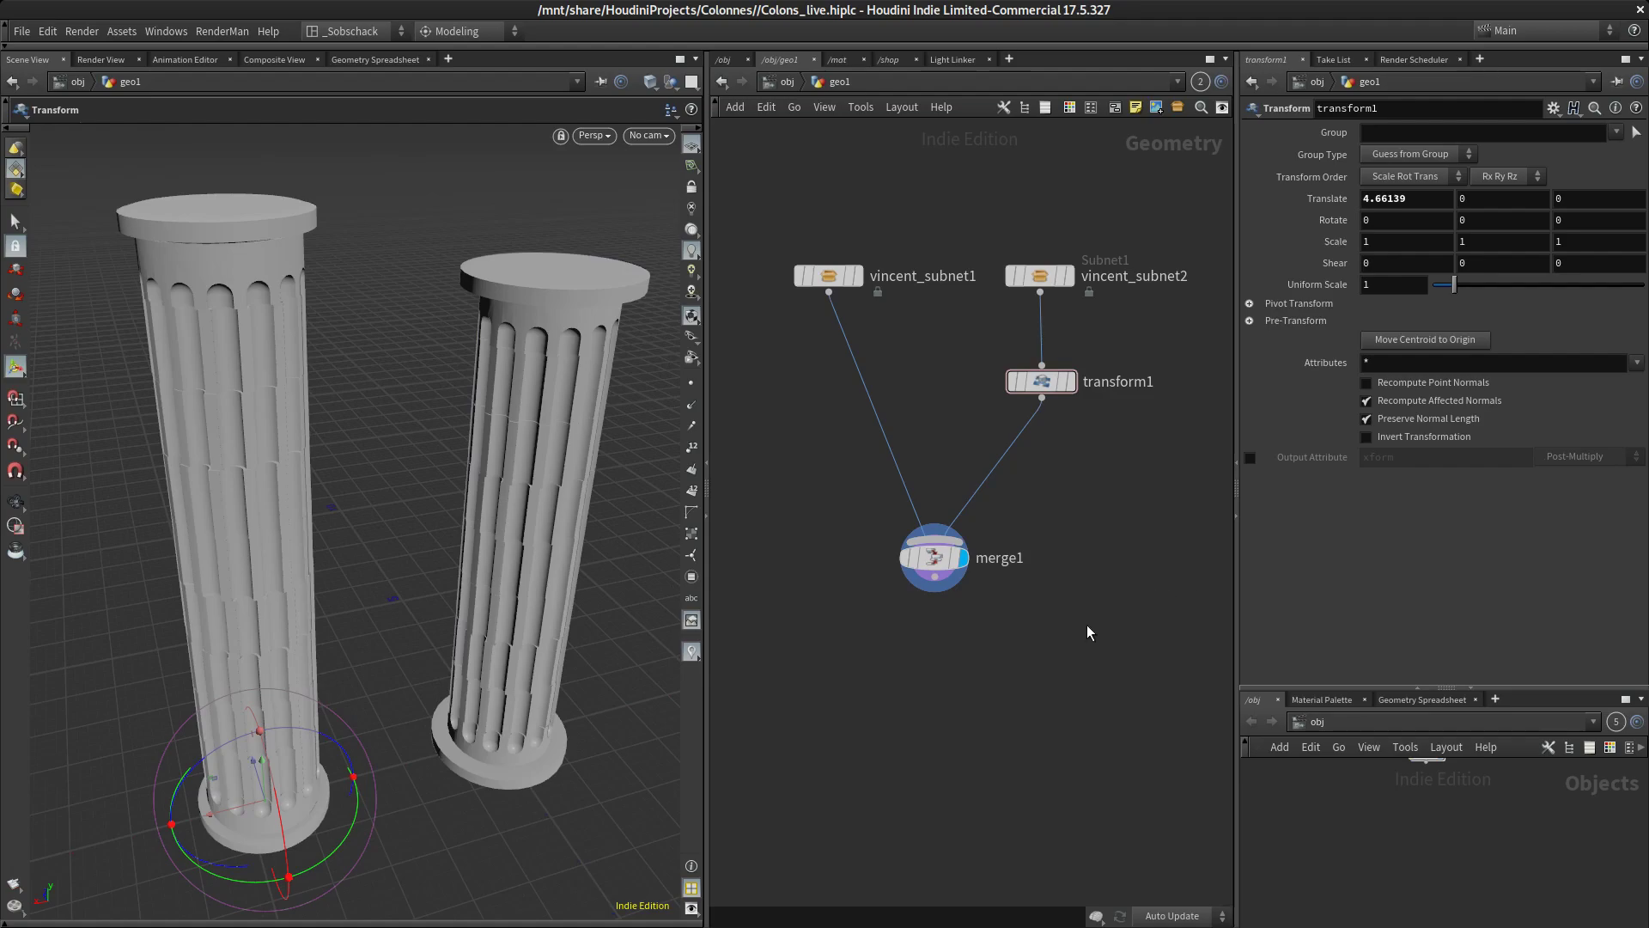
middle_click_drag(1388, 787, 1378, 879)
scroll(1417, 839, "up", 4)
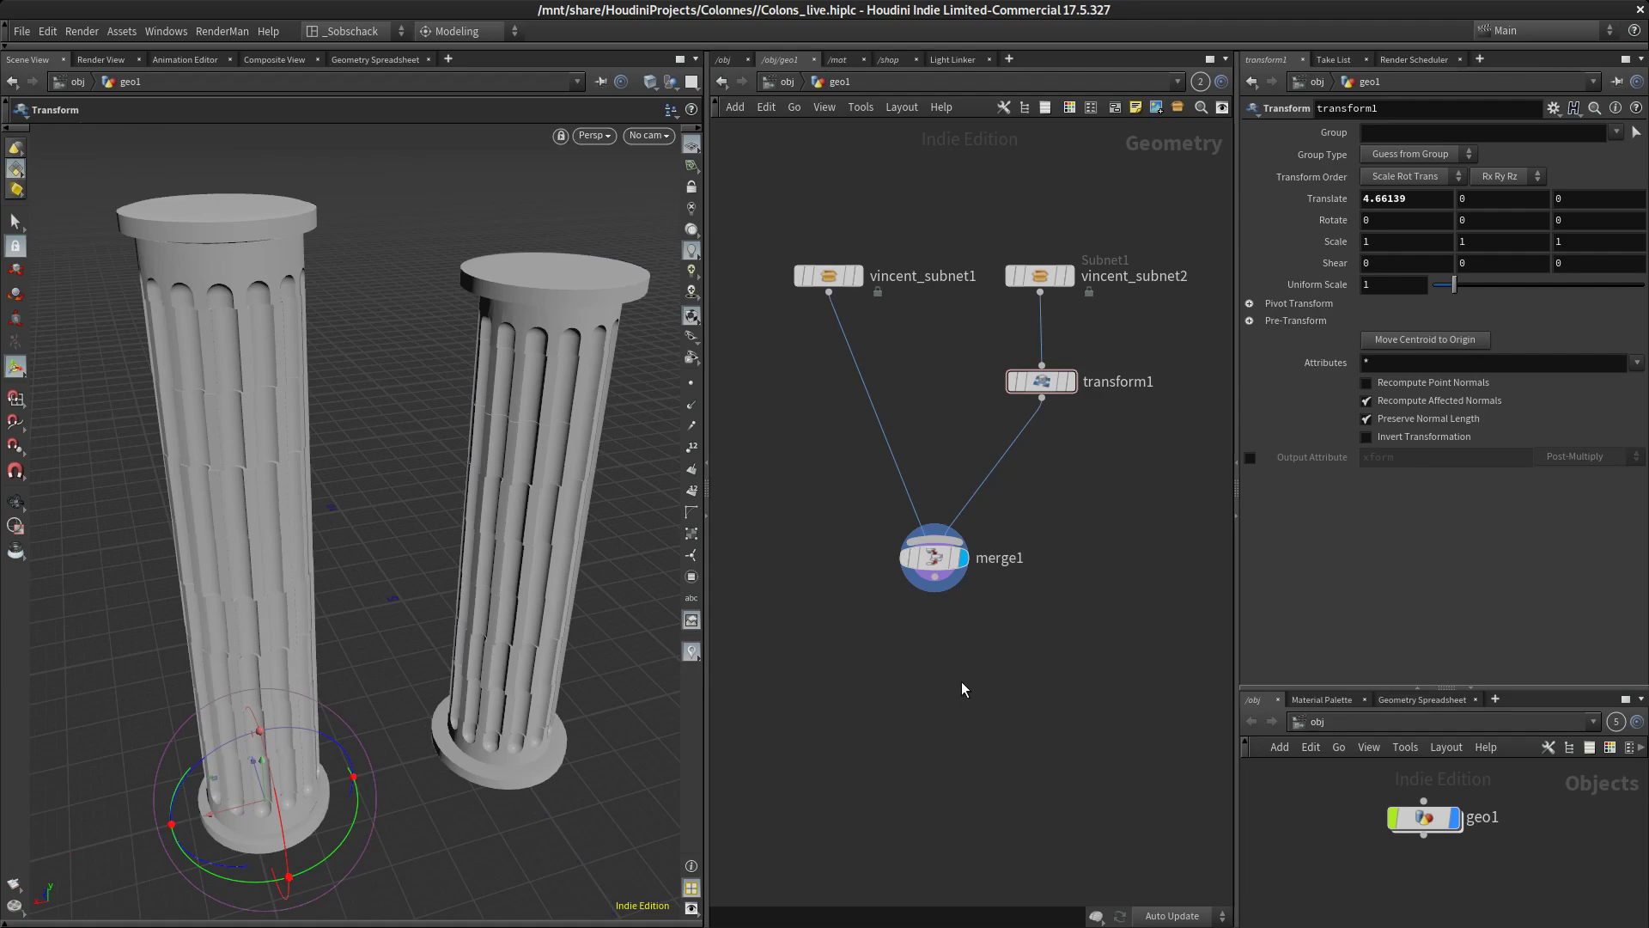
key("Escape")
left_click_drag(514, 517, 423, 449)
right_click_drag(423, 449, 464, 420)
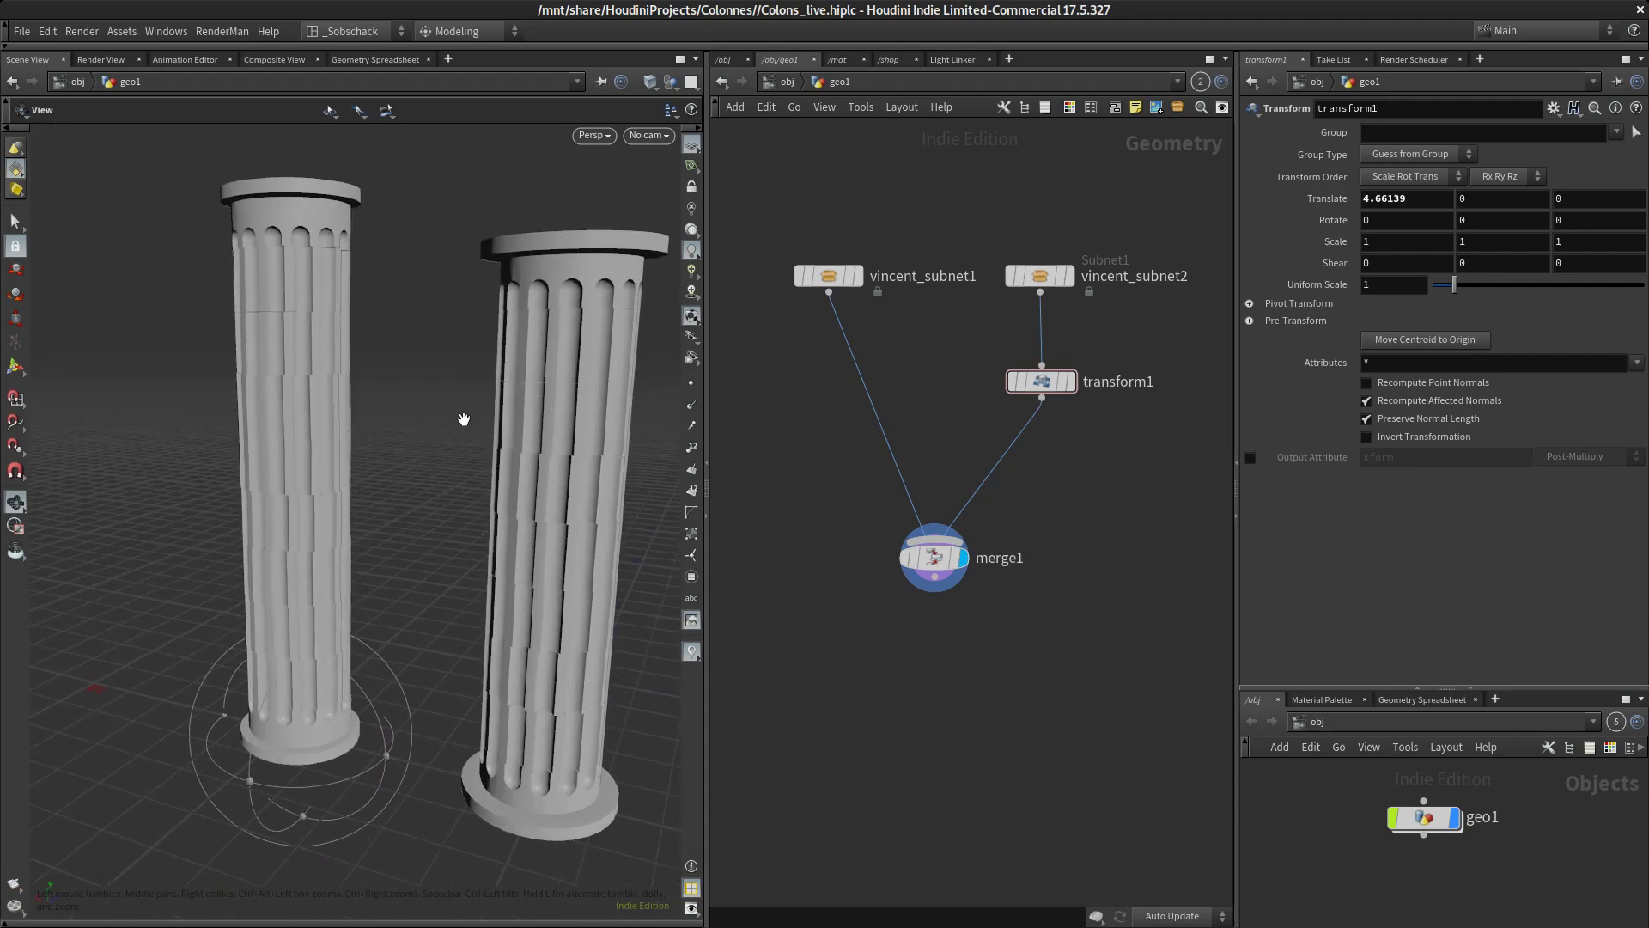
middle_click_drag(464, 420, 447, 407)
left_click_drag(453, 442, 462, 481)
middle_click_drag(462, 481, 436, 498)
key("t")
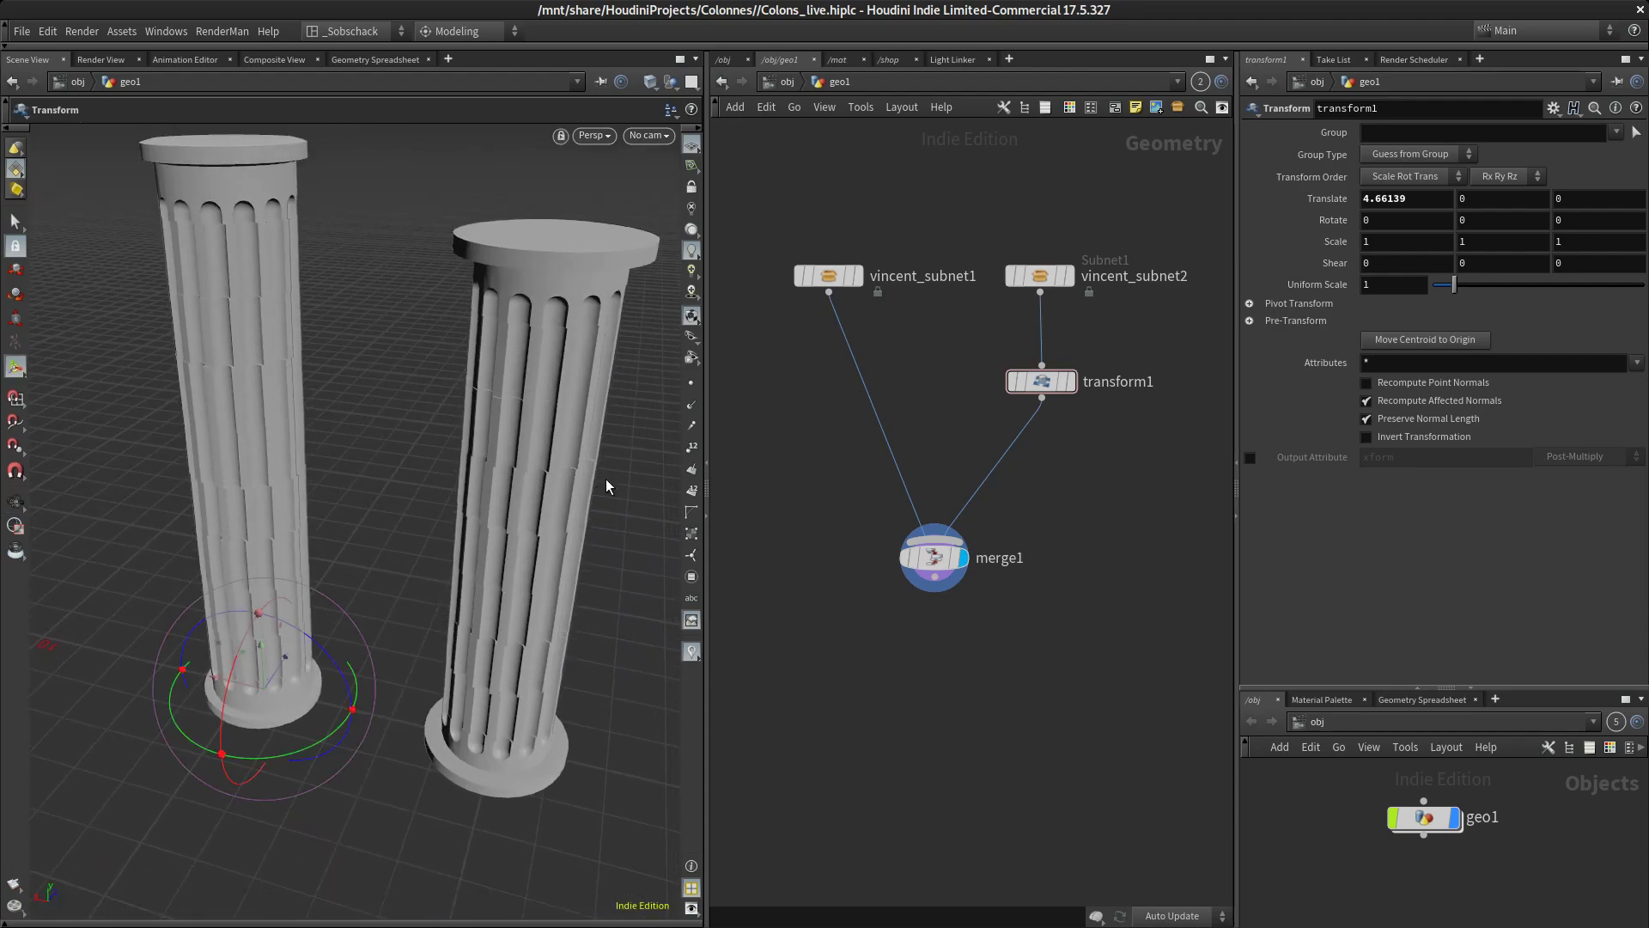
key("alt+Tab")
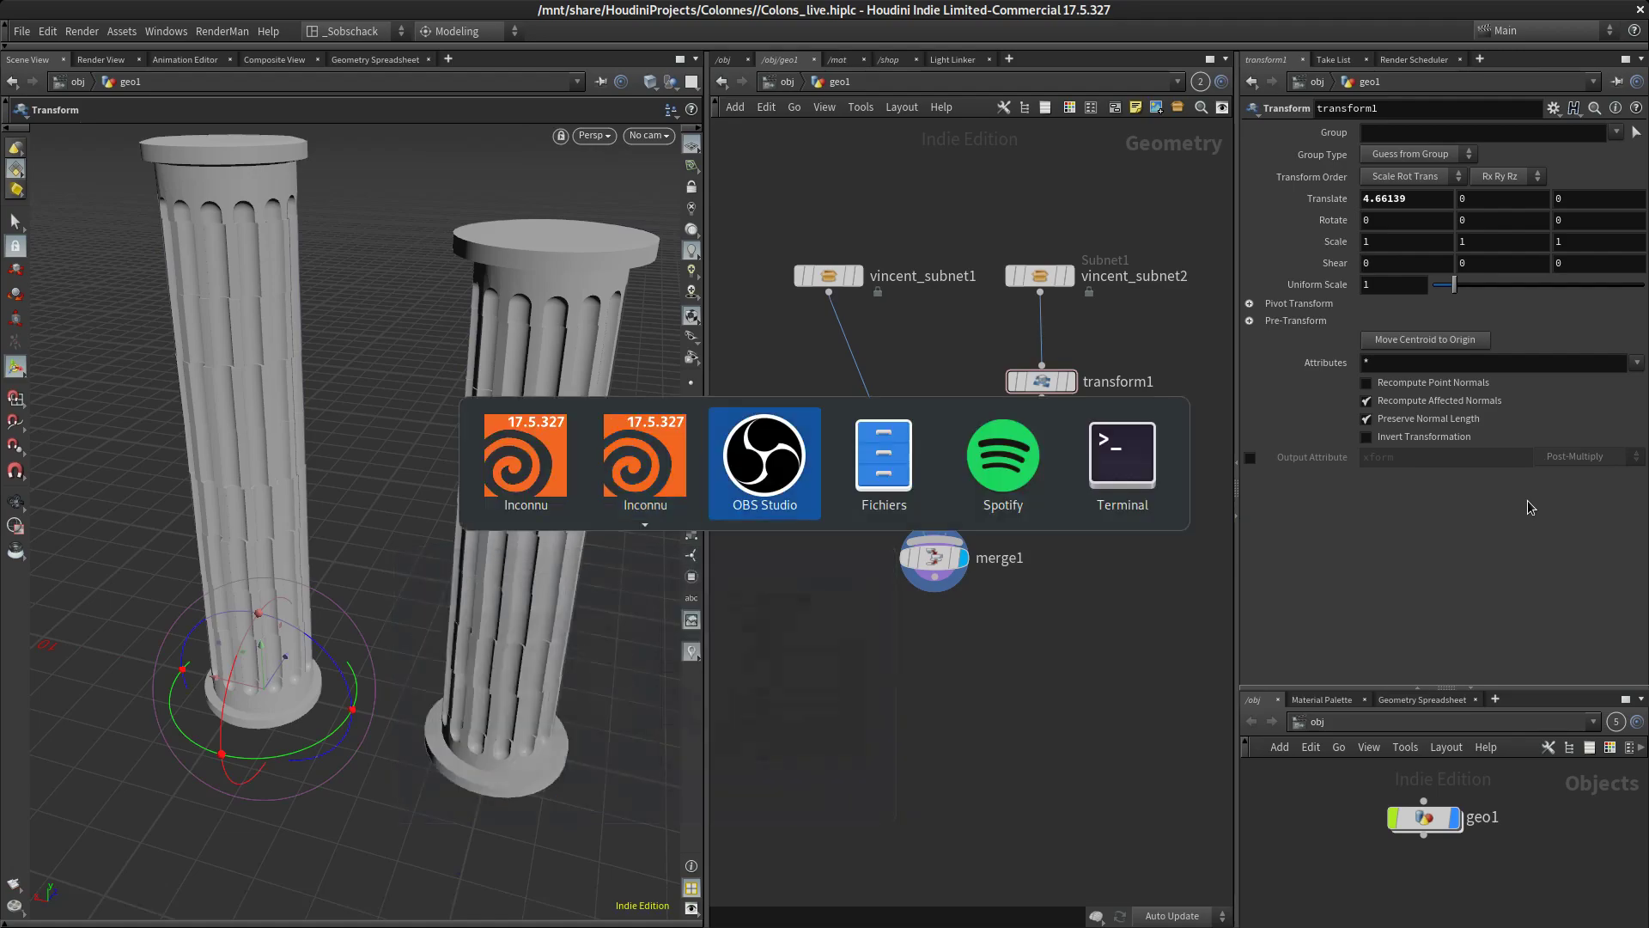